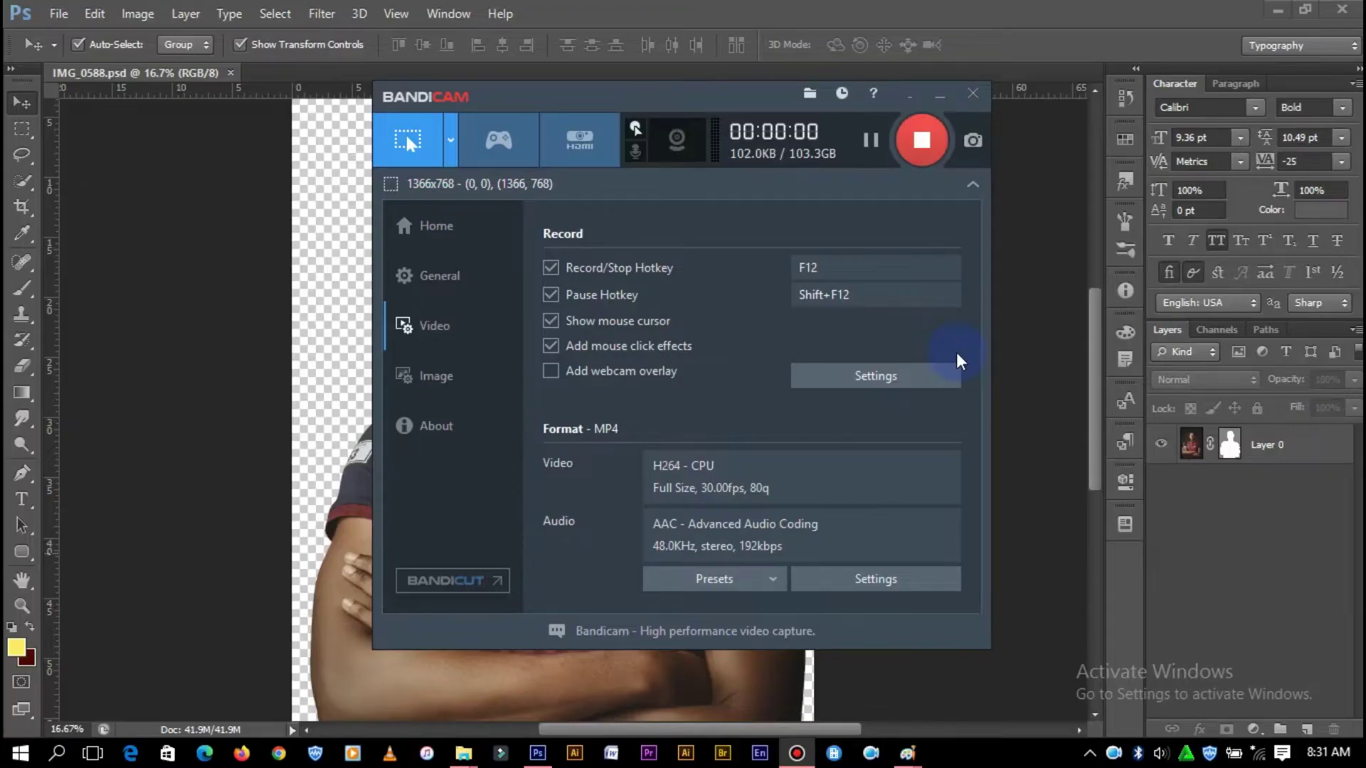
# - Hide the Bandicam recorder window to reveal the portrait in Photoshop
pyautogui.click(940, 95)
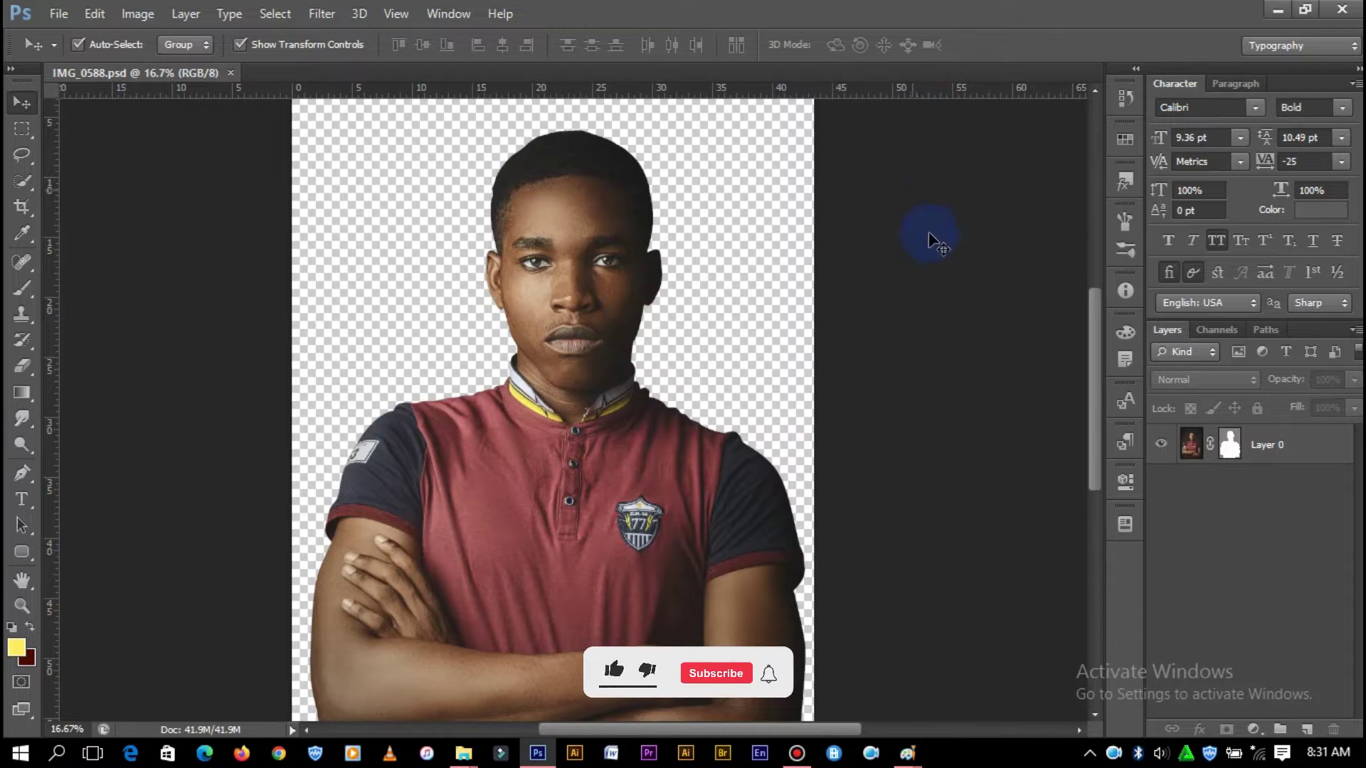
pyautogui.click(59, 14)
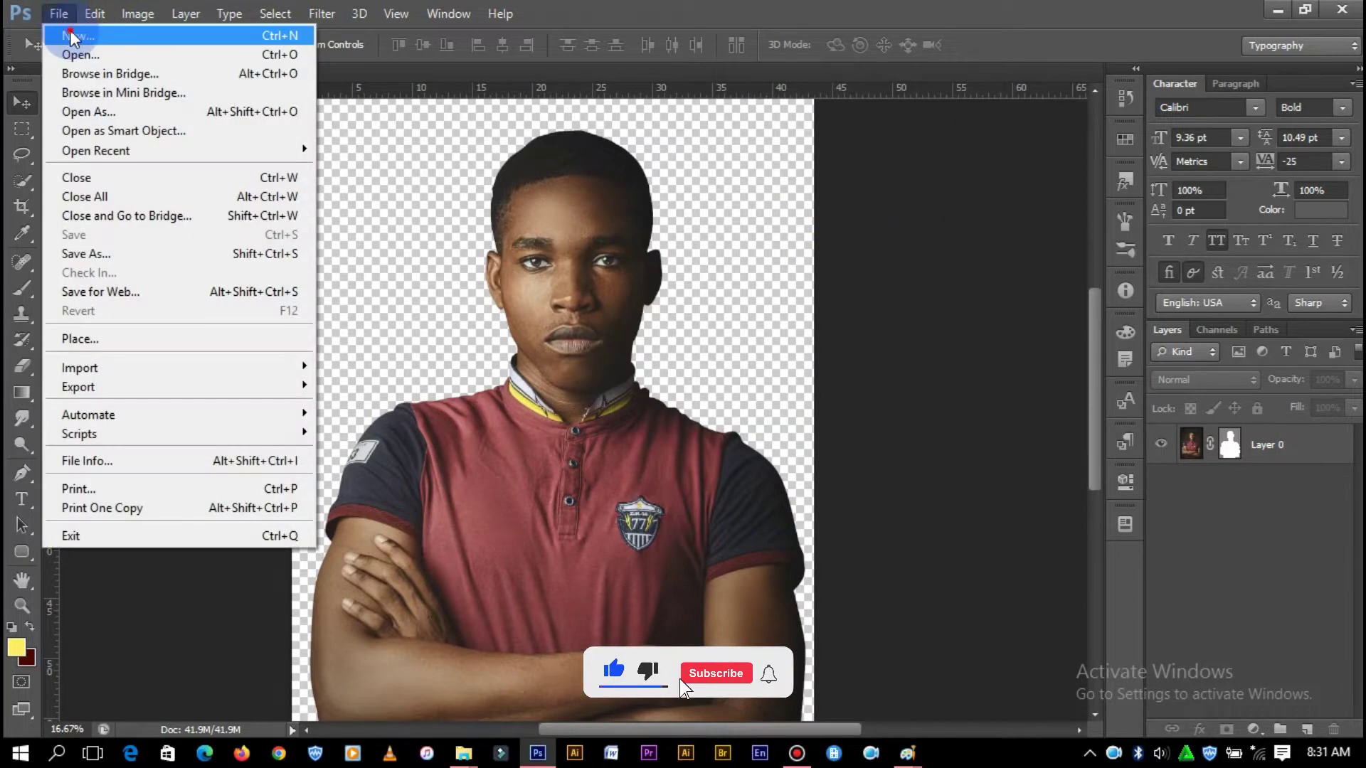
pyautogui.press('Escape')
# - Create a new 9 in x 11 in document with a transparent background
pyautogui.hotkey('ctrl', 'n')
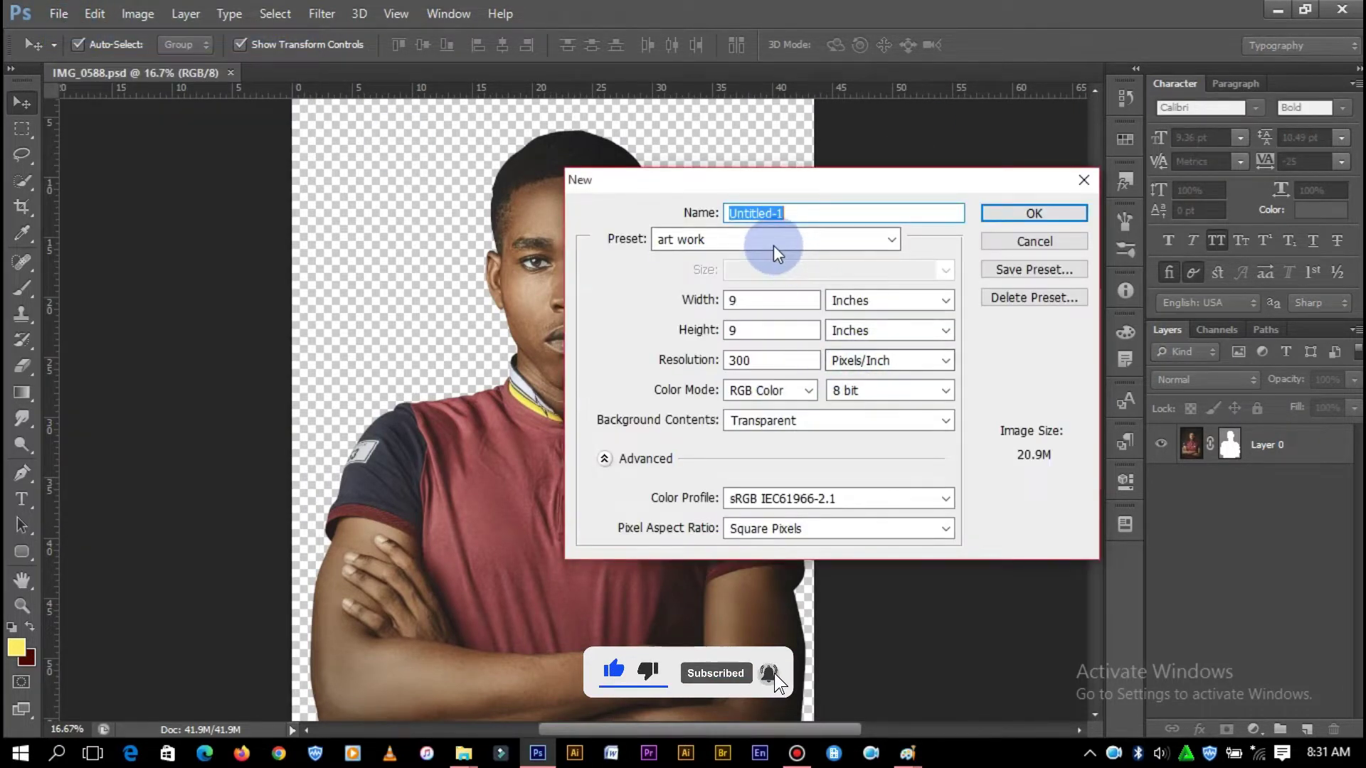
pyautogui.click(783, 238)
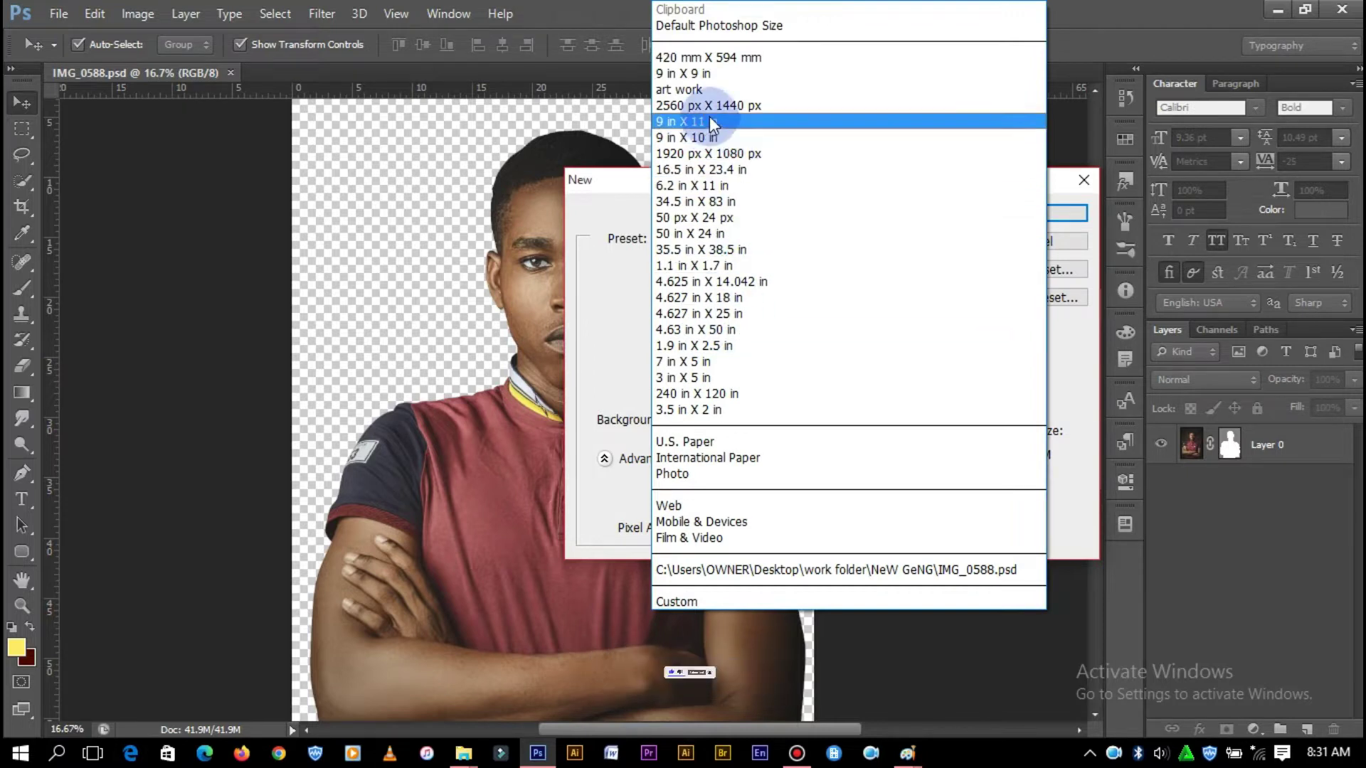
pyautogui.click(710, 119)
pyautogui.click(1043, 212)
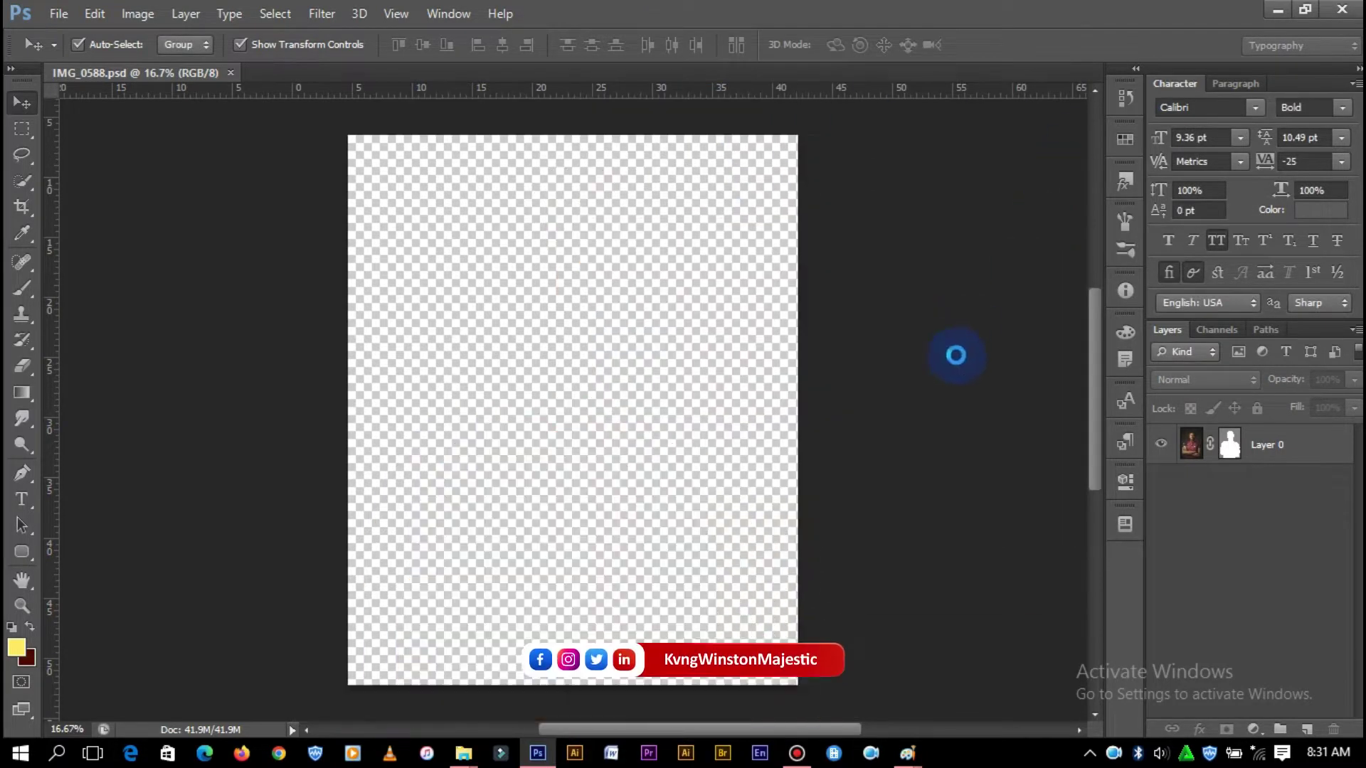
pyautogui.click(1258, 720)
# - Add a near-black Solid Color fill layer (#141414) as the background
pyautogui.click(1266, 302)
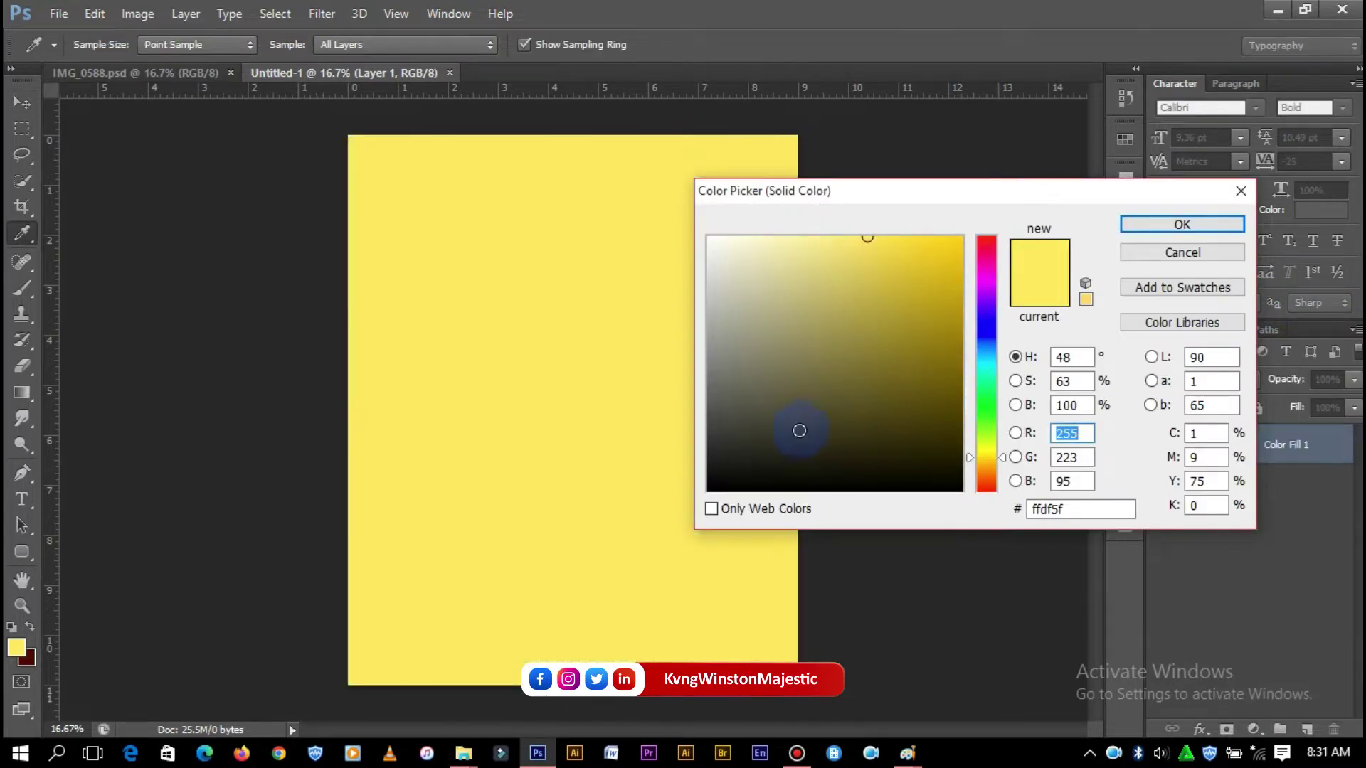
pyautogui.moveTo(754, 442); pyautogui.dragTo(690, 463)
pyautogui.click(1155, 225)
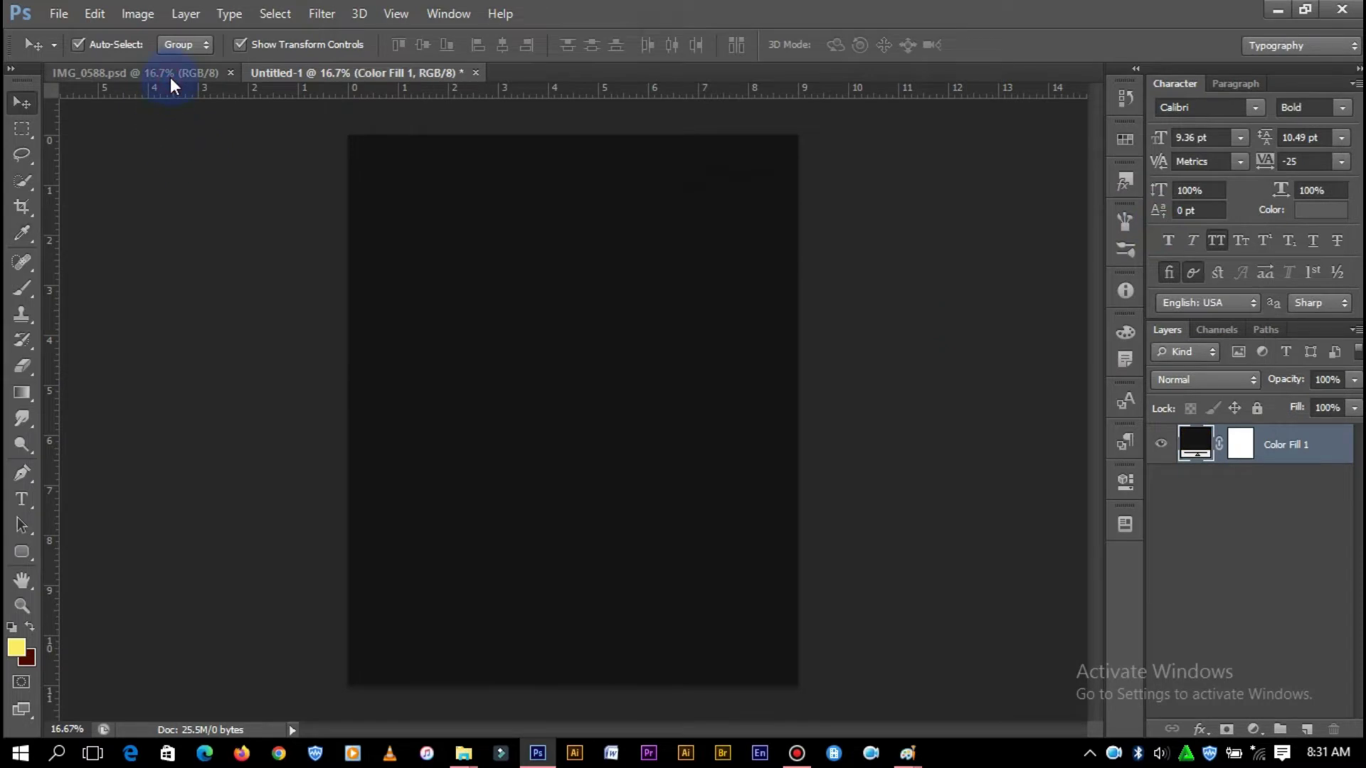
# - Drag the man's layer from IMG_0588 into Untitled-1, make it a smart object, and move it down
pyautogui.click(170, 73)
pyautogui.moveTo(528, 334)
pyautogui.mouseDown()
pyautogui.moveTo(390, 73)
pyautogui.moveTo(606, 458)
pyautogui.mouseUp()
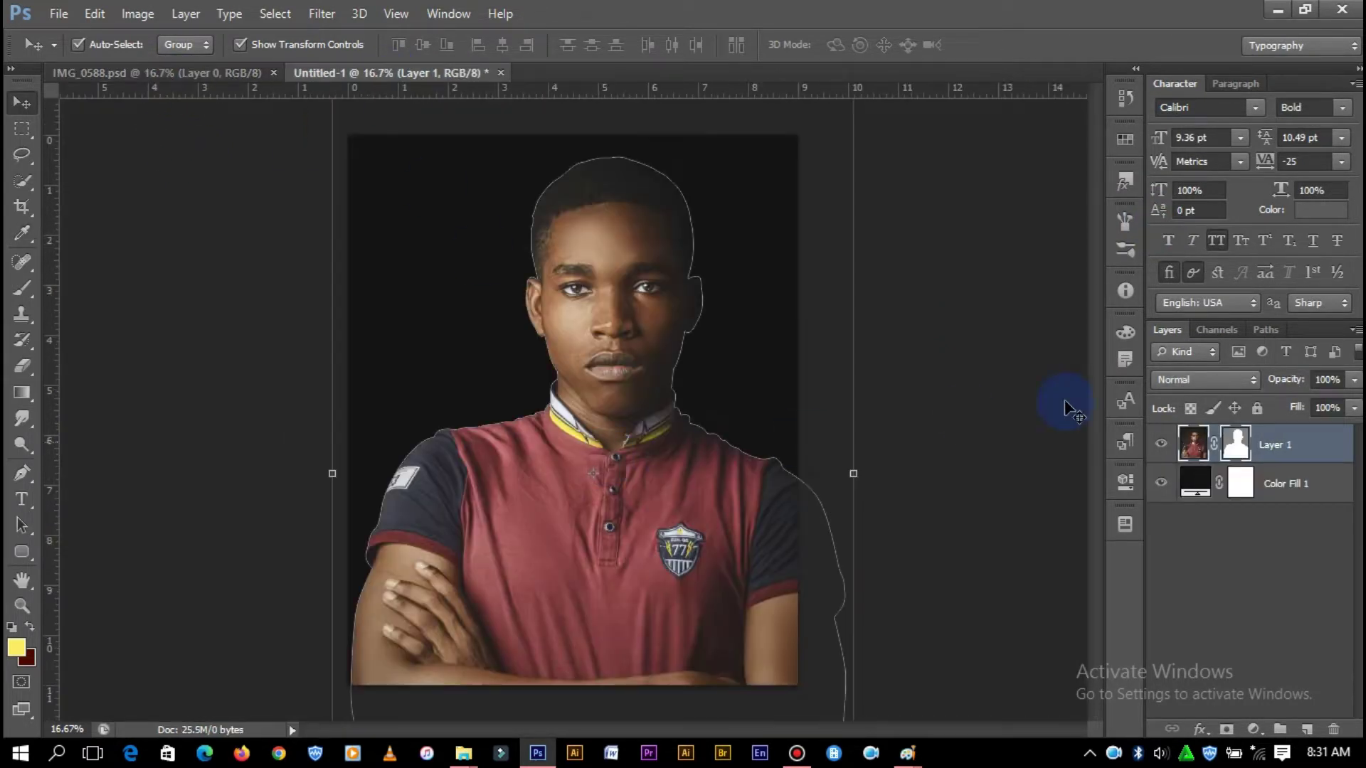
pyautogui.rightClick(1275, 449)
pyautogui.click(929, 221)
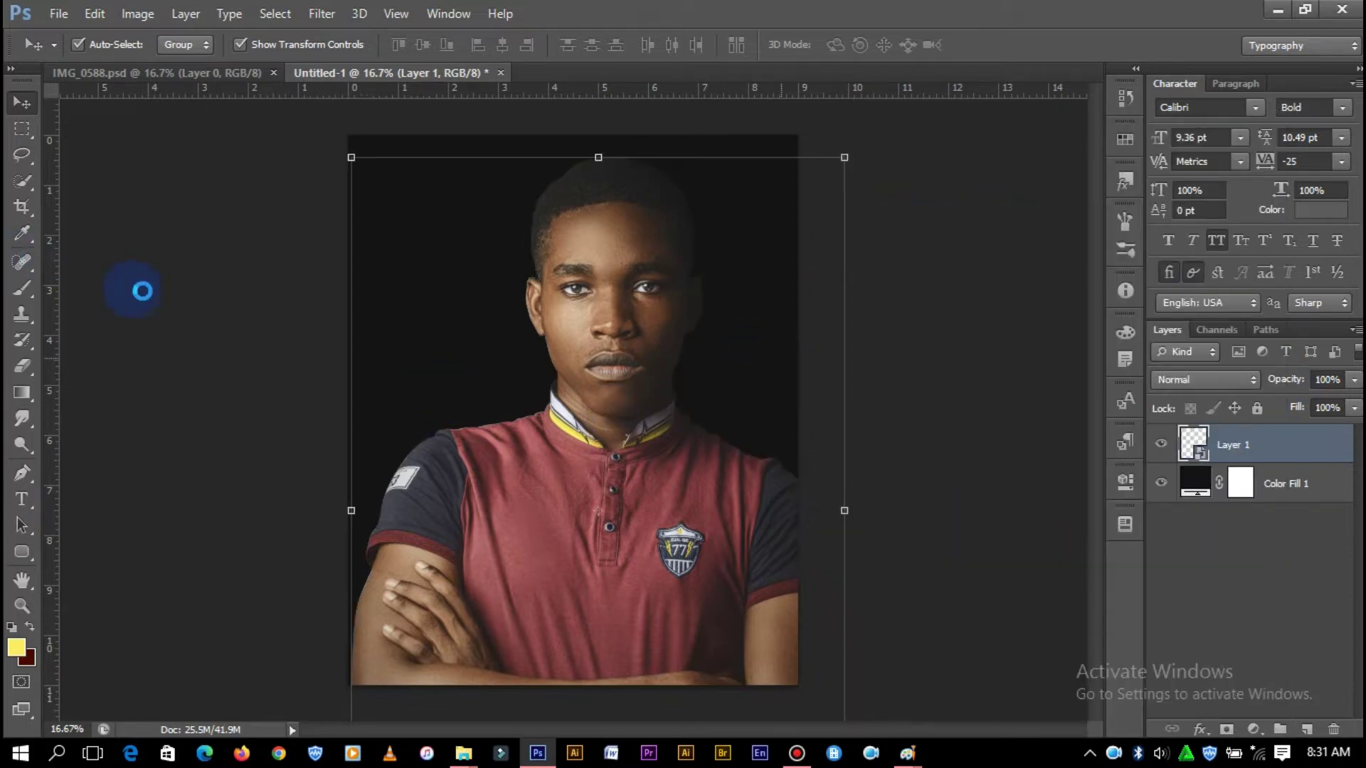
pyautogui.moveTo(614, 353); pyautogui.dragTo(616, 377)
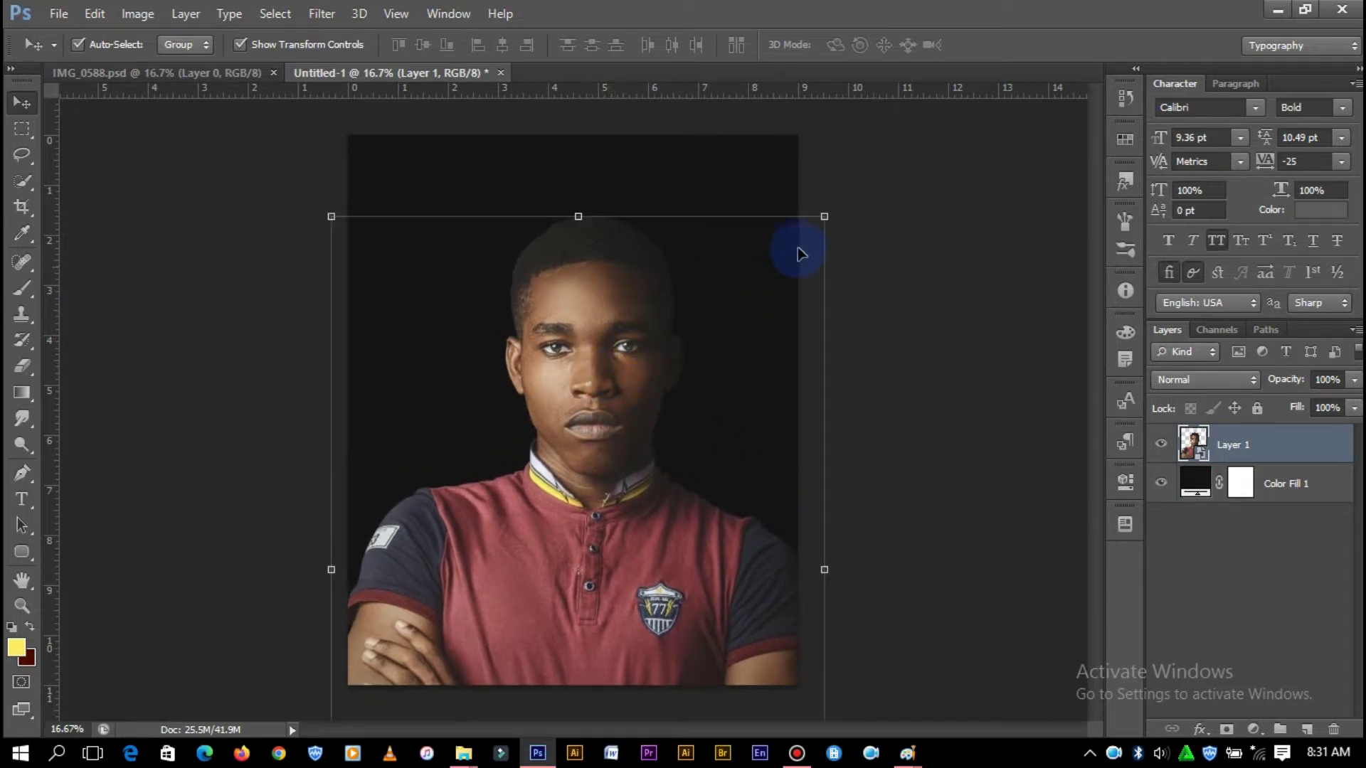
pyautogui.click(947, 254)
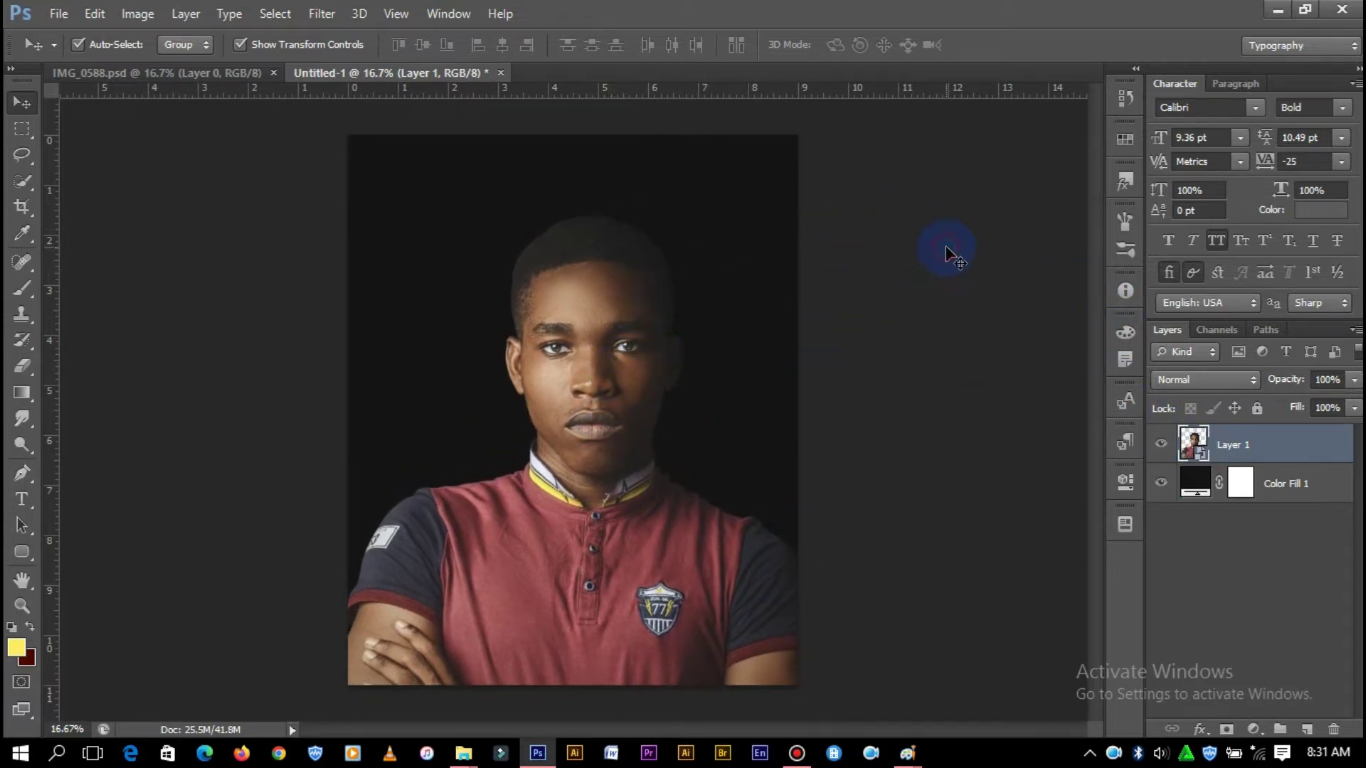
pyautogui.hotkey('ctrl', '+')
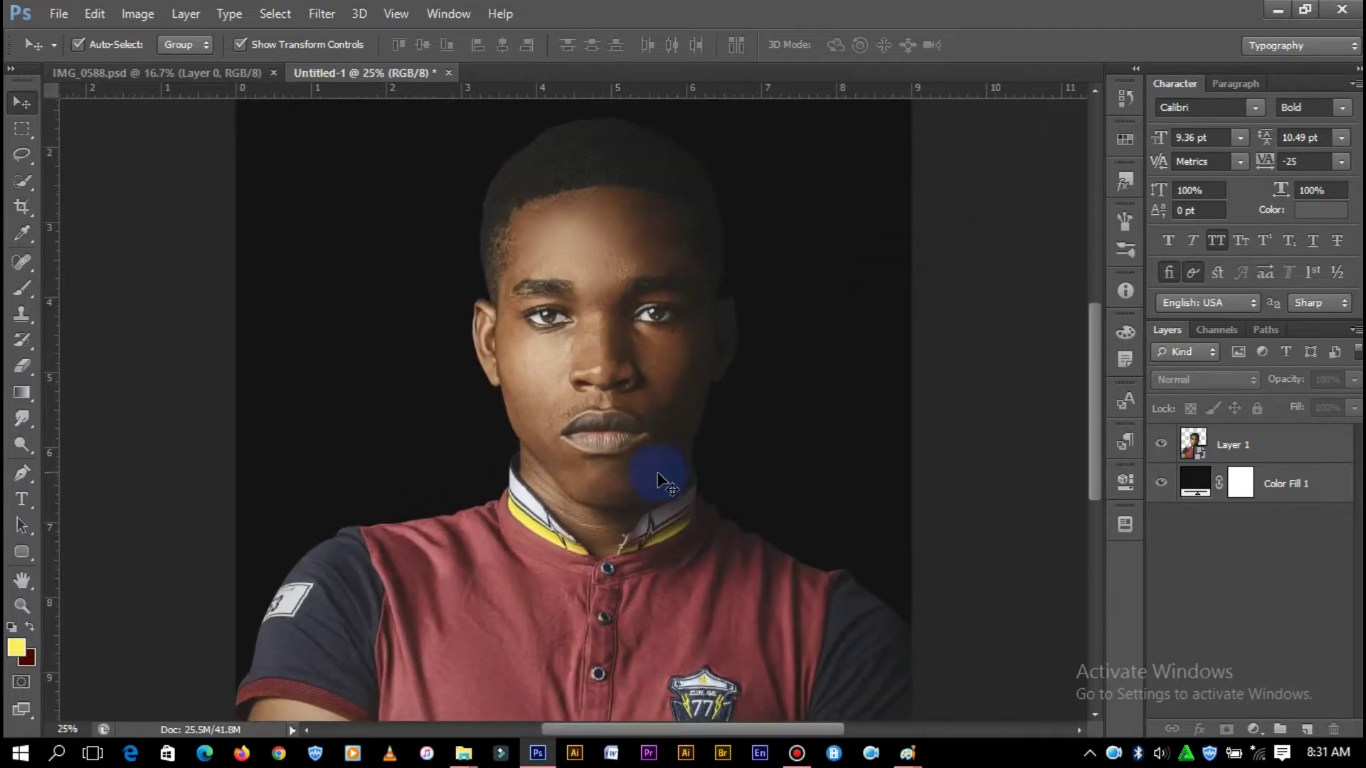
pyautogui.hotkey('ctrl', '-')
# - Free-transform Layer 1 down to about 66% and centre it on the page
pyautogui.click(646, 487)
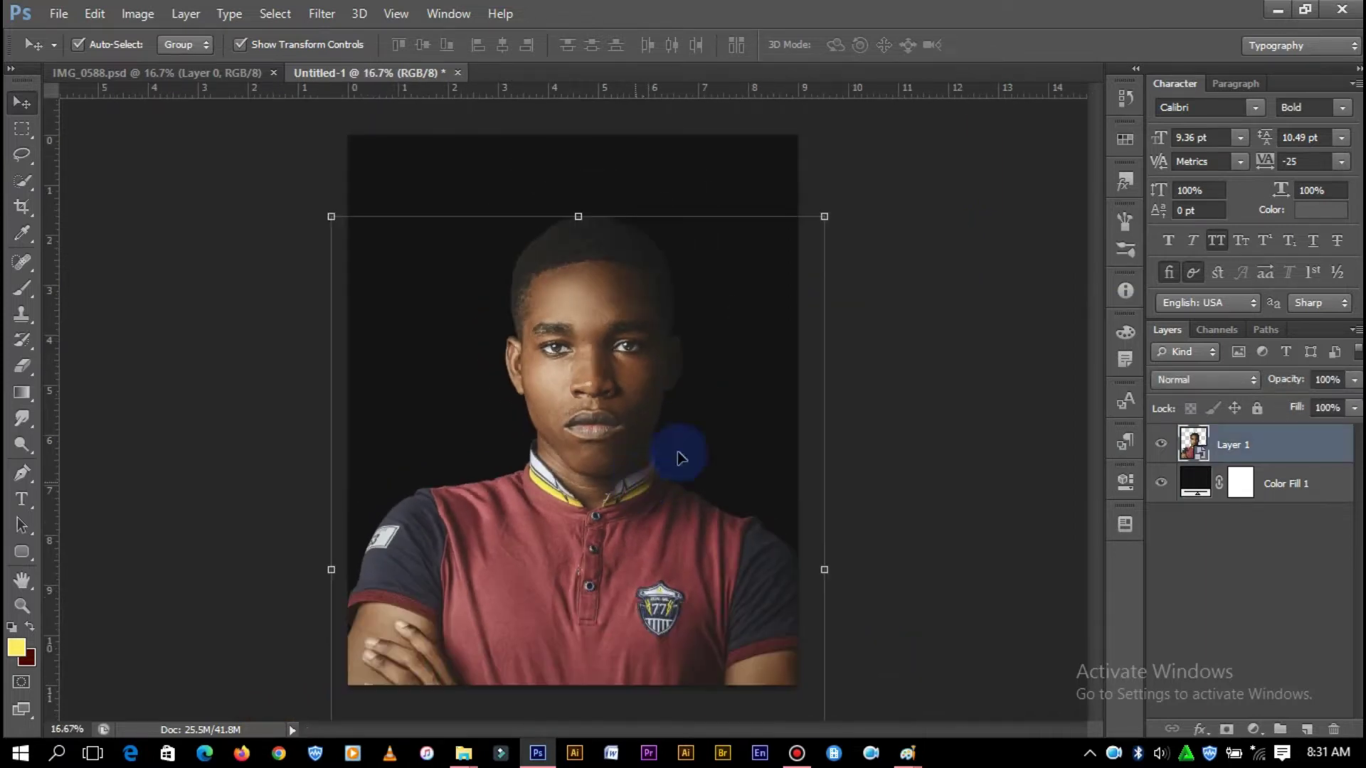
pyautogui.moveTo(825, 219); pyautogui.dragTo(792, 263)
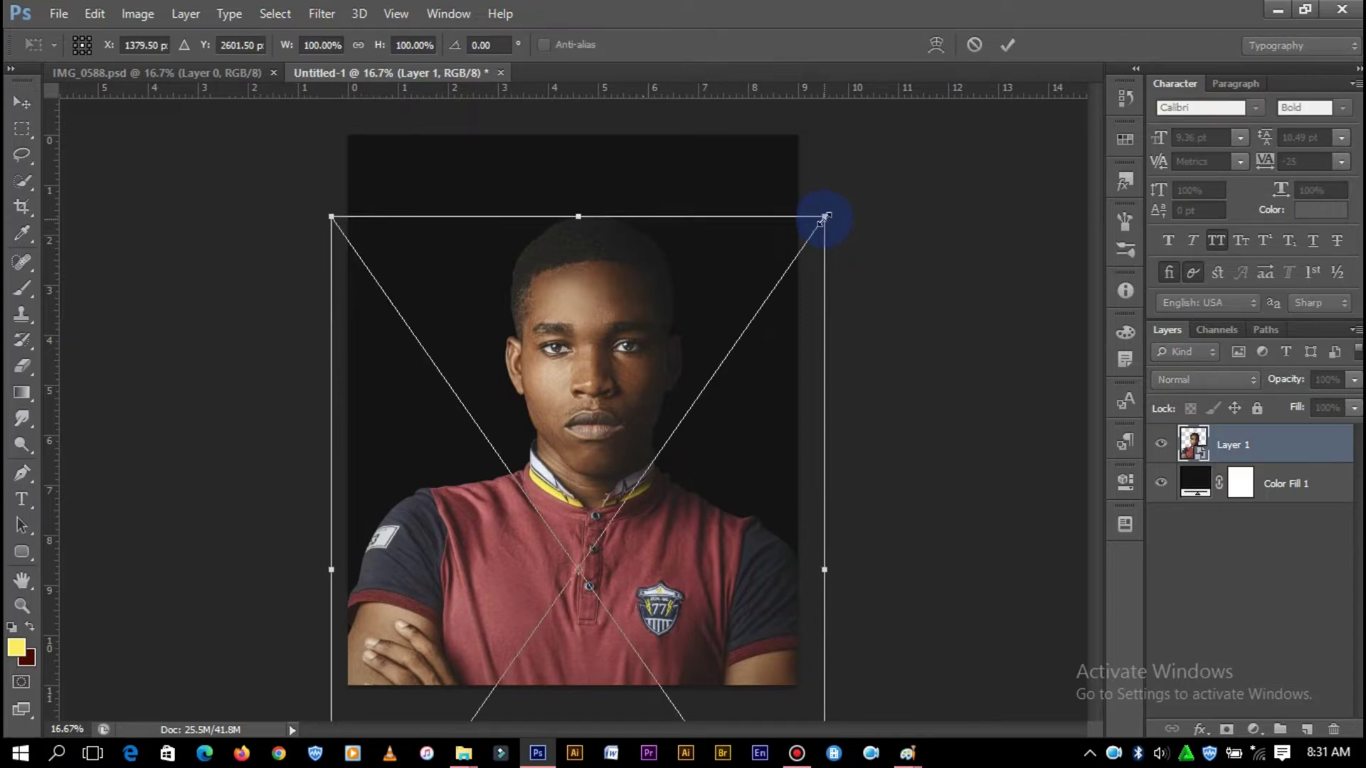
pyautogui.moveTo(716, 342); pyautogui.dragTo(701, 320)
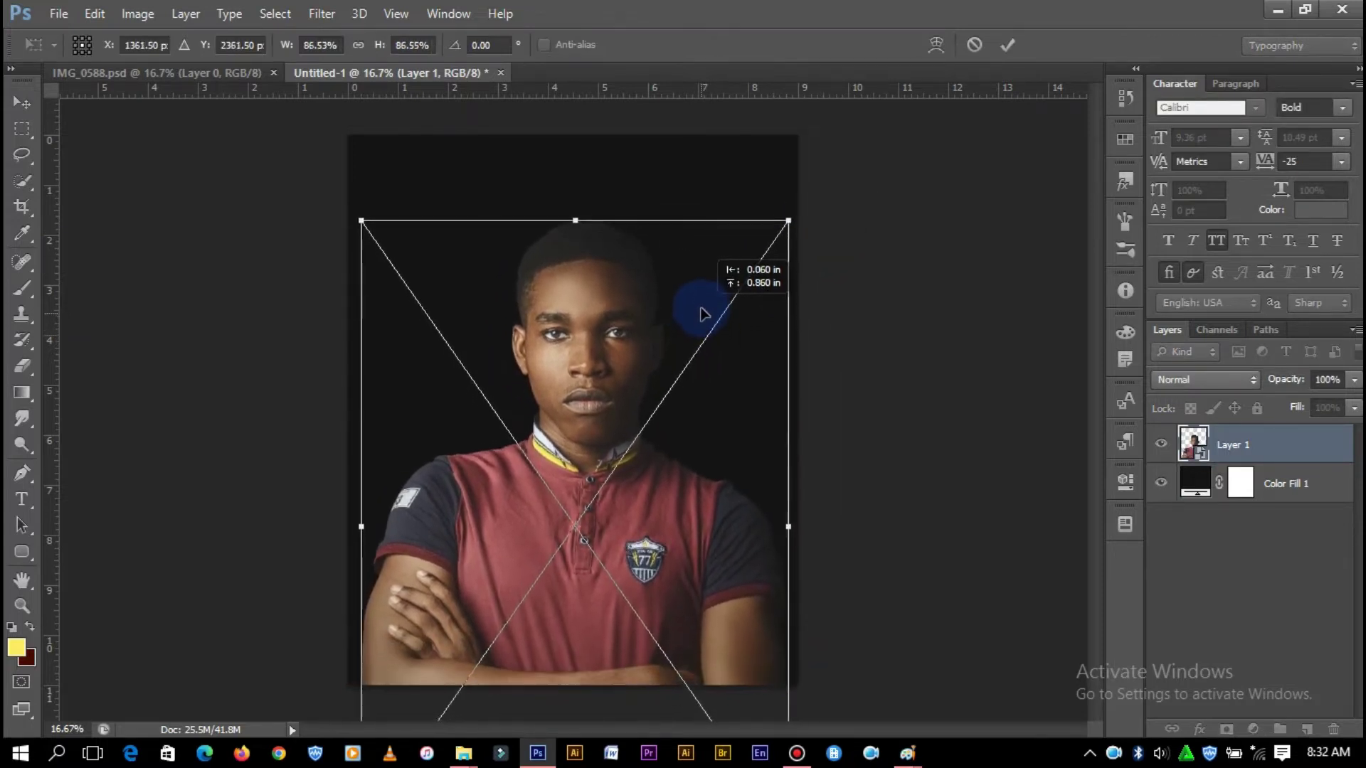
pyautogui.moveTo(702, 321); pyautogui.dragTo(701, 345)
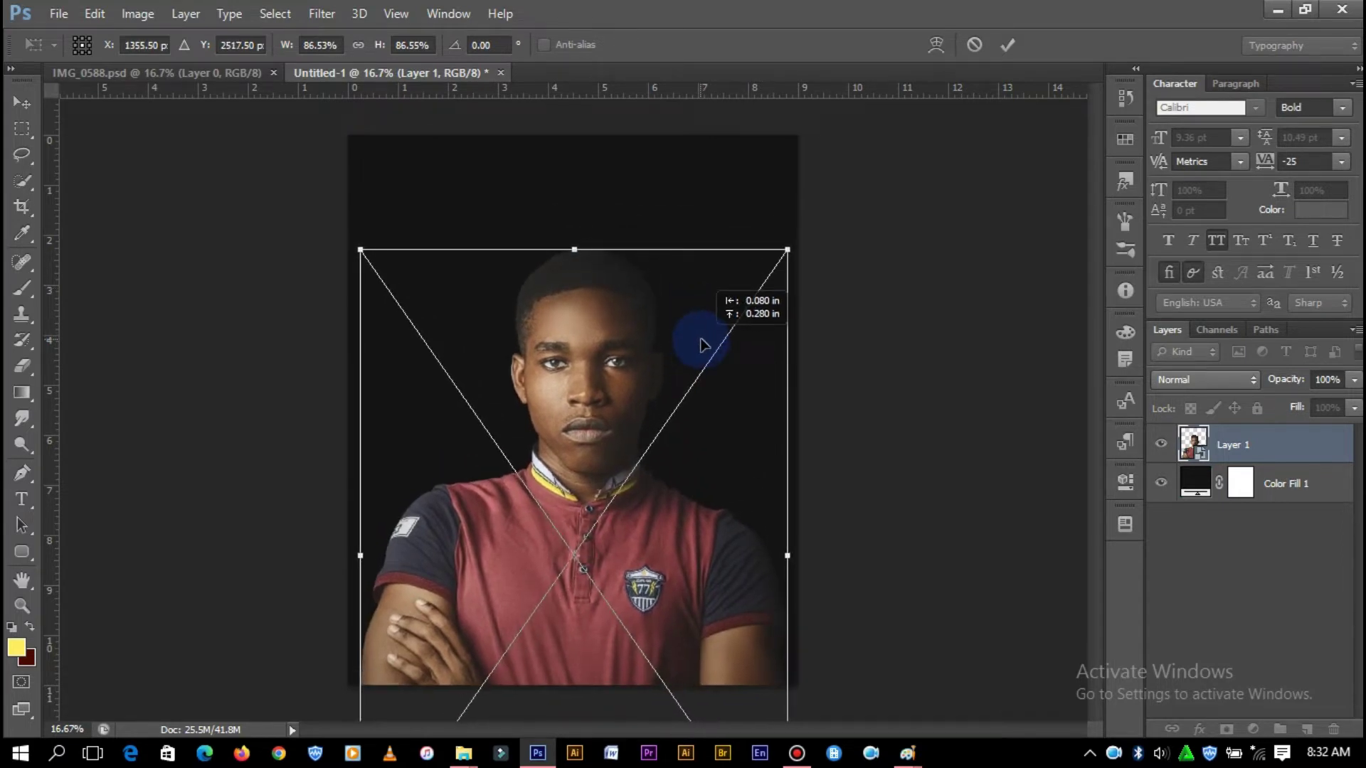
pyautogui.moveTo(701, 344); pyautogui.dragTo(711, 343)
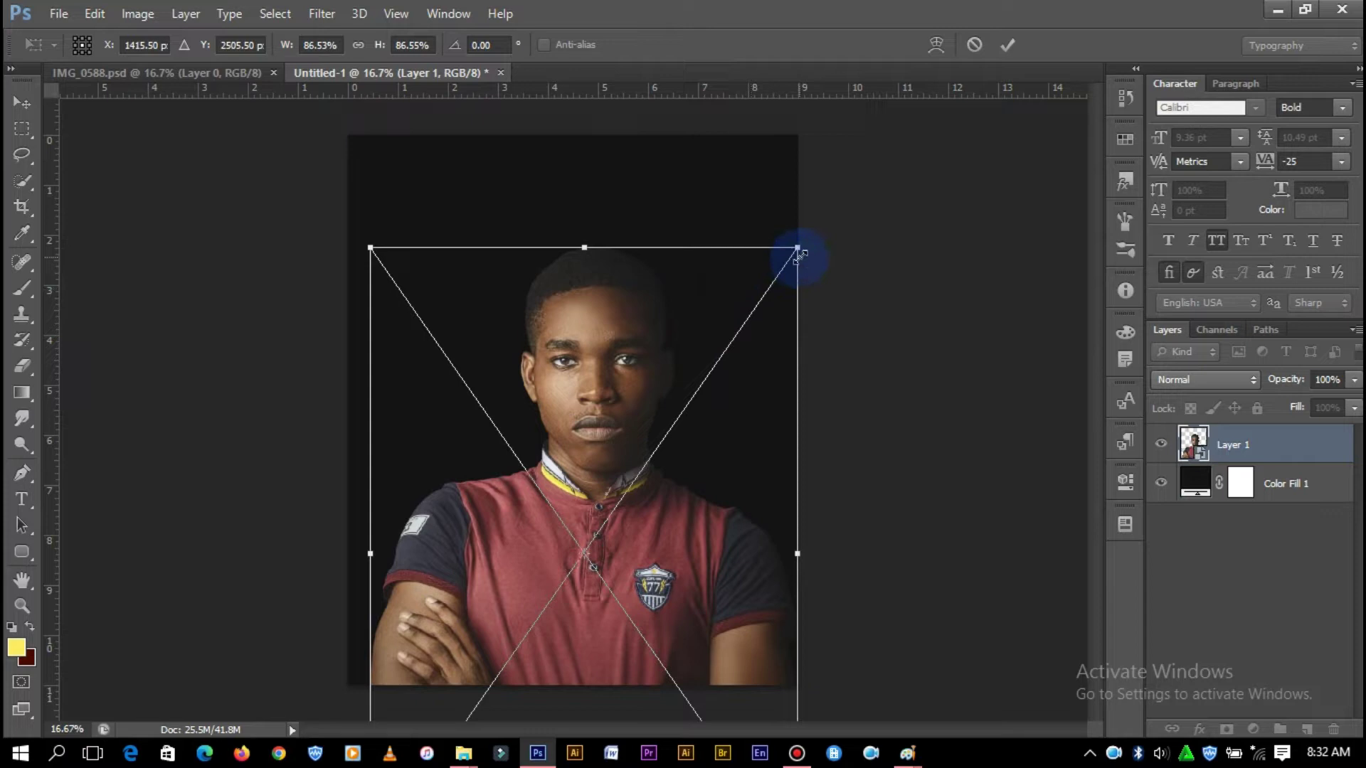
pyautogui.moveTo(797, 251); pyautogui.dragTo(758, 296)
pyautogui.moveTo(689, 427)
pyautogui.mouseDown()
pyautogui.moveTo(652, 374)
pyautogui.moveTo(647, 292)
pyautogui.mouseUp()
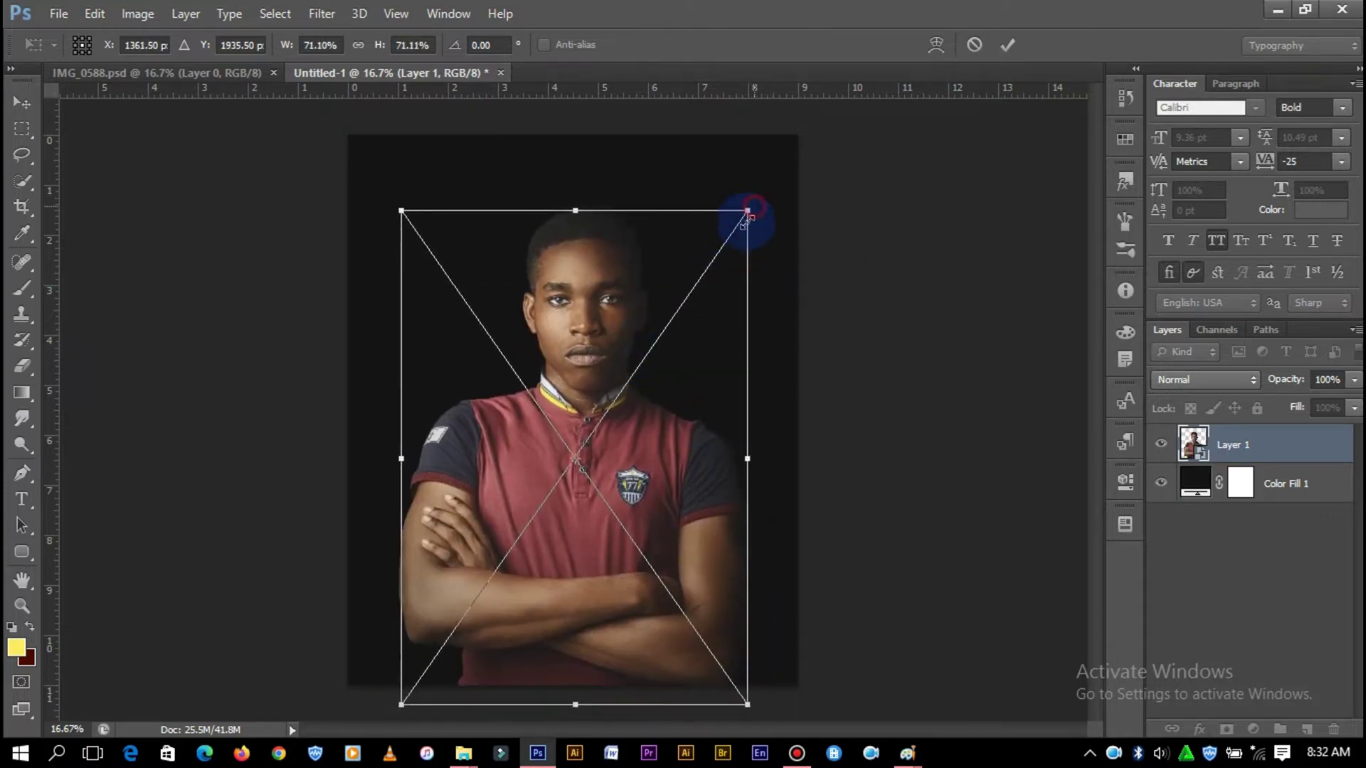
pyautogui.moveTo(748, 212); pyautogui.dragTo(738, 224)
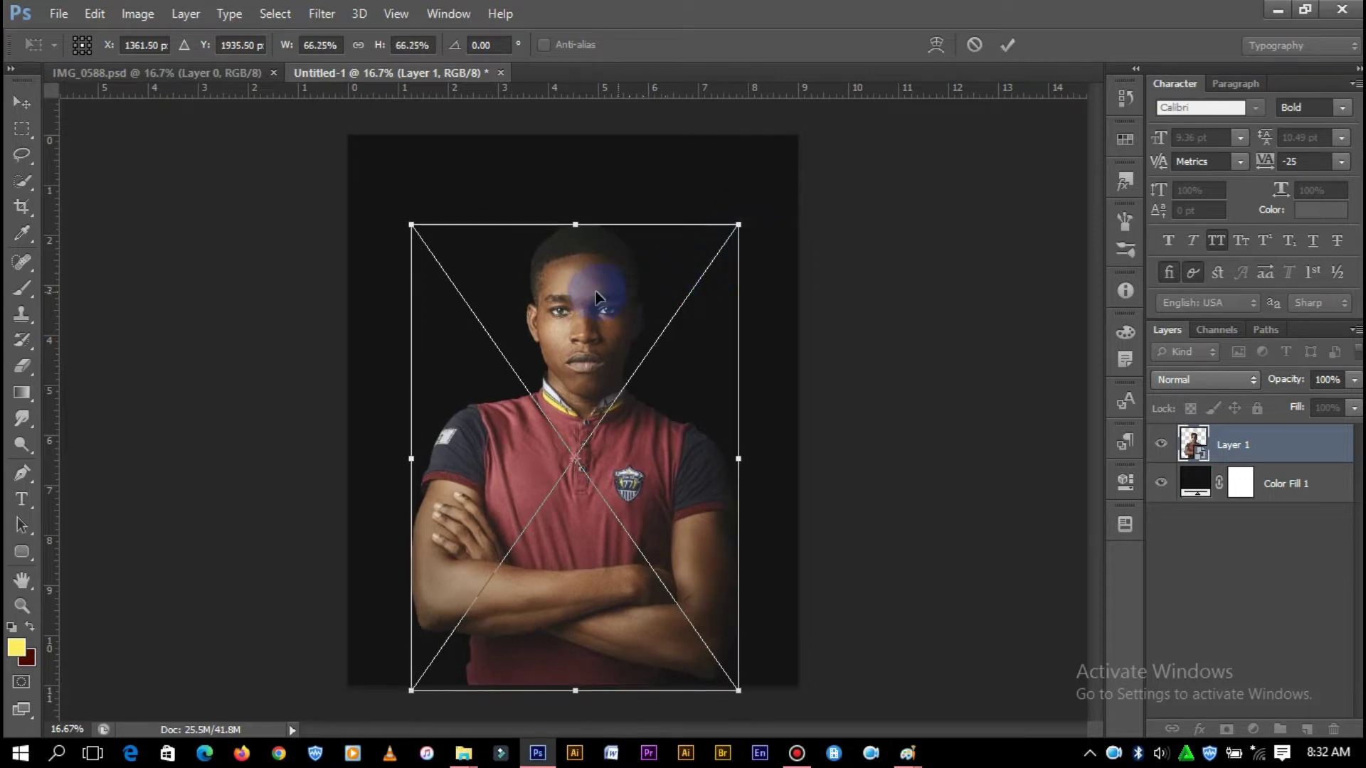
pyautogui.moveTo(596, 291); pyautogui.dragTo(596, 285)
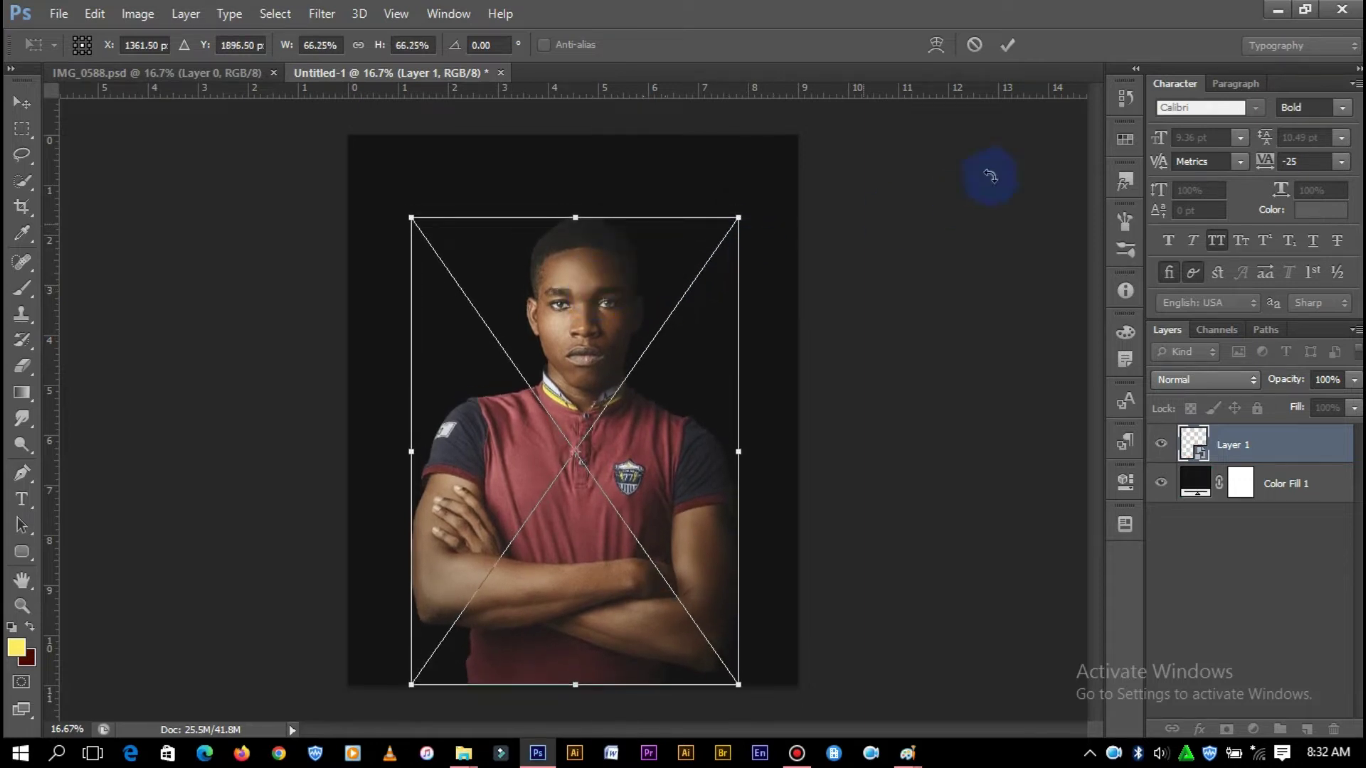
pyautogui.press('Return')
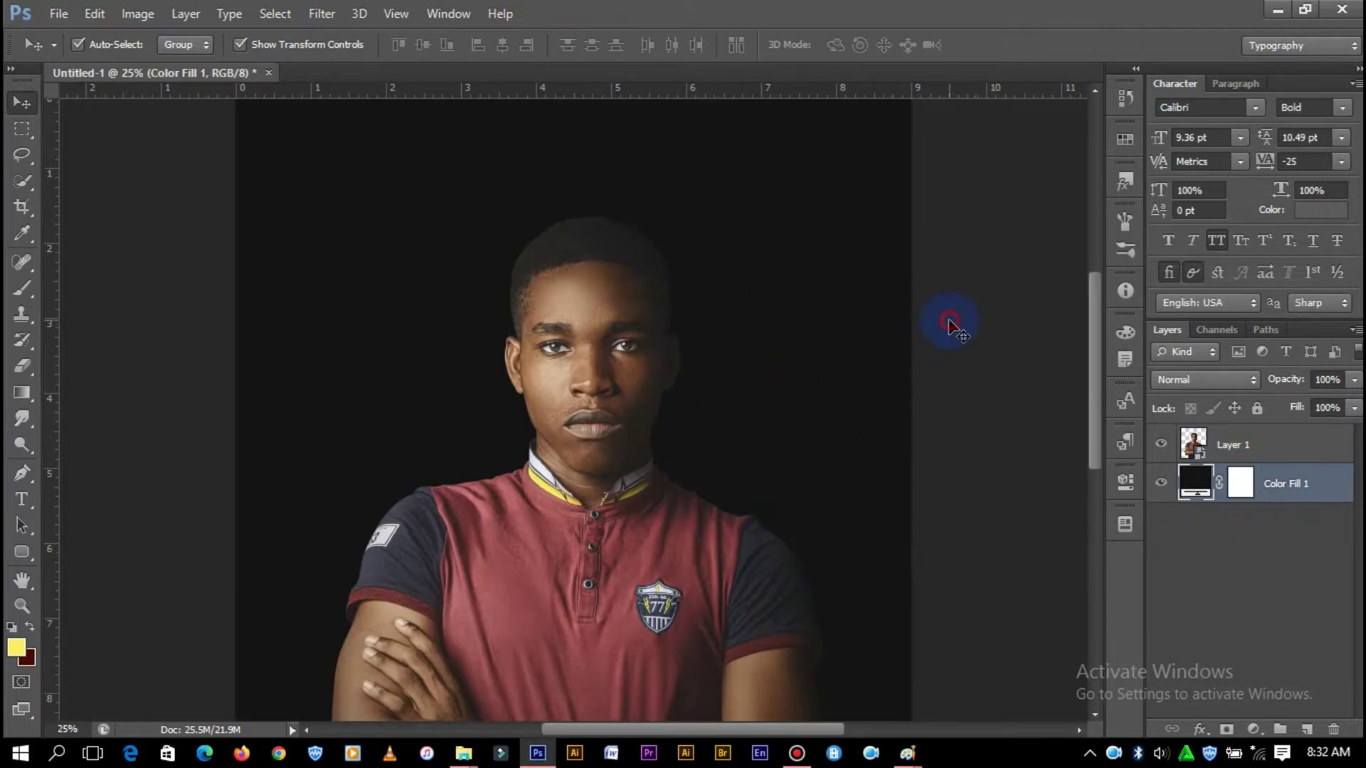
# - Add an empty layer above the background fill and set the painting colour to grey
pyautogui.click(1290, 530)
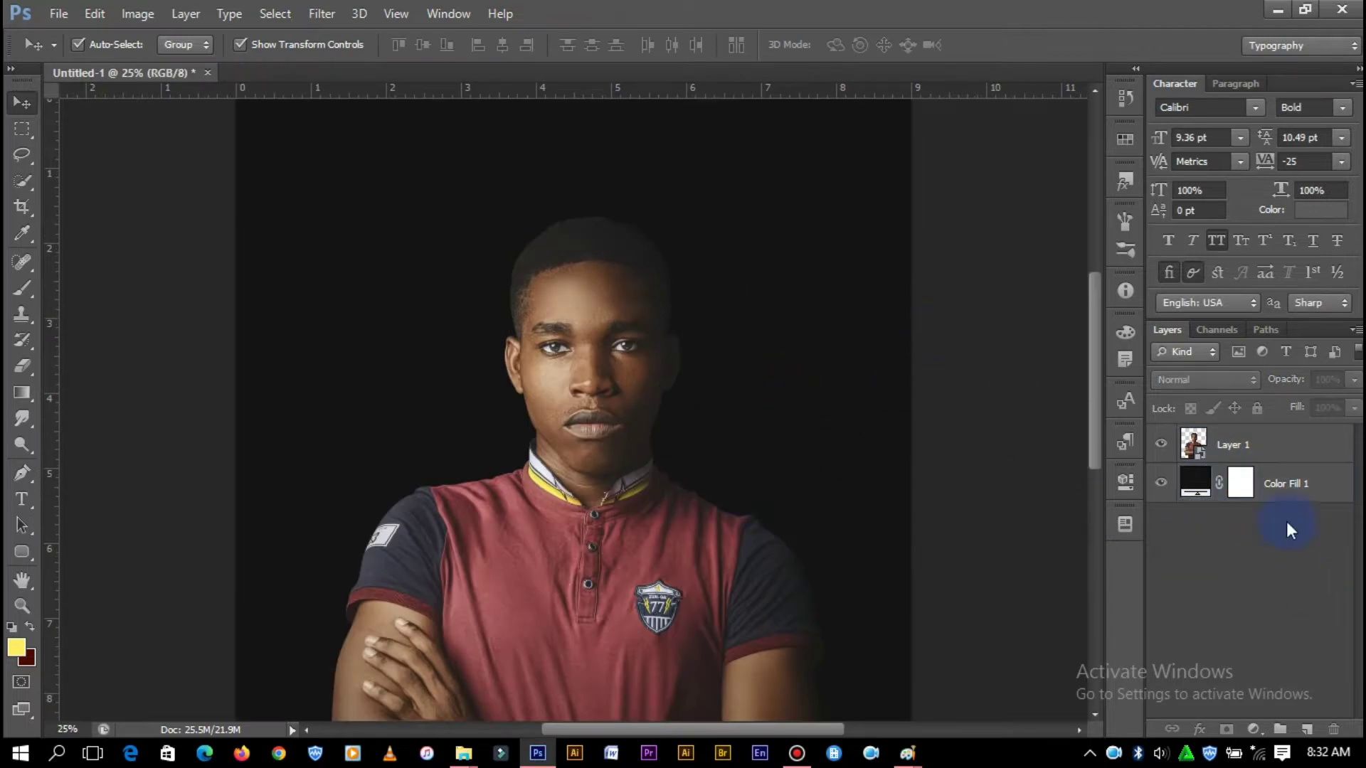
pyautogui.click(1288, 484)
pyautogui.click(1307, 728)
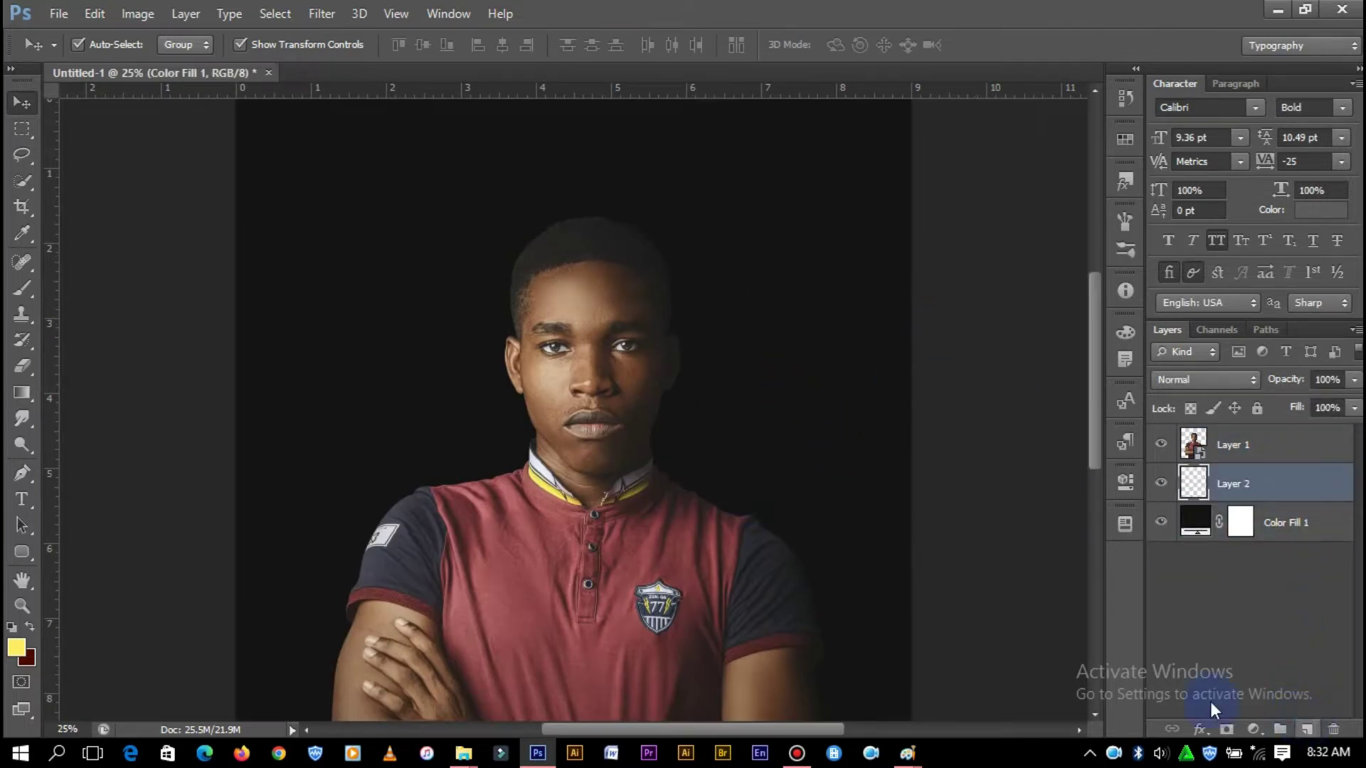
pyautogui.click(16, 648)
pyautogui.click(468, 327)
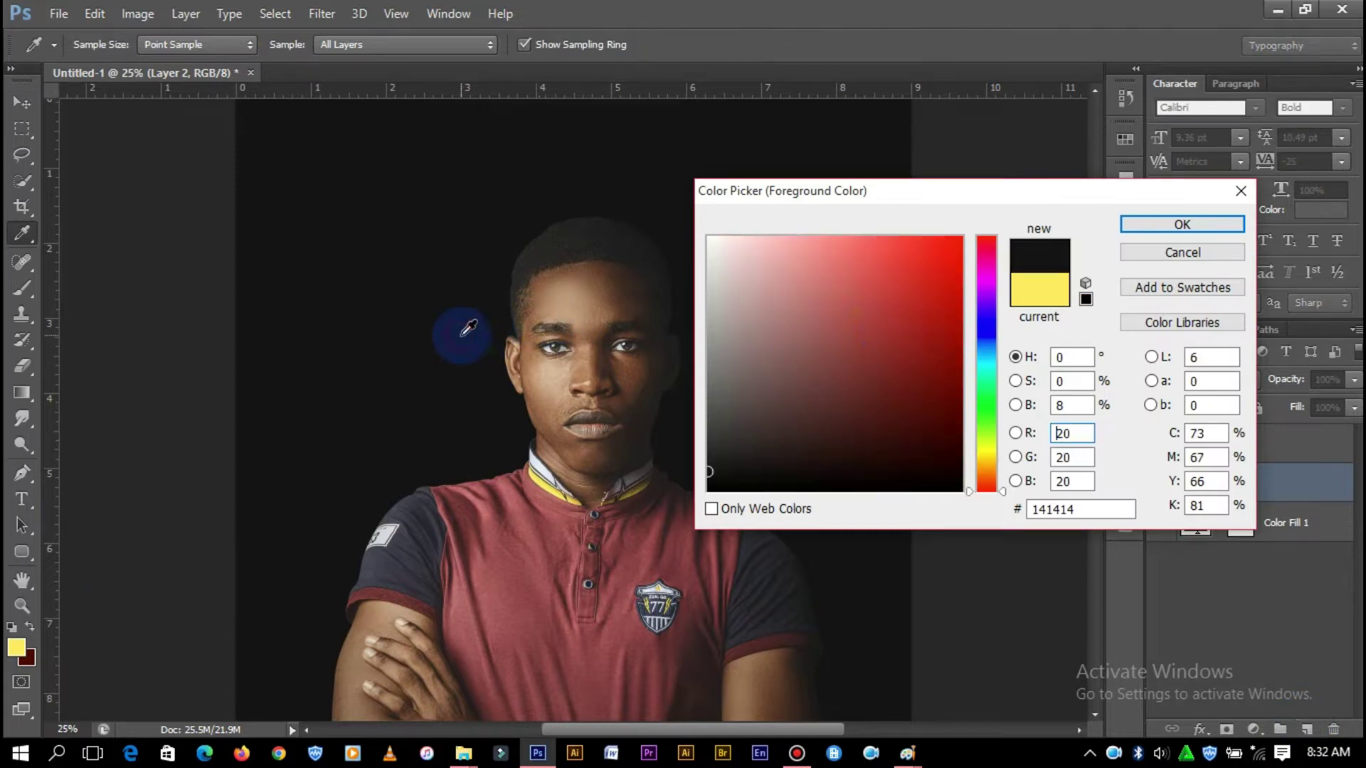
pyautogui.moveTo(710, 436); pyautogui.dragTo(635, 412)
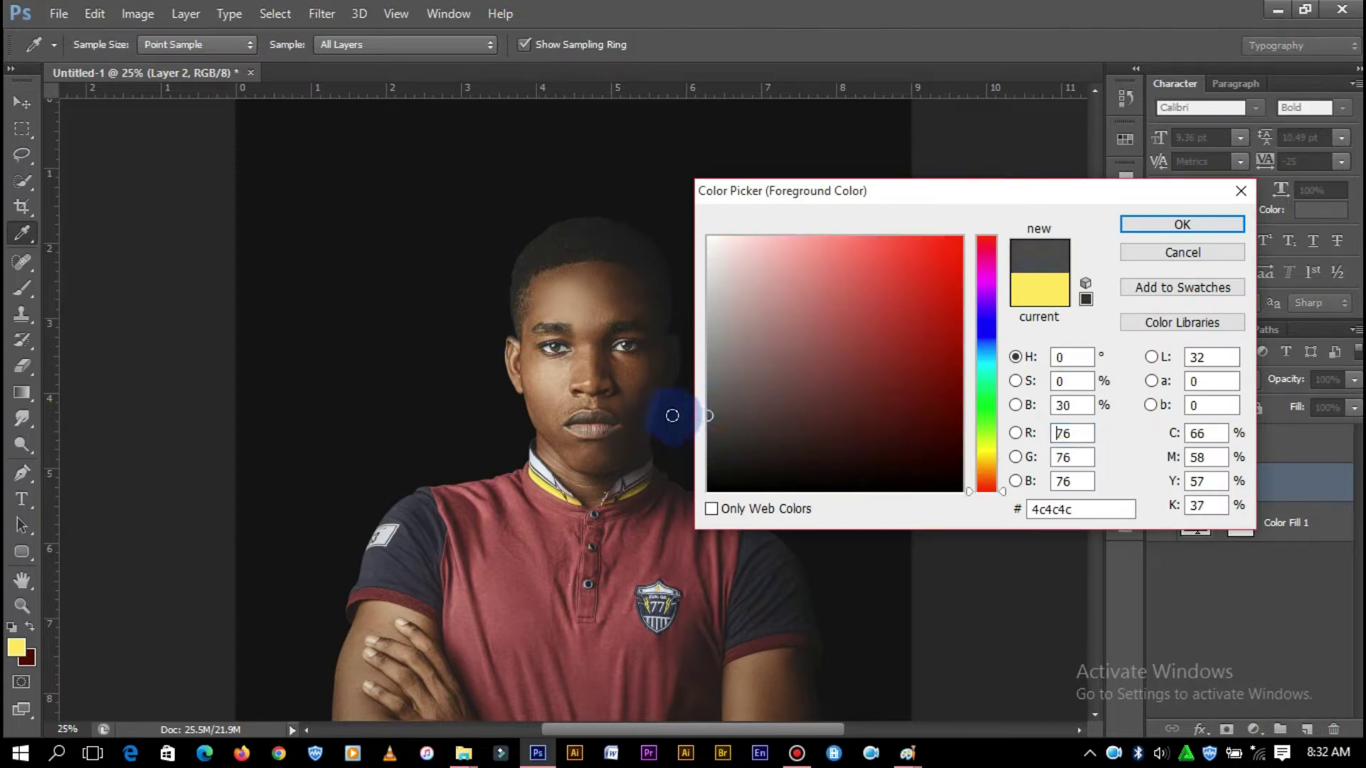
pyautogui.click(1181, 225)
# - Paint a large soft grey glow around the head on Layer 2 with the Brush tool
pyautogui.press('b')
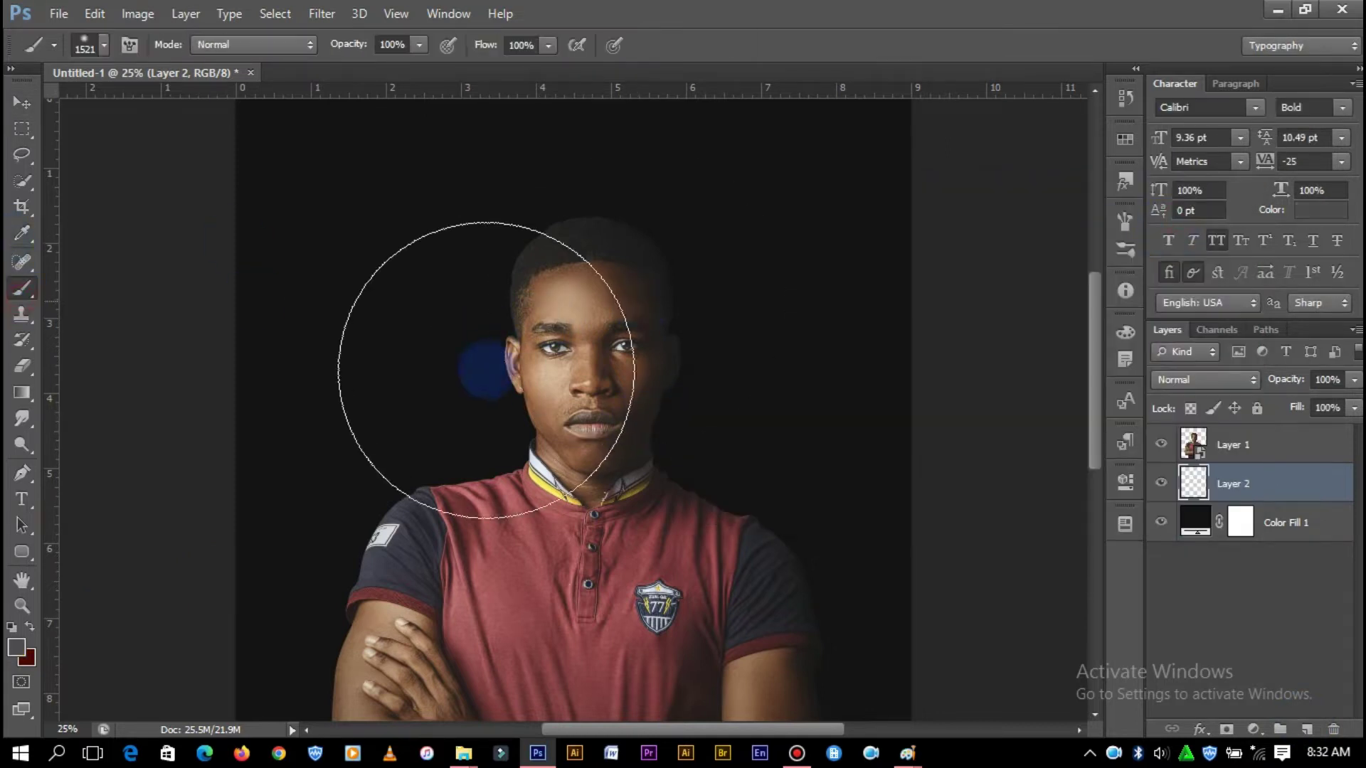
pyautogui.rightClick(590, 461)
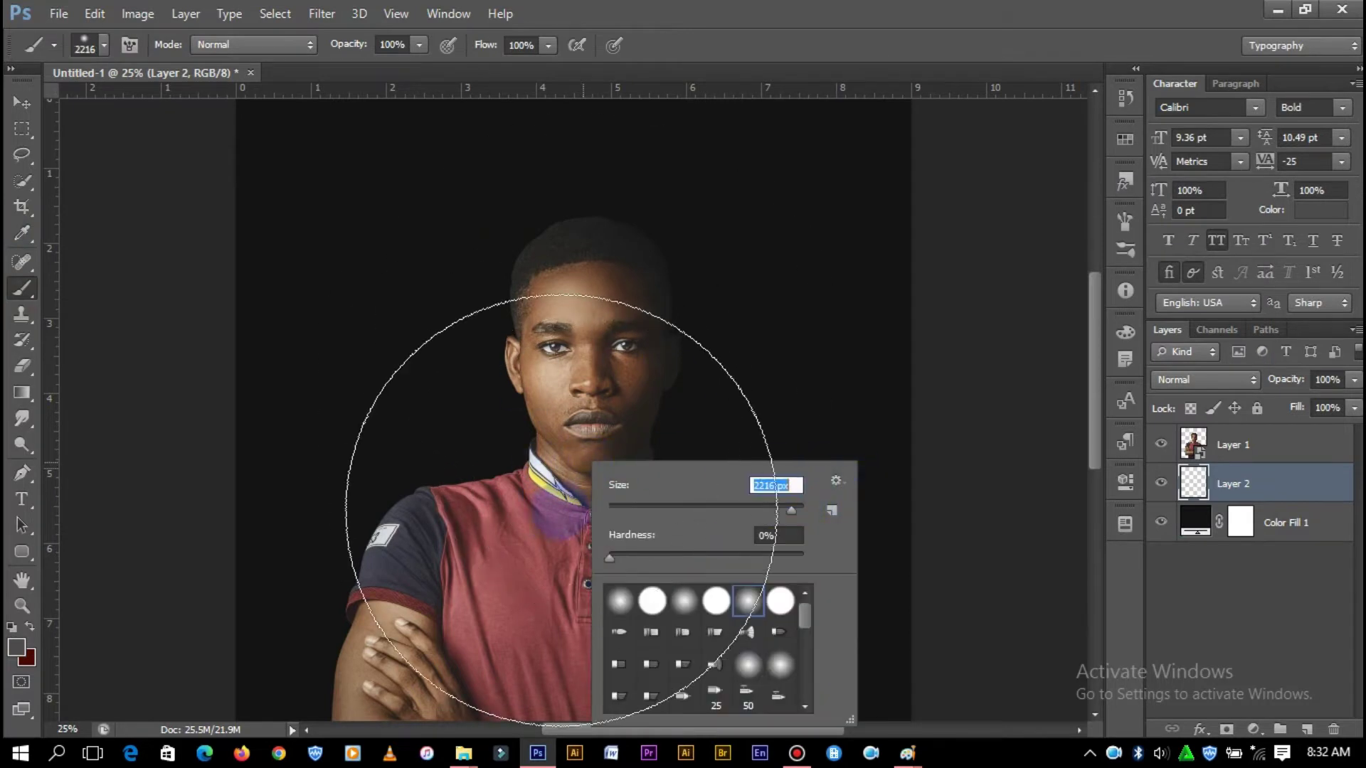
pyautogui.click(573, 510)
pyautogui.moveTo(574, 510); pyautogui.dragTo(630, 353)
pyautogui.scroll(3, 630, 353)
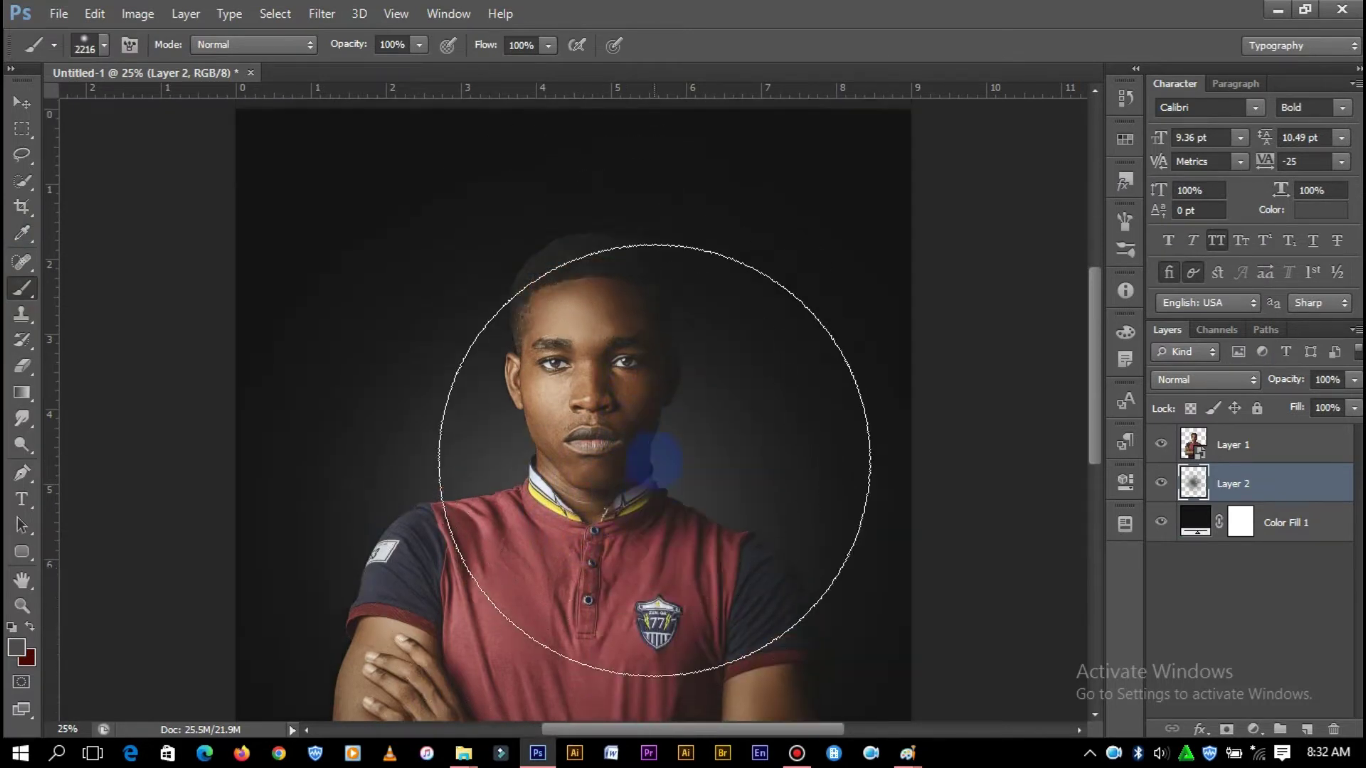
pyautogui.hotkey('ctrl', 'z')
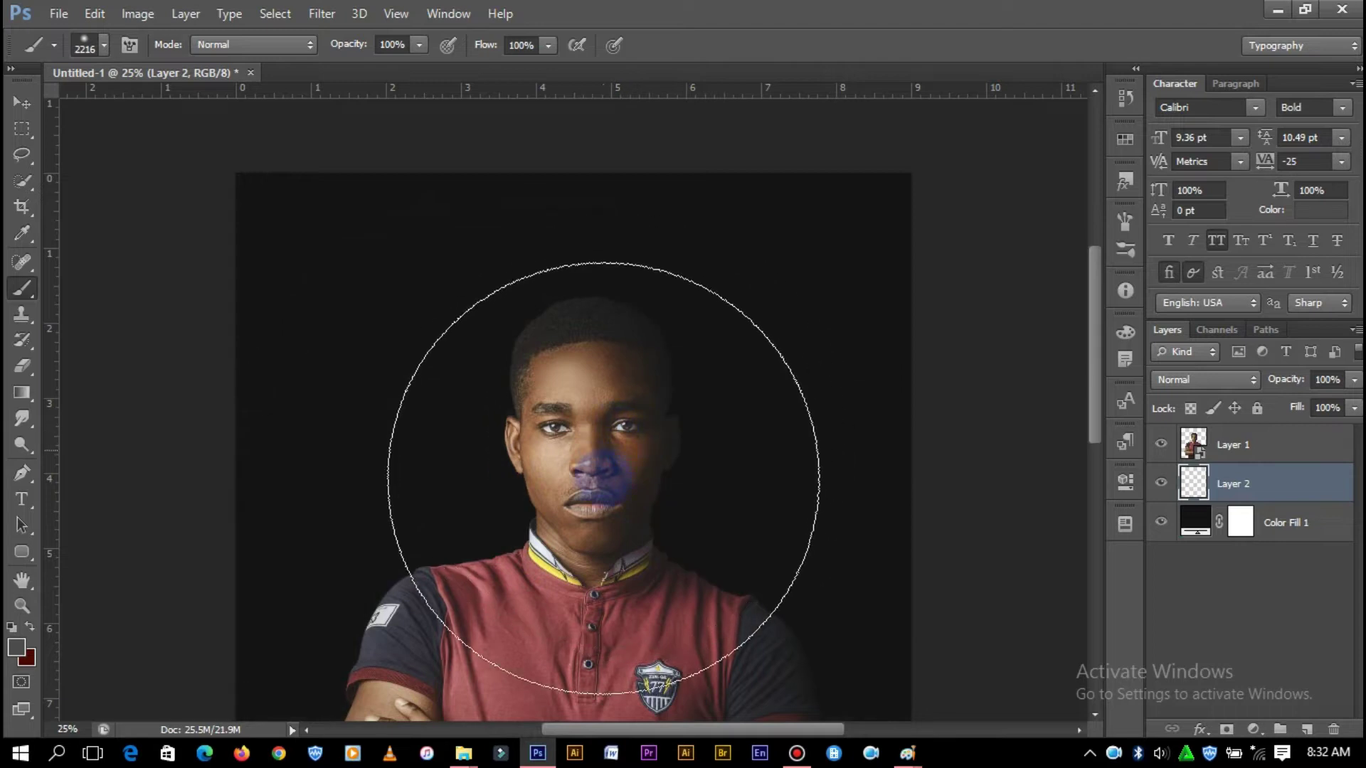
pyautogui.hotkey('ctrl', 'z')
pyautogui.hotkey('ctrl', 'z')
pyautogui.moveTo(600, 306); pyautogui.dragTo(596, 370)
pyautogui.hotkey('ctrl', 'alt', 'z')
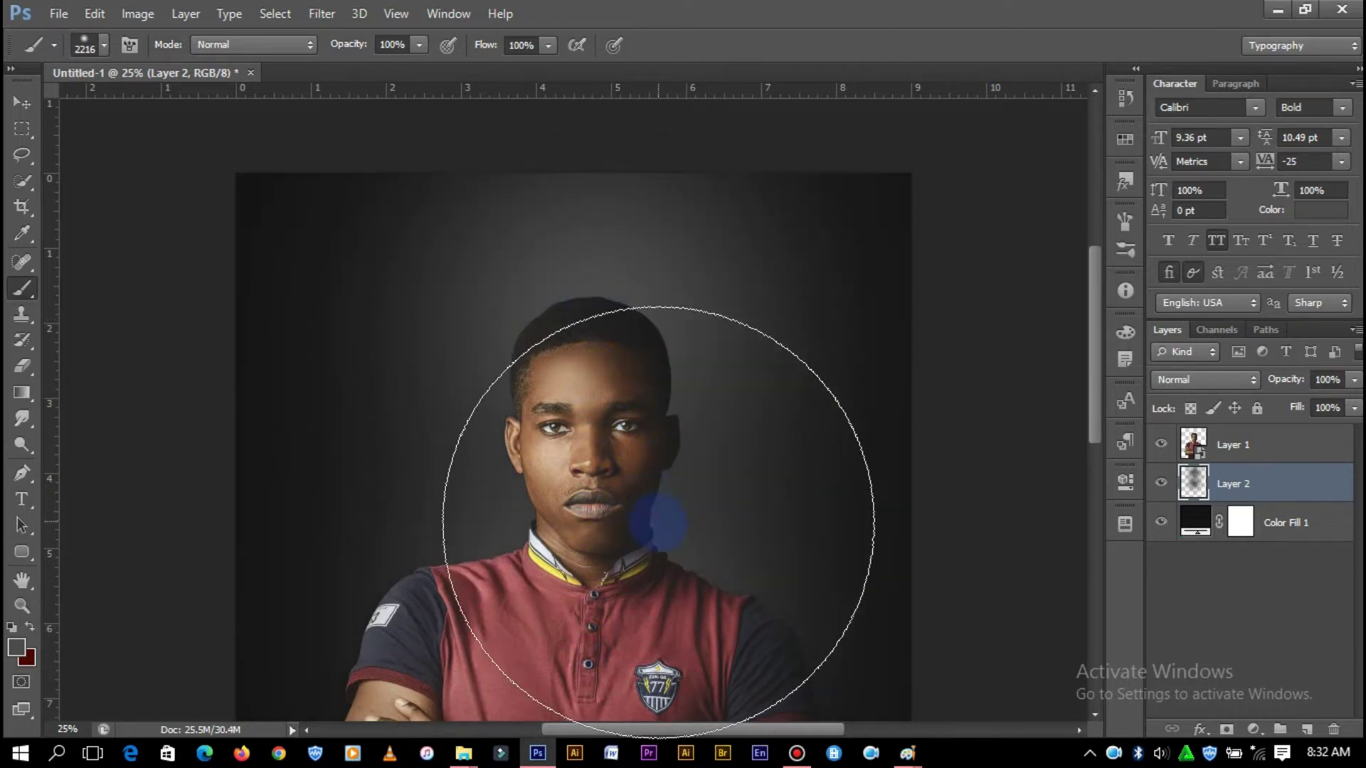
pyautogui.hotkey('ctrl', 'alt', 'z')
pyautogui.hotkey('ctrl', '-')
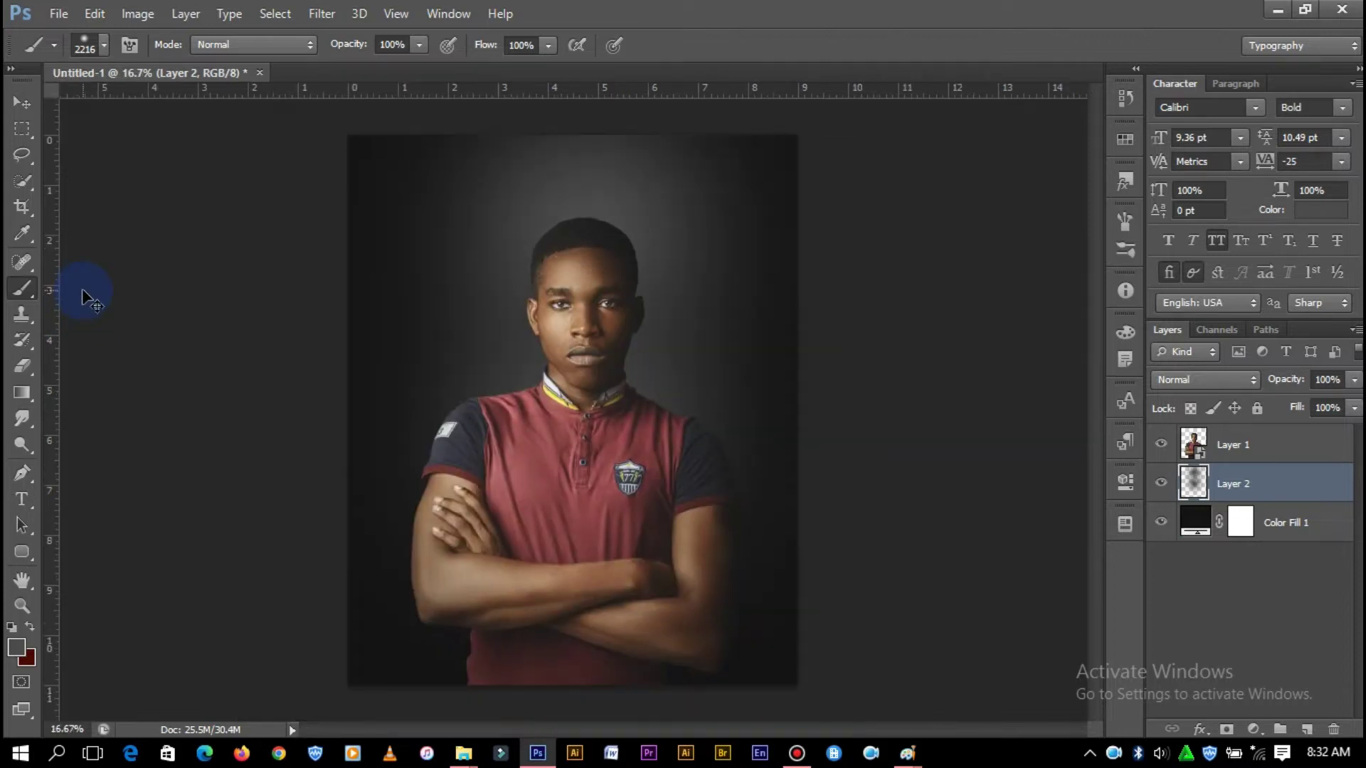
# - Duplicate Color Fill 1 above the glow layer and set the copy's colour to black
pyautogui.press('v')
pyautogui.click(717, 415)
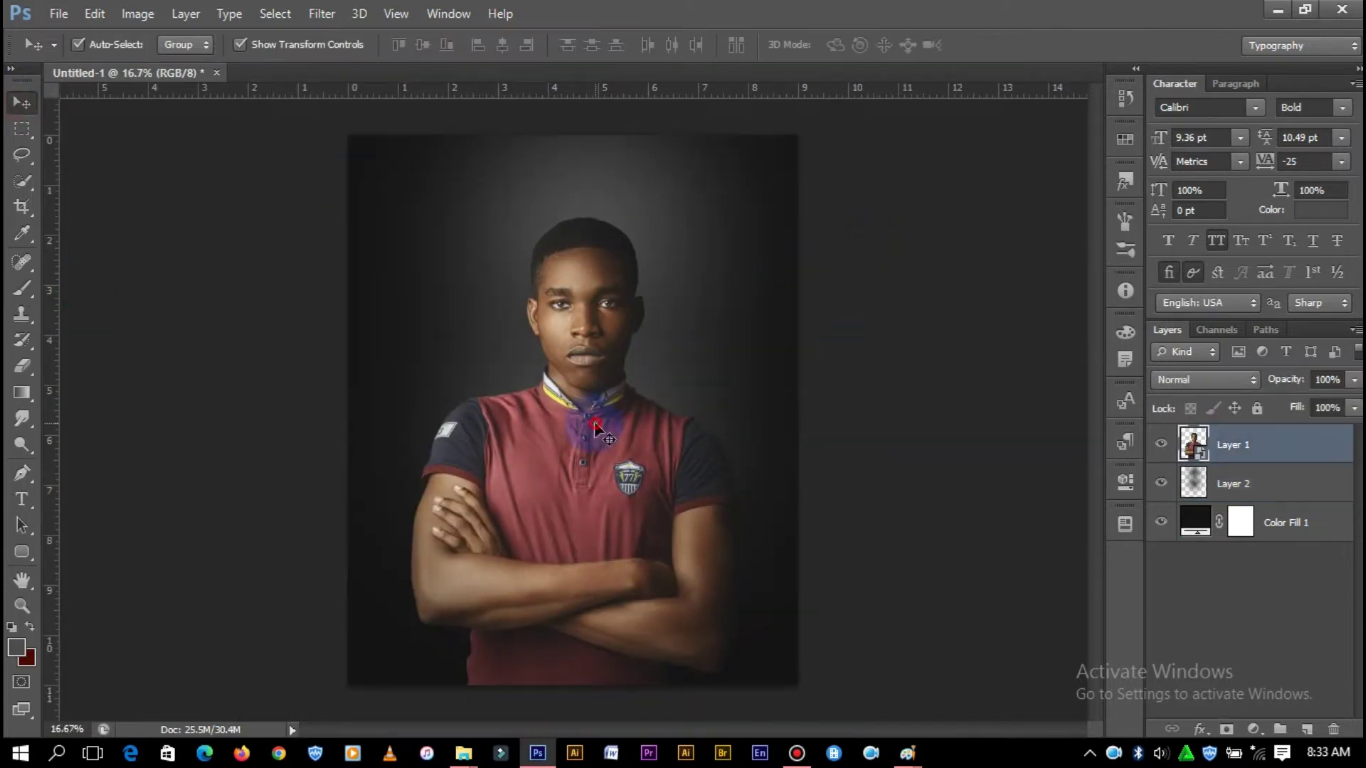
pyautogui.click(890, 305)
pyautogui.click(1233, 445)
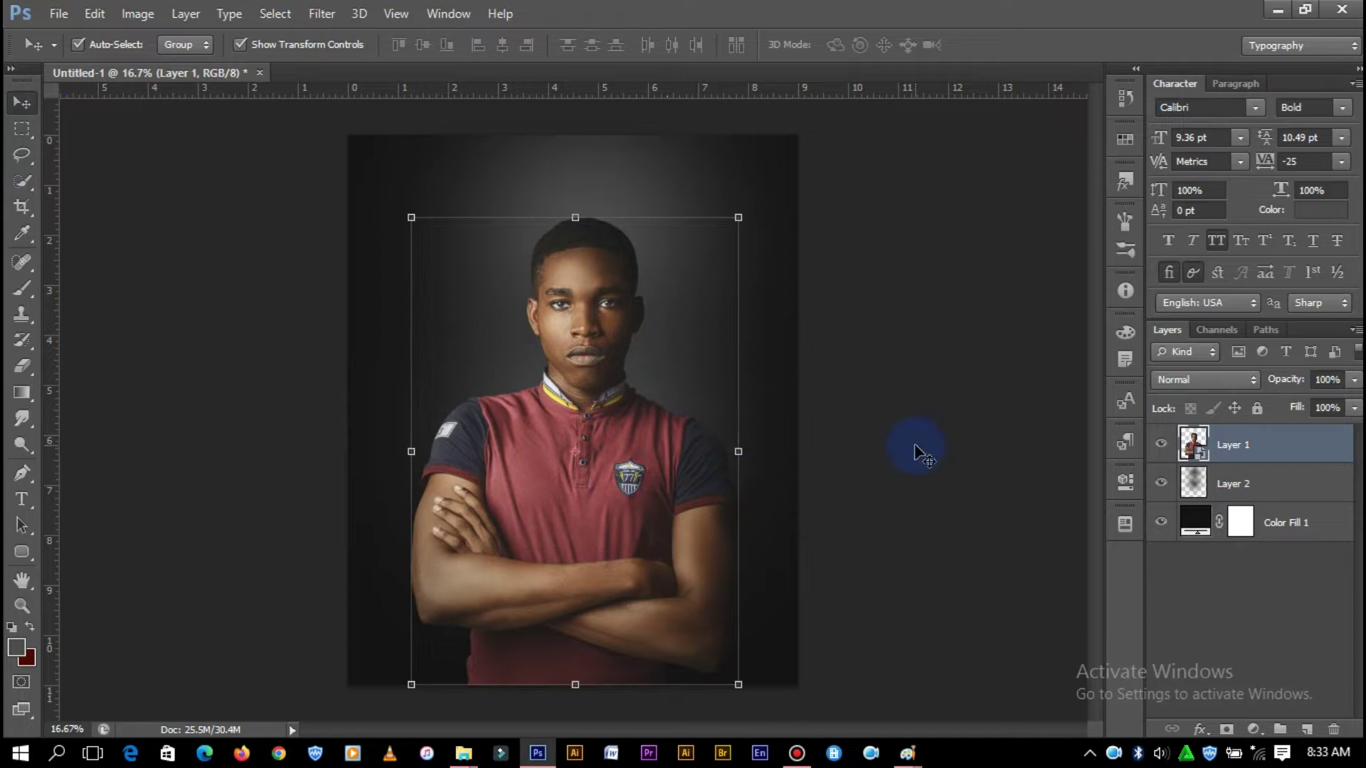
pyautogui.click(1004, 331)
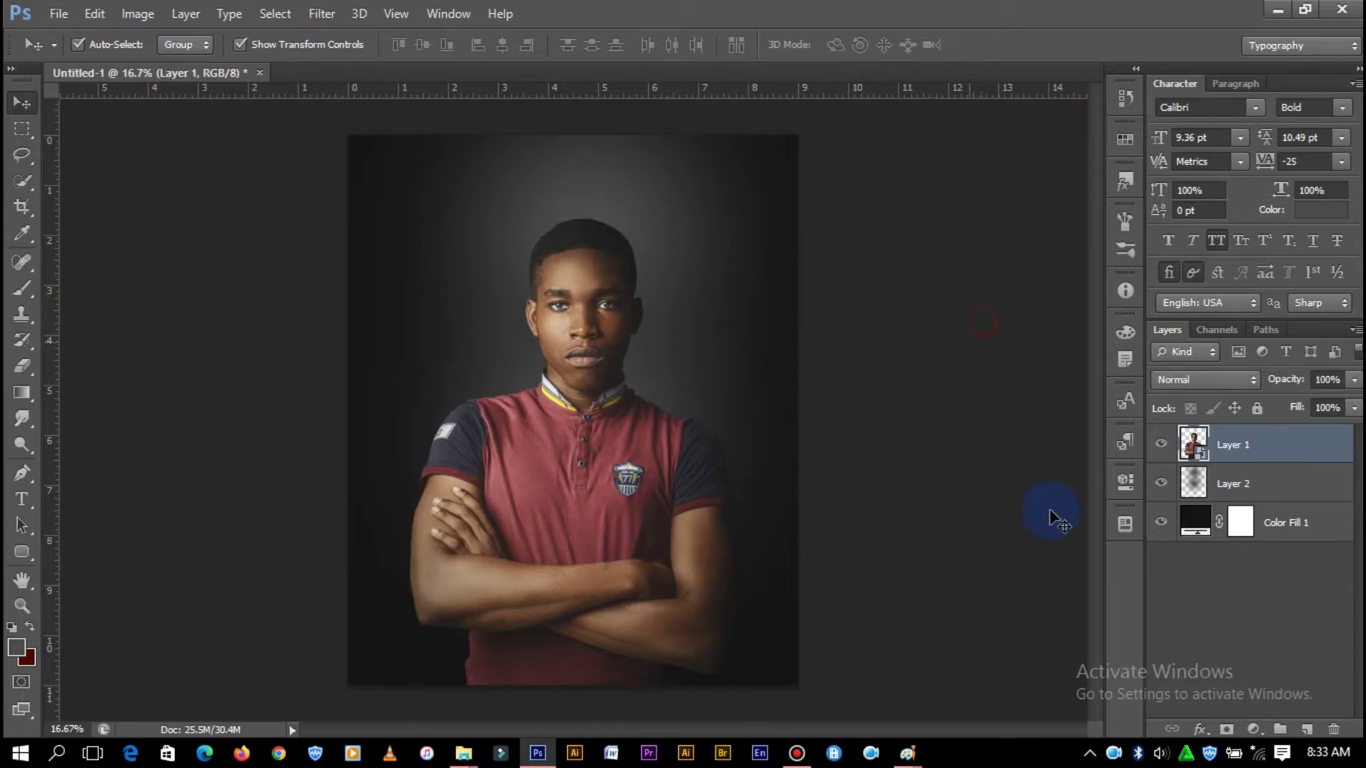
pyautogui.click(1284, 497)
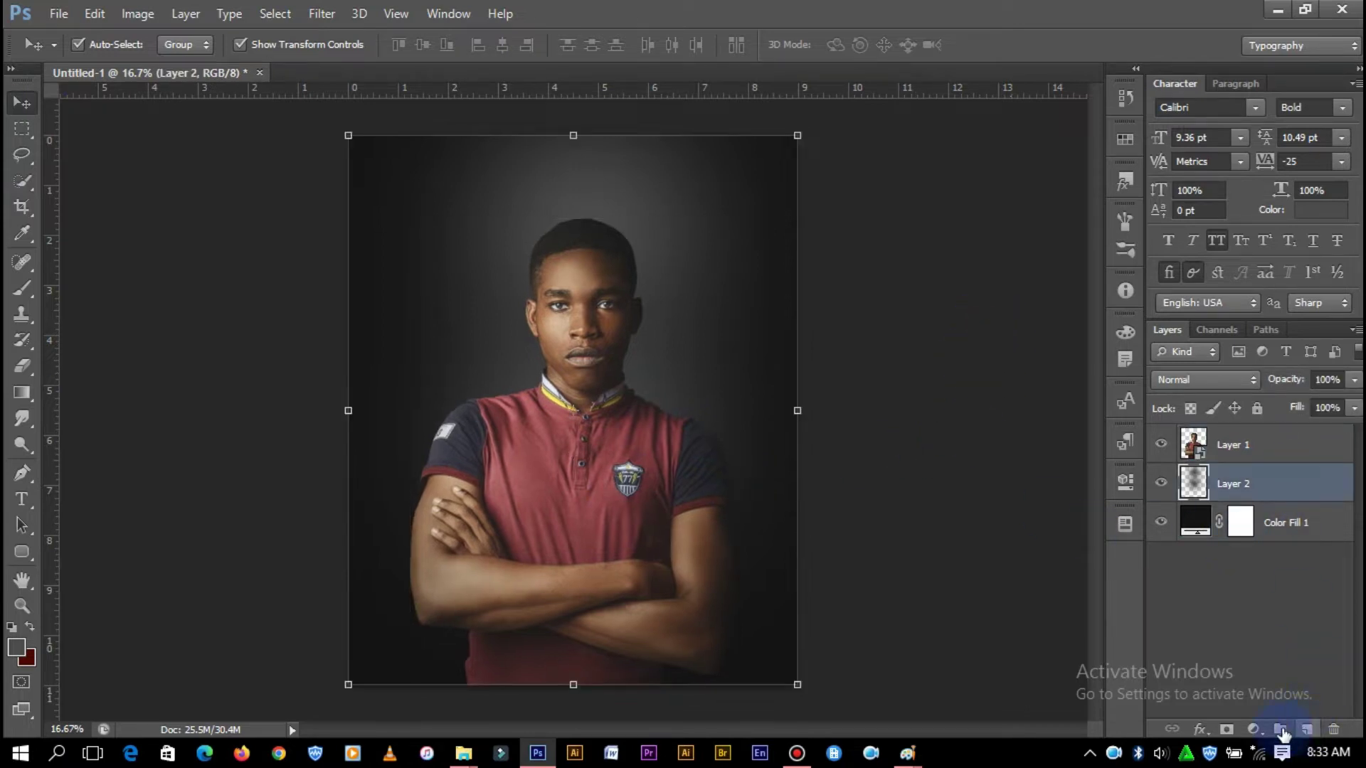
pyautogui.moveTo(1314, 544); pyautogui.dragTo(1305, 472)
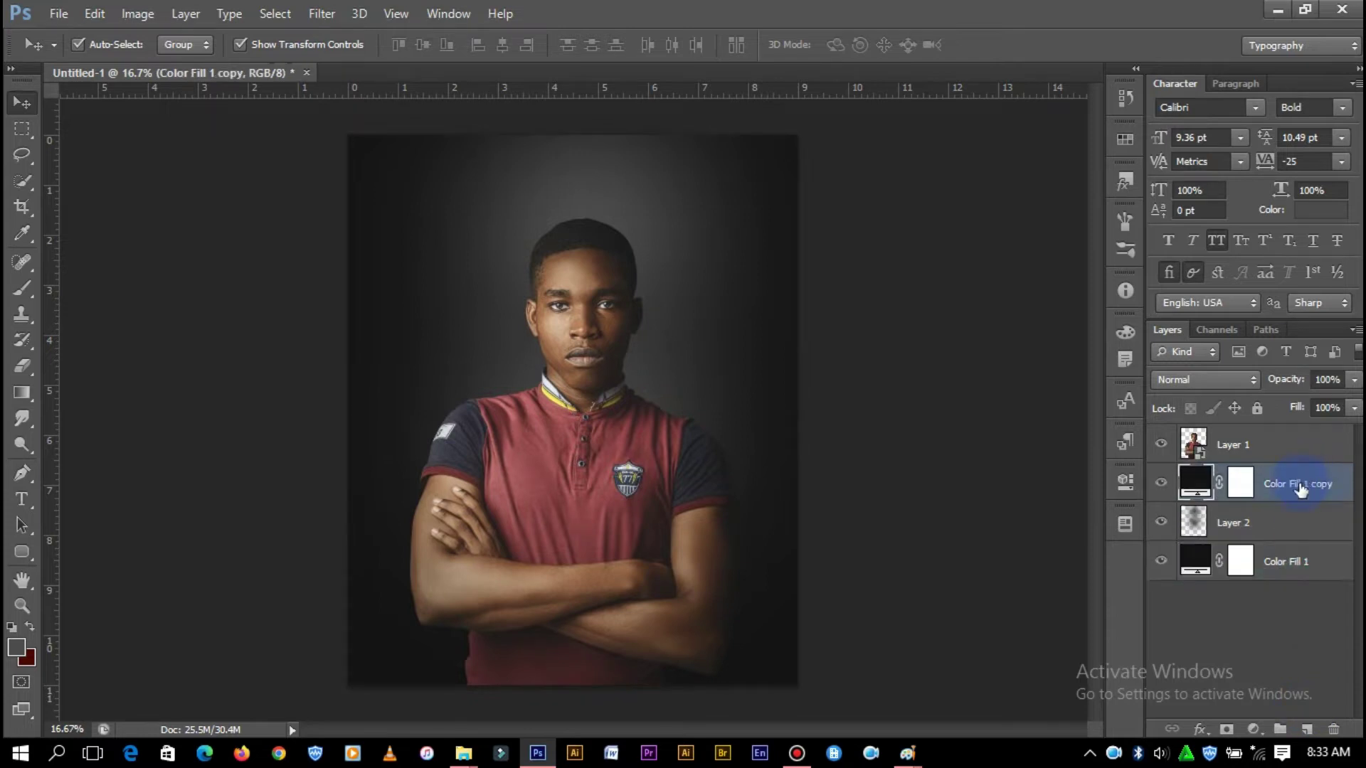
pyautogui.doubleClick(1204, 489)
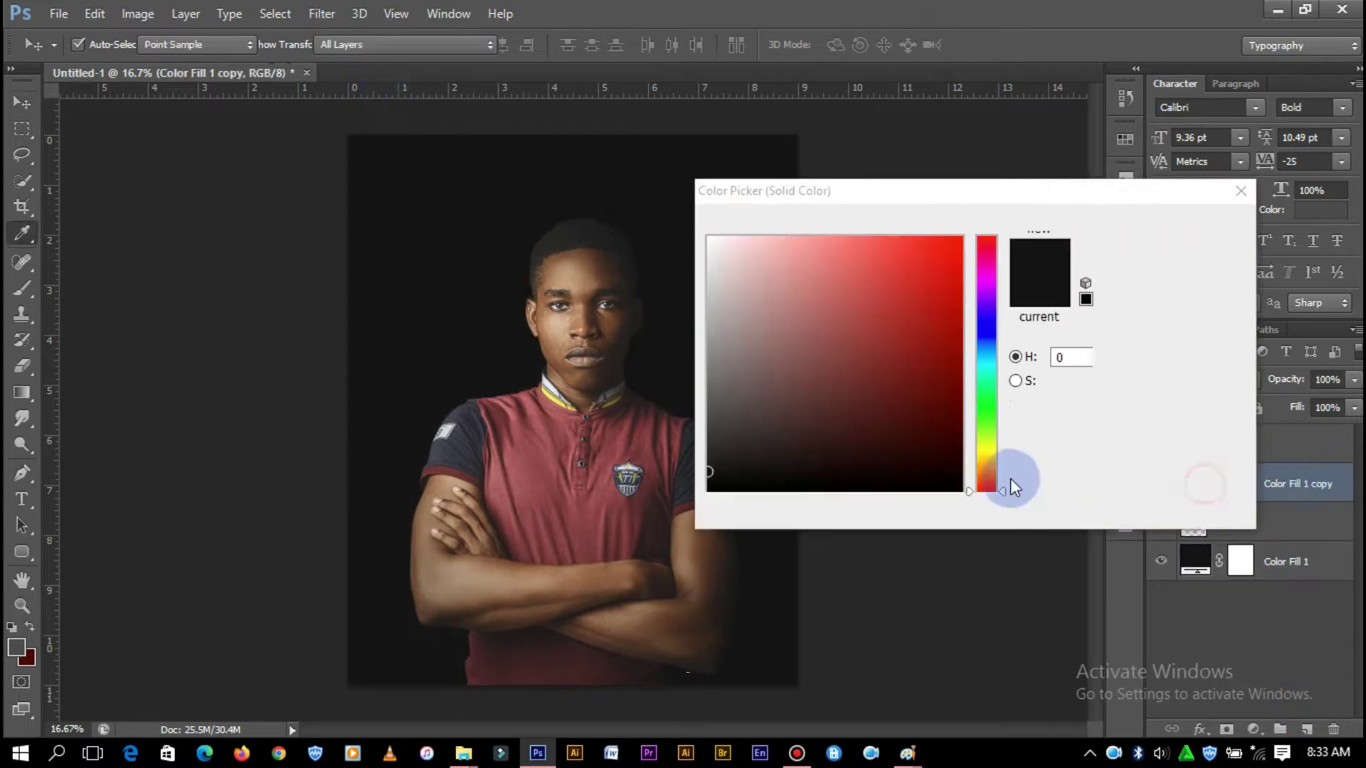
pyautogui.click(1237, 224)
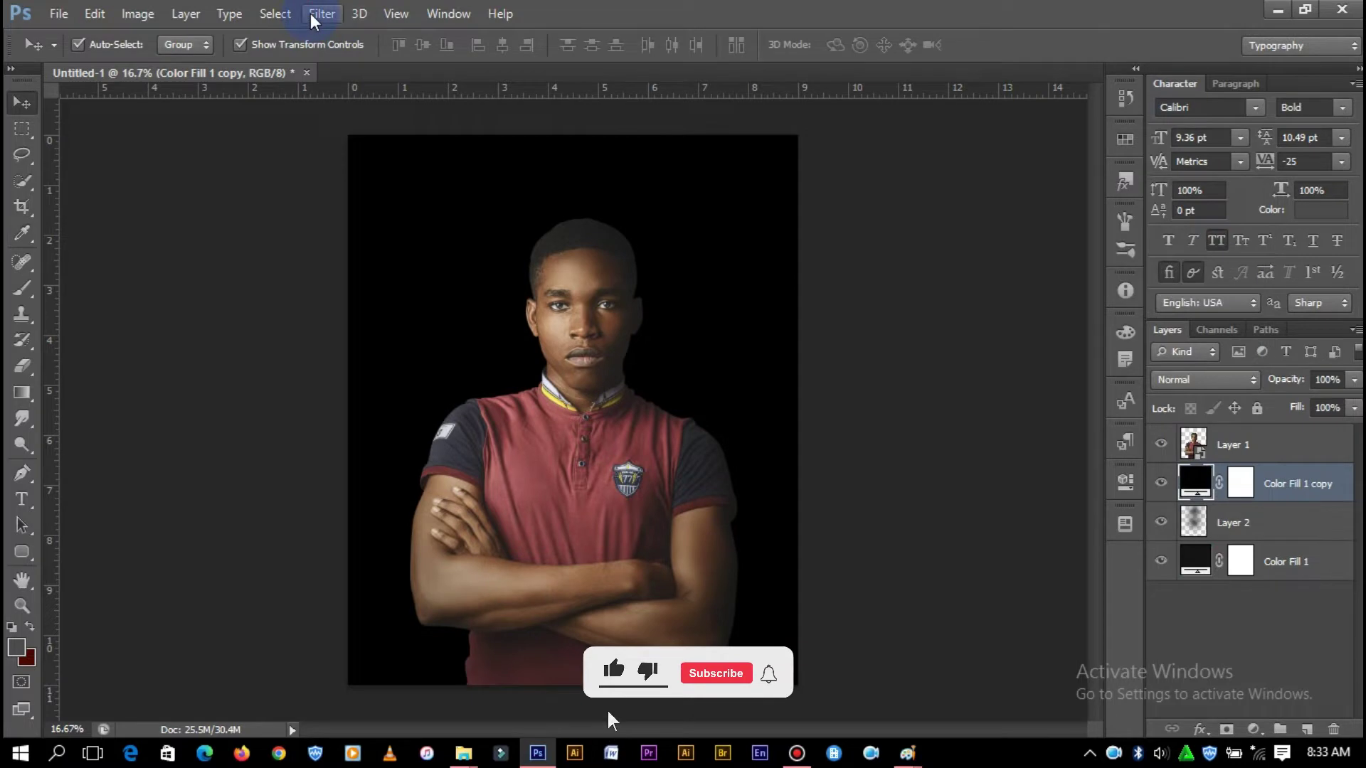
# - Rasterize the fill copy and apply Add Noise at Amount 400%
pyautogui.click(321, 14)
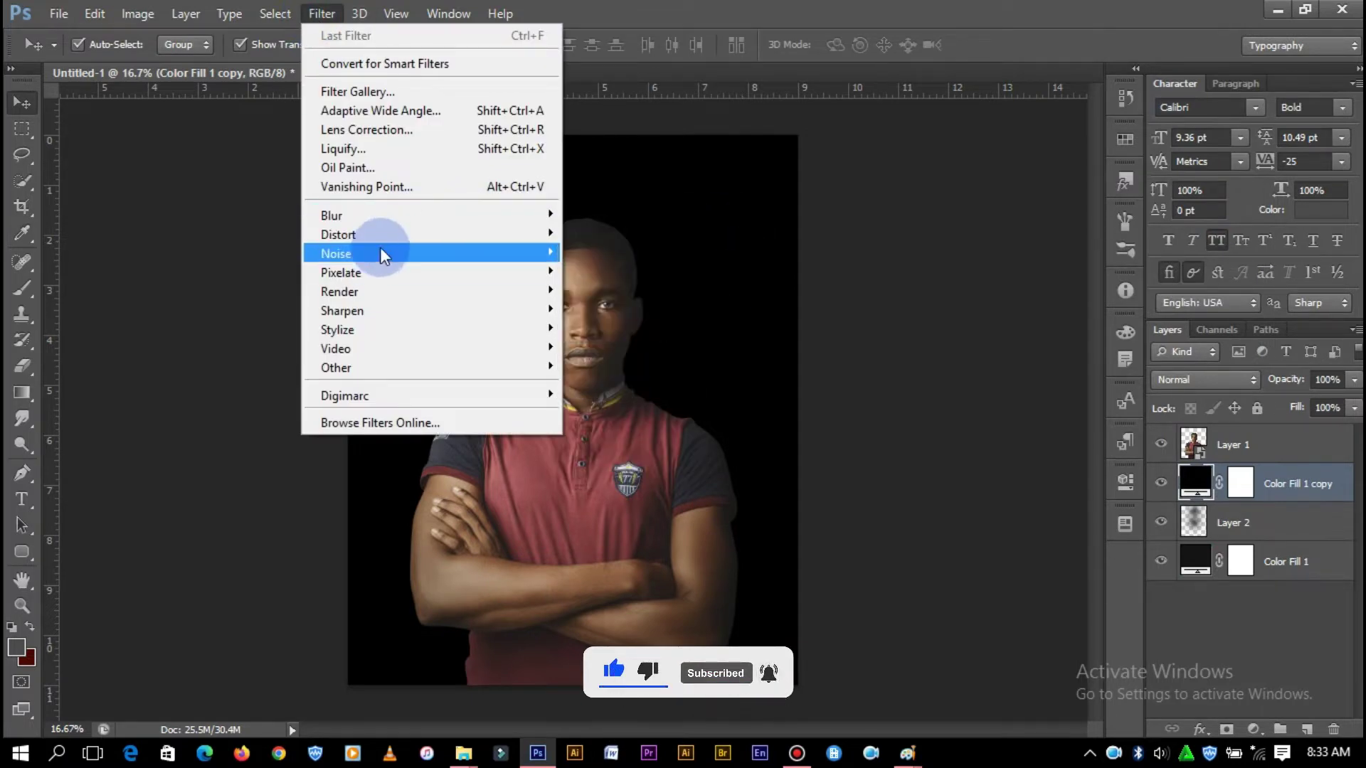
pyautogui.moveTo(352, 253)
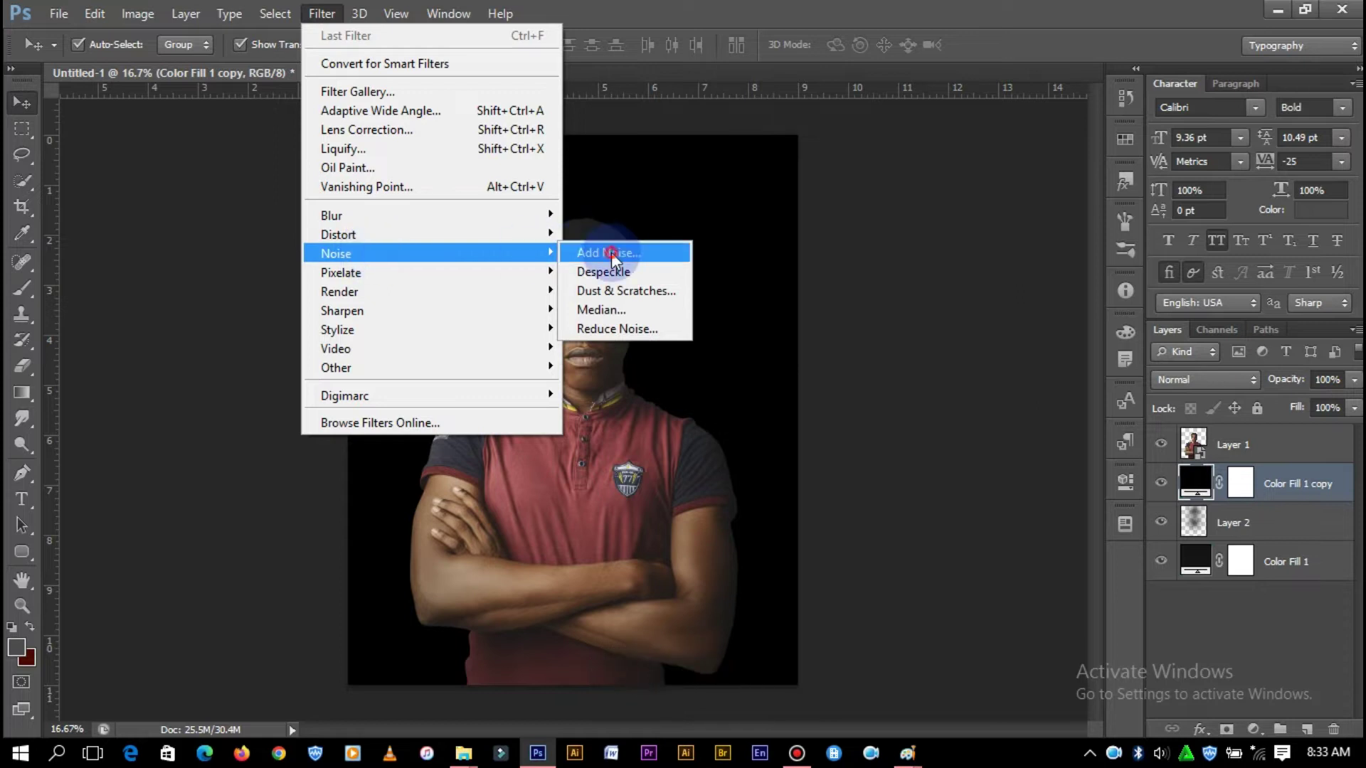
pyautogui.click(612, 254)
pyautogui.click(603, 297)
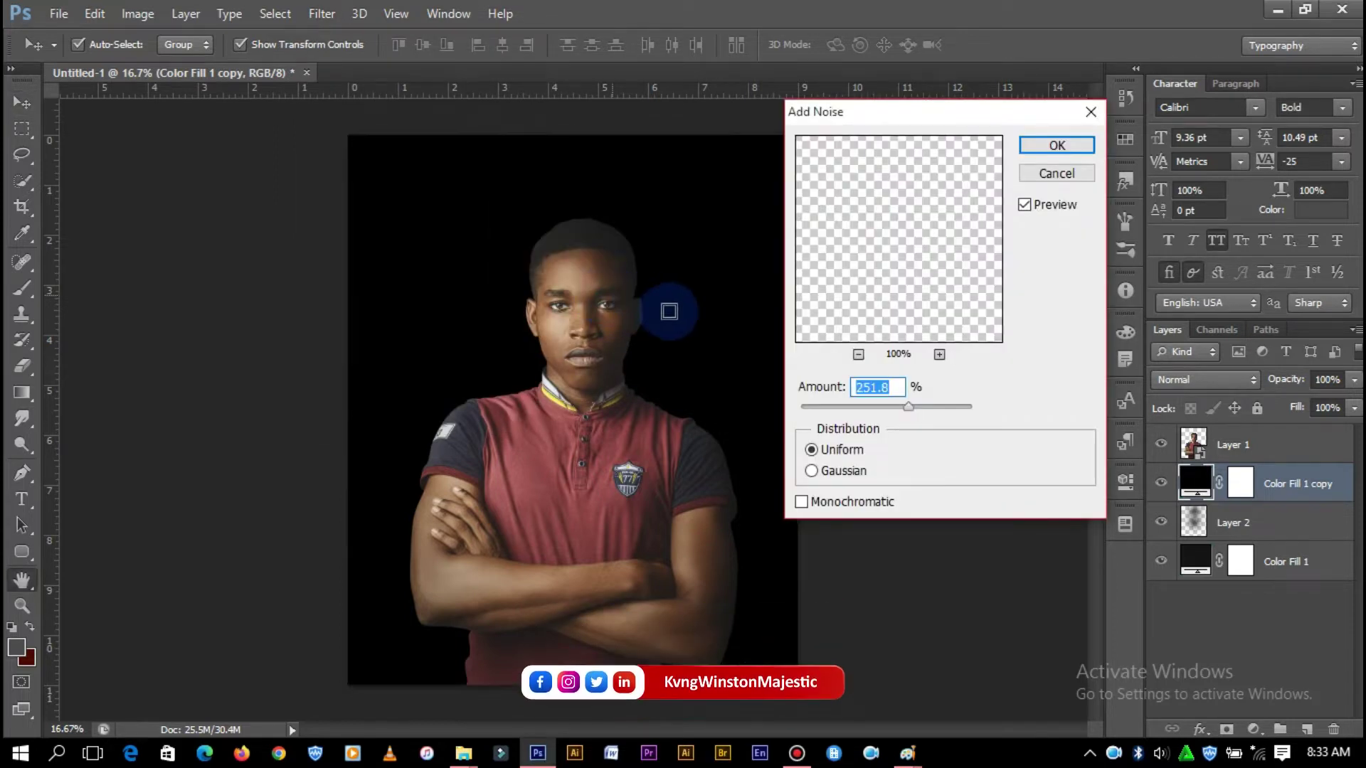
pyautogui.moveTo(916, 408); pyautogui.dragTo(1006, 409)
# - Apply the noise and set the Color Fill 1 copy's blend mode to Overlay
pyautogui.click(1056, 145)
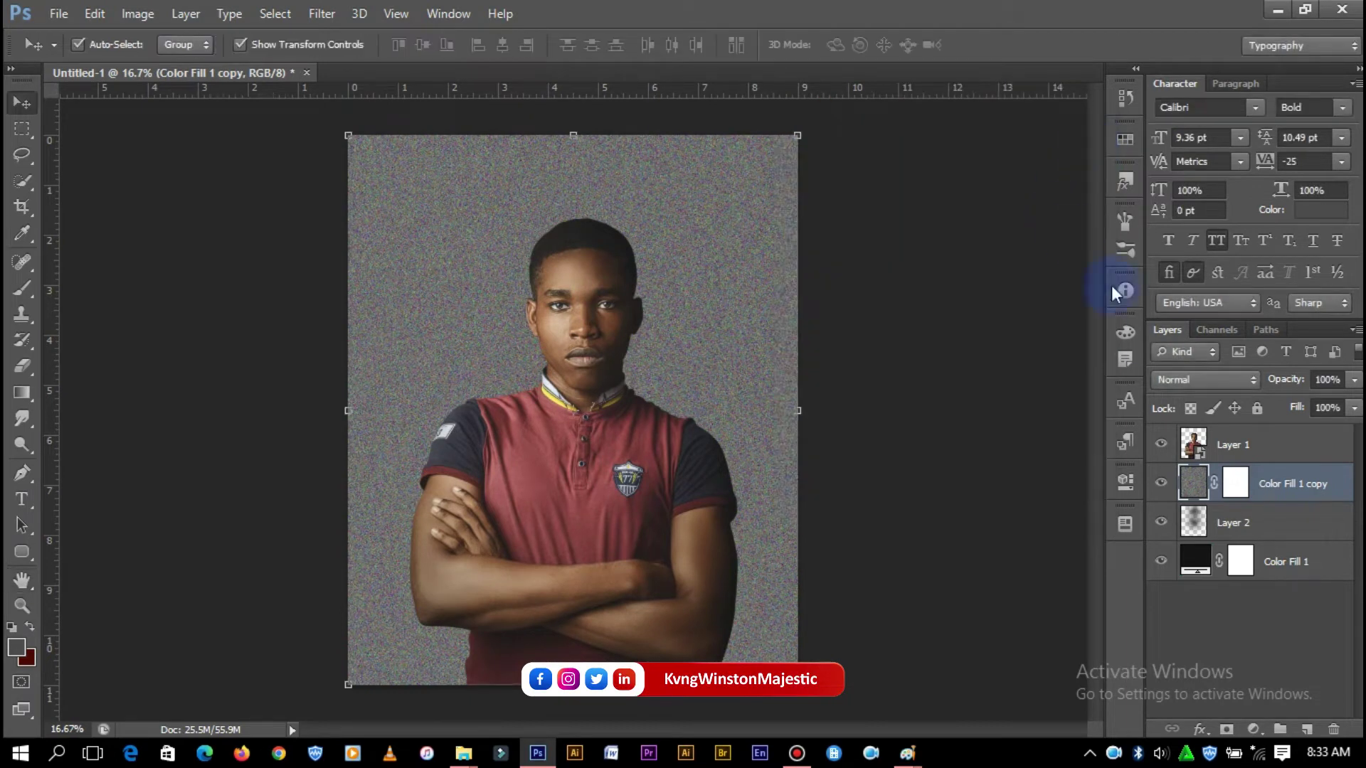
pyautogui.click(1206, 379)
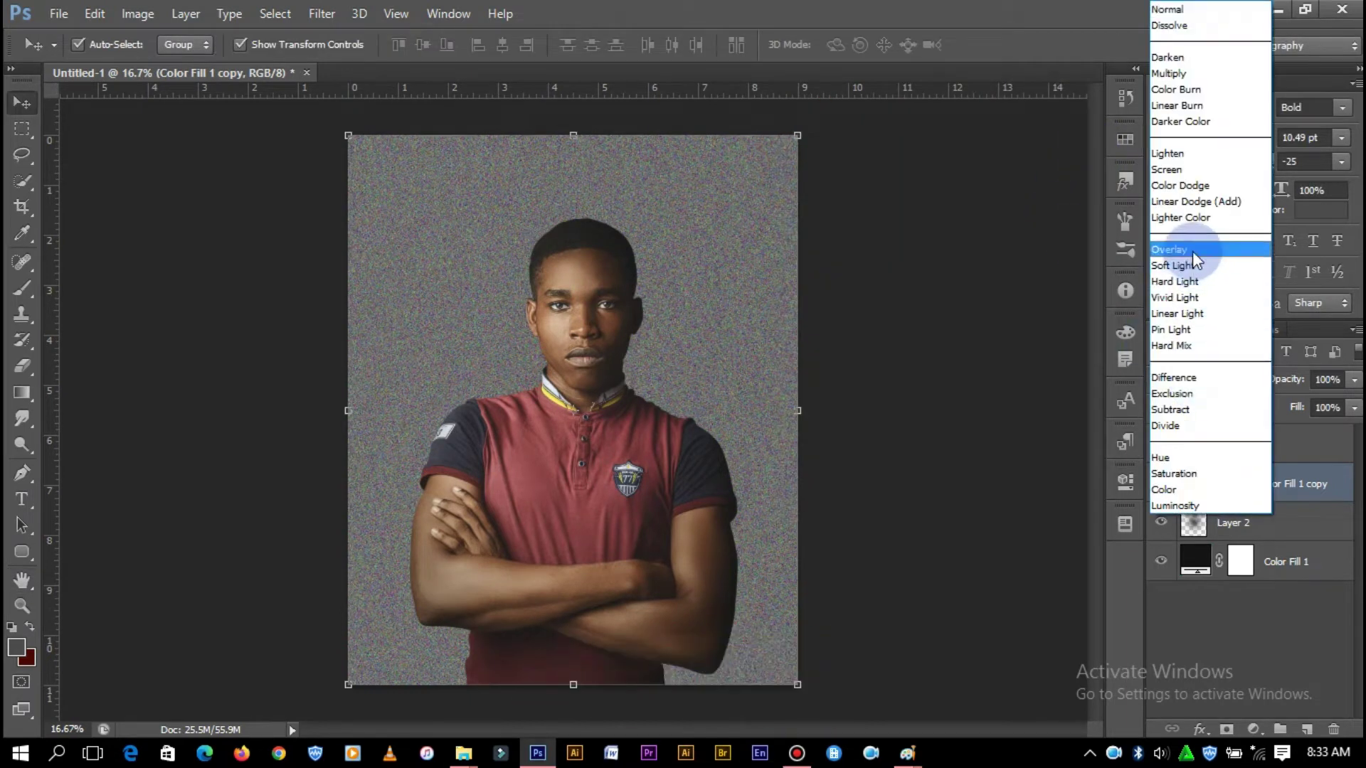
pyautogui.click(1181, 325)
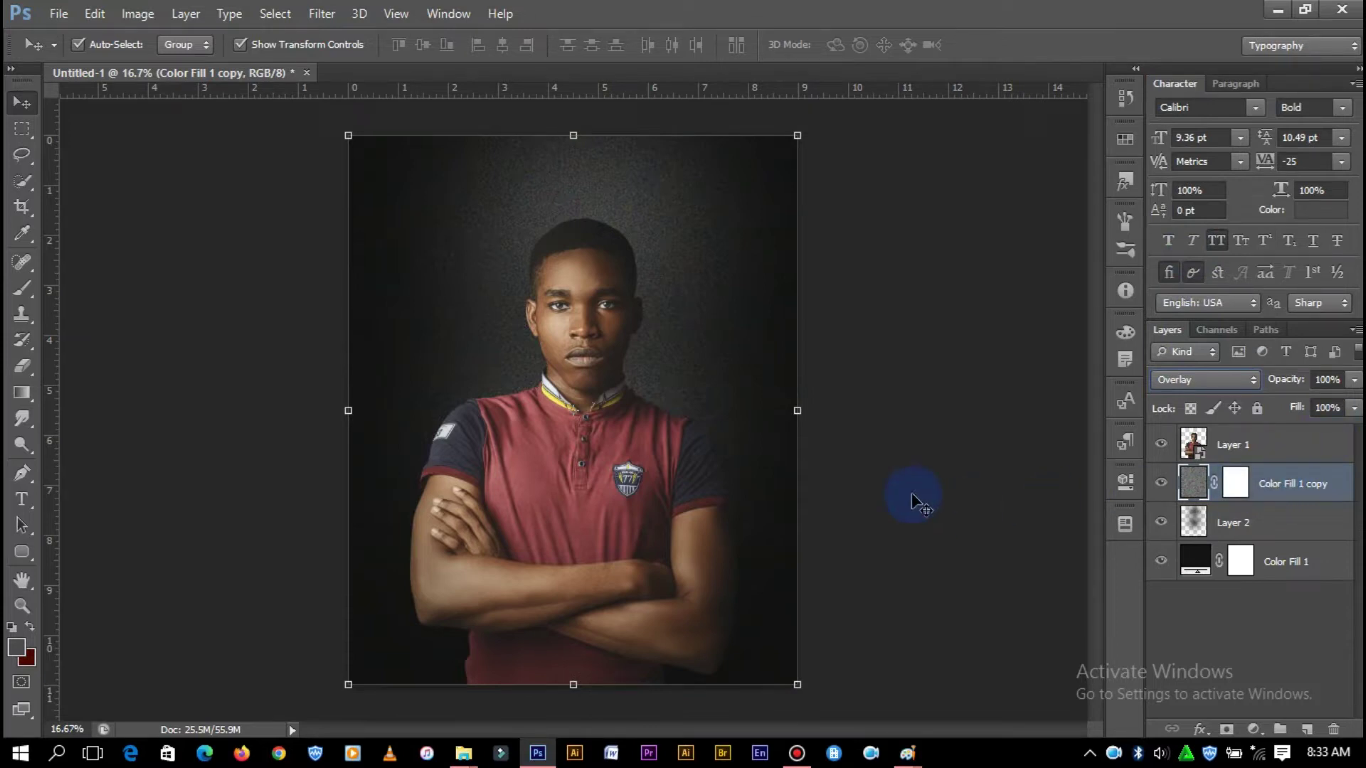
pyautogui.click(865, 254)
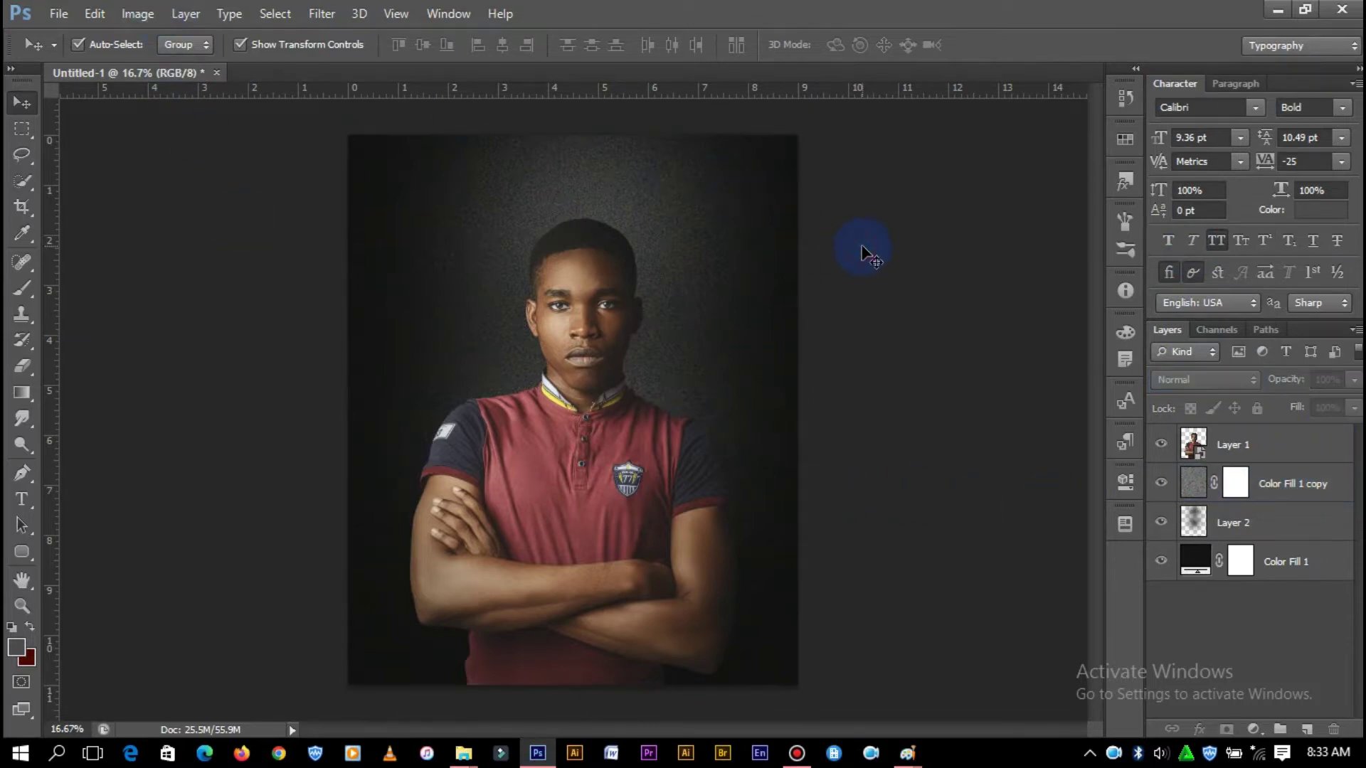
pyautogui.hotkey('ctrl', '+')
pyautogui.hotkey('ctrl', '-')
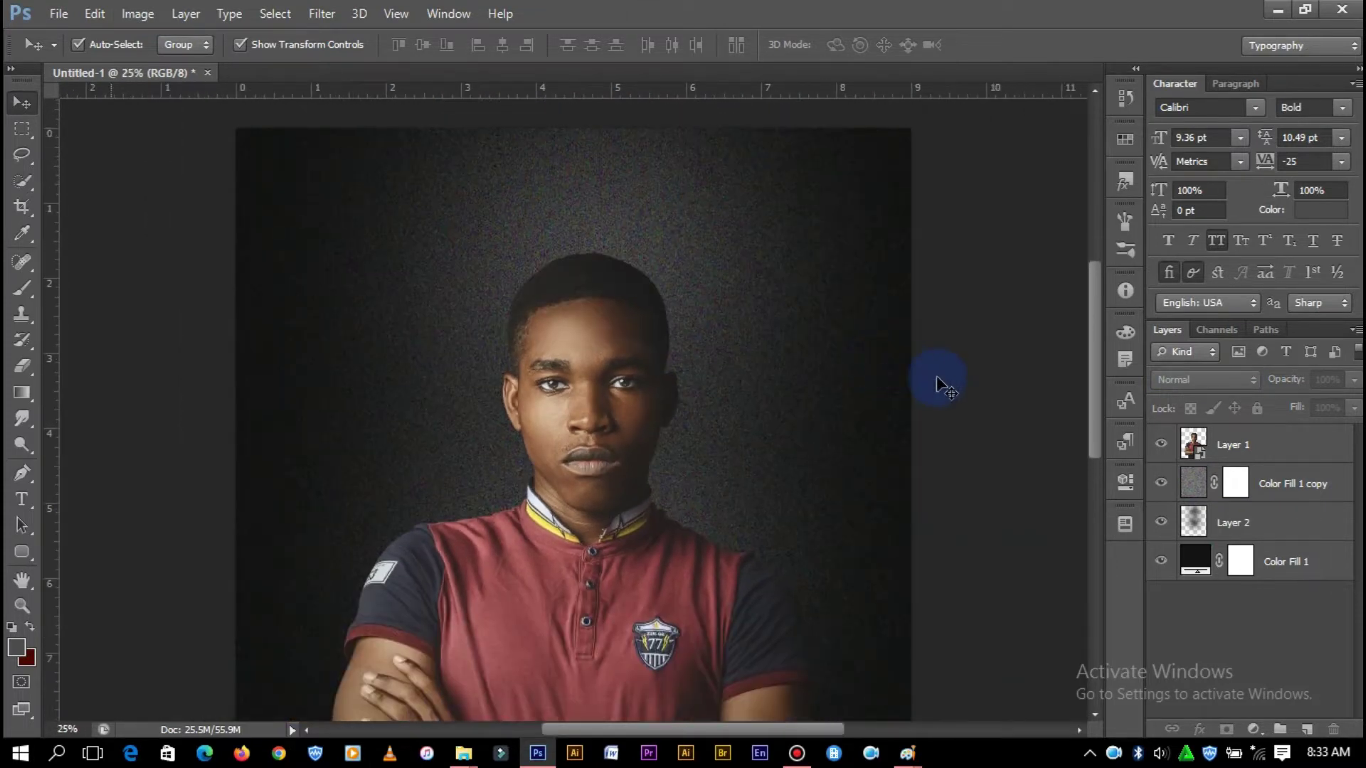
pyautogui.hotkey('ctrl', '-')
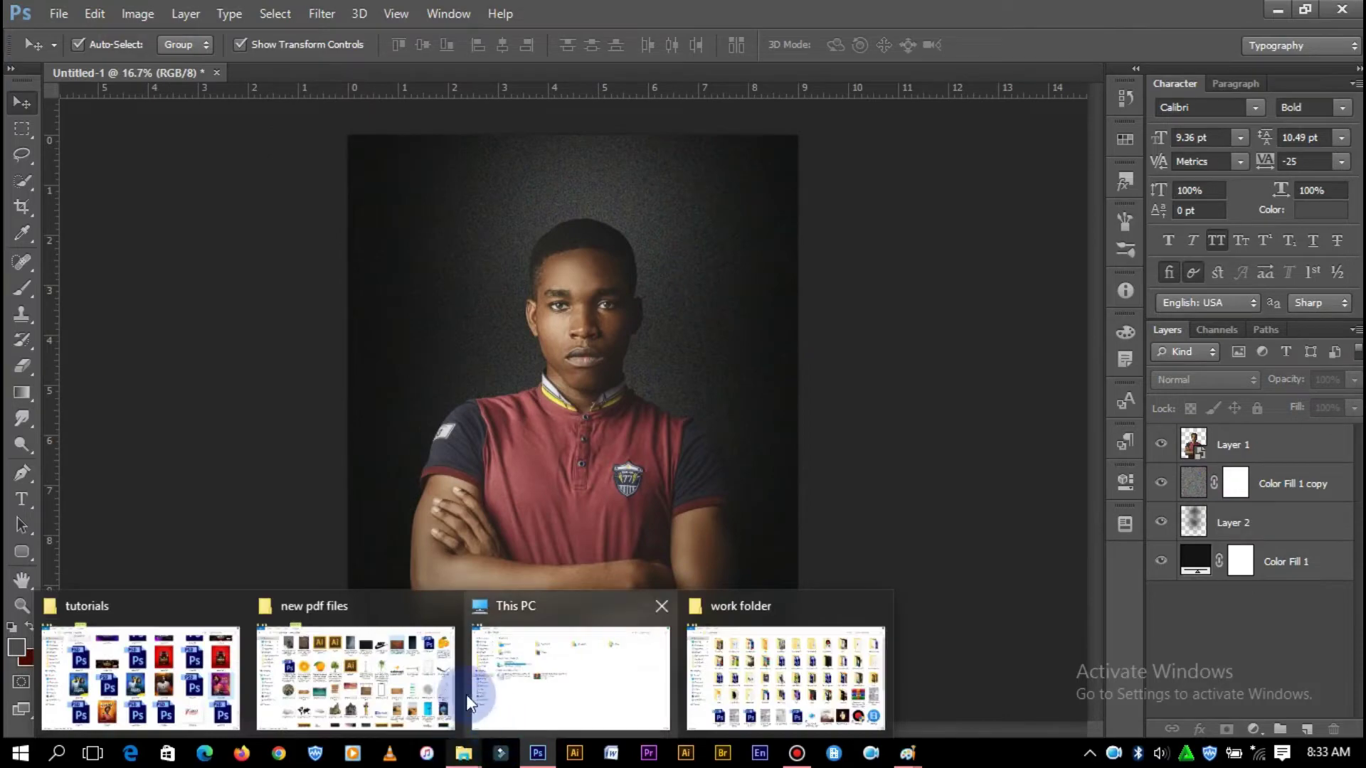
# - Open the new pdf files folder and drag the fingerprint image toward the document
pyautogui.click(420, 683)
pyautogui.scroll(-1, 769, 399)
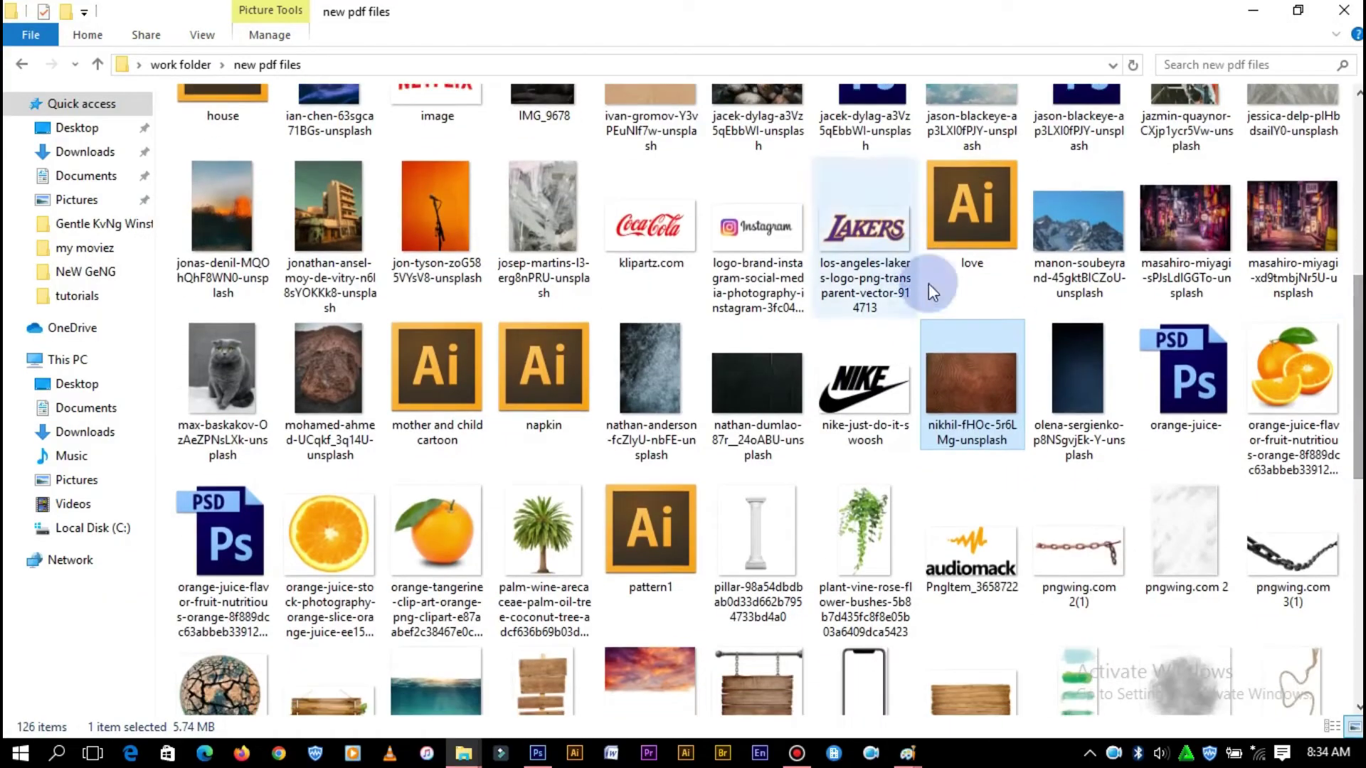
pyautogui.moveTo(979, 383)
pyautogui.mouseDown()
pyautogui.moveTo(646, 569)
pyautogui.moveTo(656, 387)
pyautogui.mouseUp()
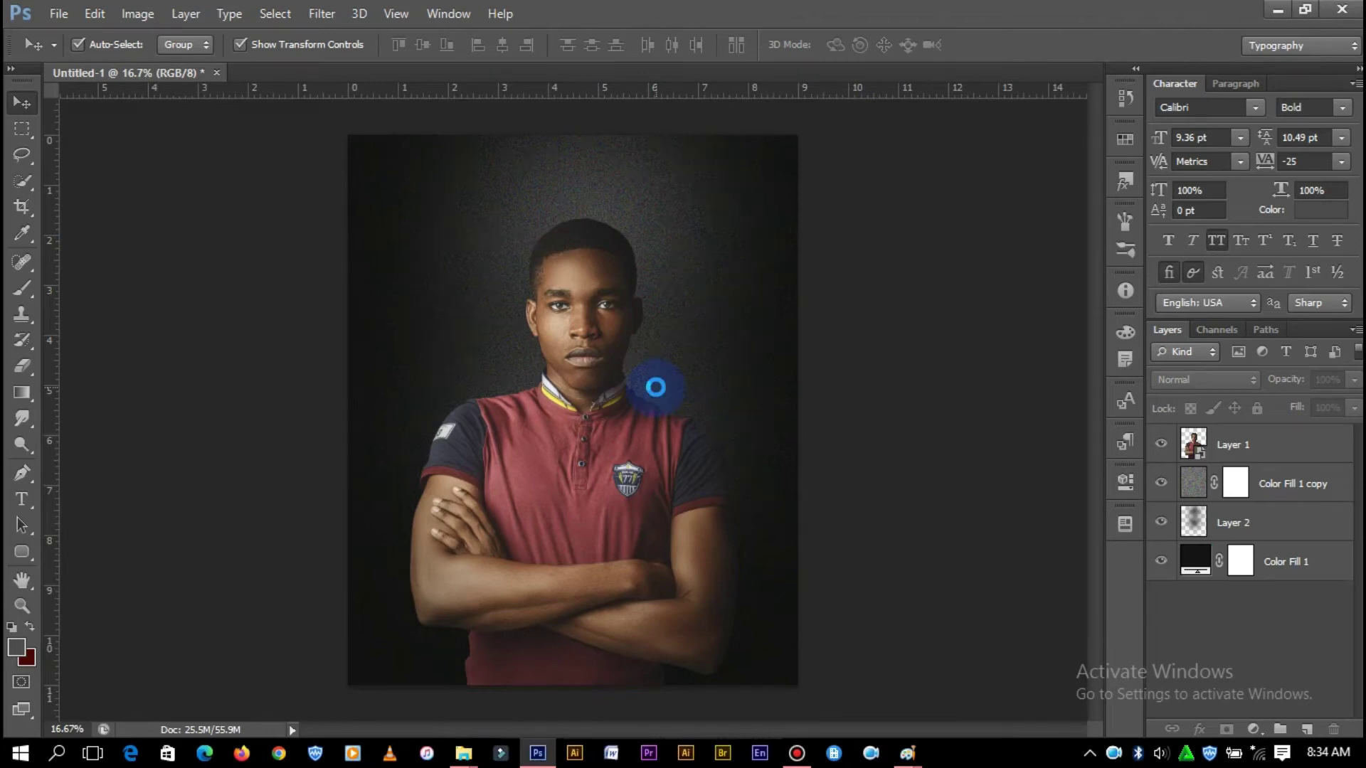
# - Place the fingerprint pattern image and rotate it about 90 degrees
pyautogui.moveTo(656, 387); pyautogui.dragTo(656, 387)
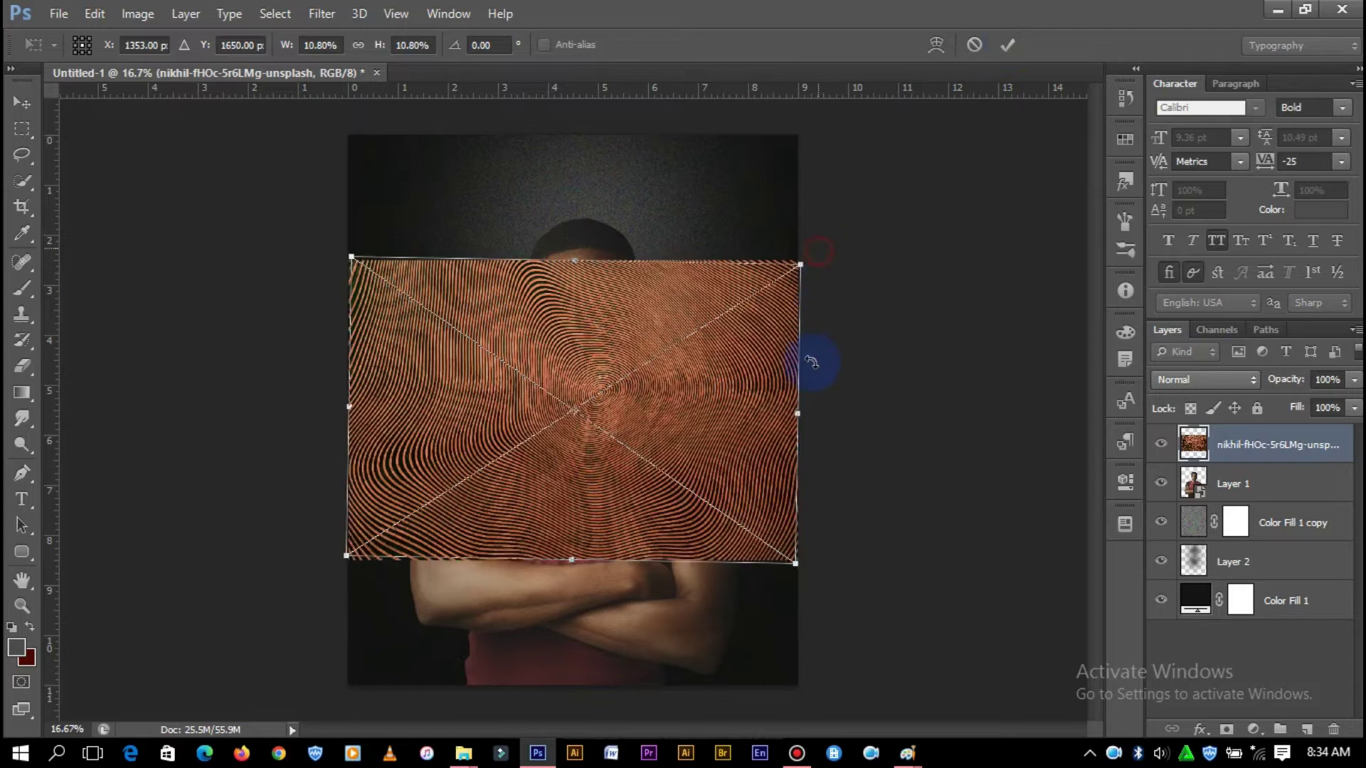
pyautogui.moveTo(814, 360); pyautogui.dragTo(671, 569)
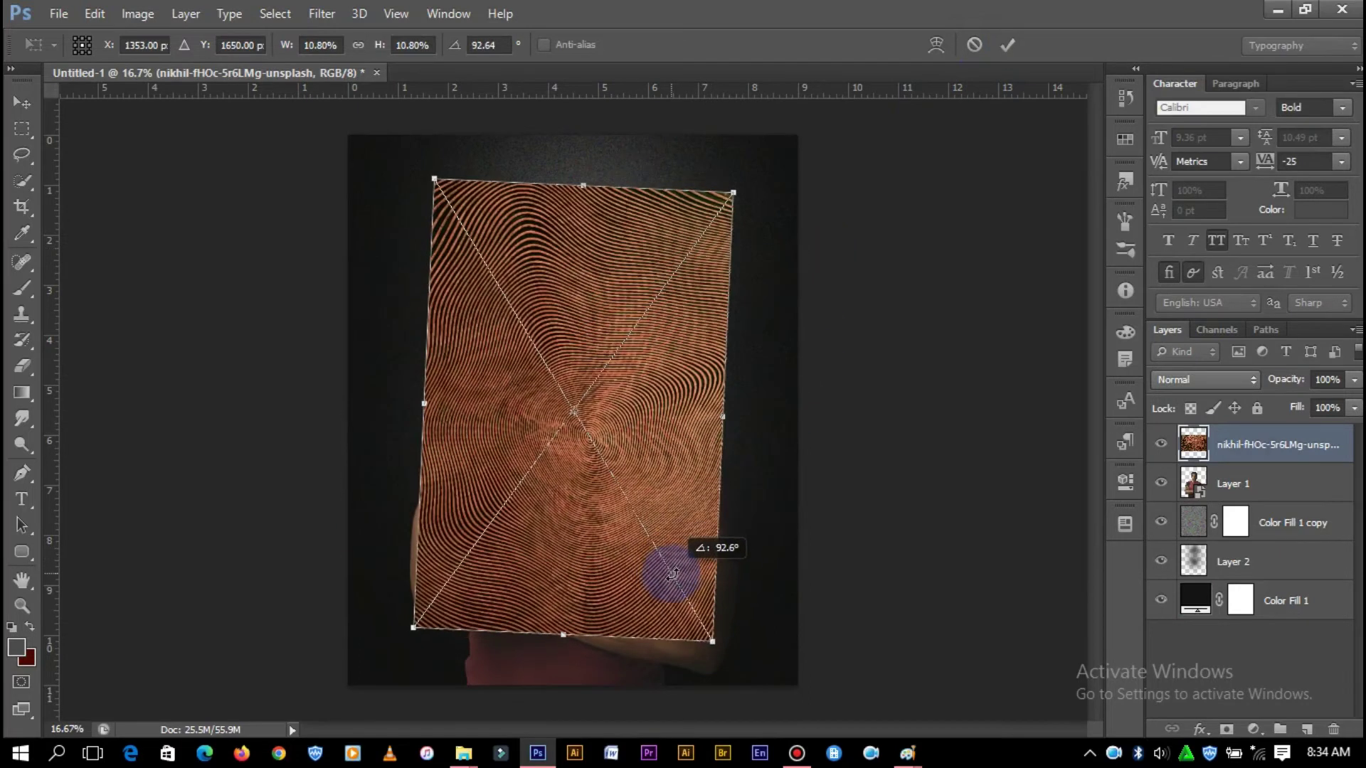
pyautogui.moveTo(671, 569); pyautogui.dragTo(685, 580)
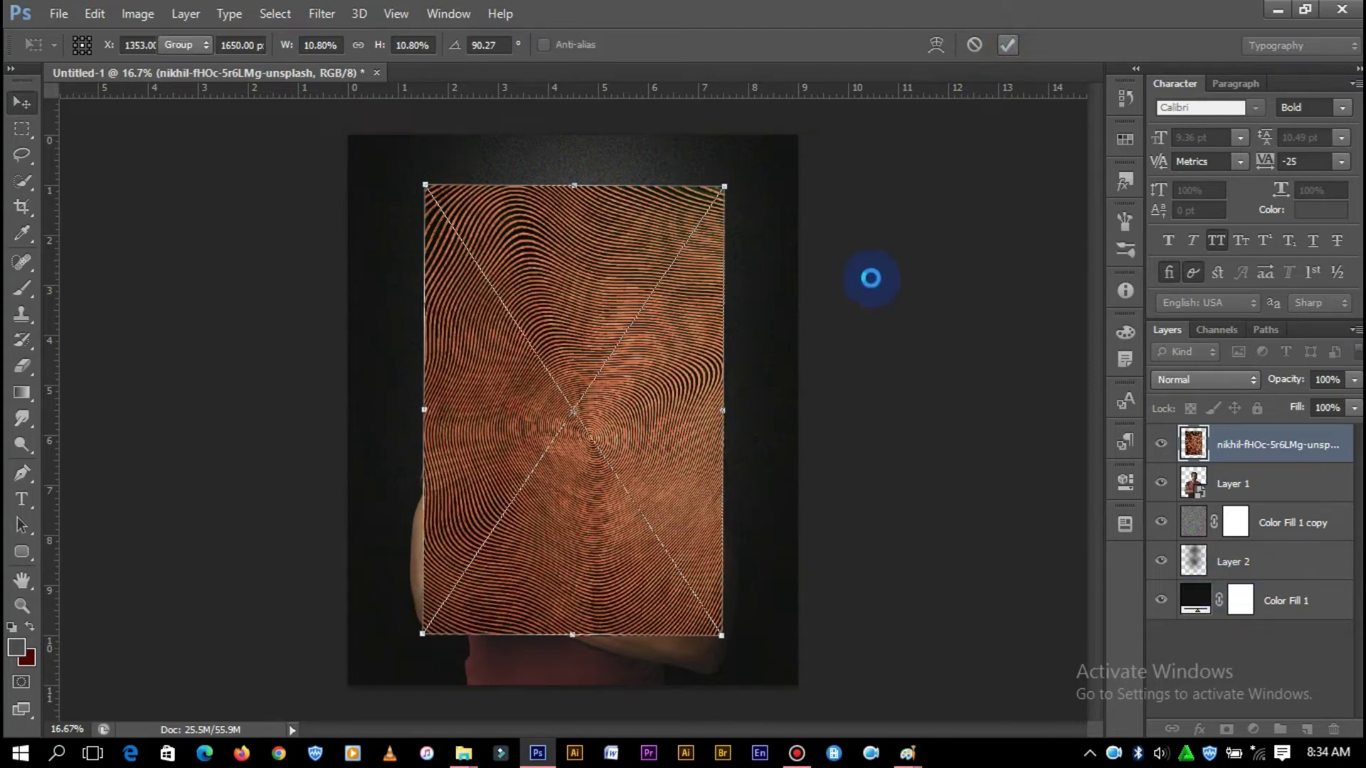
pyautogui.press('Return')
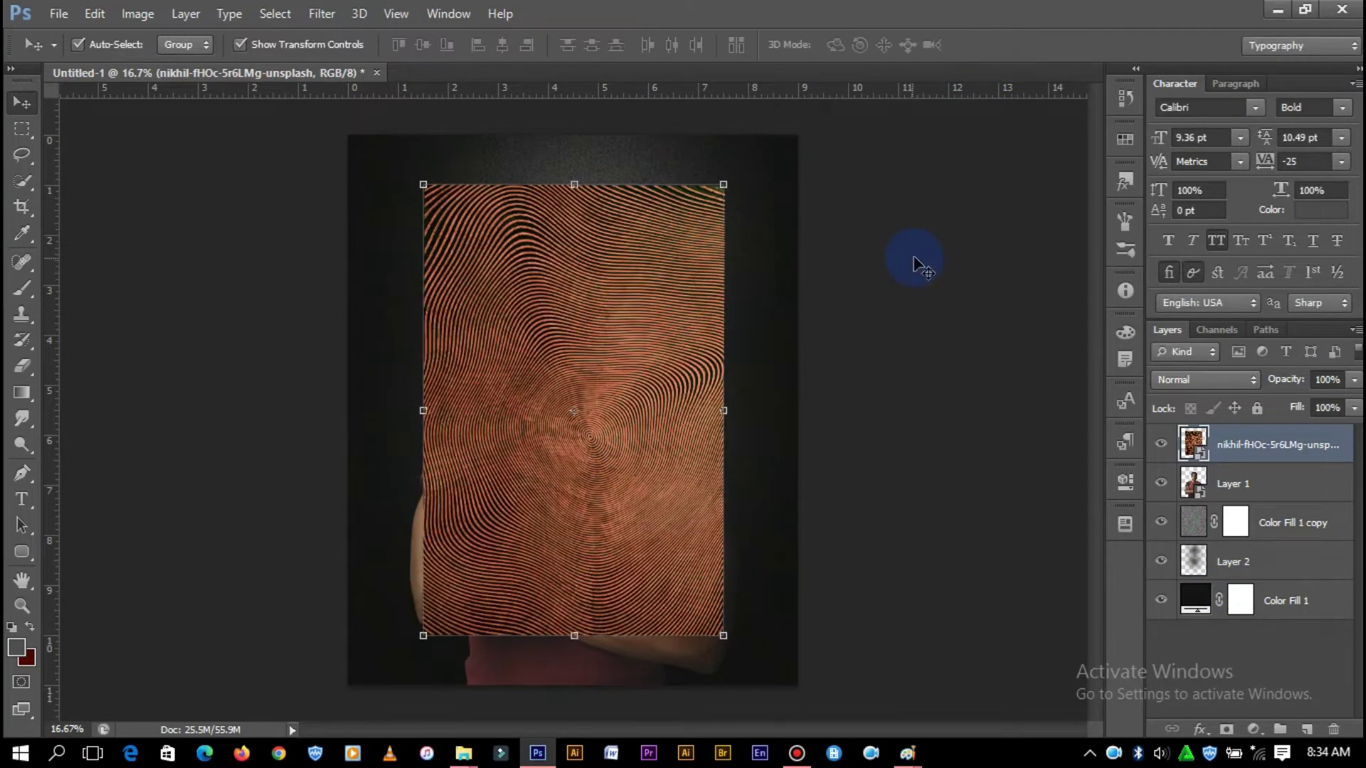
# - Clip a Black & White adjustment with Reds at -25 to the fingerprint, discarding a trial Curves layer
pyautogui.click(1252, 730)
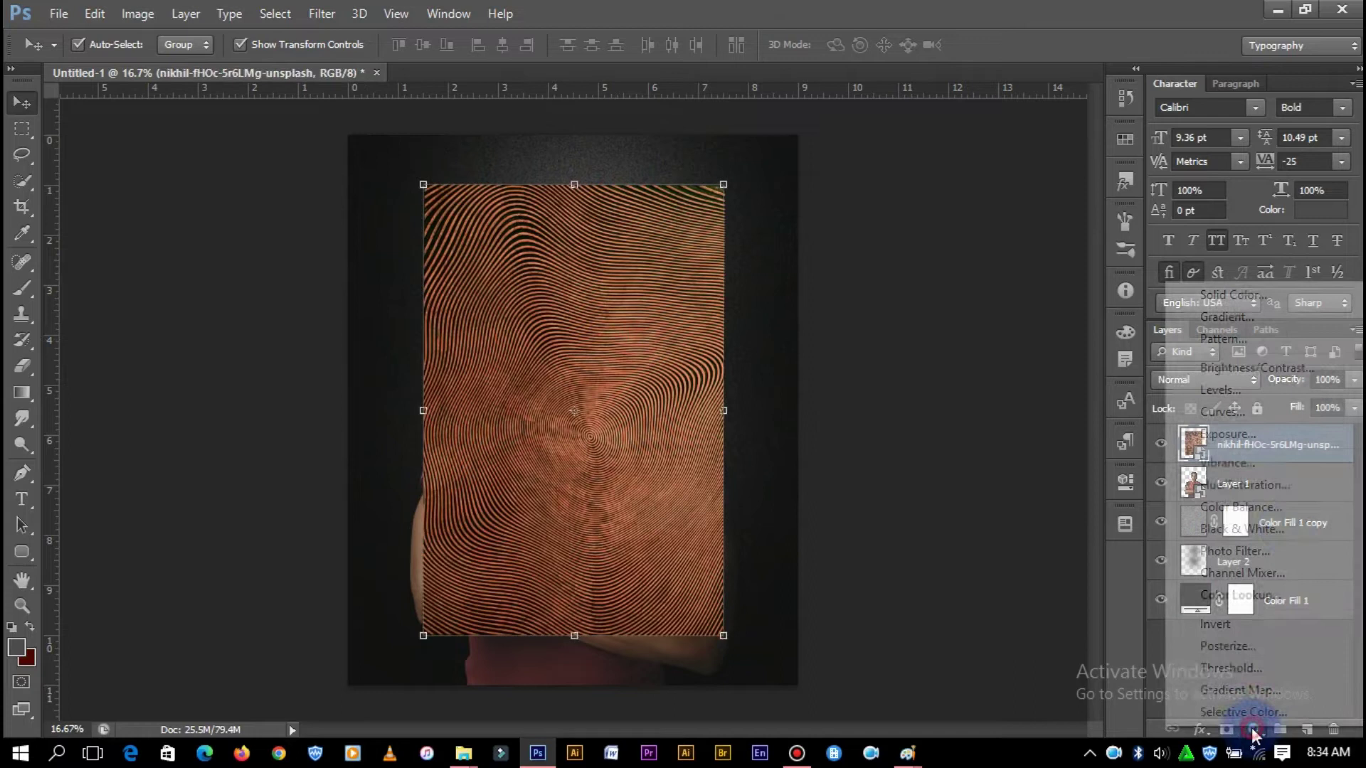
pyautogui.click(1237, 413)
pyautogui.rightClick(1316, 439)
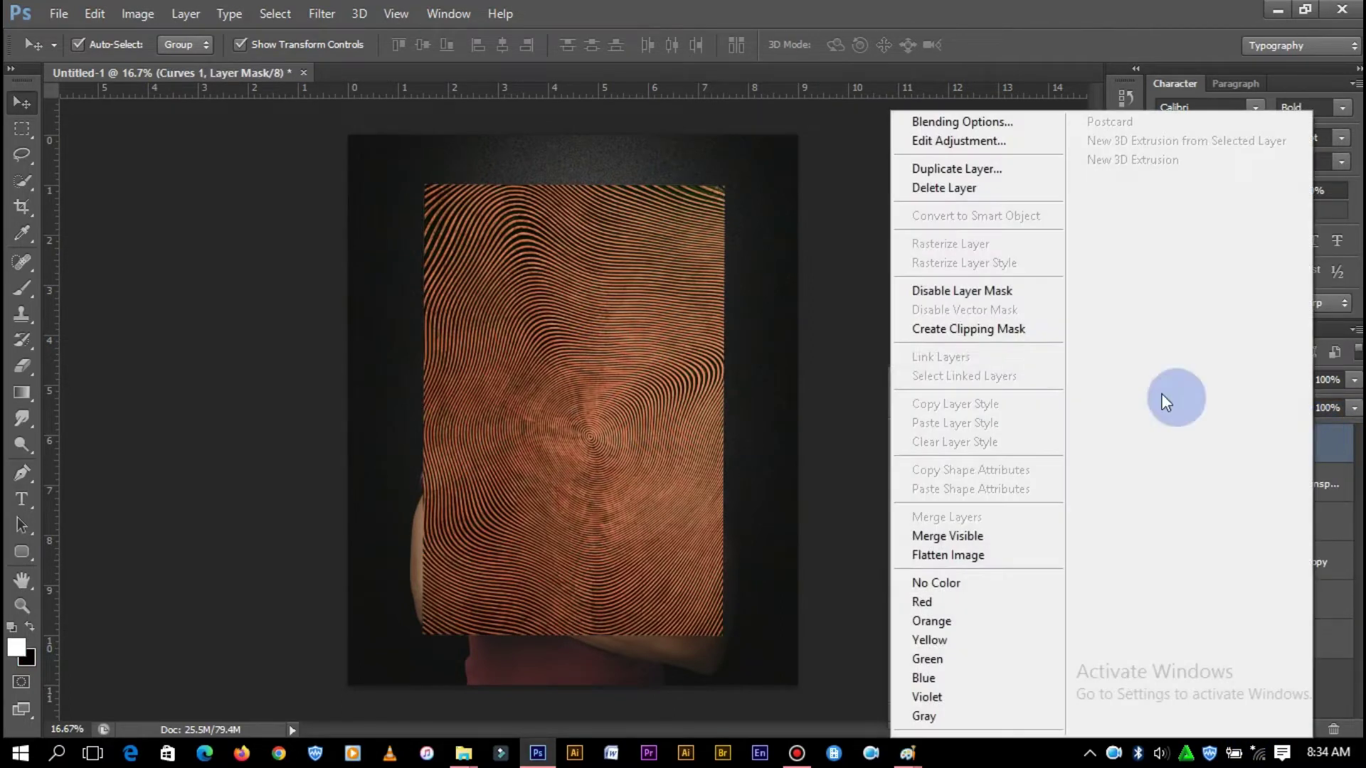
pyautogui.click(997, 334)
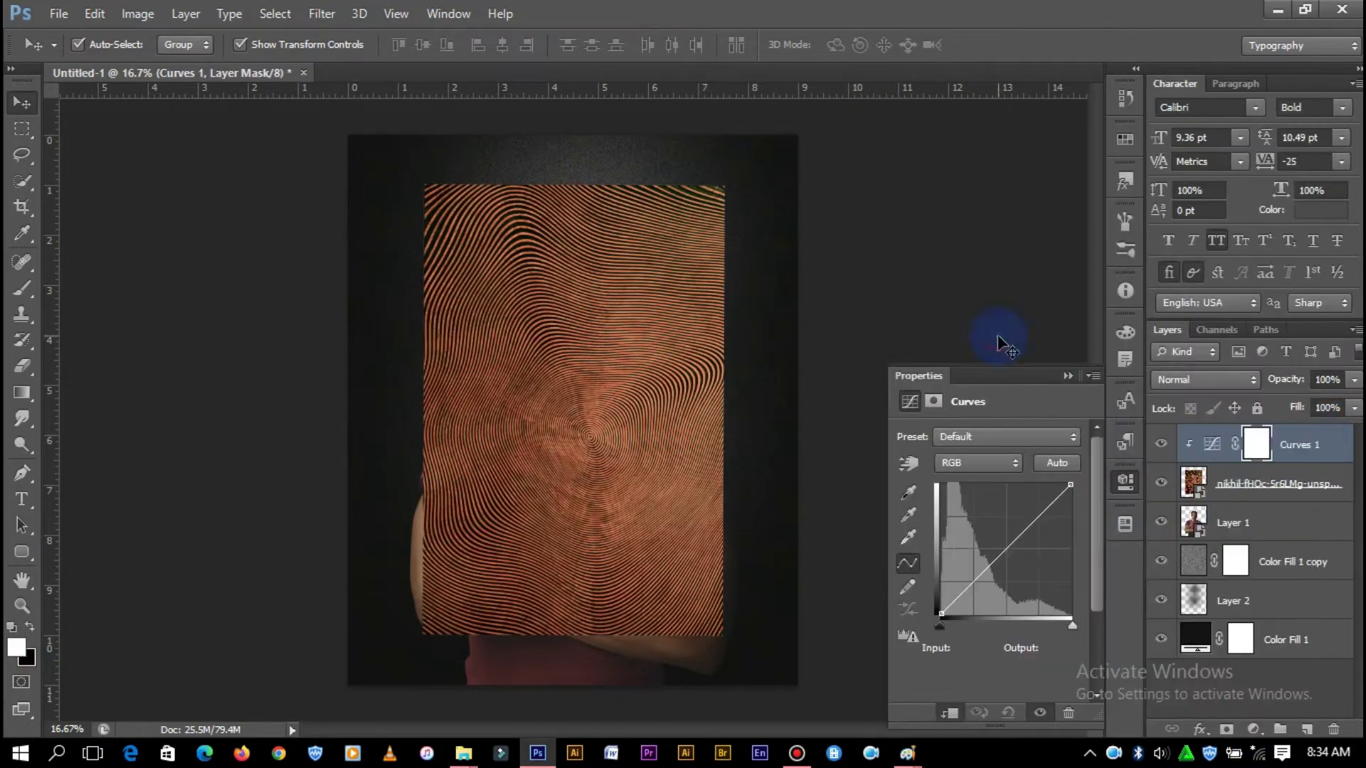
pyautogui.click(1335, 730)
pyautogui.click(1250, 730)
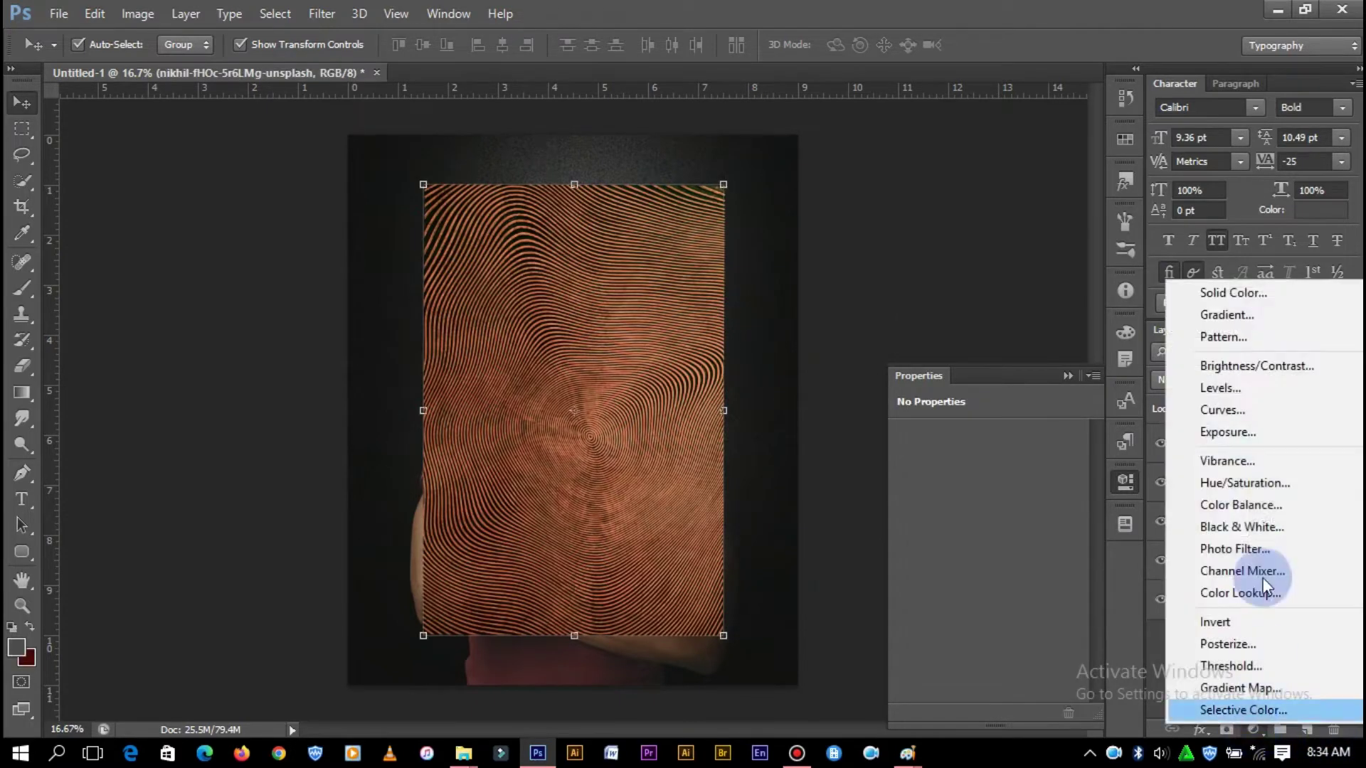
pyautogui.click(1248, 526)
pyautogui.rightClick(1307, 442)
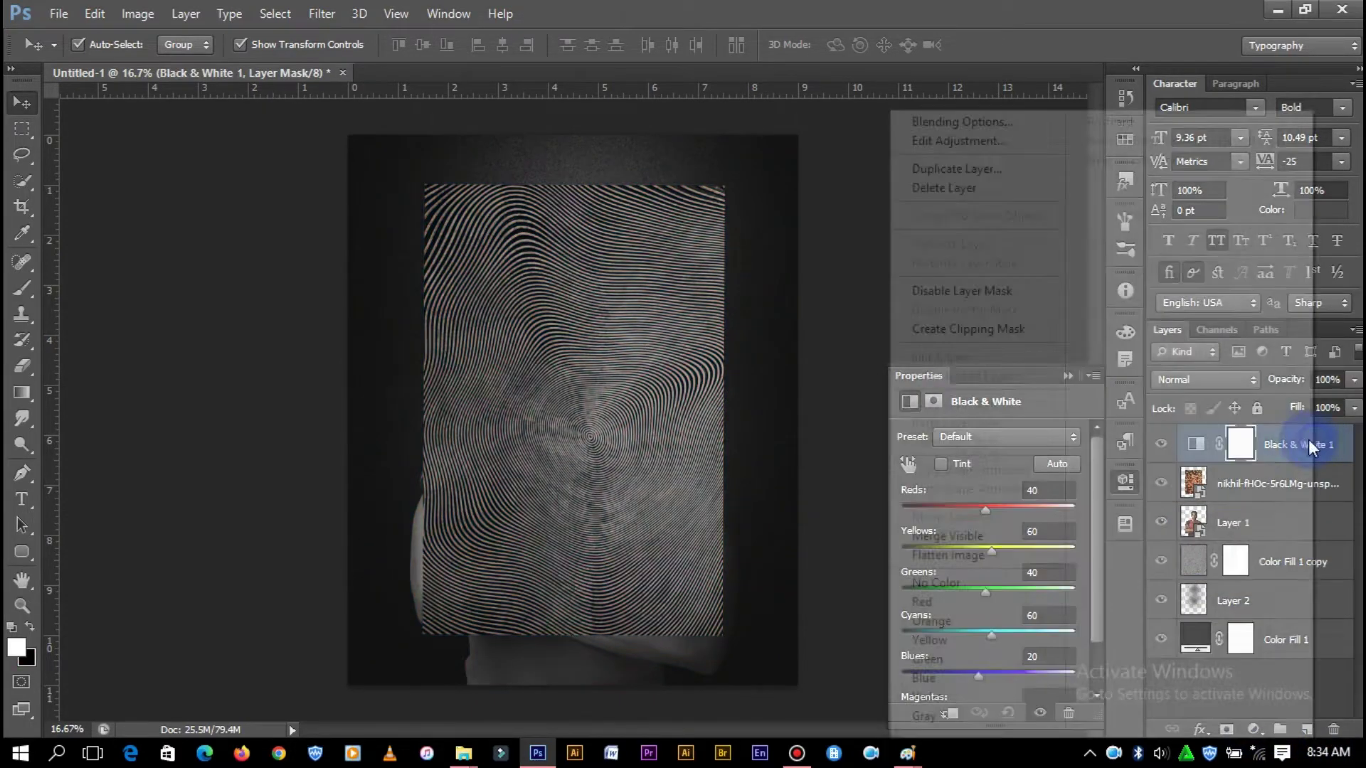
pyautogui.click(987, 335)
pyautogui.moveTo(995, 507)
pyautogui.mouseDown()
pyautogui.moveTo(949, 510)
pyautogui.moveTo(986, 550)
pyautogui.mouseUp()
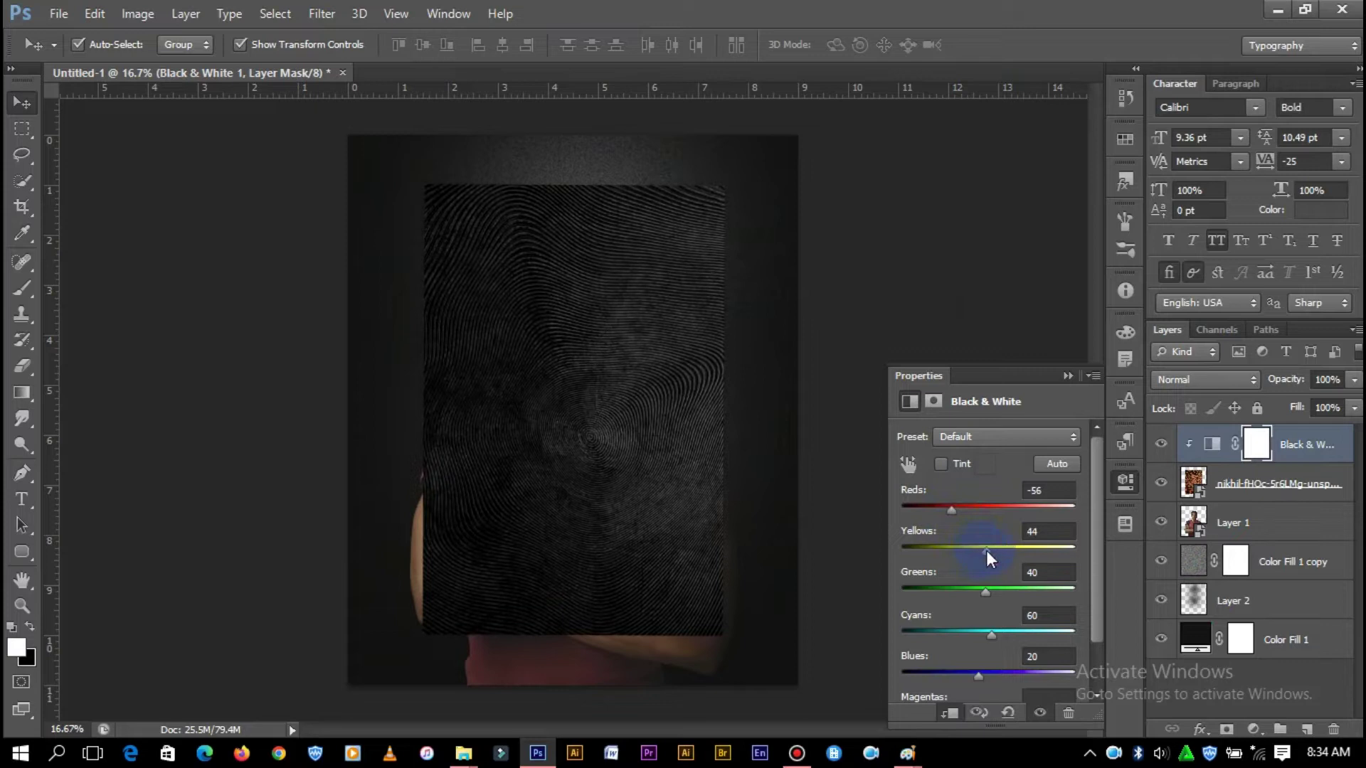
pyautogui.click(1068, 377)
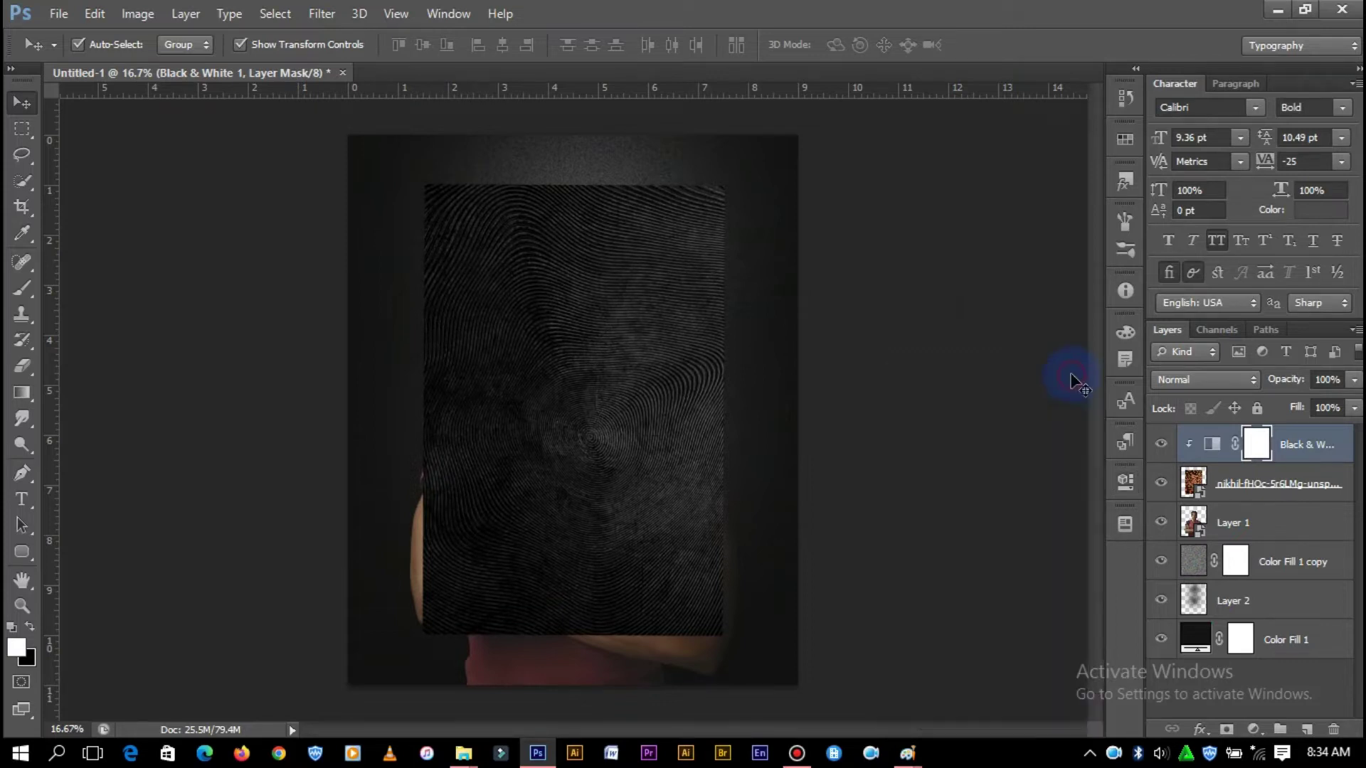
# - Scale the fingerprint texture up to fill the whole canvas
pyautogui.click(1271, 489)
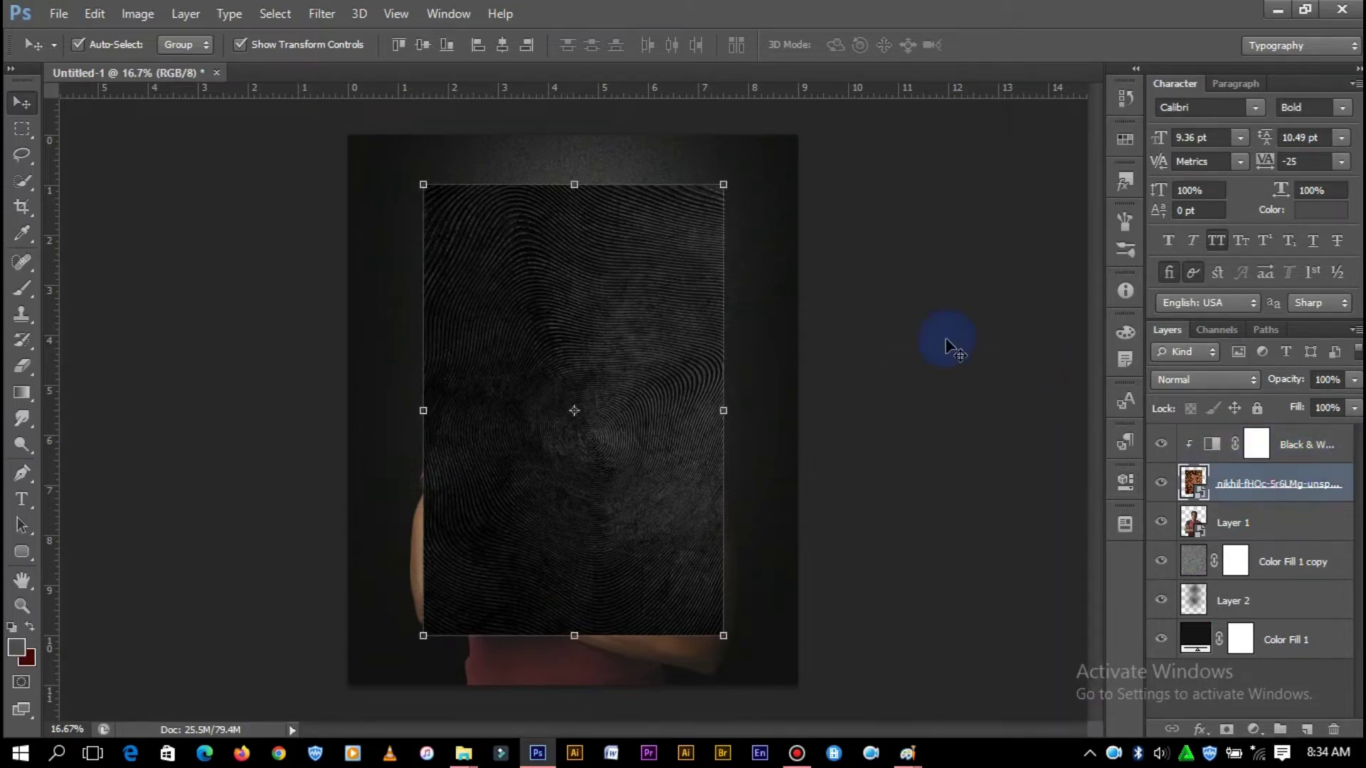
pyautogui.moveTo(724, 185); pyautogui.dragTo(902, 72)
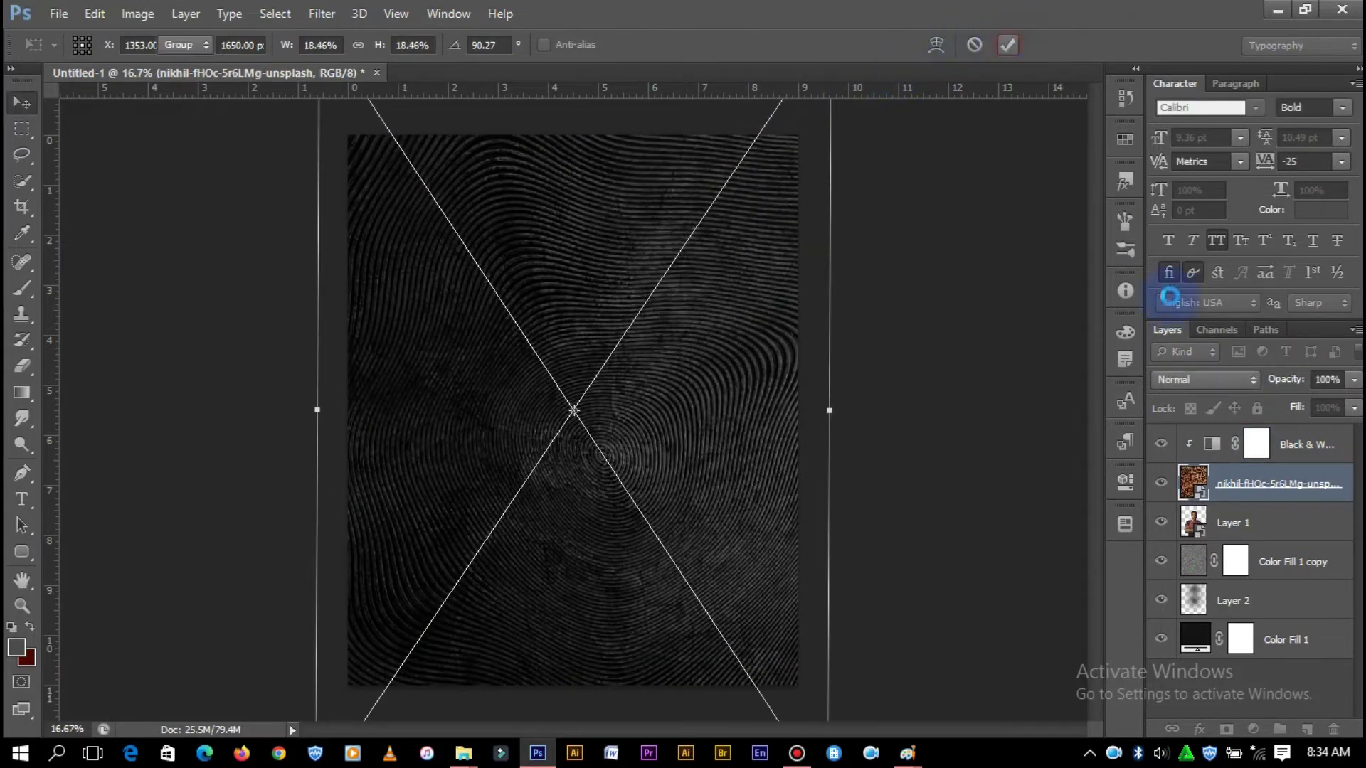
pyautogui.press('Return')
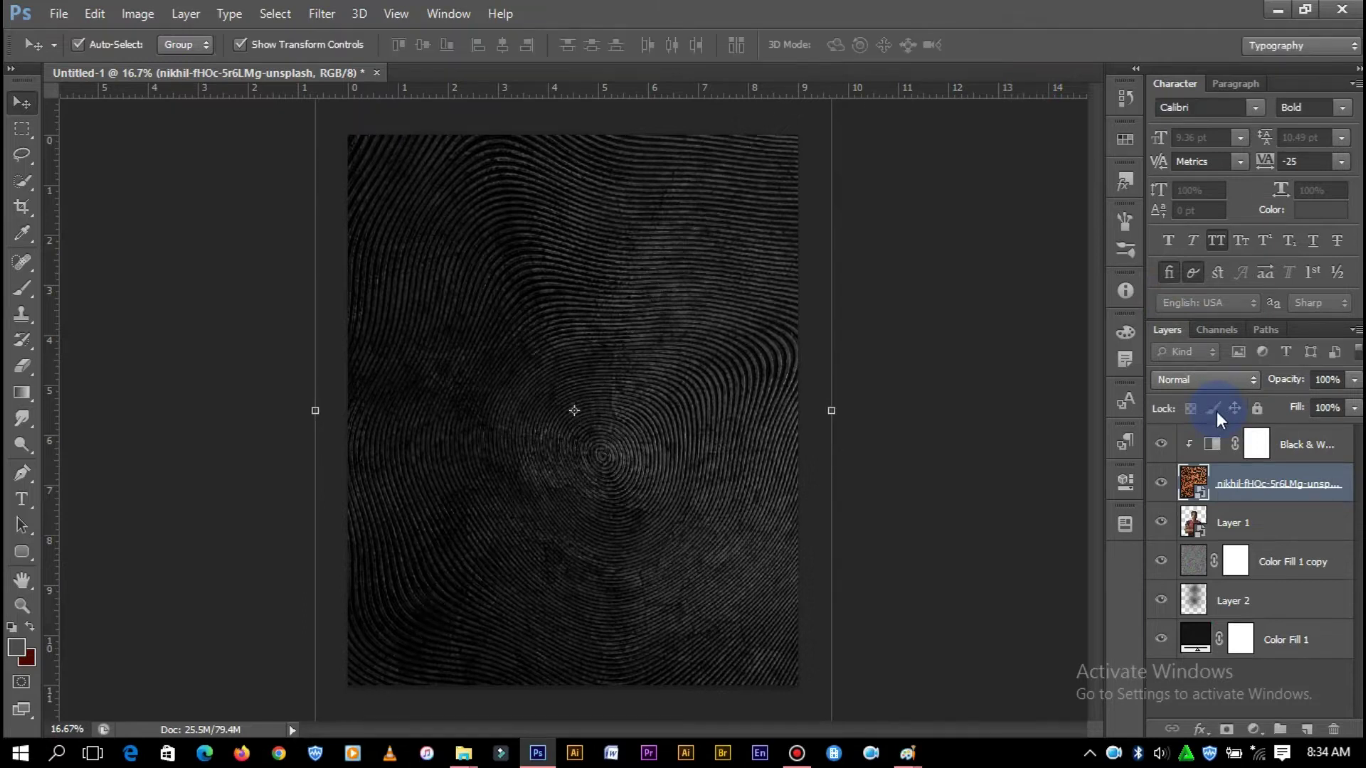
# - Convert the fingerprint and its Black & White adjustment to a smart object below Layer 1
pyautogui.rightClick(1303, 445)
pyautogui.click(1023, 220)
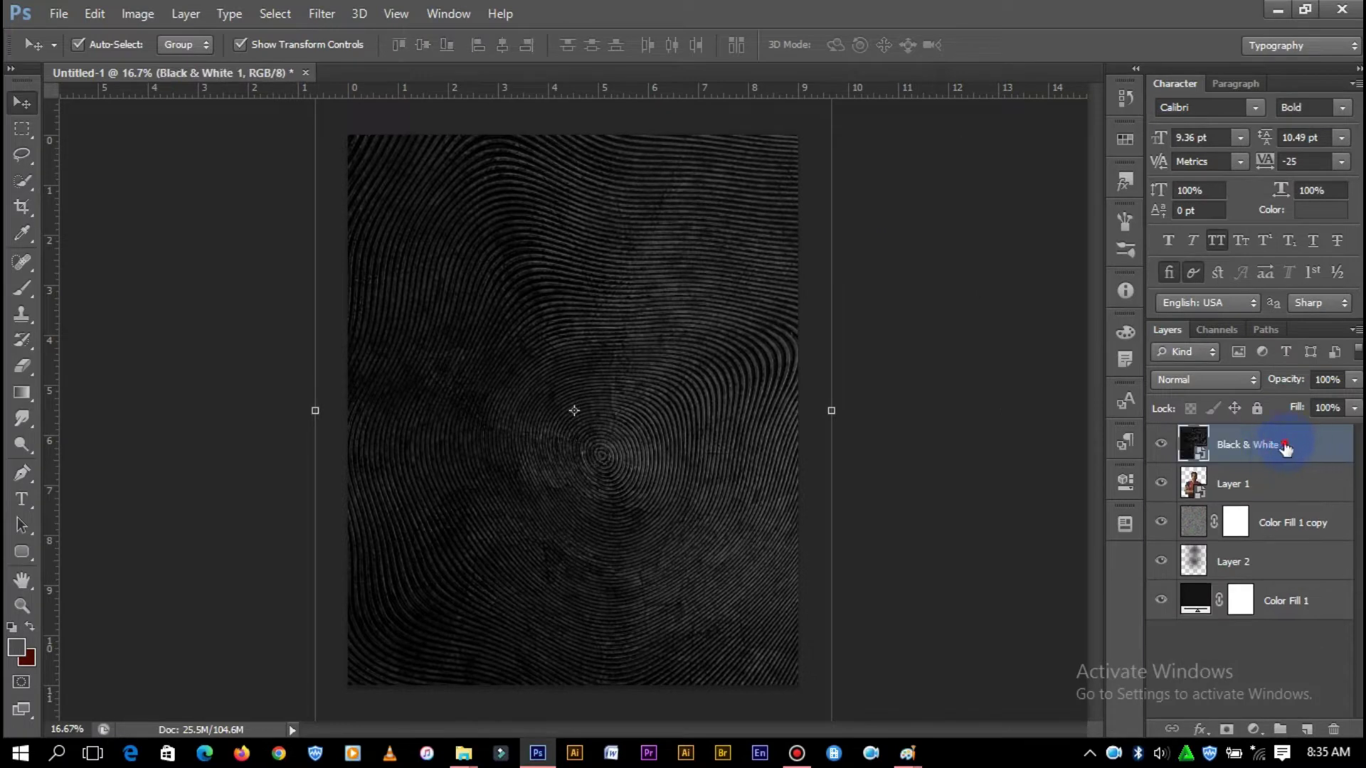
pyautogui.moveTo(1300, 440); pyautogui.dragTo(1283, 531)
# - Set the fingerprint layer to Screen with lowered fill, placed below Color Fill 1 copy
pyautogui.click(1227, 384)
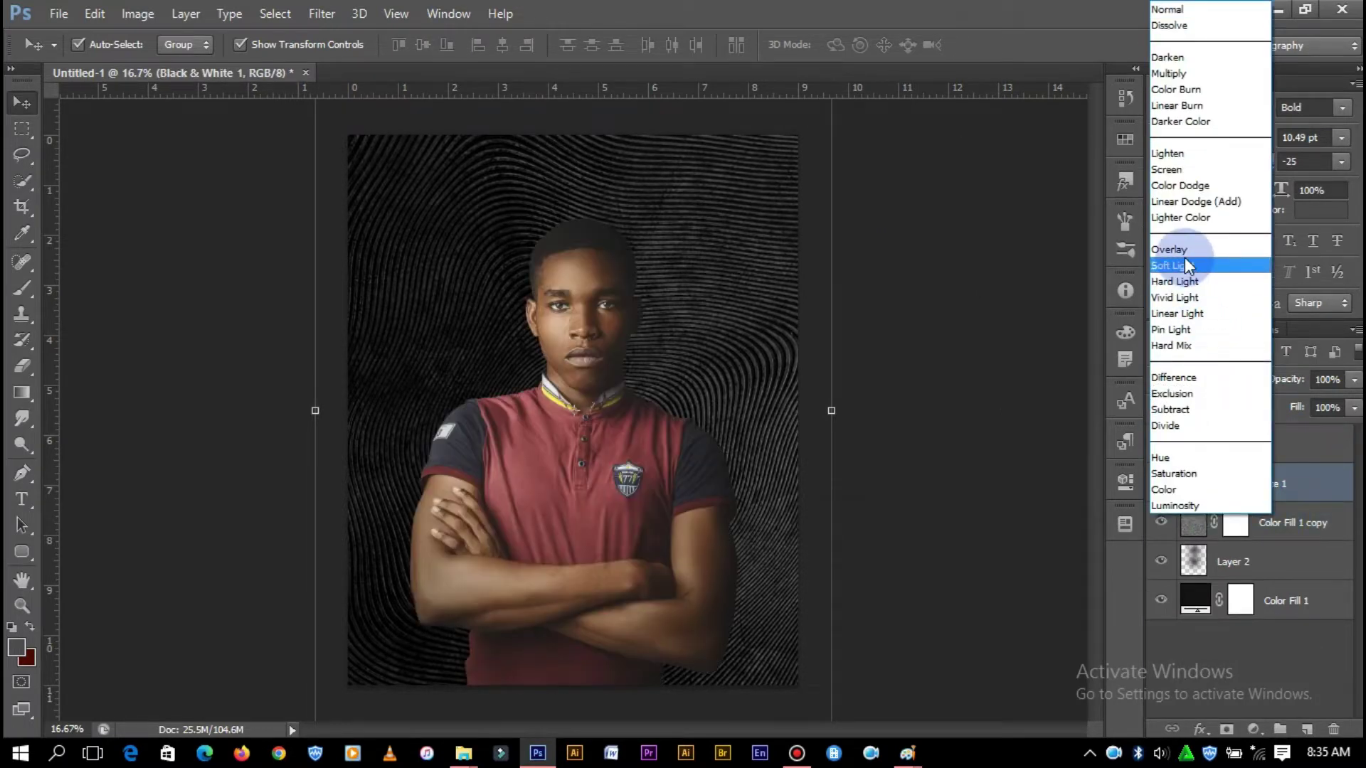
pyautogui.click(1184, 250)
pyautogui.click(1224, 378)
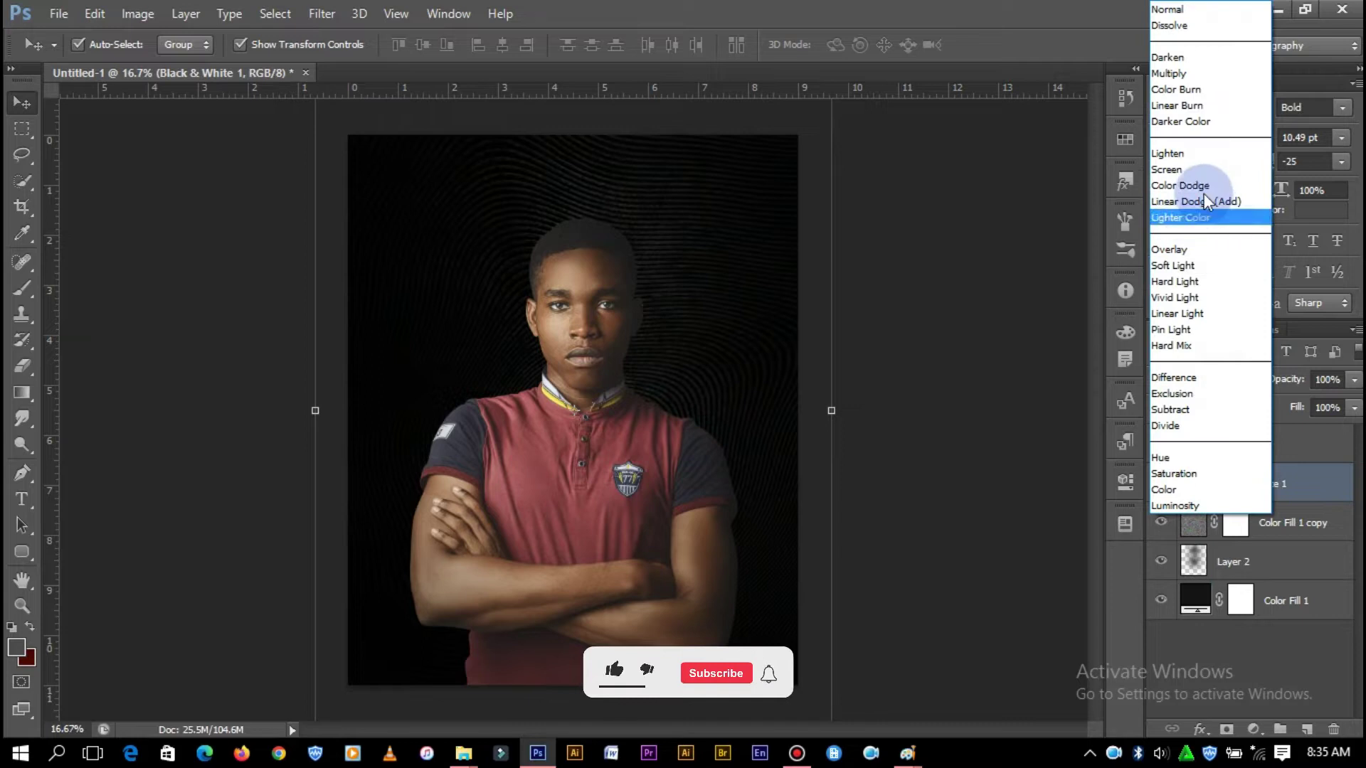
pyautogui.click(1200, 172)
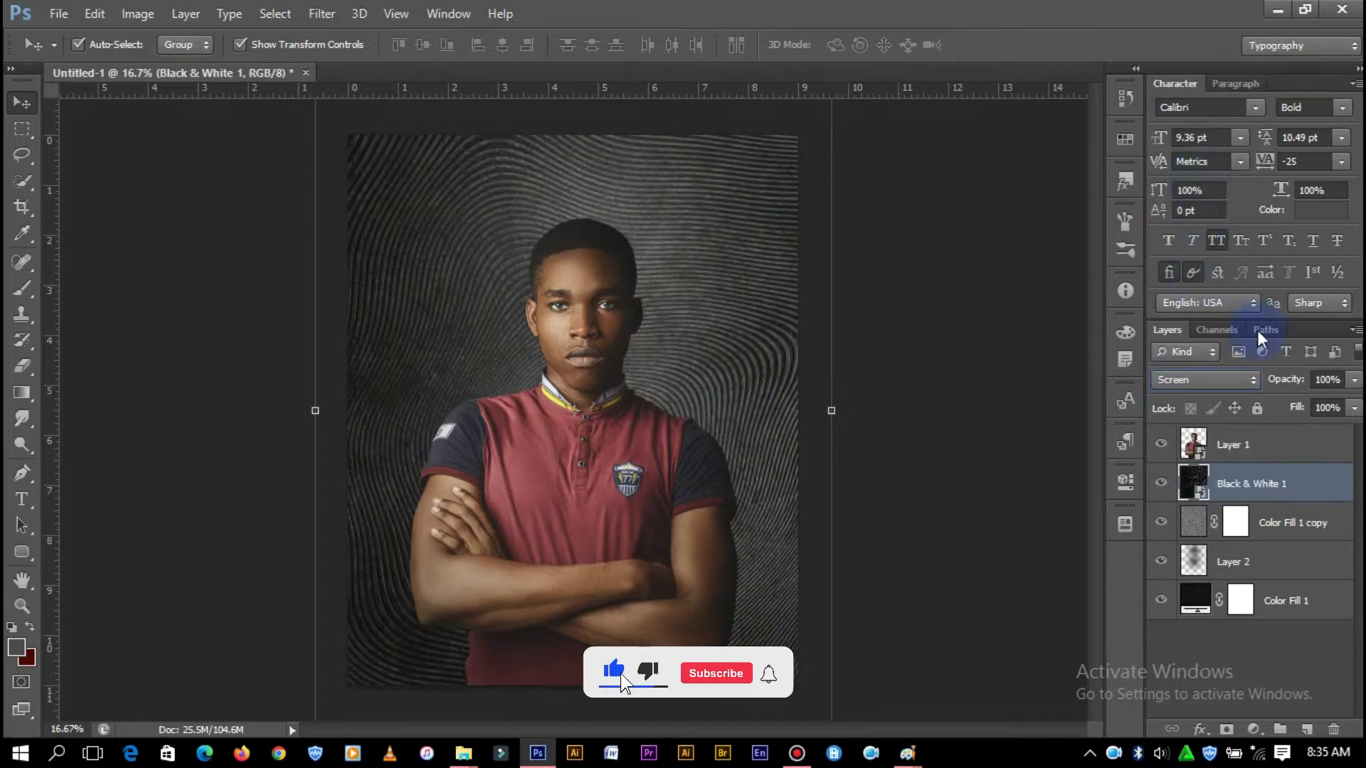
pyautogui.moveTo(1333, 431); pyautogui.dragTo(1313, 433)
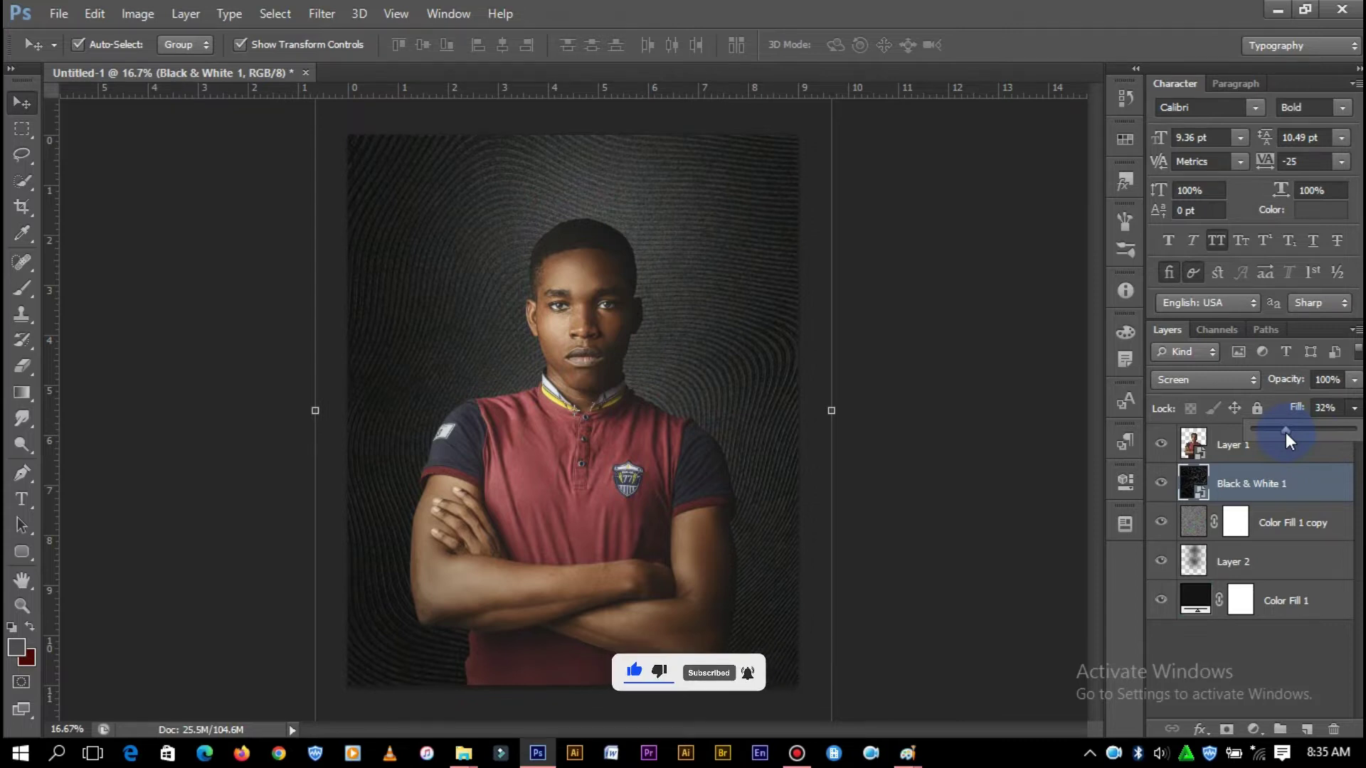
pyautogui.click(941, 341)
pyautogui.moveTo(1248, 484)
pyautogui.mouseDown()
pyautogui.moveTo(1259, 551)
pyautogui.moveTo(1183, 500)
pyautogui.mouseUp()
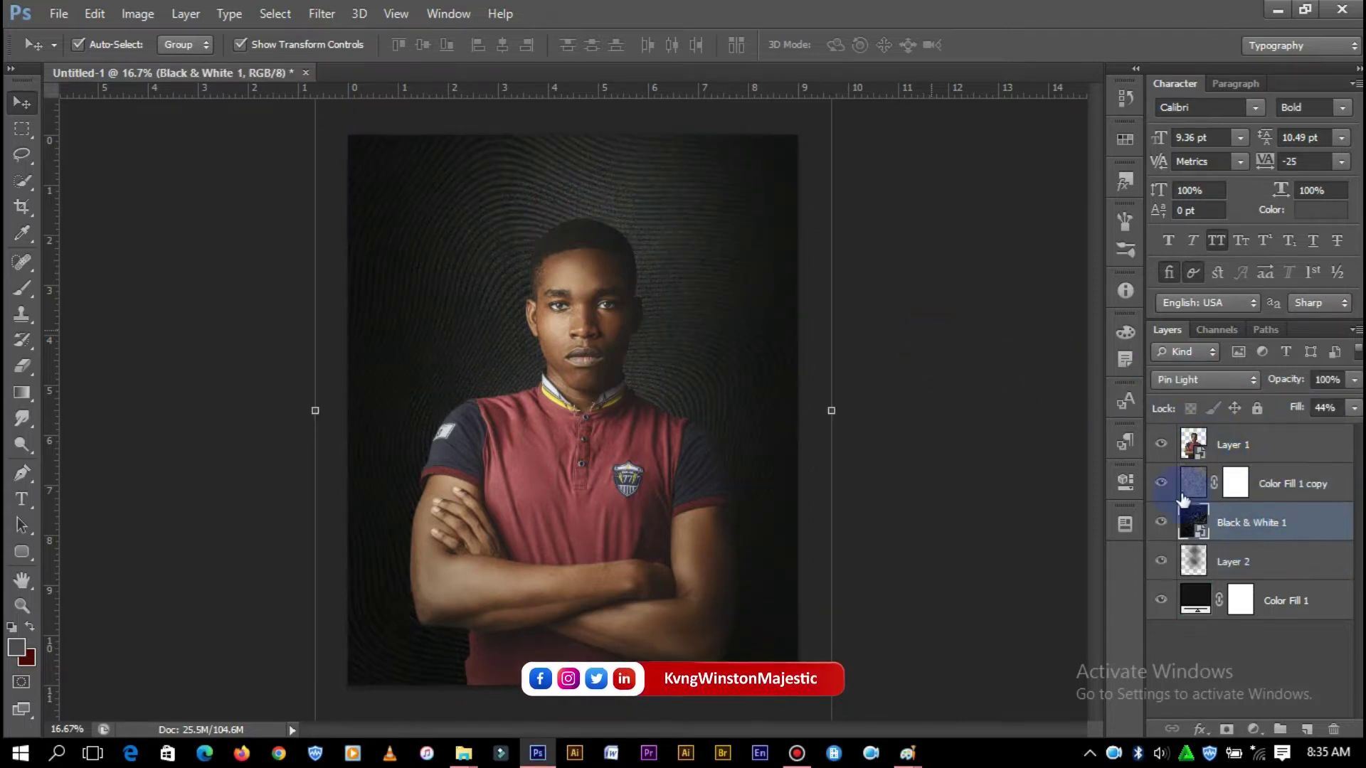
pyautogui.click(975, 349)
pyautogui.hotkey('ctrl', '+')
# - Add a Black & White adjustment above Layer 1 clipped to the portrait
pyautogui.click(601, 391)
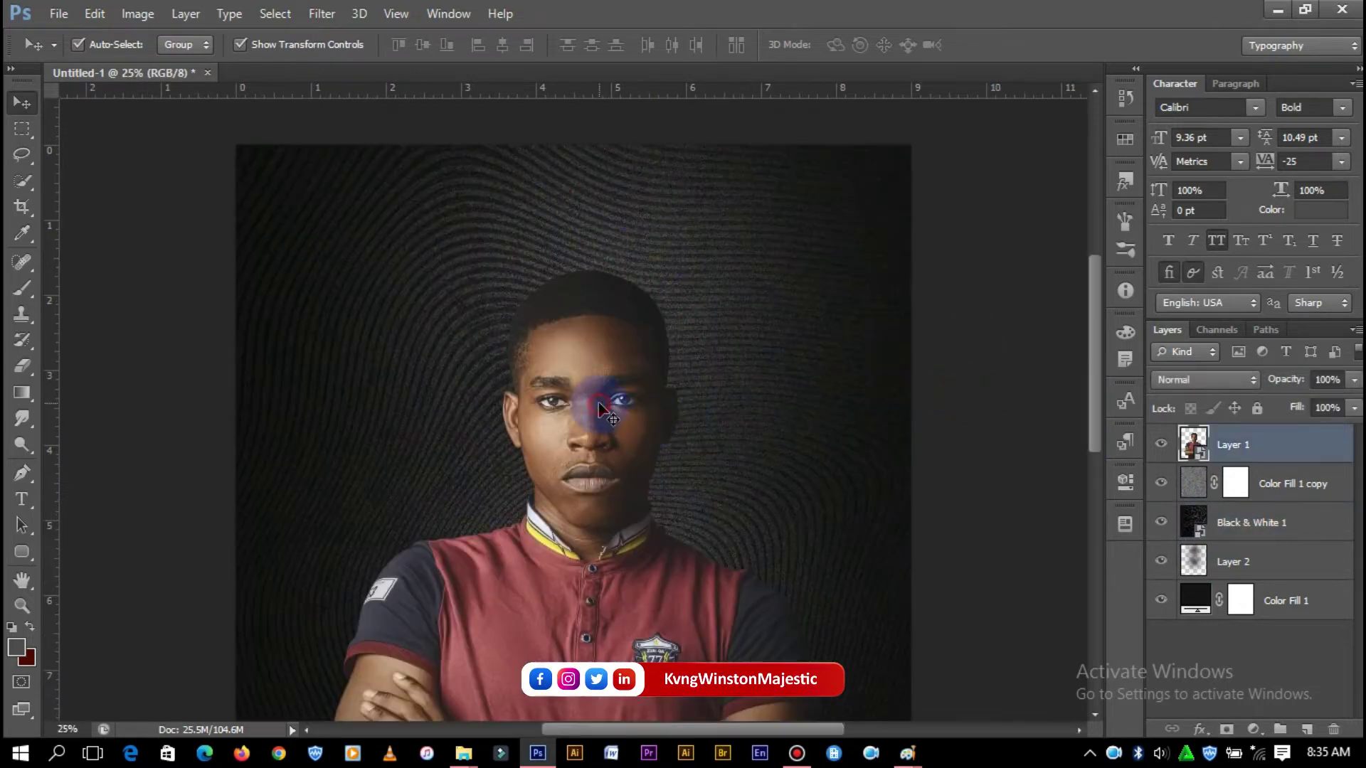
pyautogui.click(1254, 729)
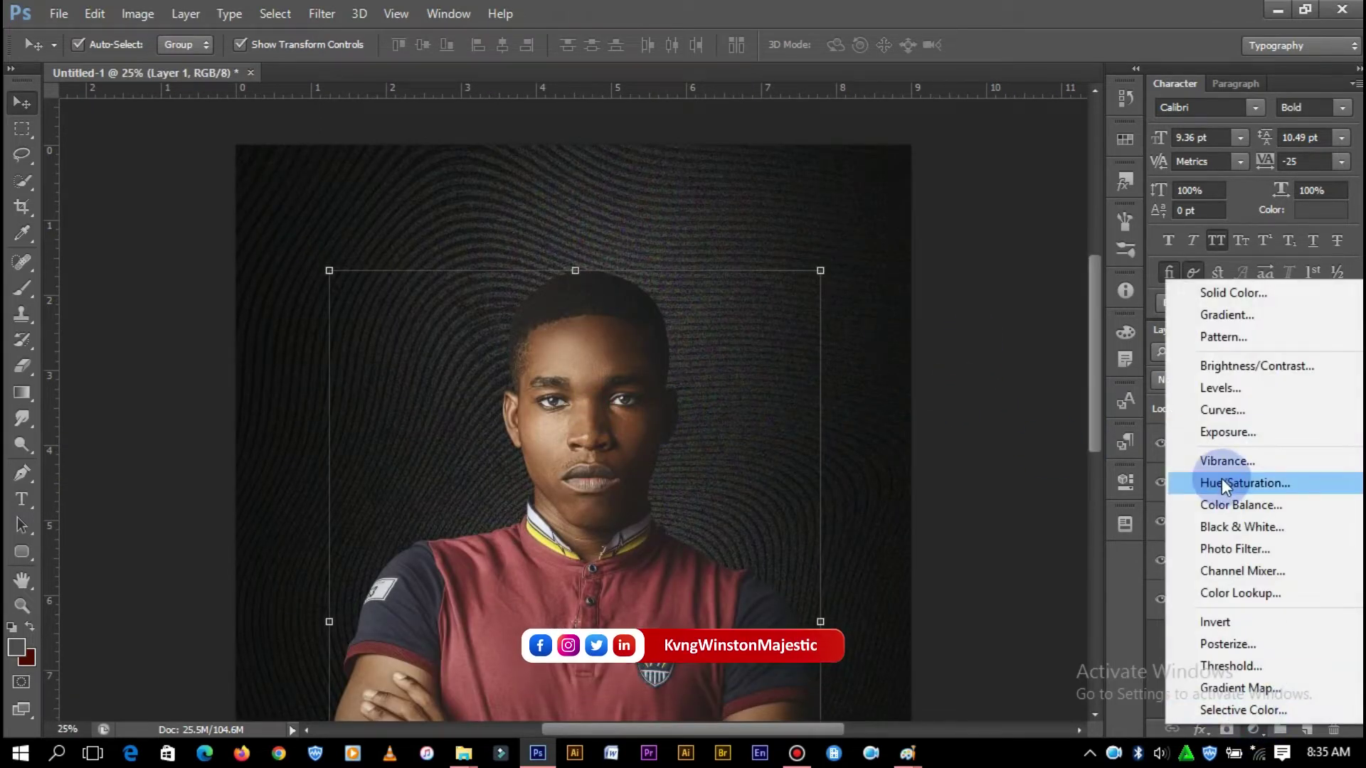
pyautogui.click(1244, 526)
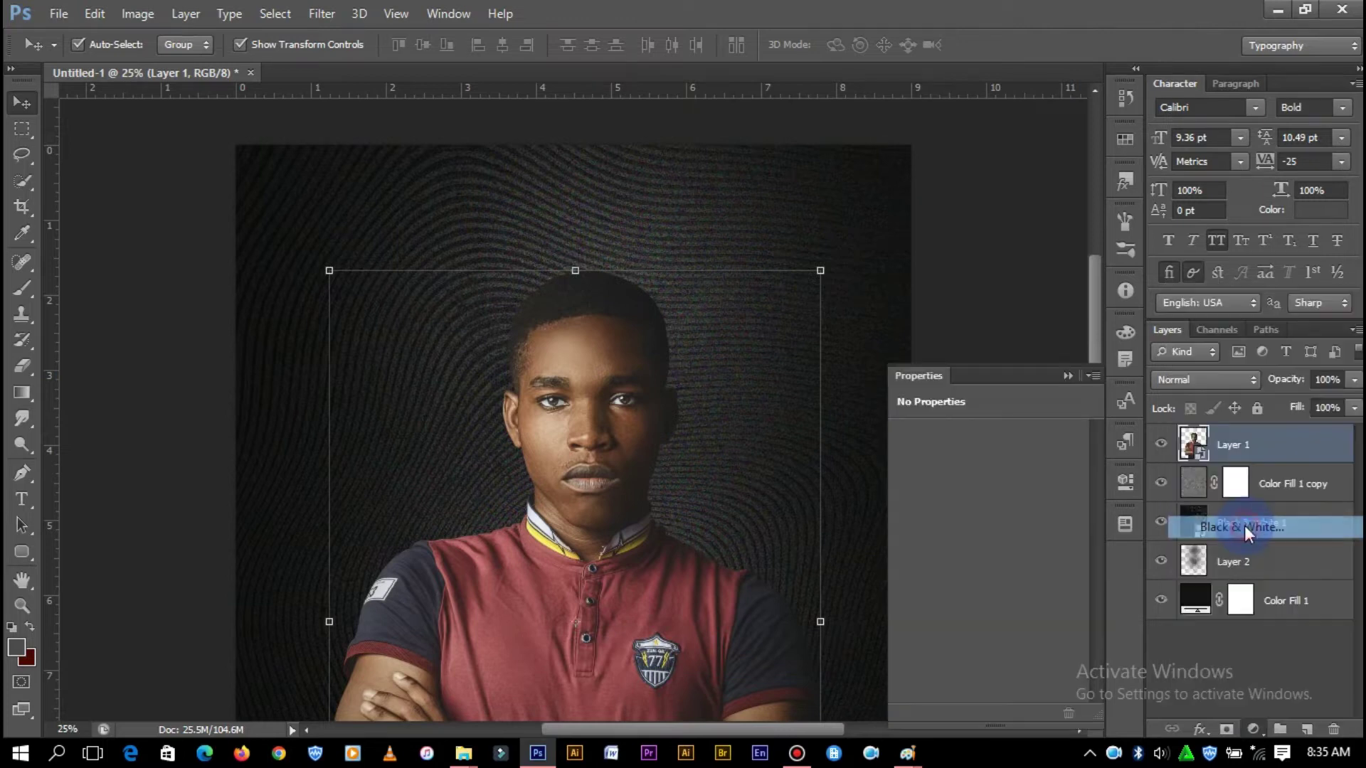
pyautogui.rightClick(1204, 424)
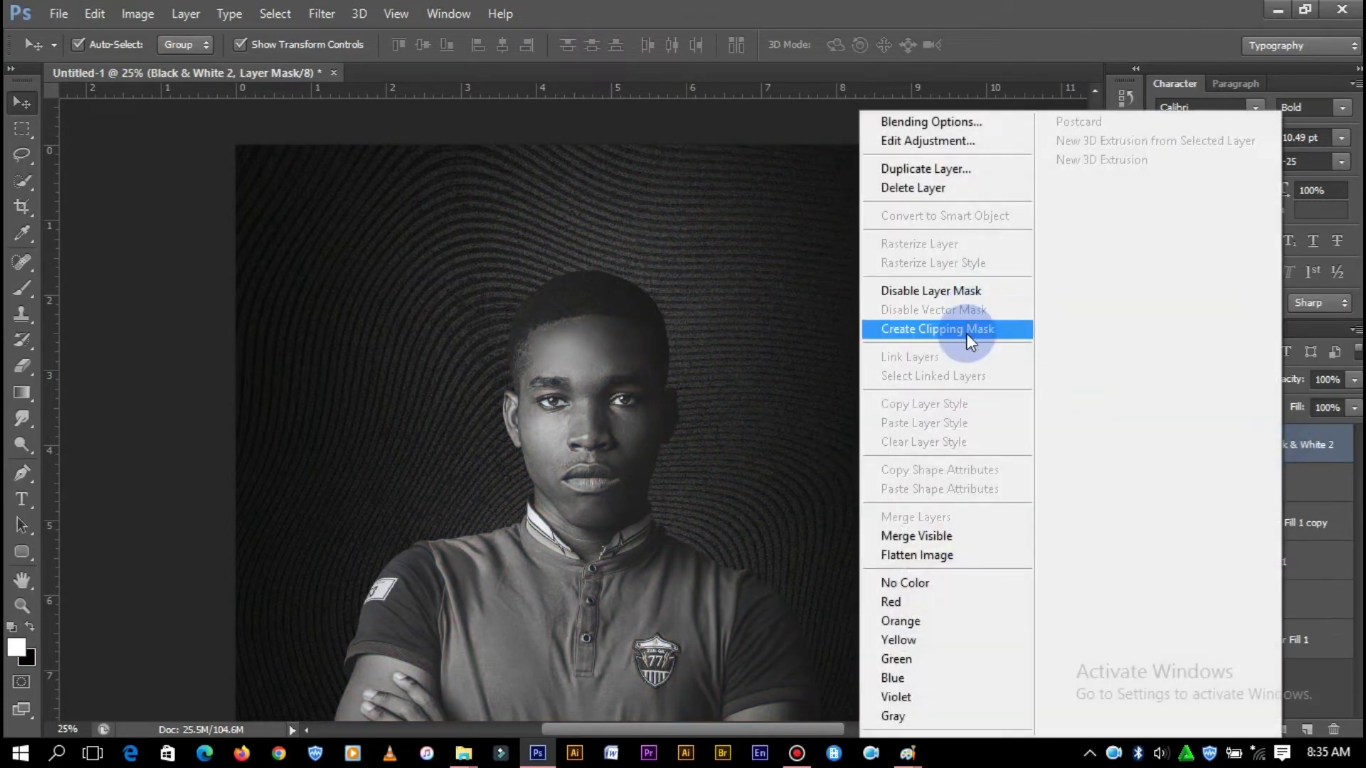
pyautogui.click(966, 329)
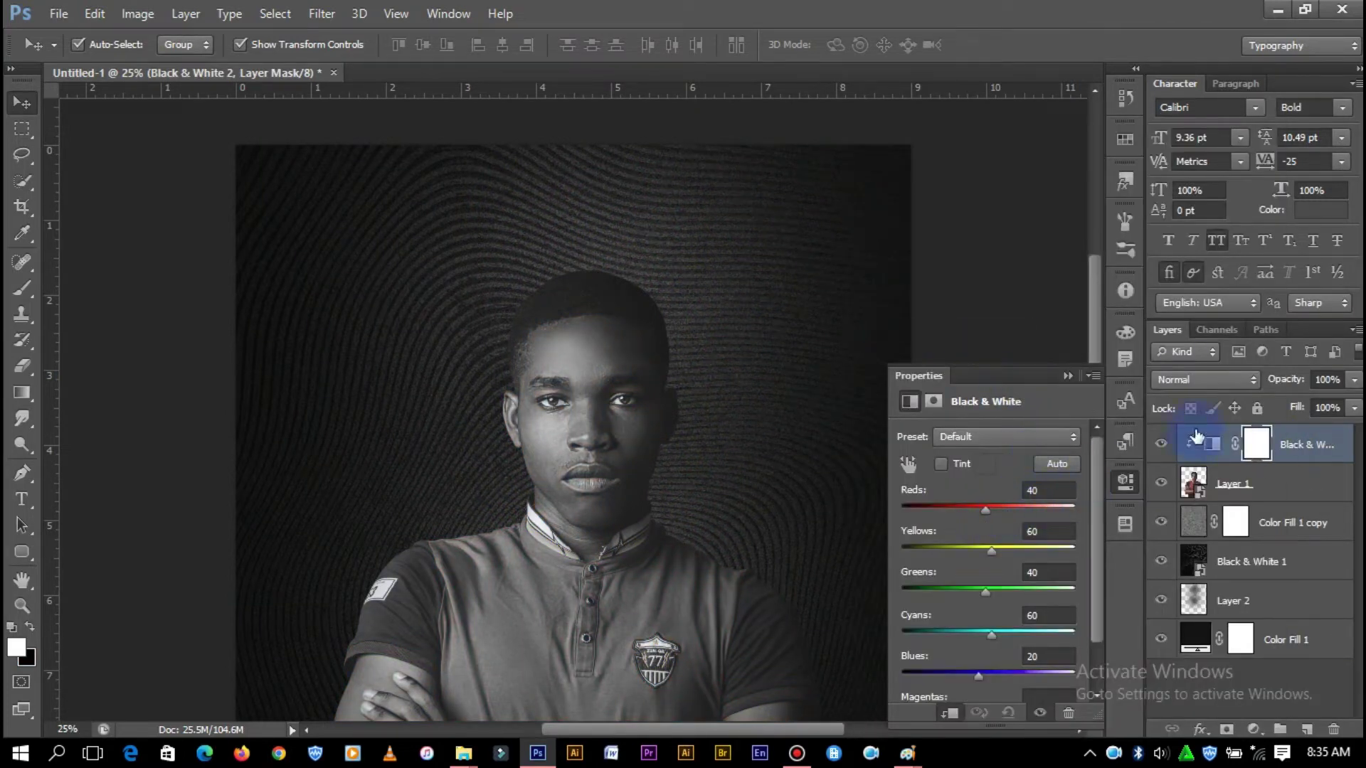
# - Tune its Reds, Greens and Cyans, set Overlay blending and lower Fill to 49%
pyautogui.click(1202, 378)
pyautogui.moveTo(979, 505)
pyautogui.mouseDown()
pyautogui.moveTo(971, 549)
pyautogui.moveTo(990, 510)
pyautogui.mouseUp()
pyautogui.moveTo(981, 588); pyautogui.dragTo(993, 634)
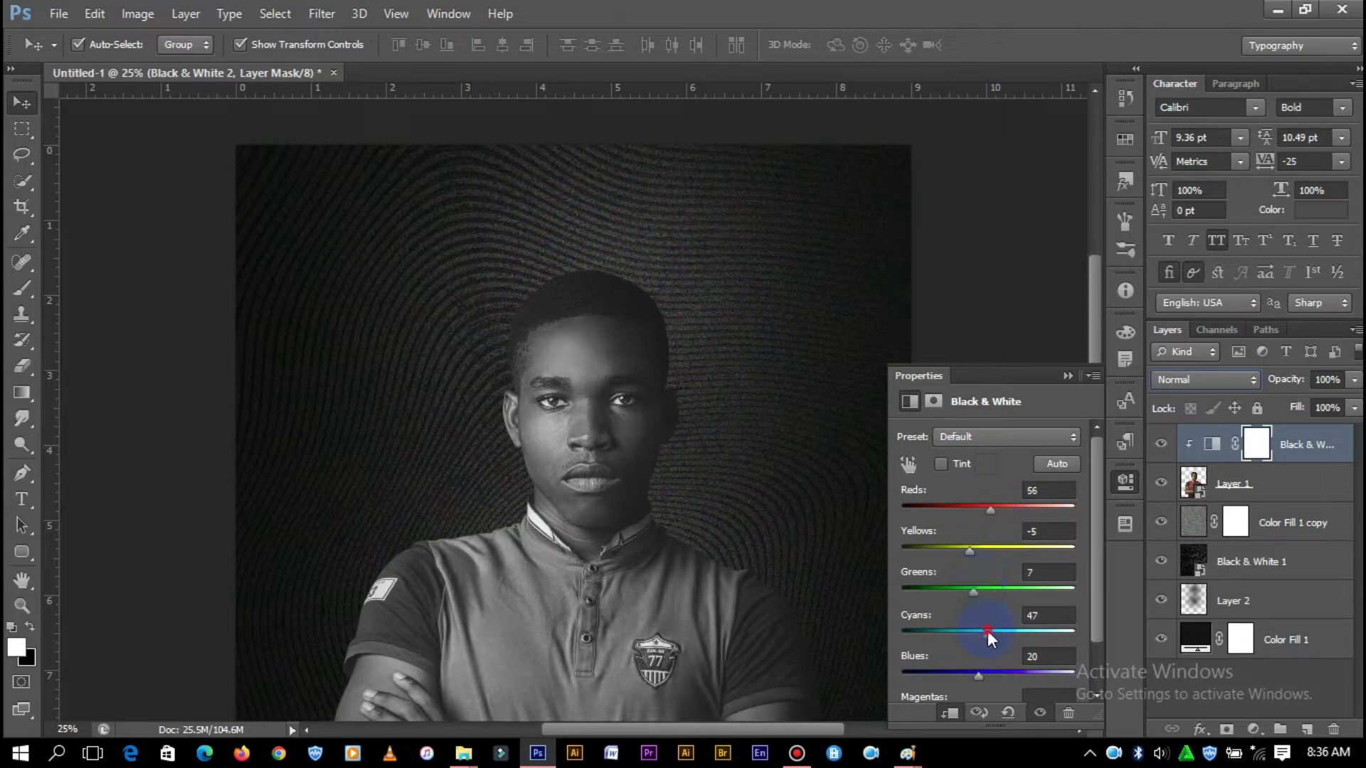
pyautogui.click(1216, 378)
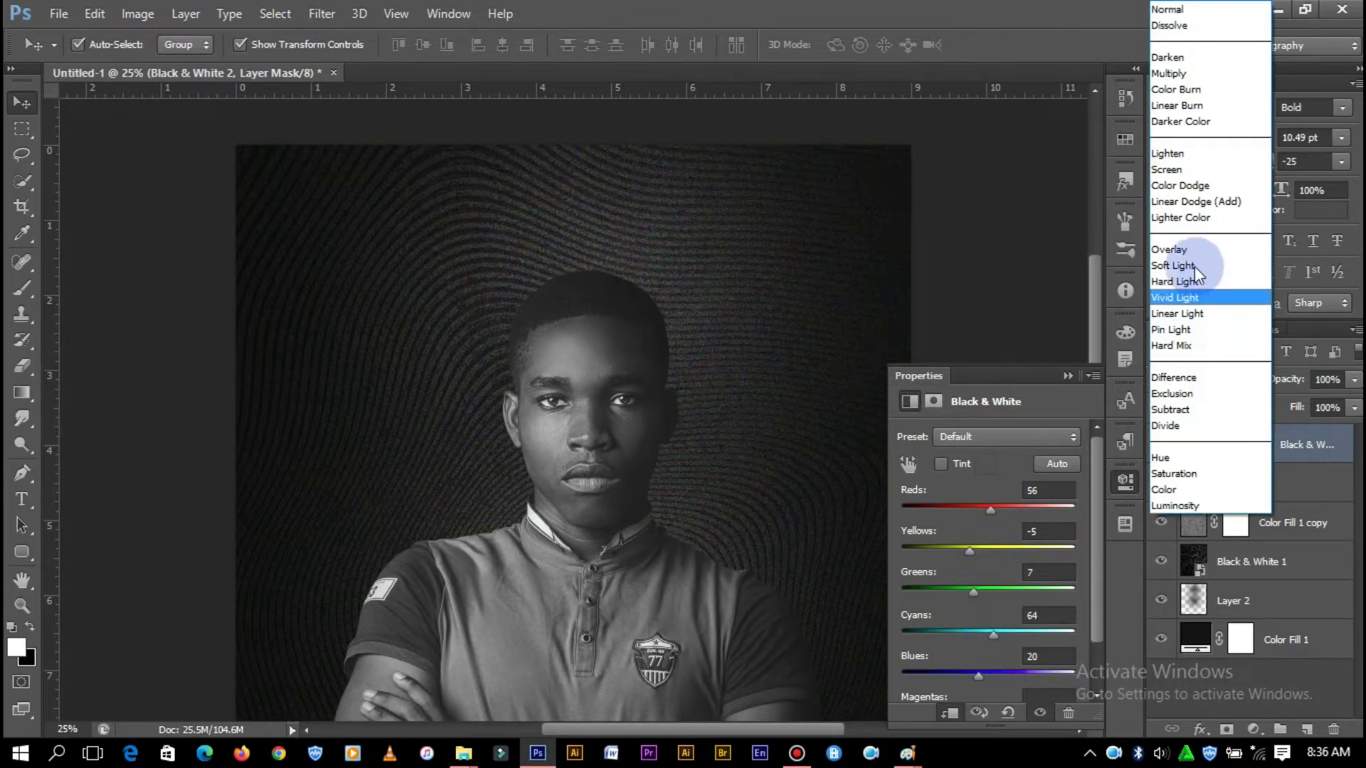
pyautogui.click(1191, 251)
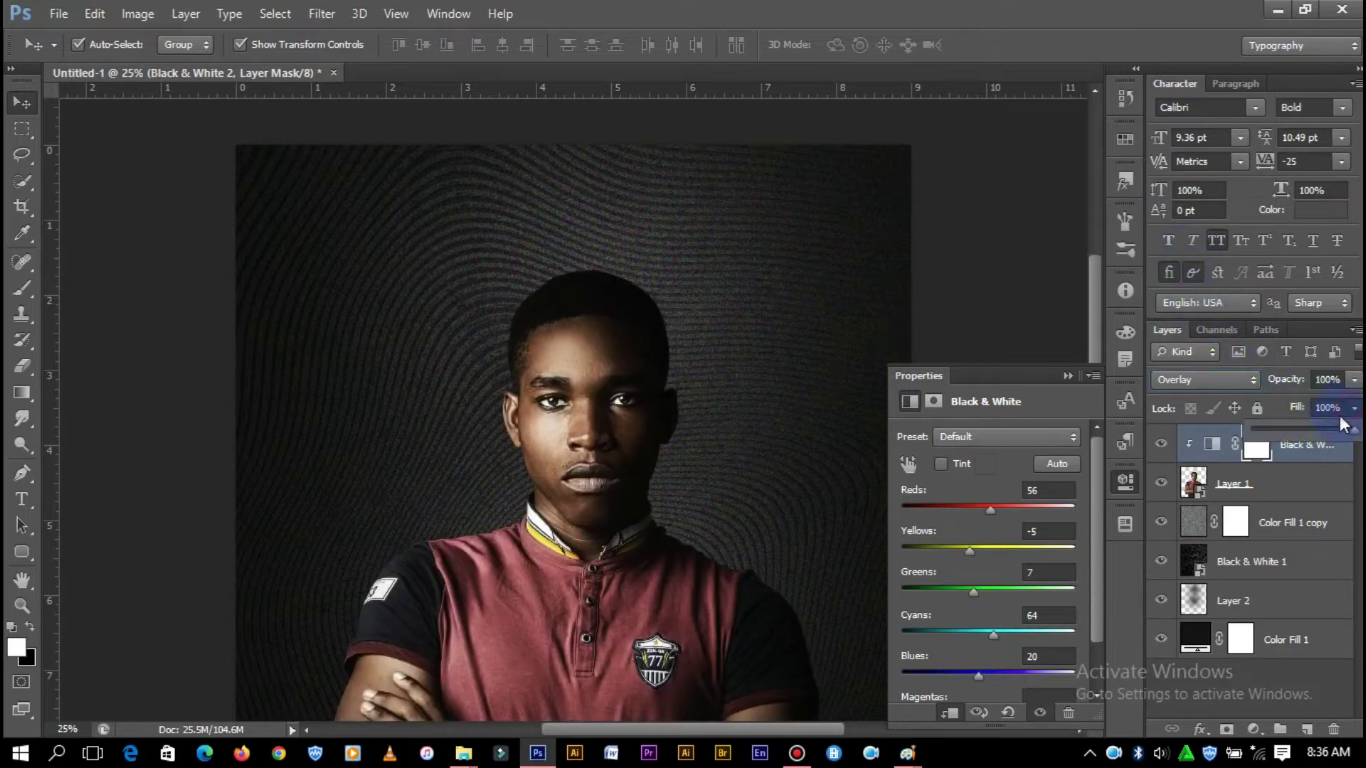
pyautogui.moveTo(1323, 429); pyautogui.dragTo(1305, 429)
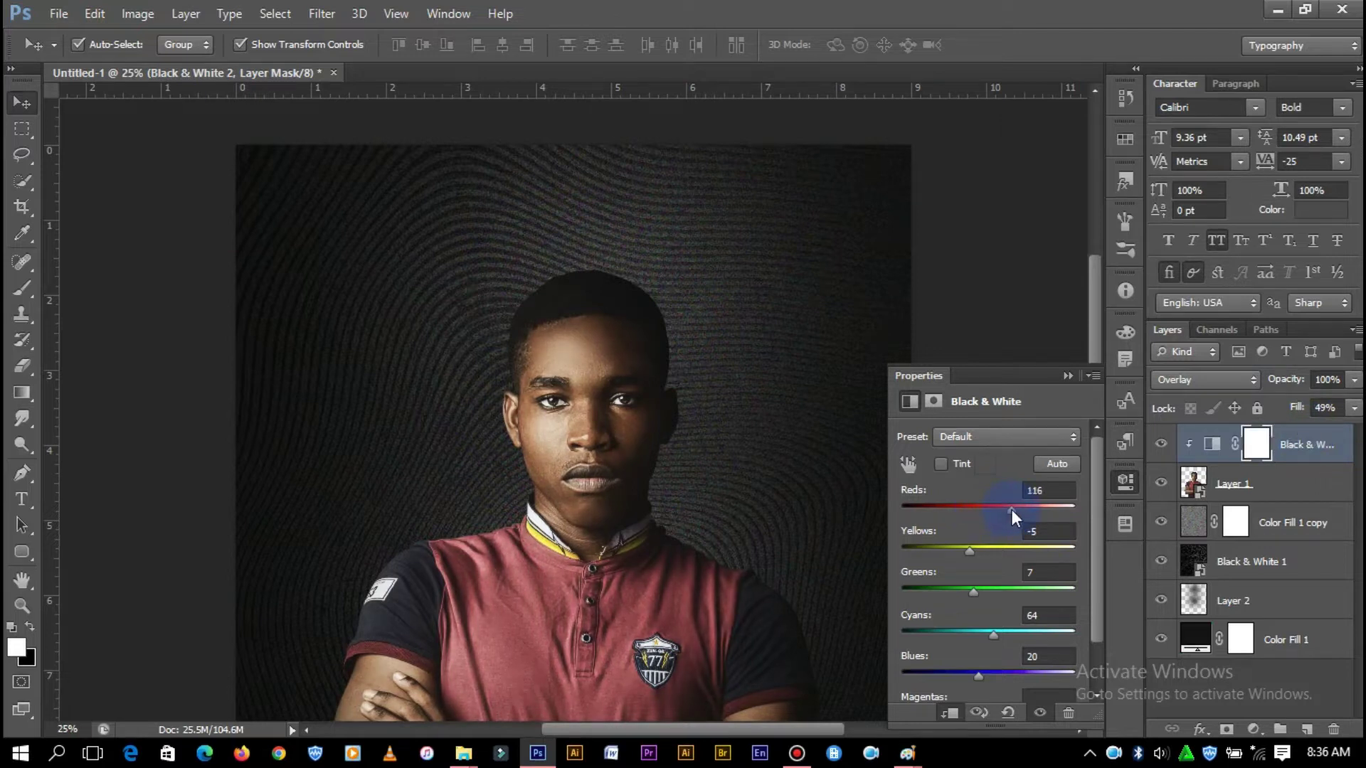
pyautogui.moveTo(1011, 510); pyautogui.dragTo(1031, 518)
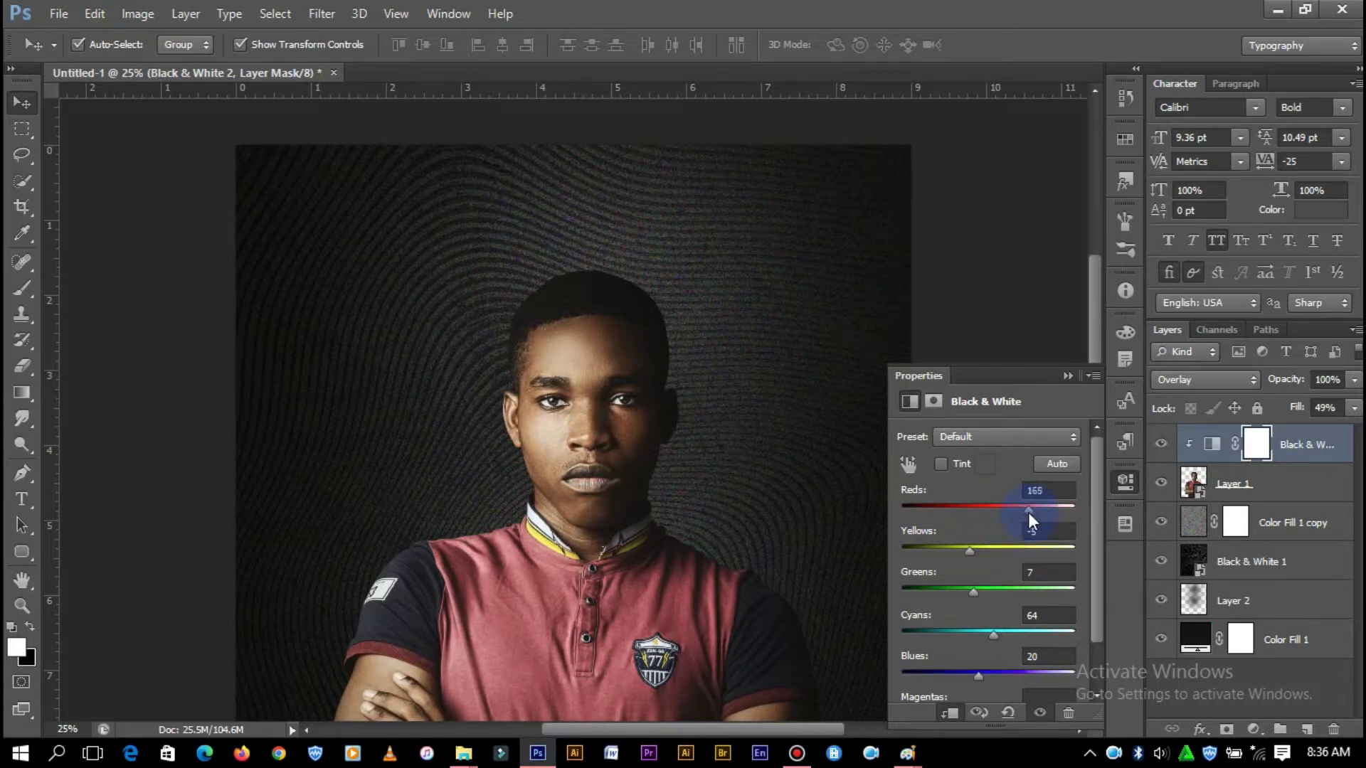
pyautogui.click(1056, 376)
# - Drag the pngwing.com 9 smoke image from the source folder into the document
pyautogui.click(970, 326)
pyautogui.scroll(-1, 828, 523)
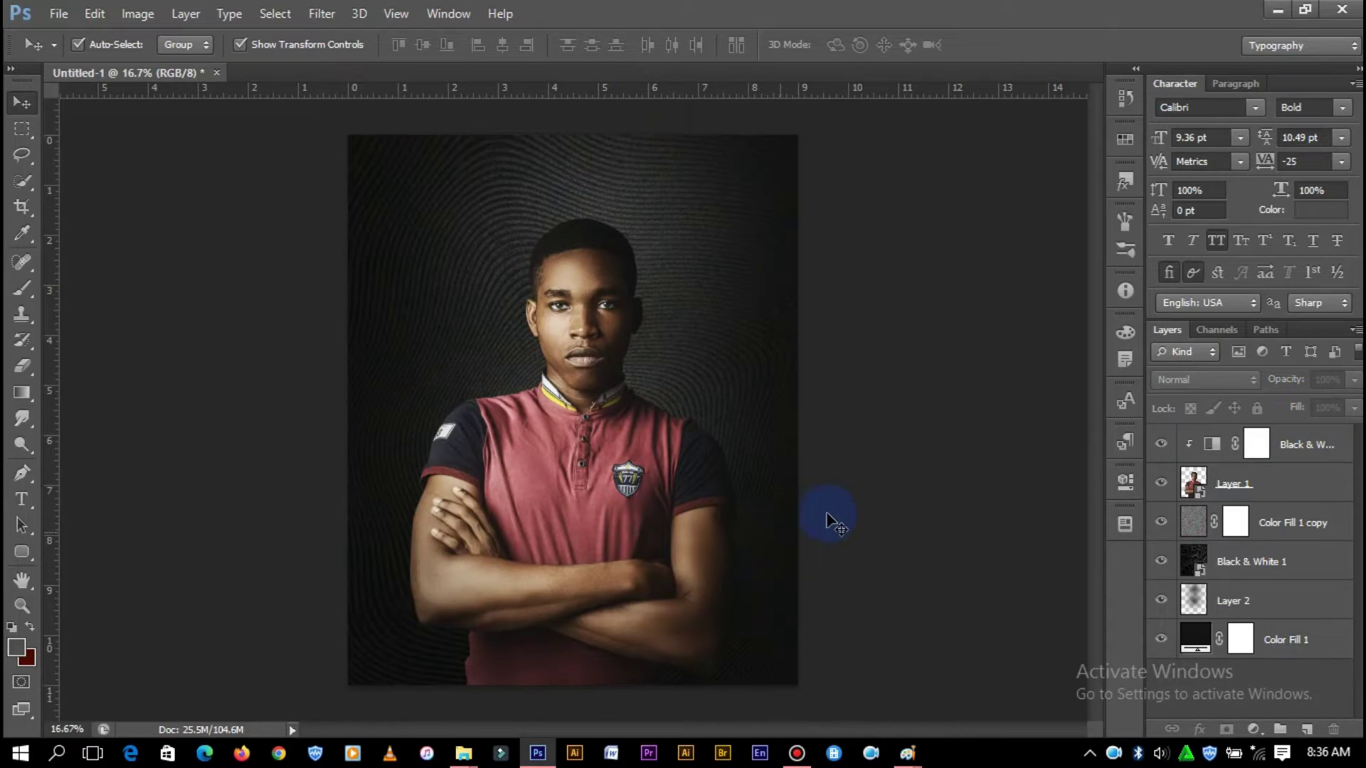
pyautogui.click(396, 665)
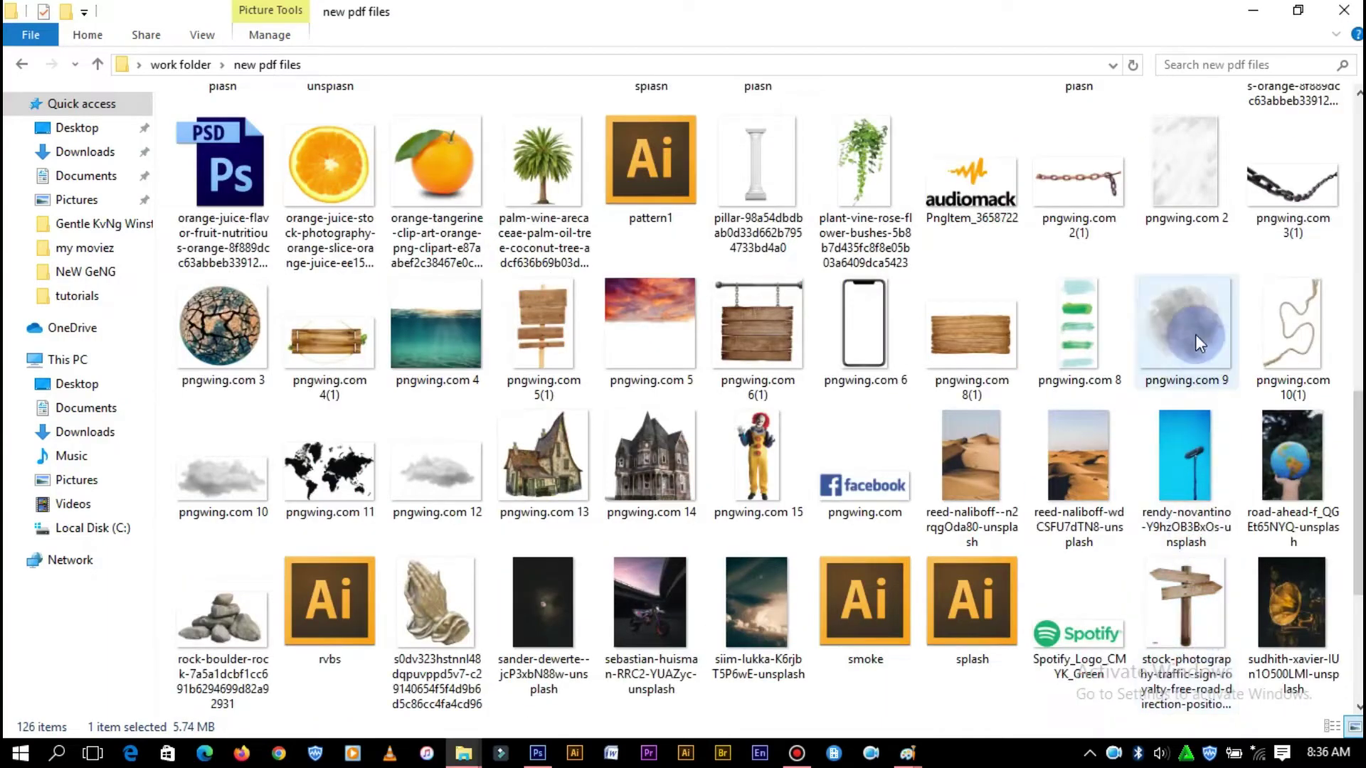
pyautogui.moveTo(1195, 335)
pyautogui.mouseDown()
pyautogui.moveTo(488, 764)
pyautogui.moveTo(609, 526)
pyautogui.mouseUp()
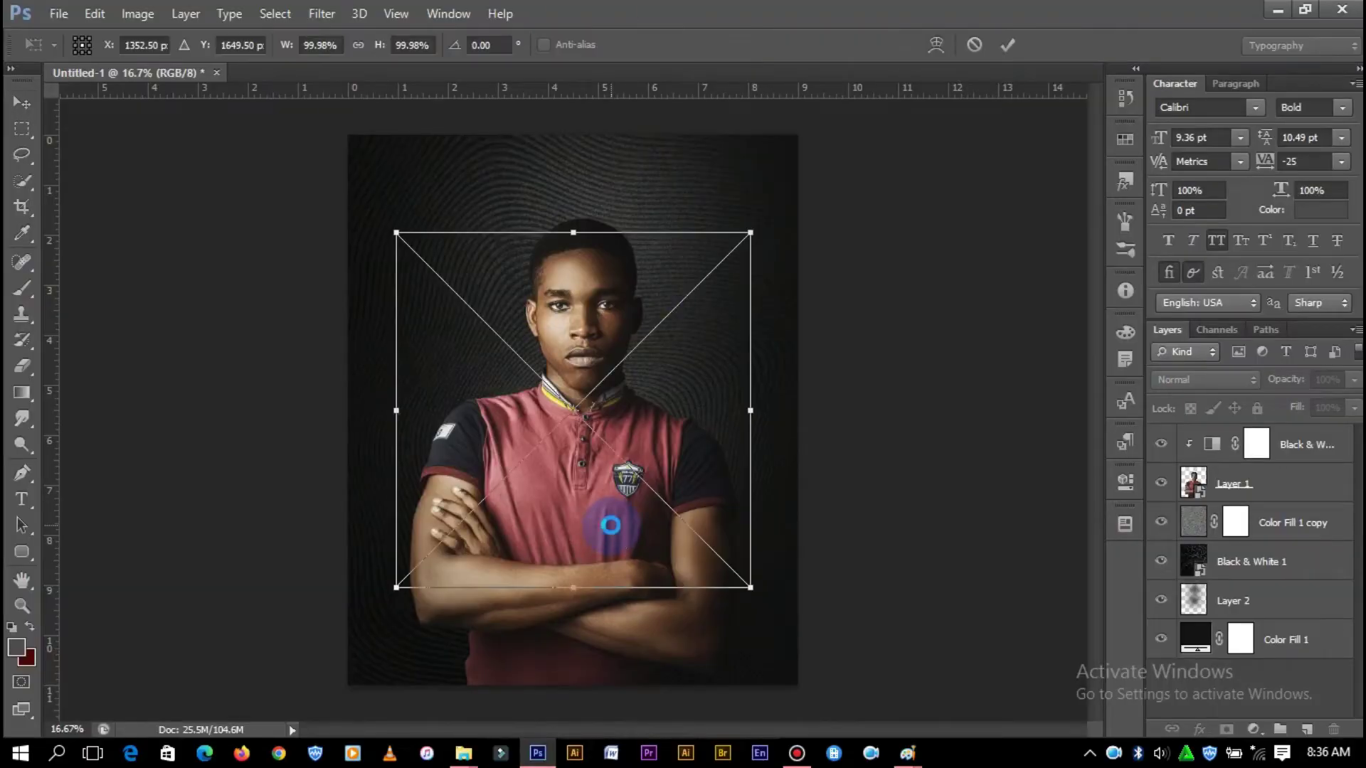
# - Enlarge the placed smoke image and move it toward the lower-left corner
pyautogui.click(1007, 46)
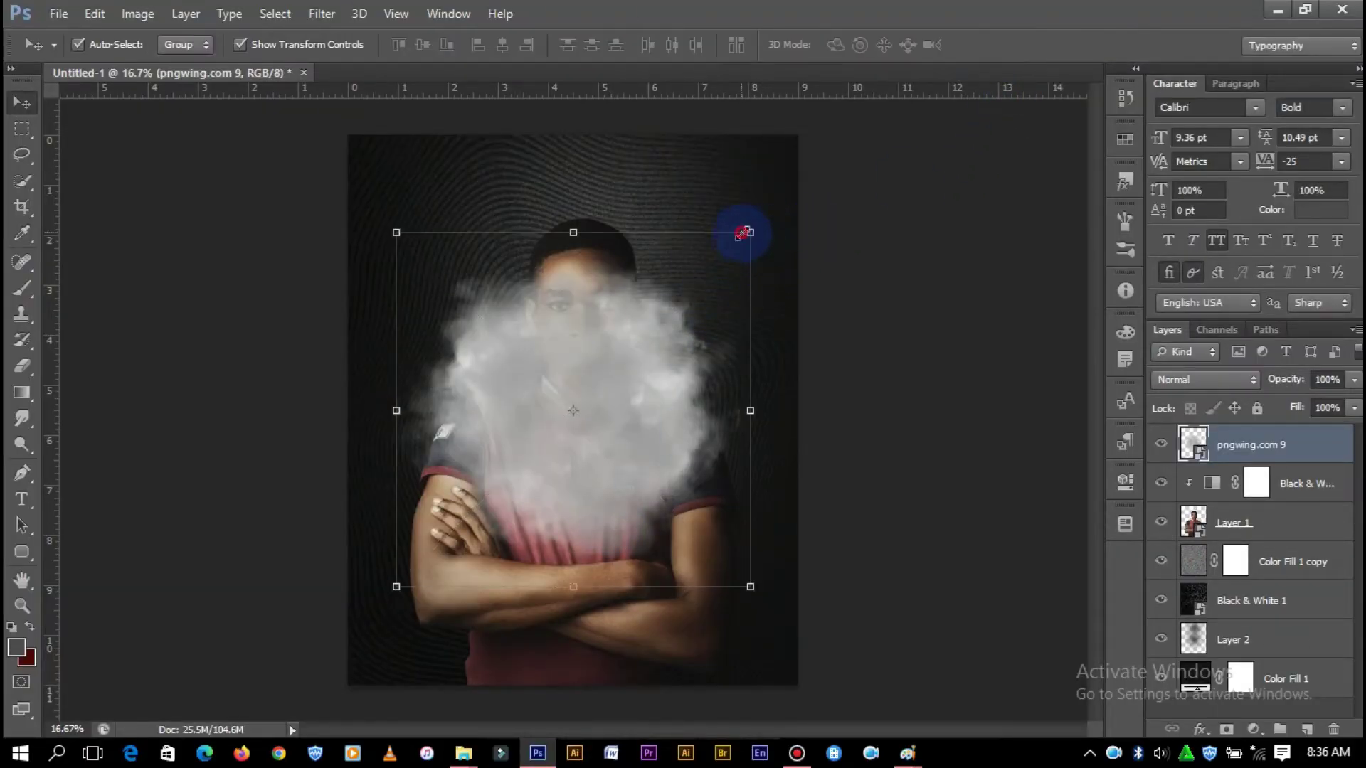
pyautogui.click(743, 233)
pyautogui.moveTo(745, 231); pyautogui.dragTo(878, 134)
pyautogui.moveTo(664, 364)
pyautogui.mouseDown()
pyautogui.moveTo(348, 437)
pyautogui.moveTo(528, 751)
pyautogui.mouseUp()
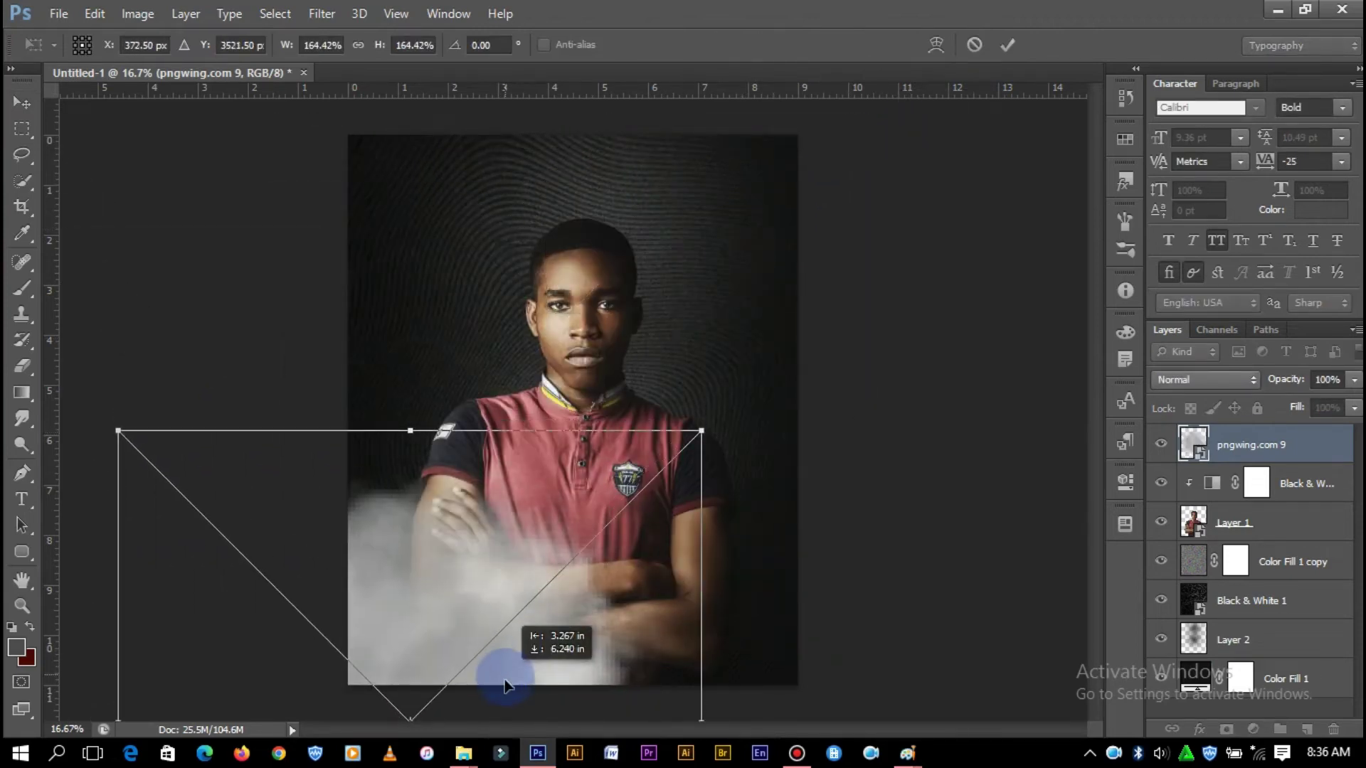
pyautogui.click(1007, 45)
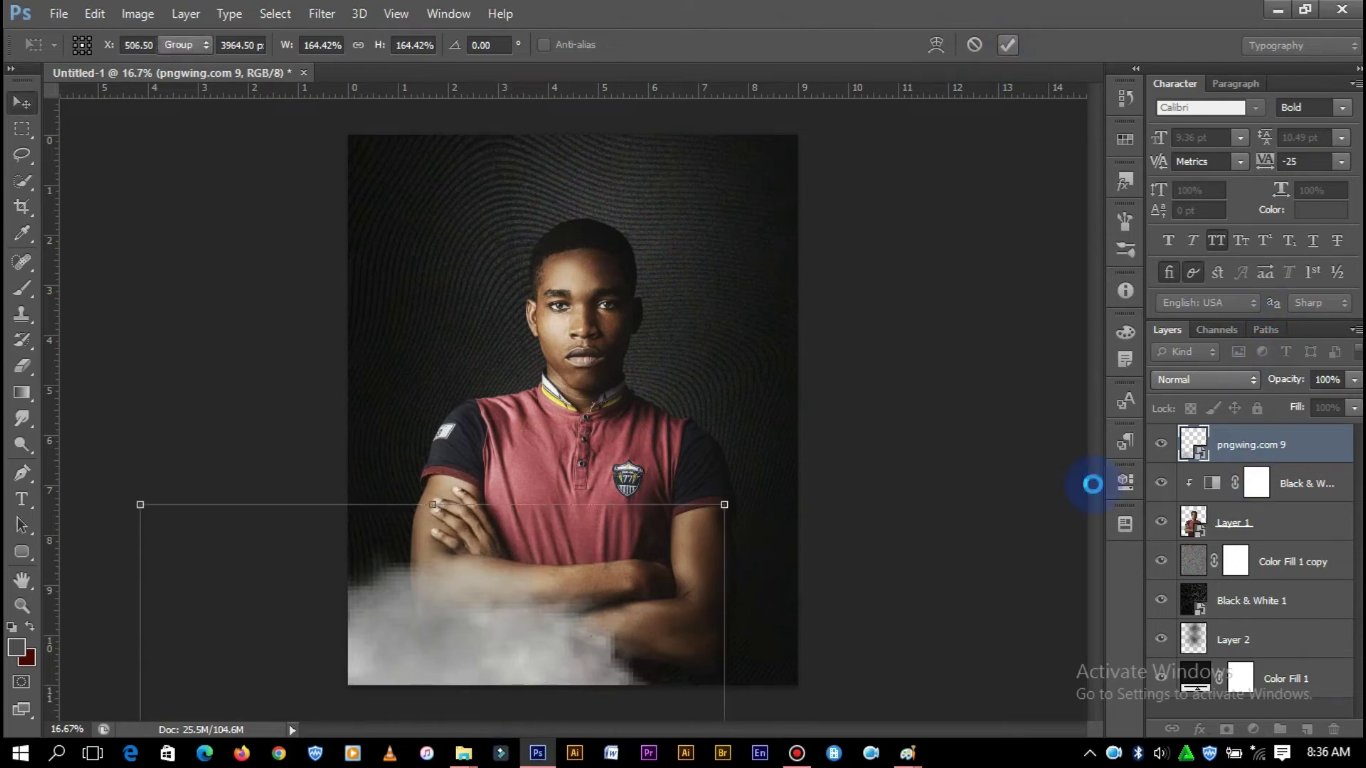
pyautogui.moveTo(452, 628); pyautogui.dragTo(369, 583)
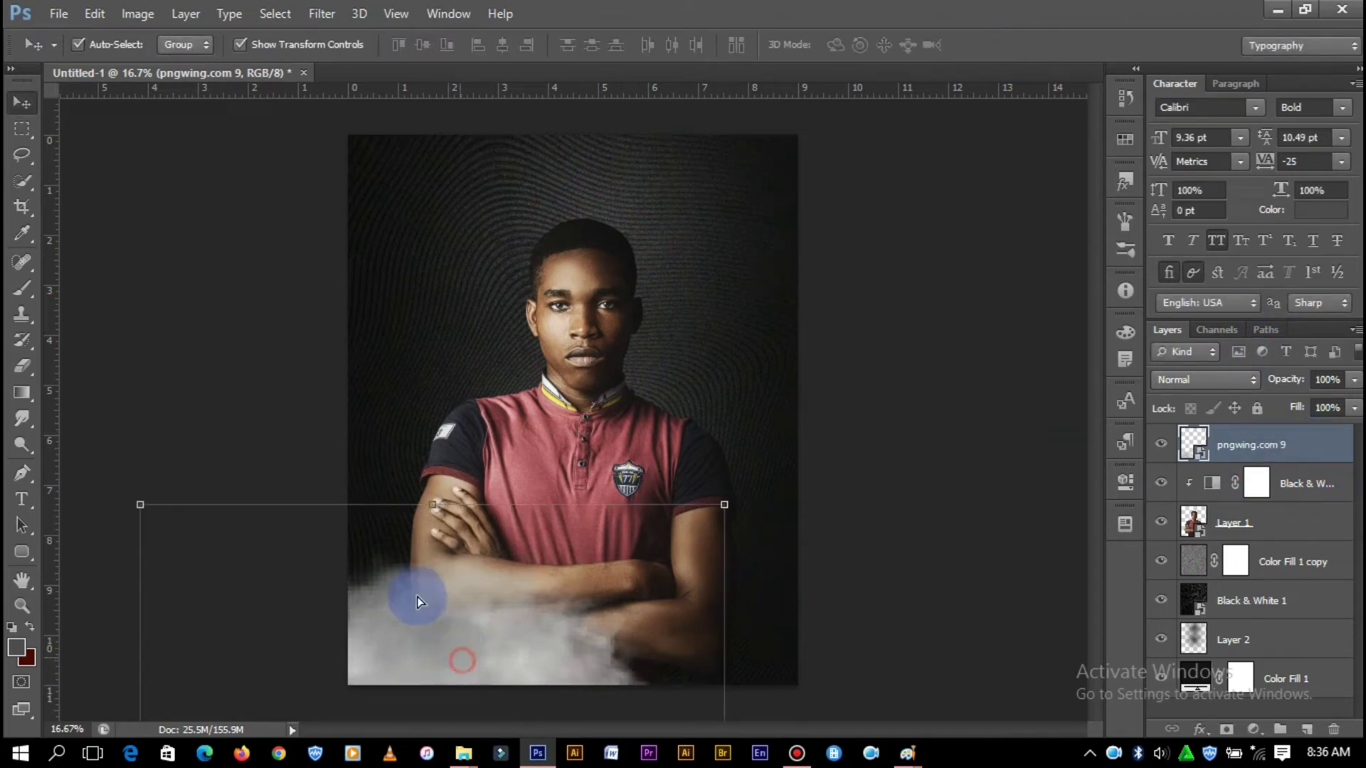
# - Move the smoke layer below the portrait and rotate it to spread across the top
pyautogui.click(1260, 481)
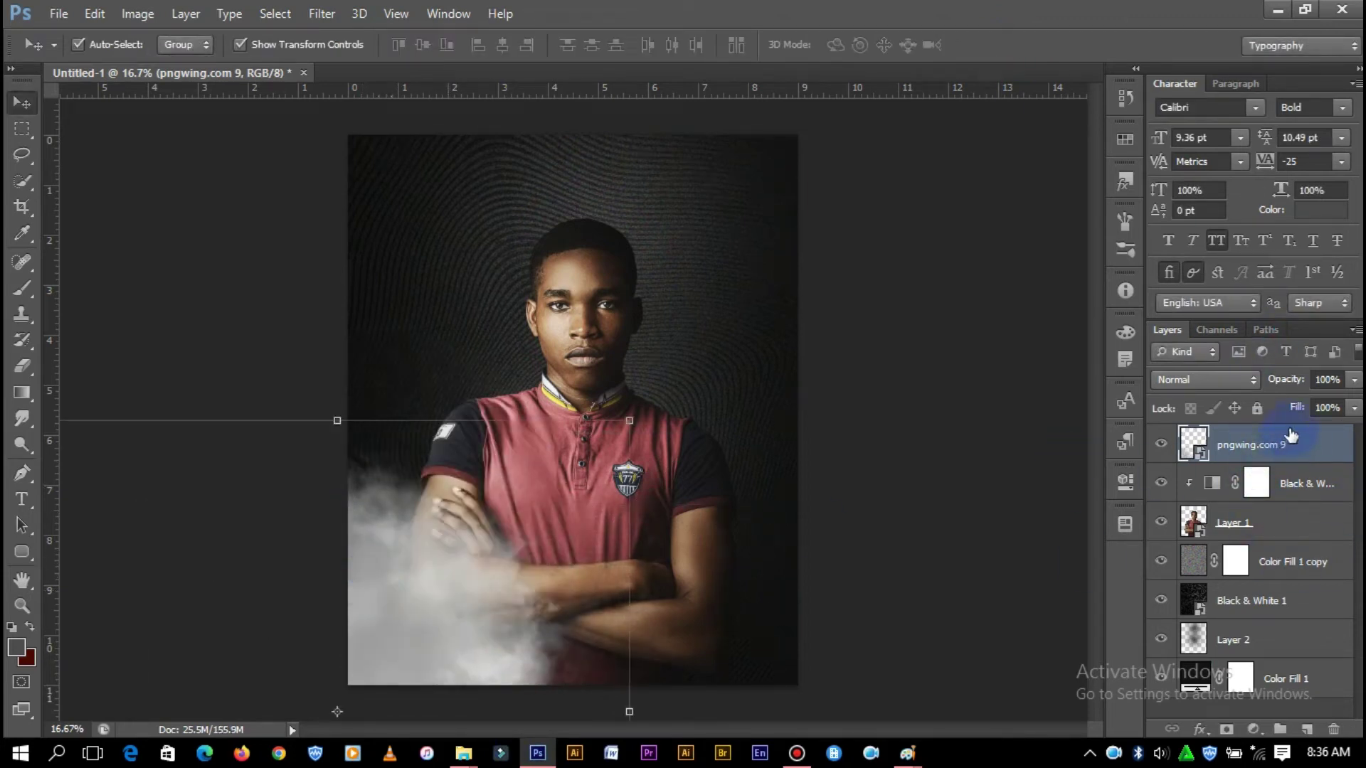
pyautogui.moveTo(1291, 436); pyautogui.dragTo(1284, 541)
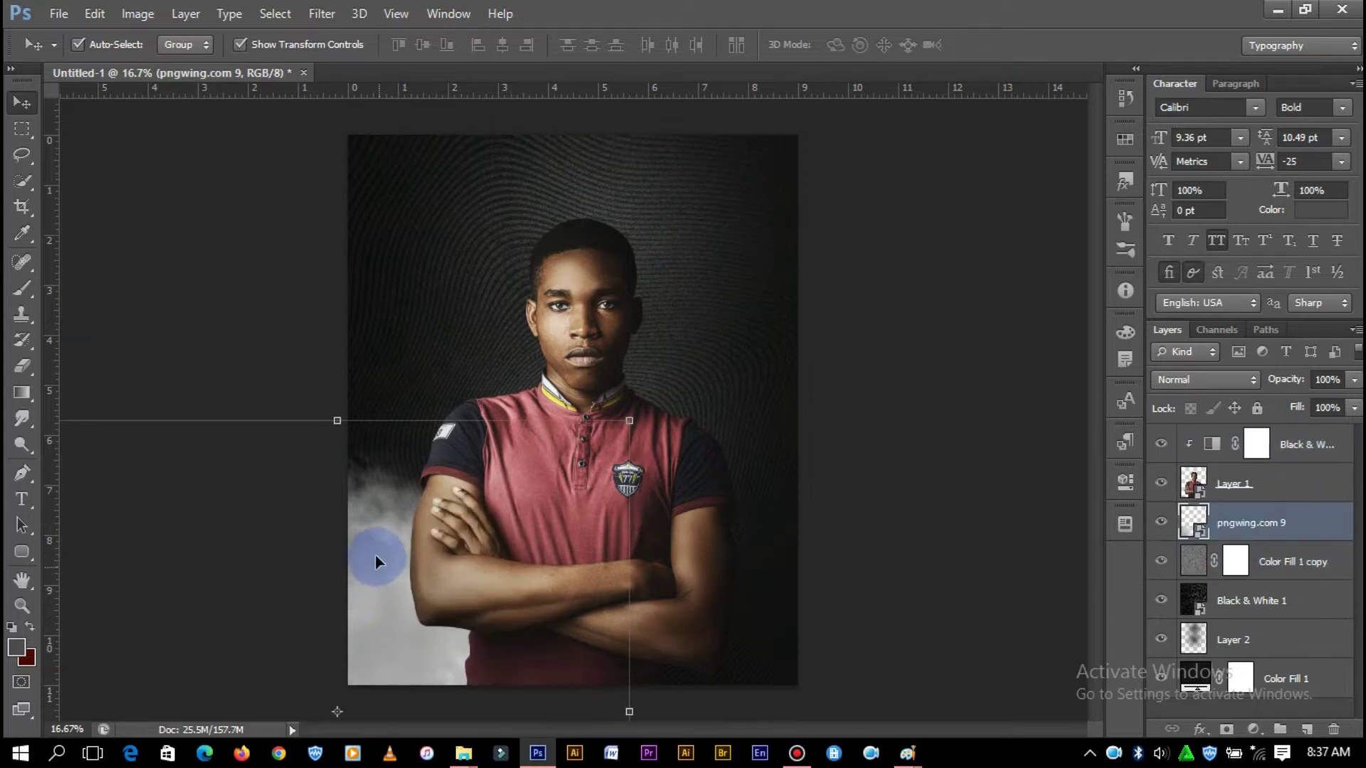
pyautogui.moveTo(376, 562); pyautogui.dragTo(527, 146)
pyautogui.moveTo(466, 382)
pyautogui.mouseDown()
pyautogui.moveTo(520, 88)
pyautogui.moveTo(481, 289)
pyautogui.mouseUp()
pyautogui.click(468, 193)
pyautogui.moveTo(469, 194); pyautogui.dragTo(373, 229)
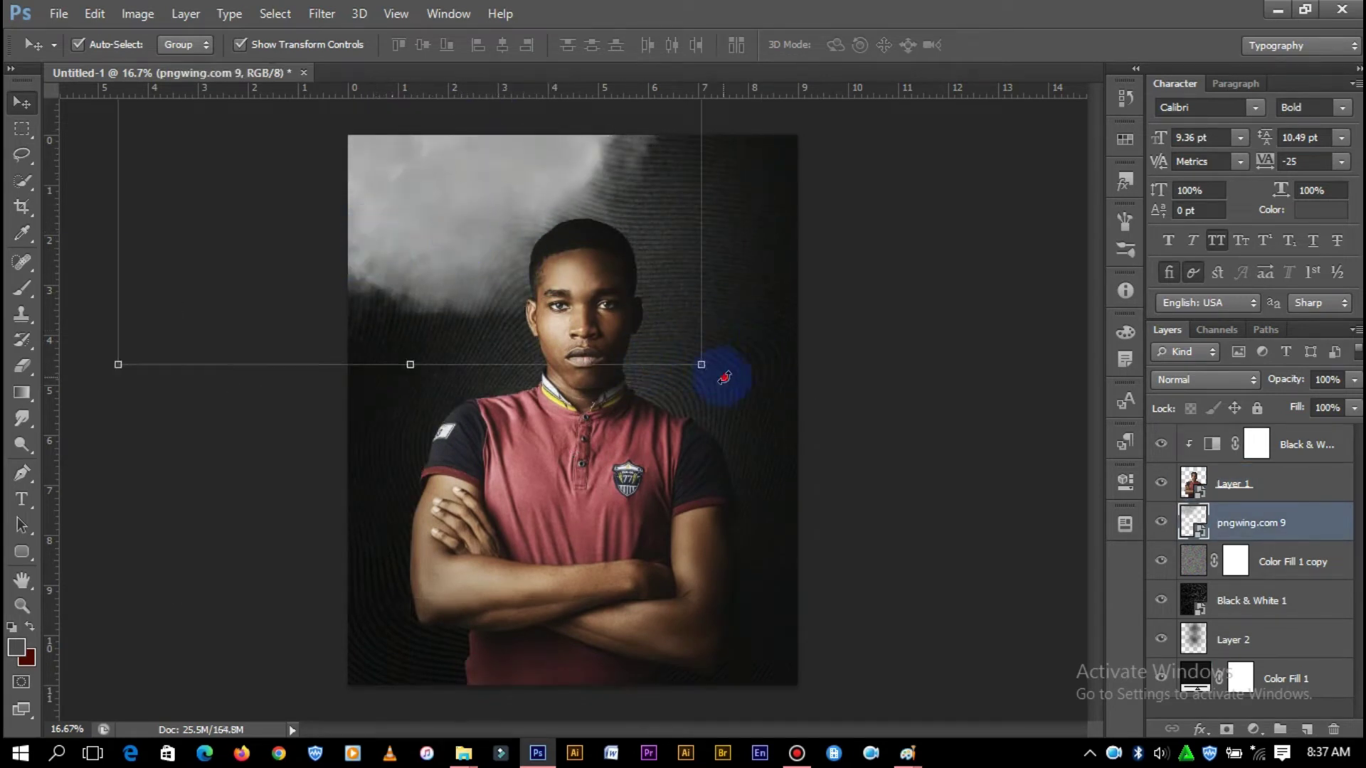
pyautogui.moveTo(724, 377); pyautogui.dragTo(530, 193)
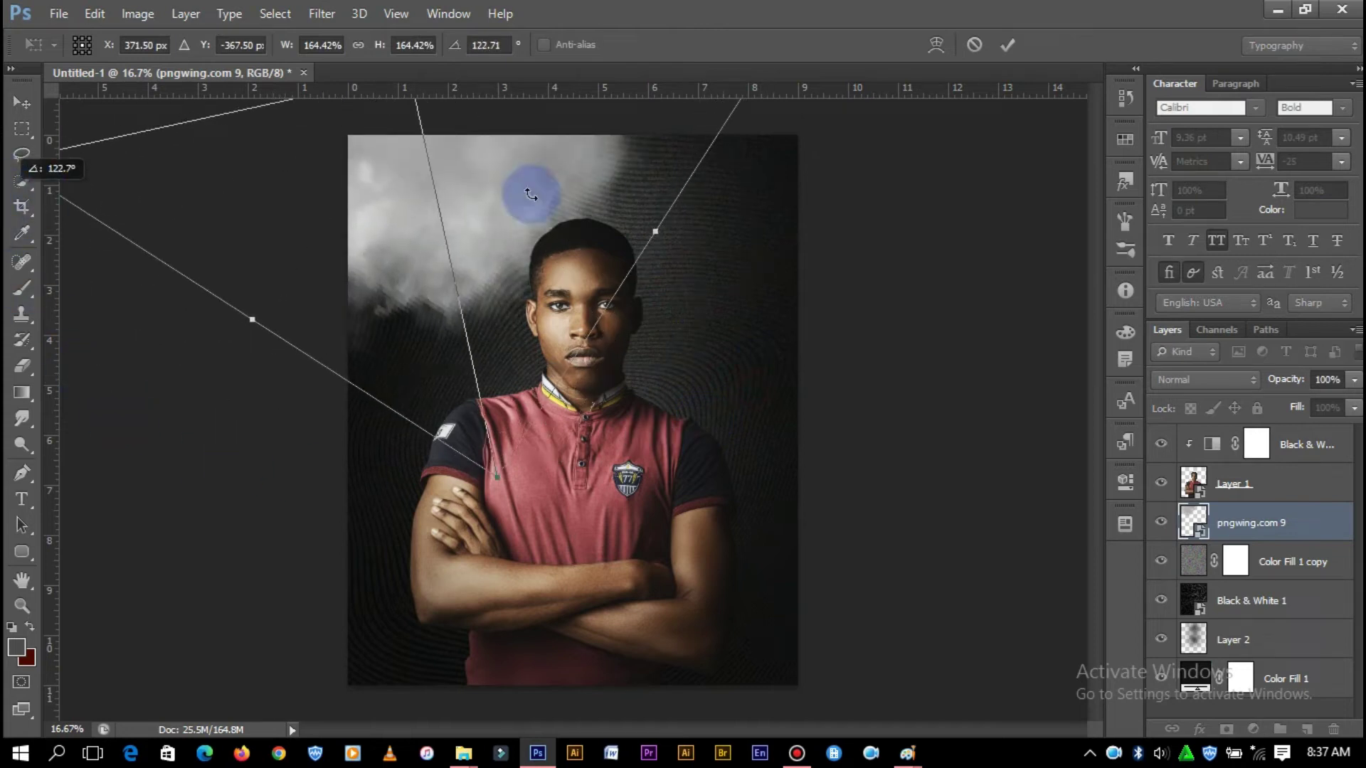
pyautogui.click(1007, 45)
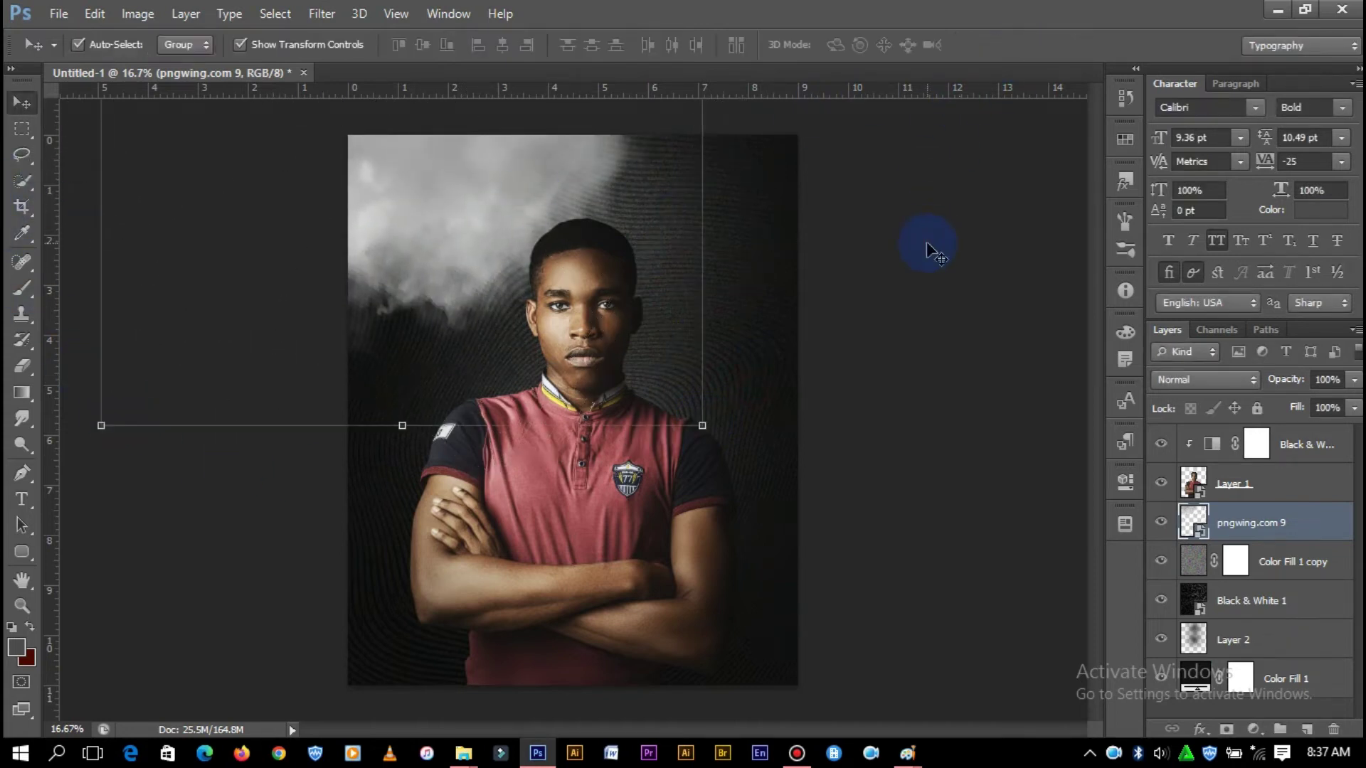
pyautogui.click(452, 229)
# - Copy the smoke to the right and merge both smoke layers into one smart object
pyautogui.moveTo(469, 223); pyautogui.dragTo(818, 328)
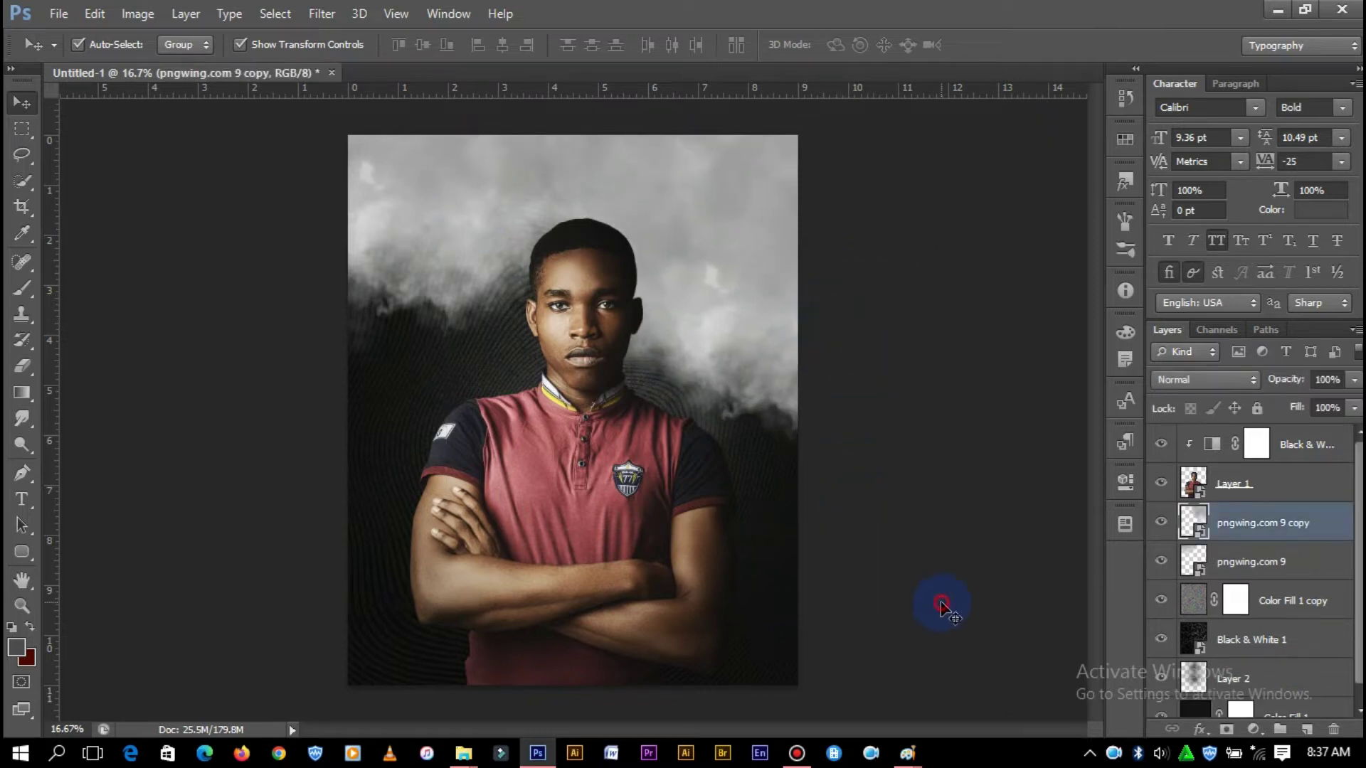
pyautogui.keyDown('ctrl'); pyautogui.click(1252, 562); pyautogui.keyUp('ctrl')
pyautogui.rightClick(1252, 562)
pyautogui.click(934, 190)
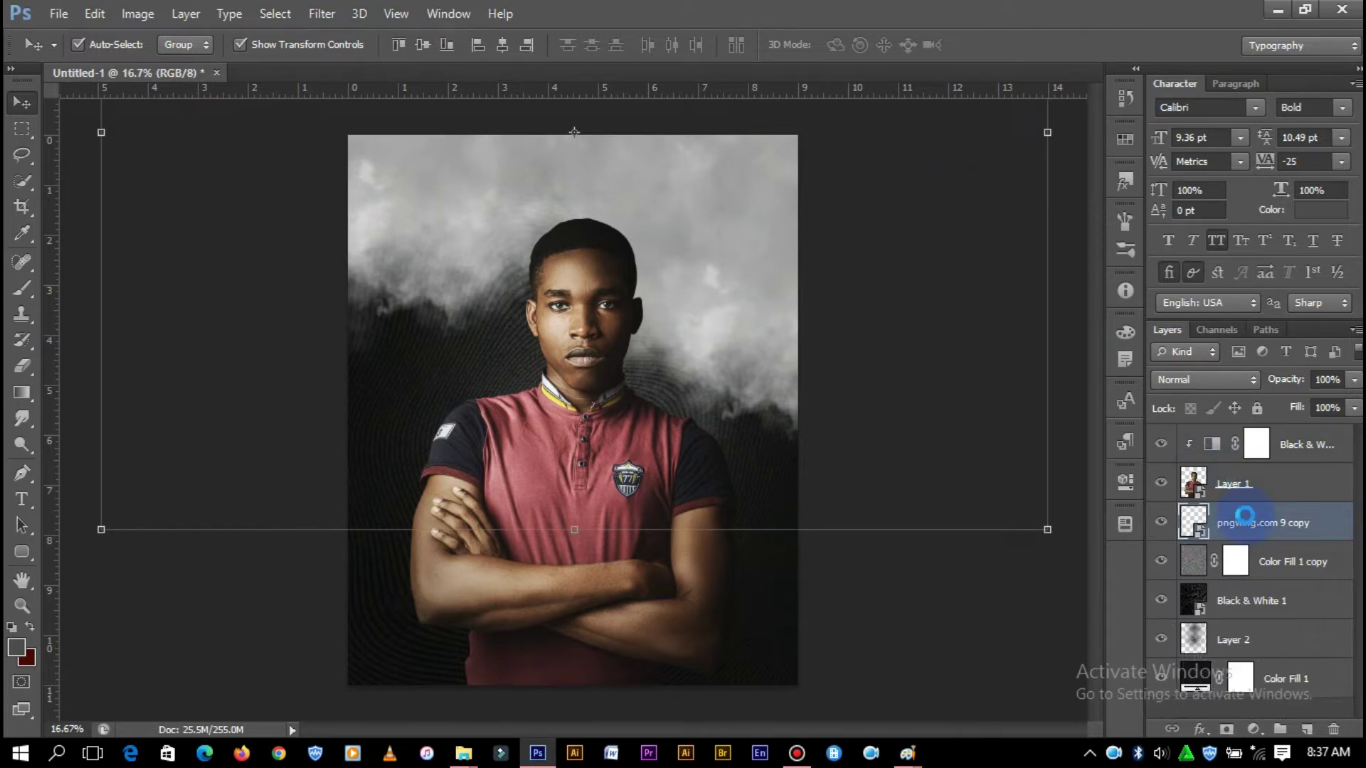
# - Fade the cloud layer's fill to 9% and duplicate it
pyautogui.click(1356, 409)
pyautogui.moveTo(1317, 434); pyautogui.dragTo(1261, 436)
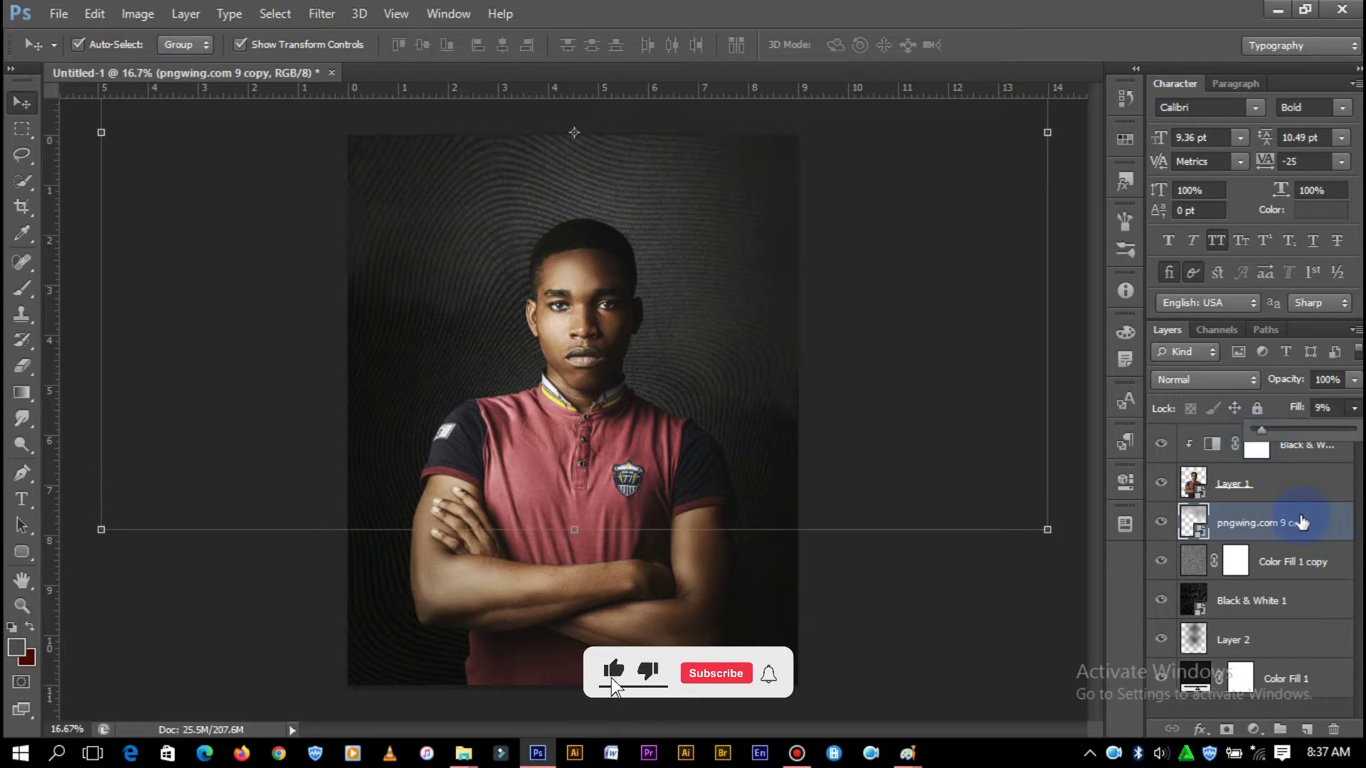
pyautogui.click(1265, 519)
pyautogui.moveTo(1274, 526); pyautogui.dragTo(1283, 501)
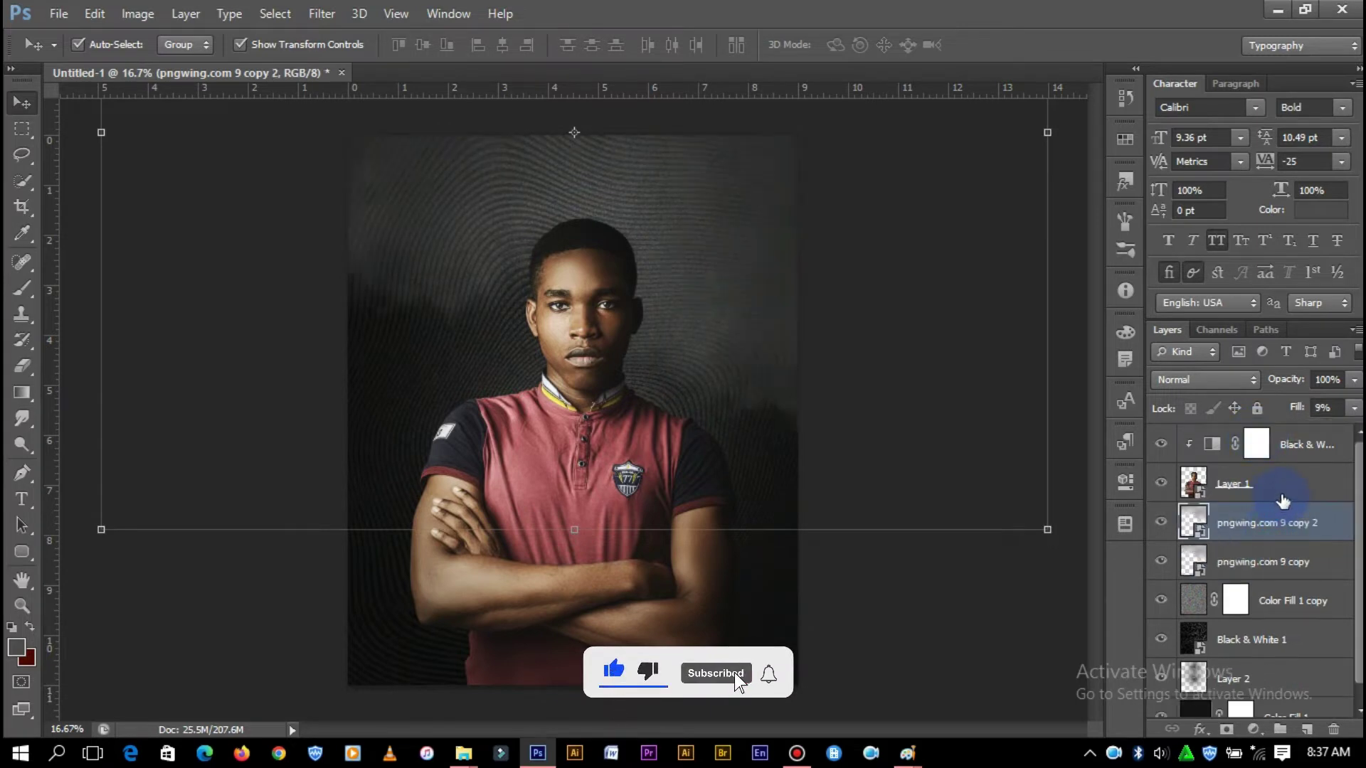
# - Set the cloud copy to Overlay blending at 100% fill
pyautogui.click(1354, 410)
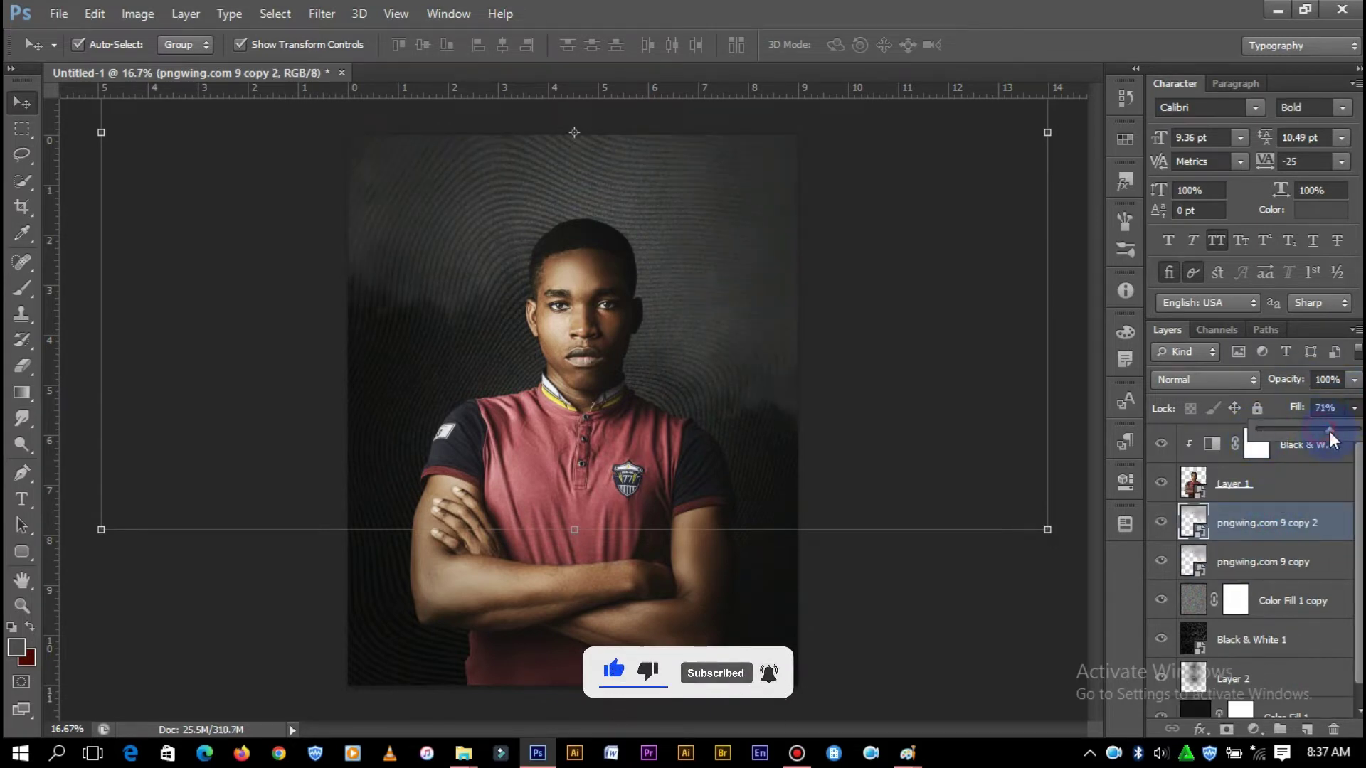
pyautogui.click(1219, 379)
pyautogui.click(1186, 259)
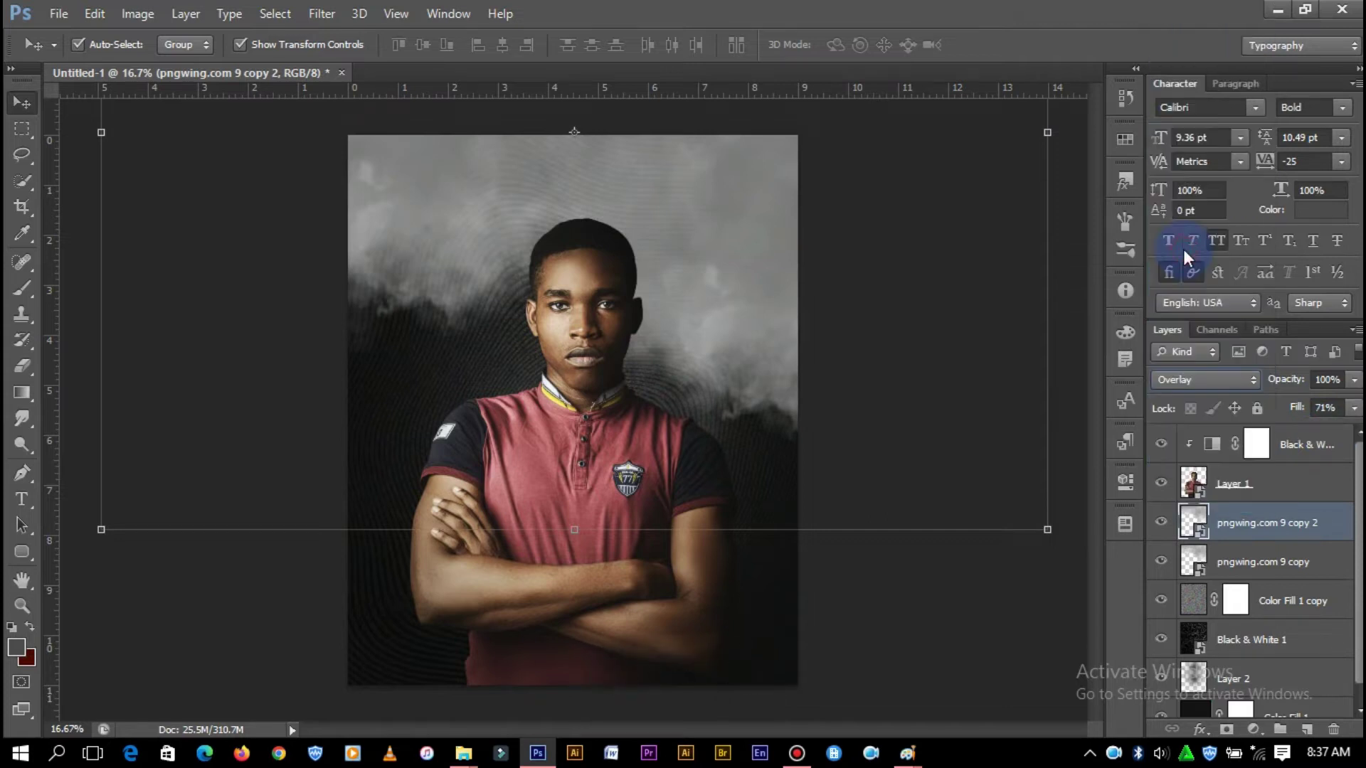
pyautogui.moveTo(1354, 408); pyautogui.dragTo(1358, 430)
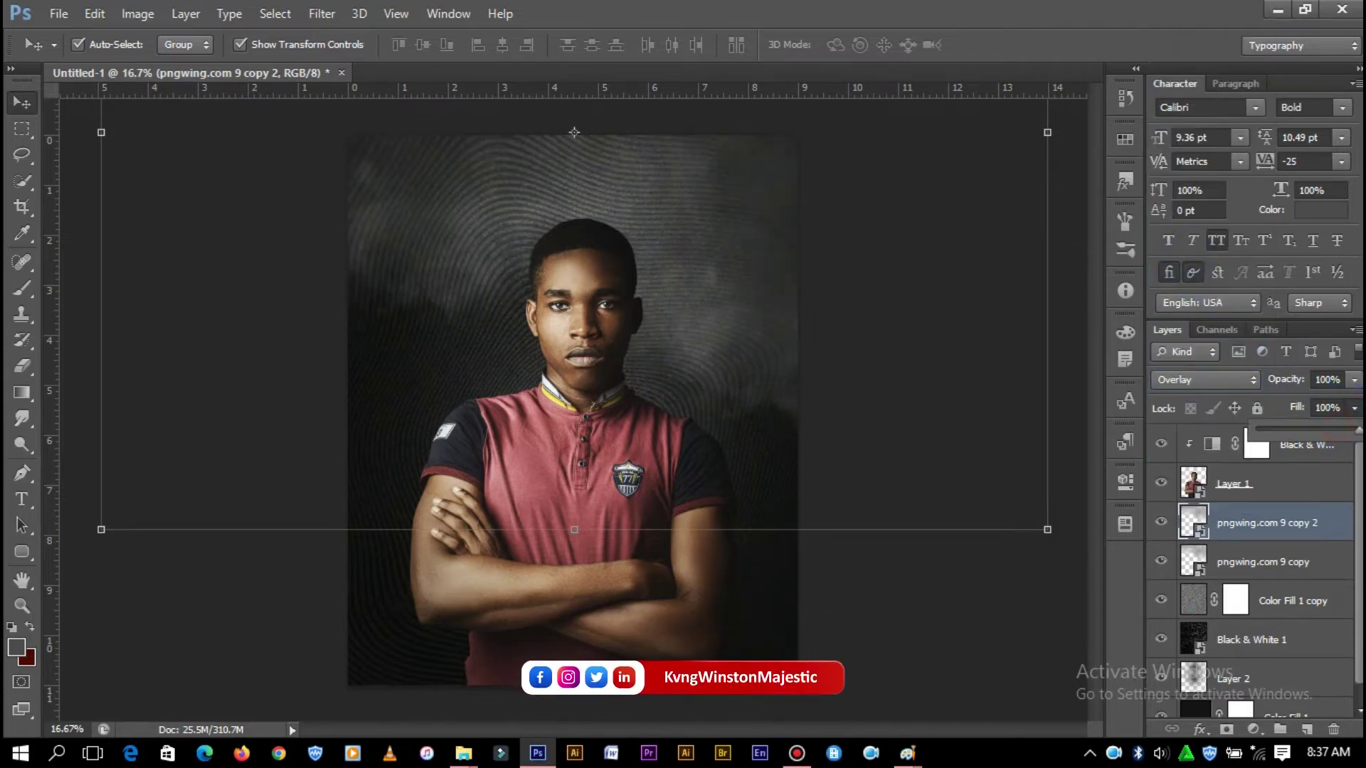
pyautogui.click(911, 306)
pyautogui.hotkey('ctrl', '+')
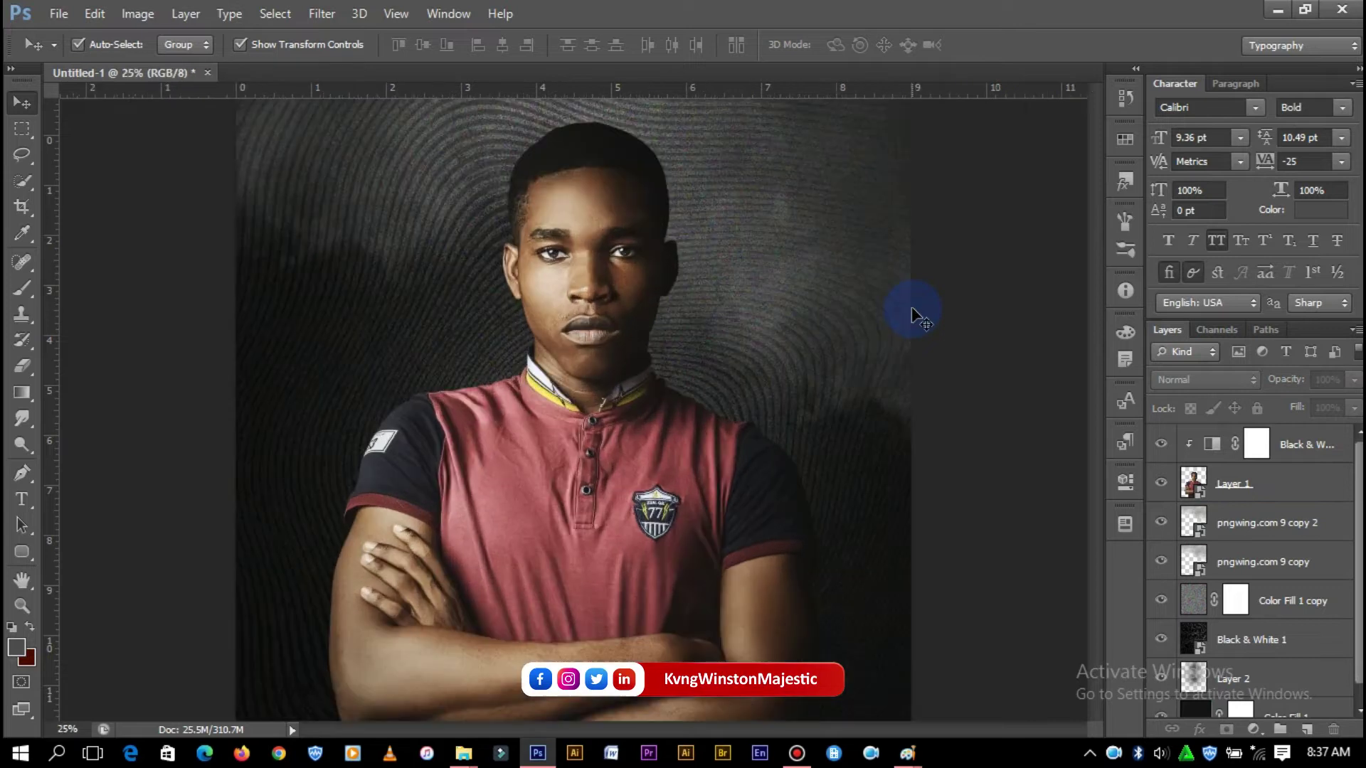
pyautogui.hotkey('ctrl', '+')
pyautogui.hotkey('ctrl', '-')
pyautogui.hotkey('ctrl', '-')
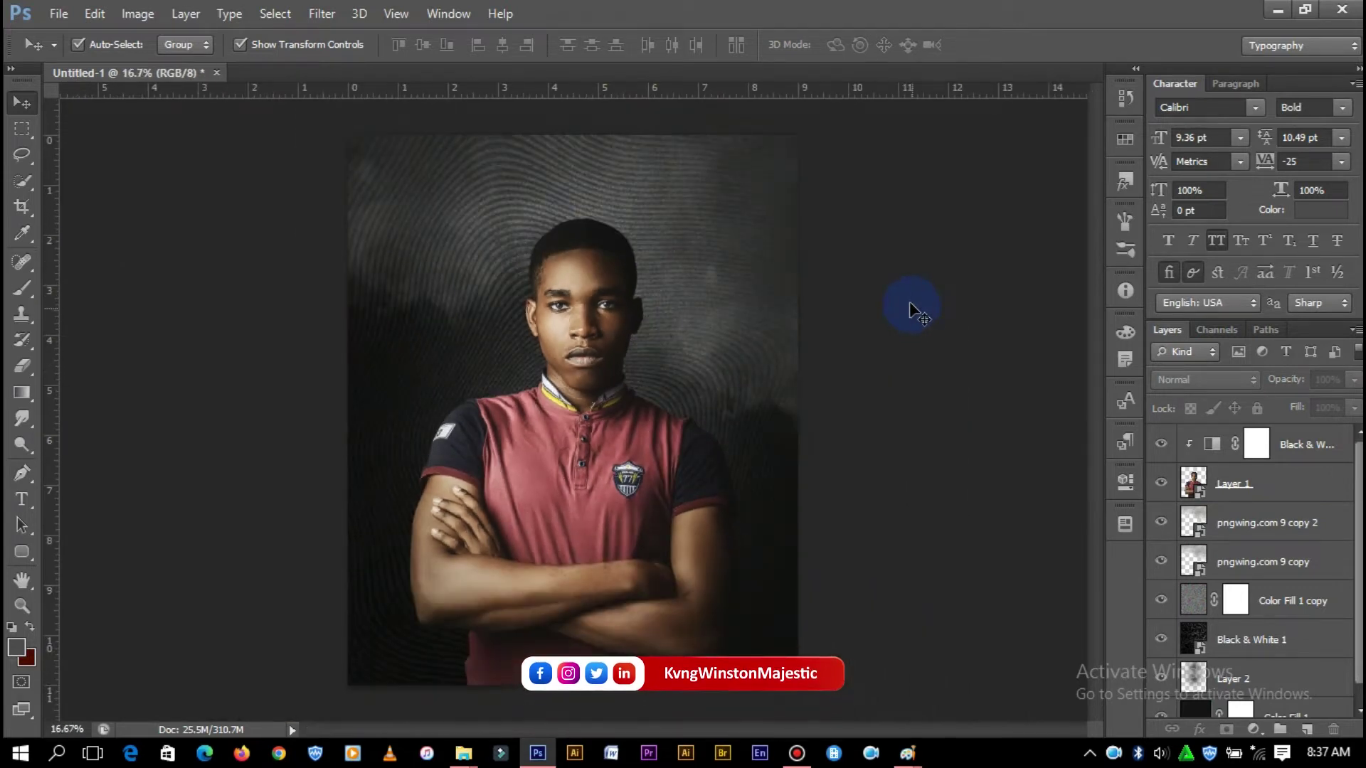
# - Select both cloud layers and flip them horizontally with Edit > Transform > Flip Horizontal
pyautogui.click(694, 259)
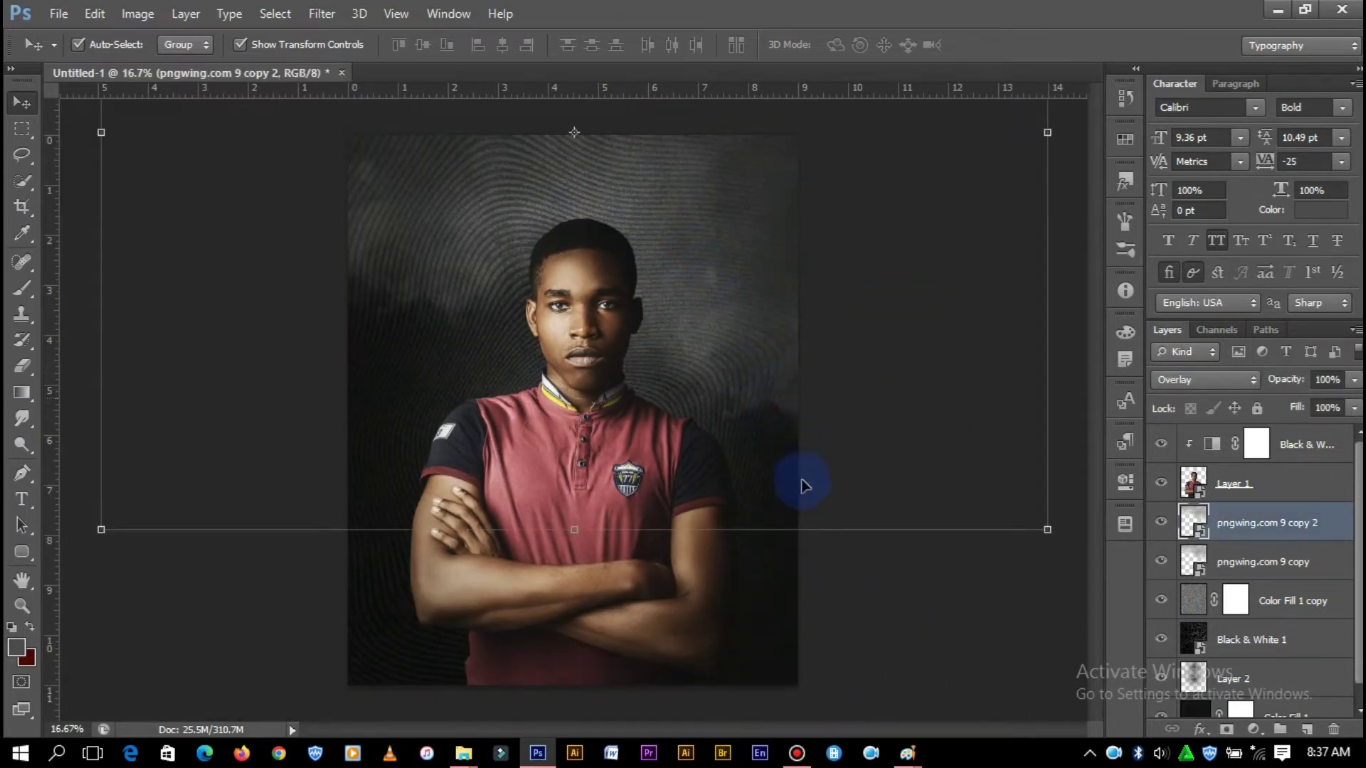
pyautogui.click(137, 13)
pyautogui.click(96, 13)
pyautogui.click(1261, 561)
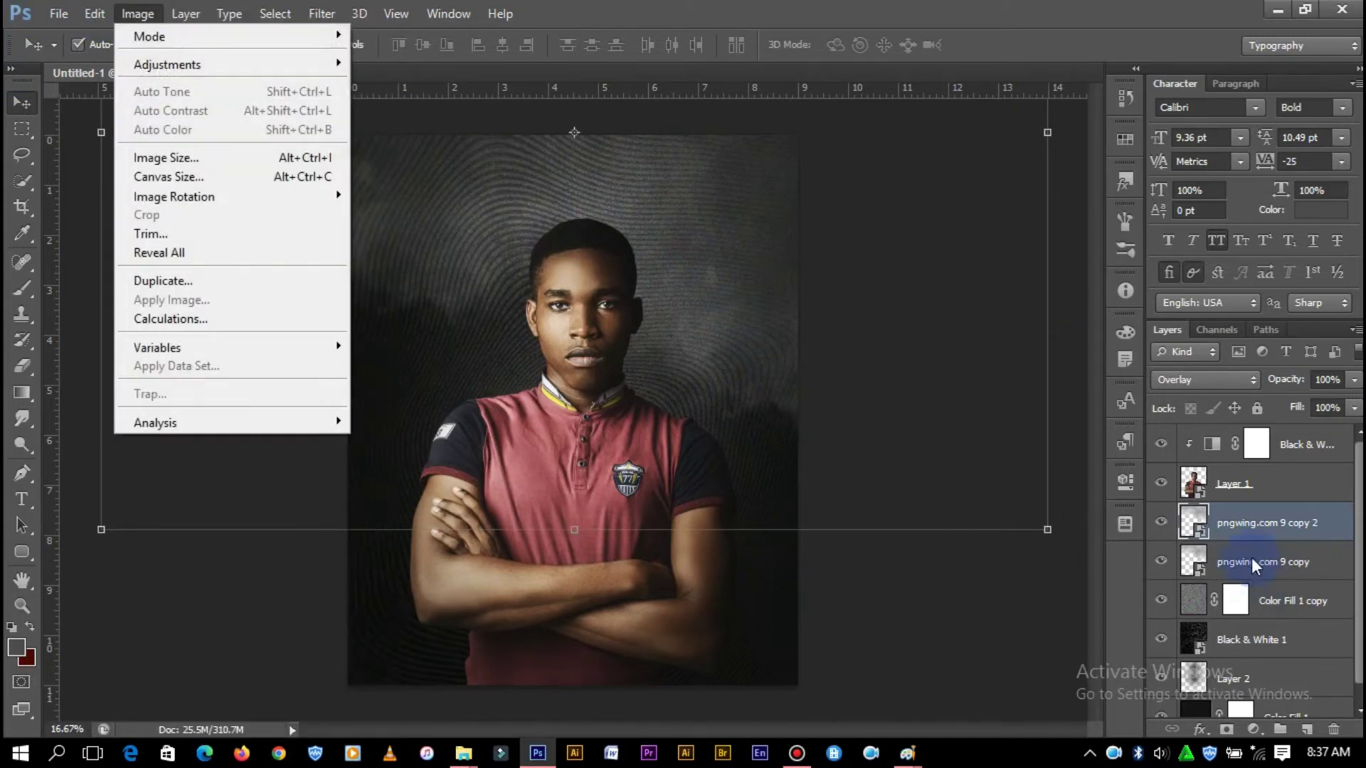
pyautogui.keyDown('ctrl'); pyautogui.click(1261, 531); pyautogui.keyUp('ctrl')
pyautogui.click(137, 13)
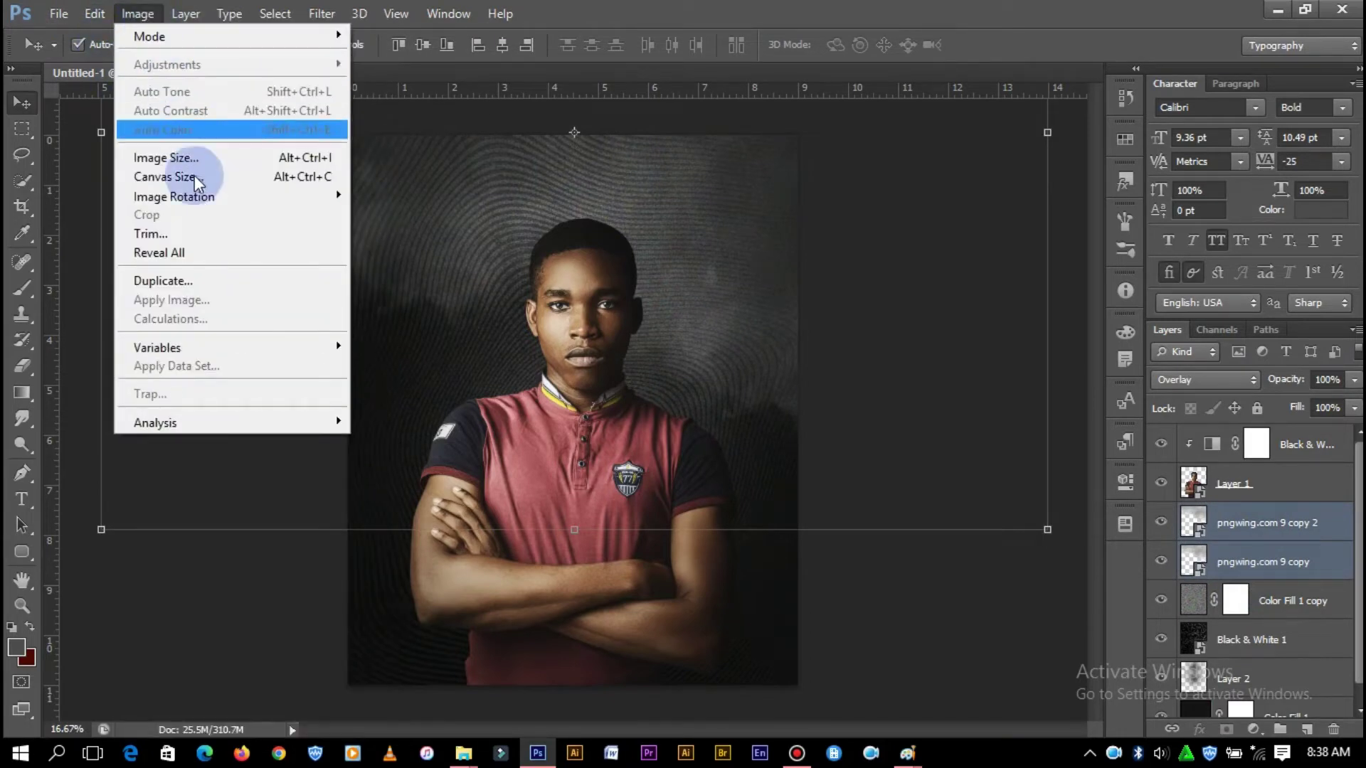
pyautogui.moveTo(160, 396)
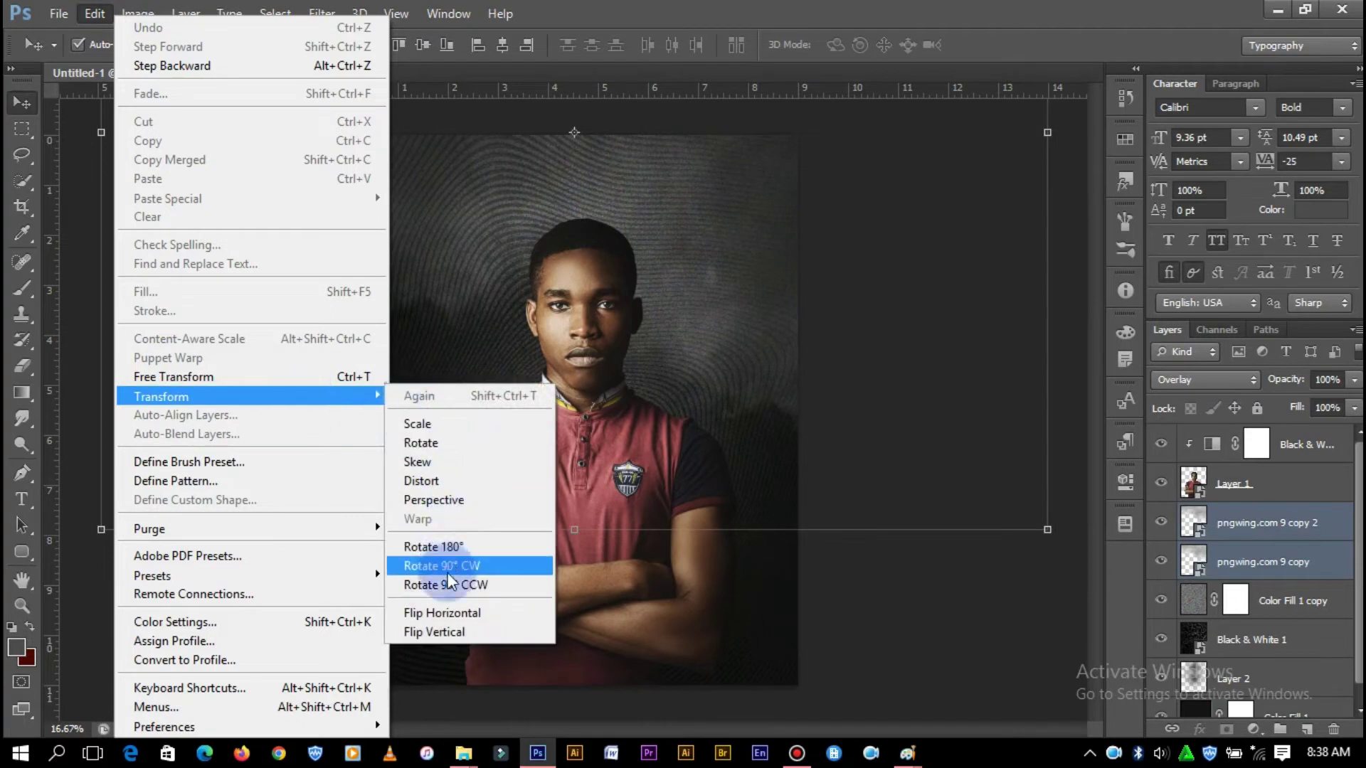
pyautogui.click(454, 612)
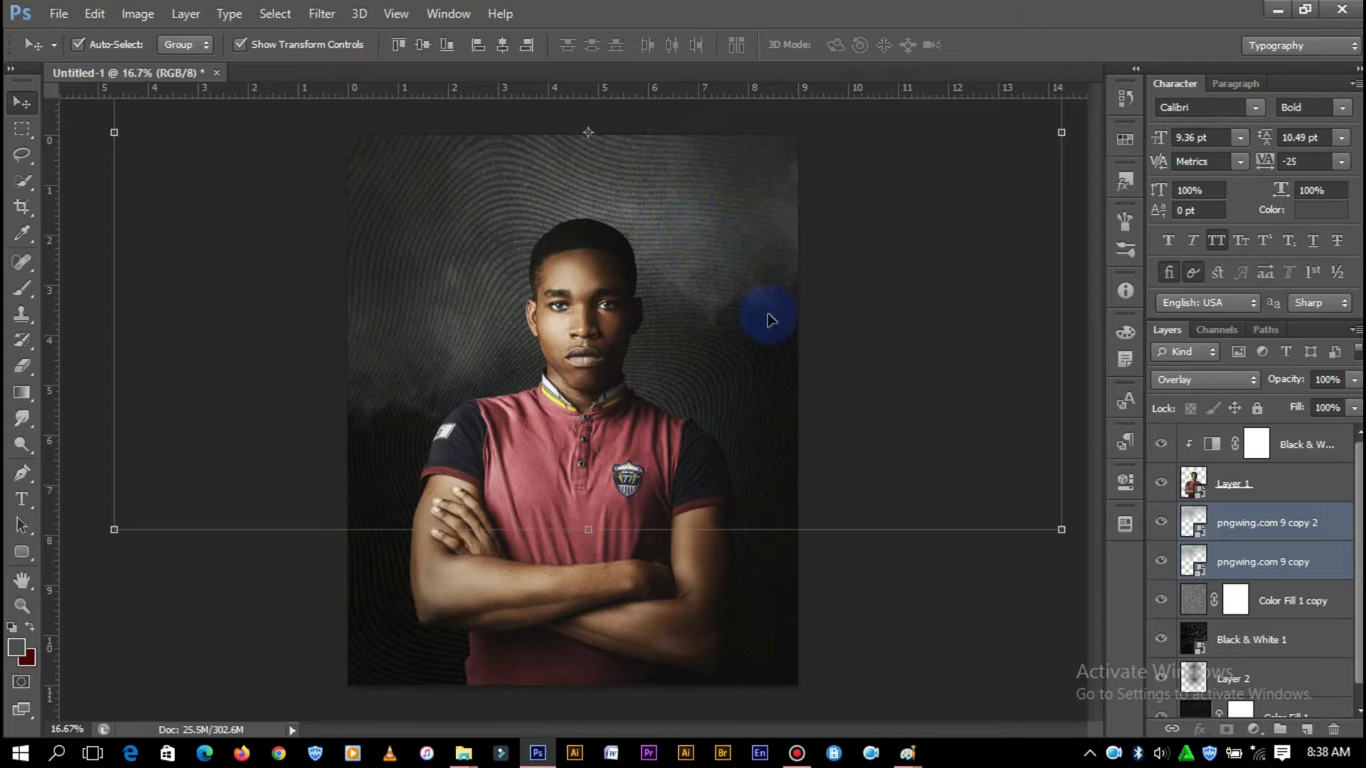
pyautogui.click(862, 266)
pyautogui.click(694, 253)
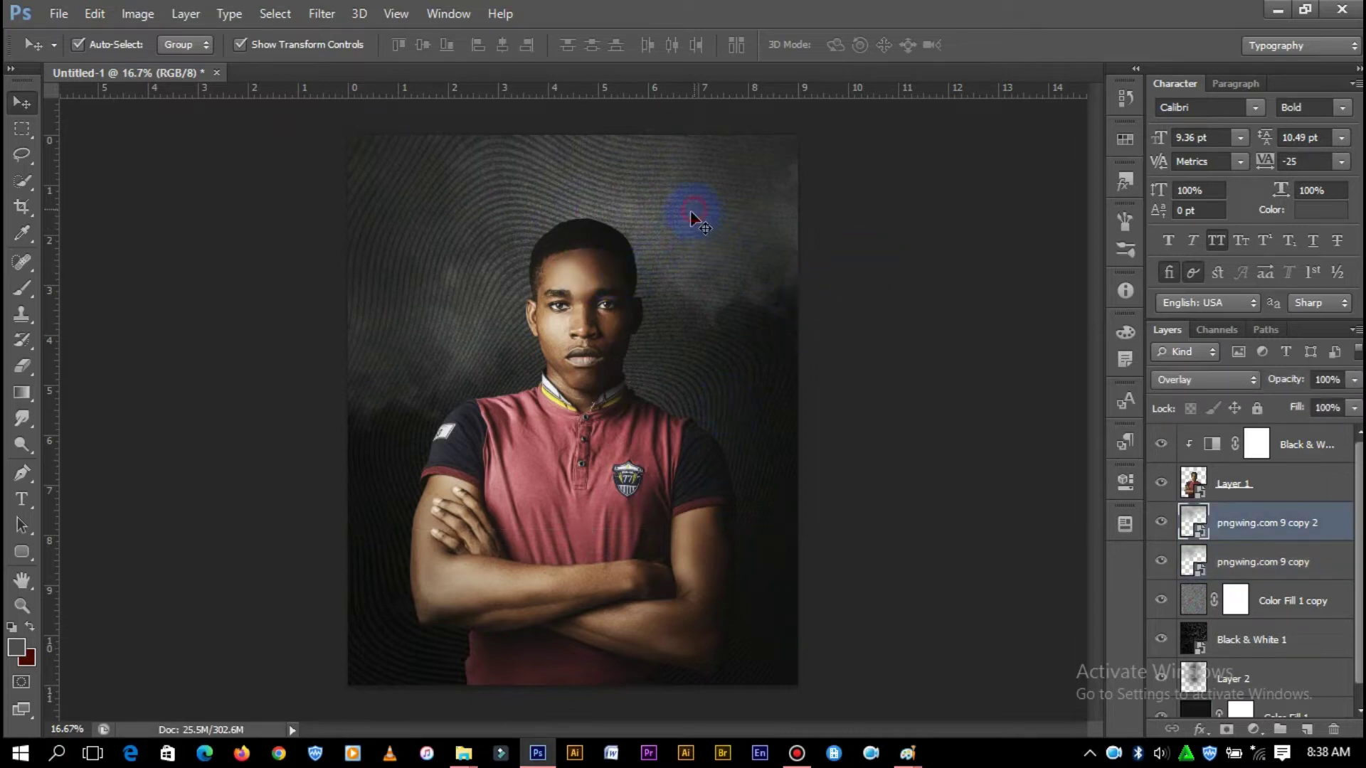
# - Add a new empty layer and set the foreground colour to black
pyautogui.click(1308, 731)
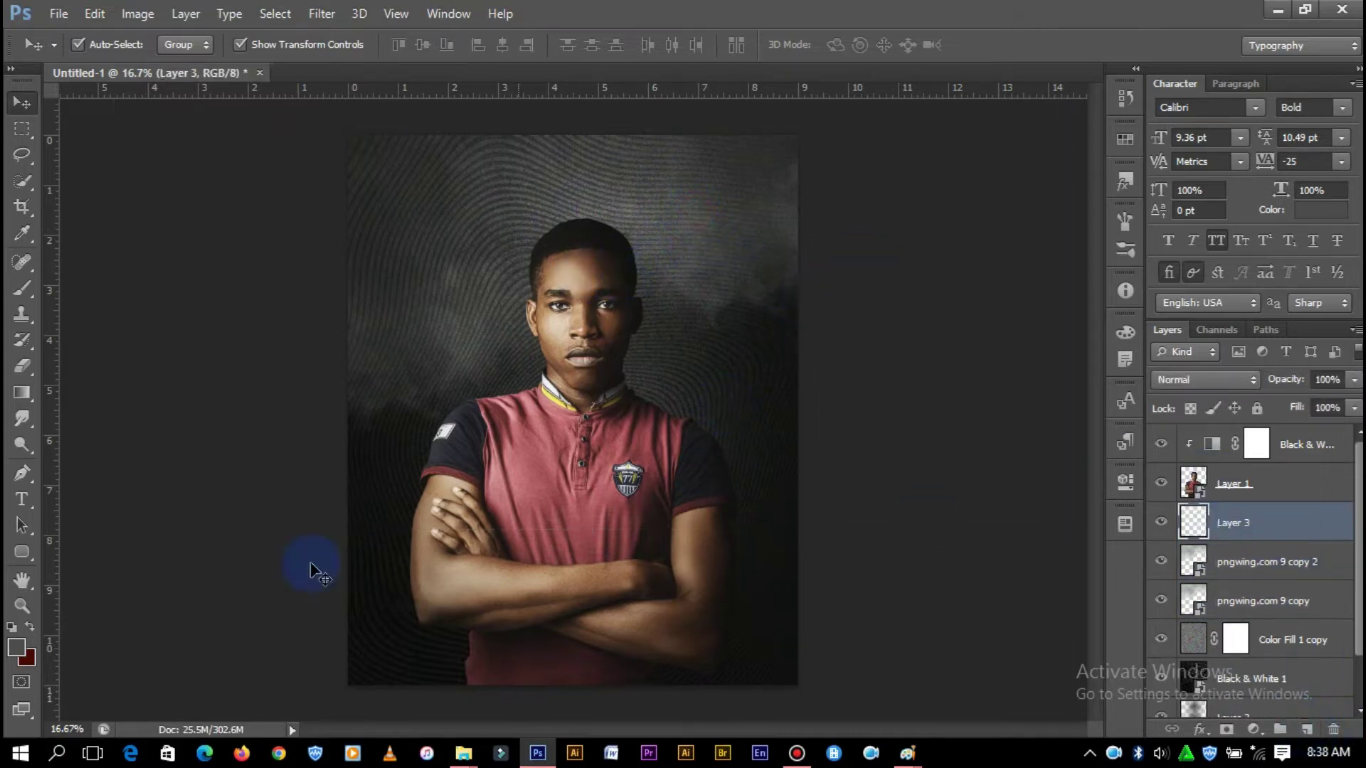
pyautogui.click(16, 644)
pyautogui.click(638, 514)
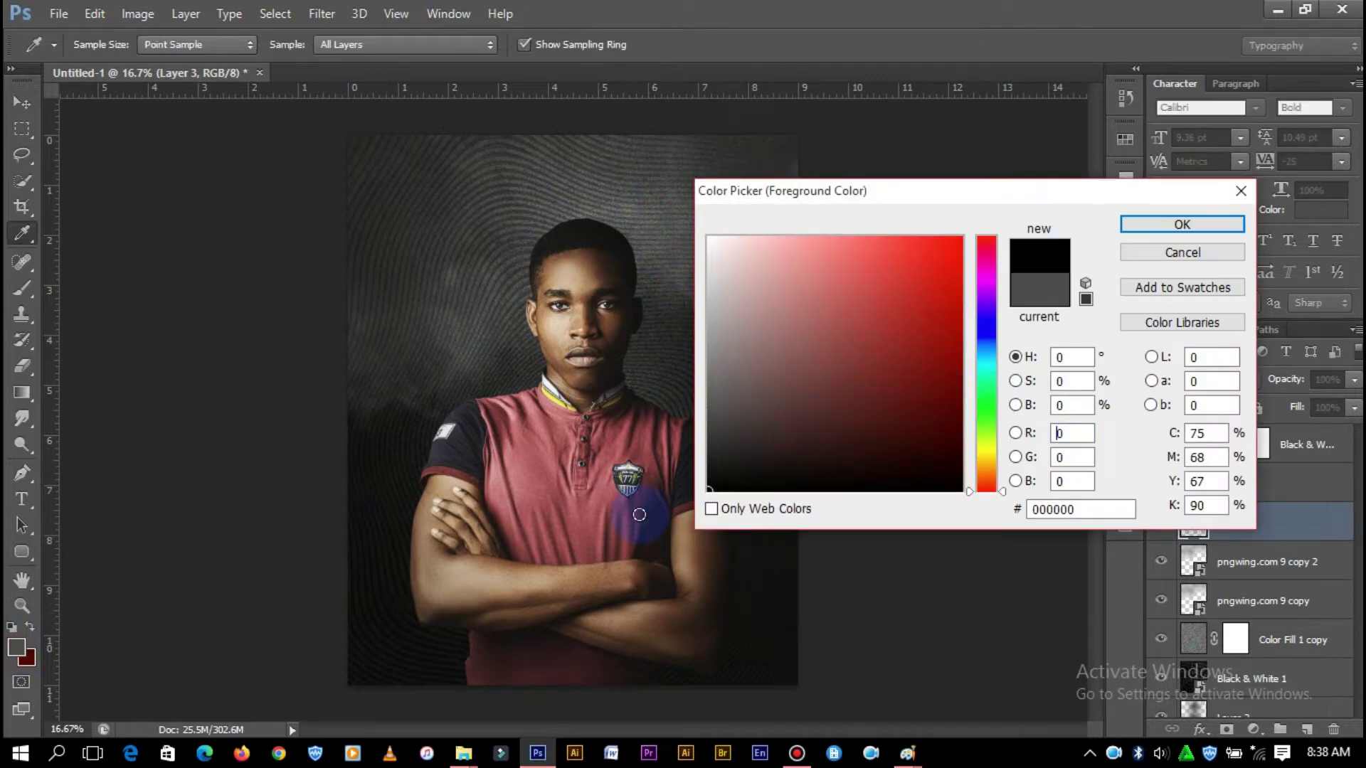
pyautogui.click(1195, 229)
# - Switch to the Brush tool and set it to a very large size
pyautogui.press('b')
pyautogui.moveTo(609, 284); pyautogui.dragTo(808, 404)
pyautogui.rightClick(654, 400)
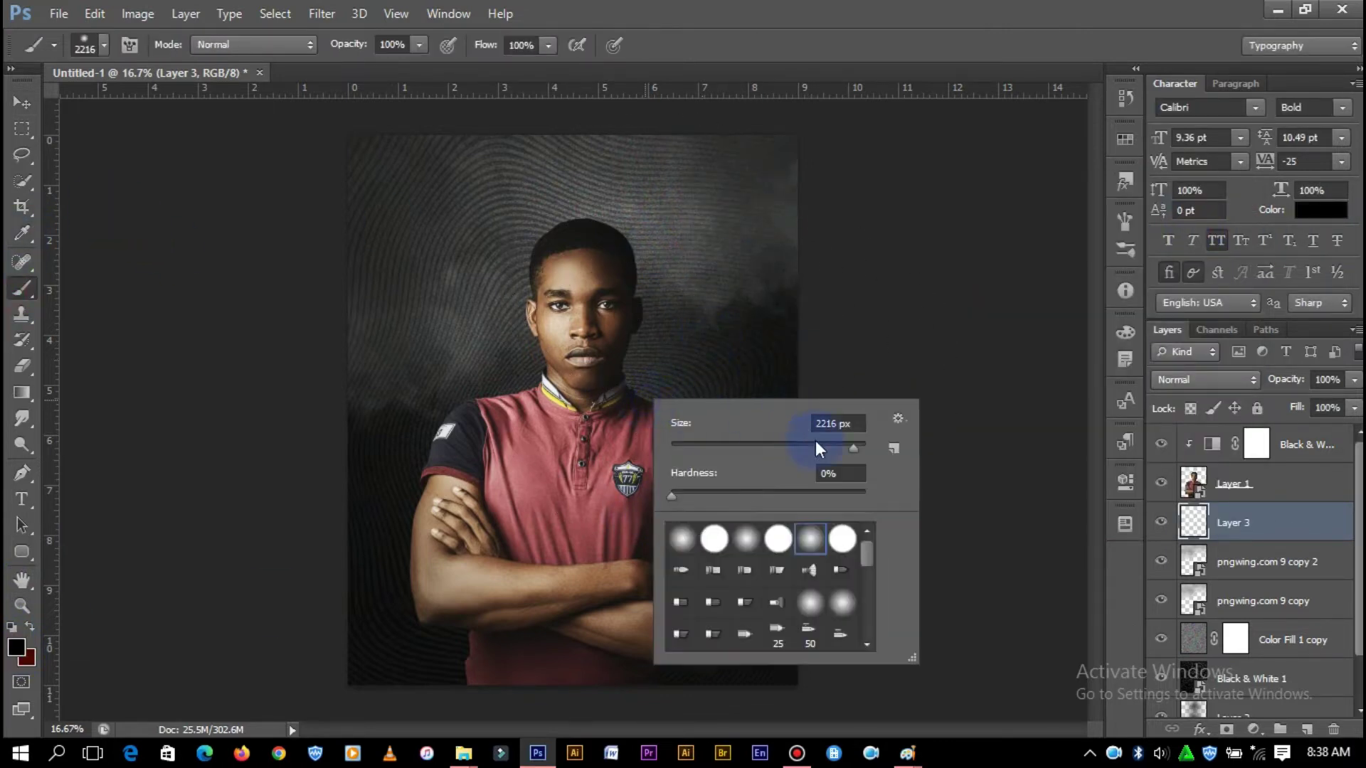
pyautogui.click(855, 442)
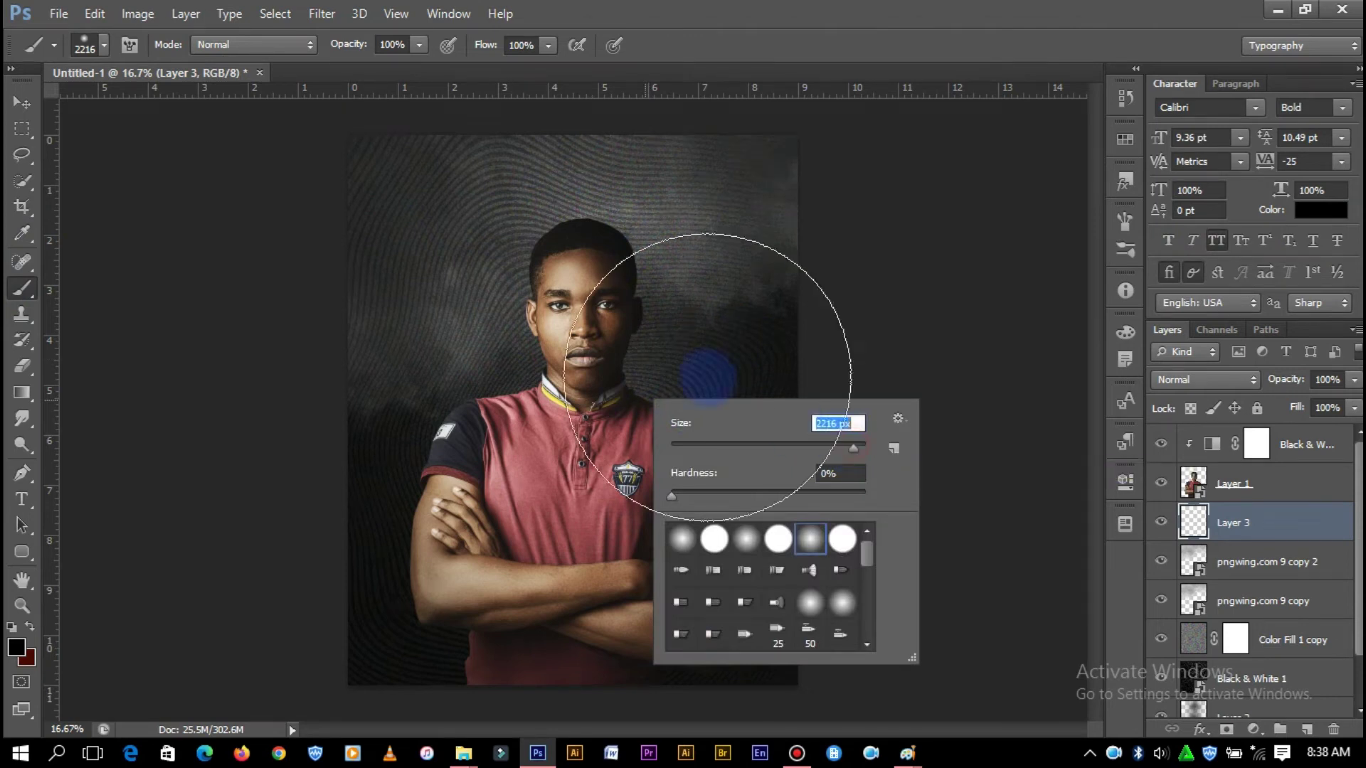
pyautogui.click(838, 446)
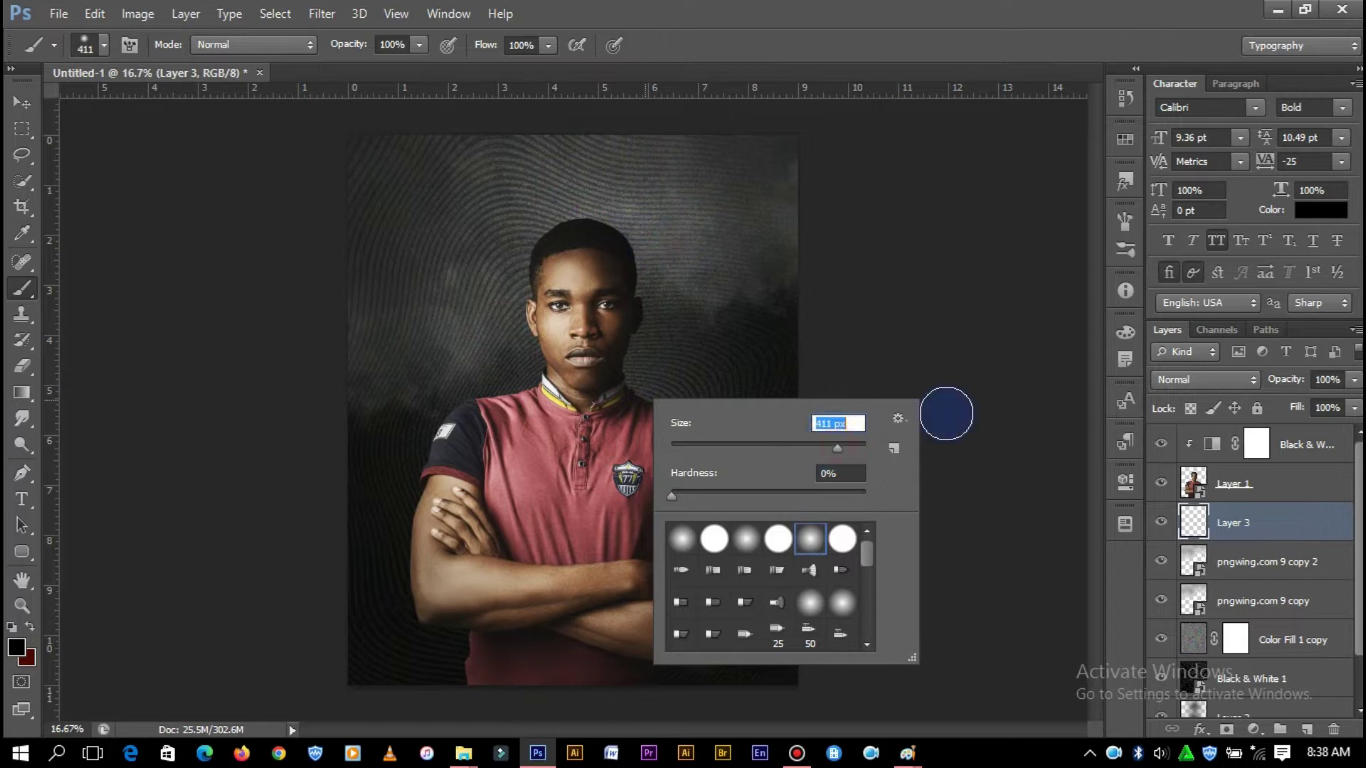
pyautogui.click(855, 447)
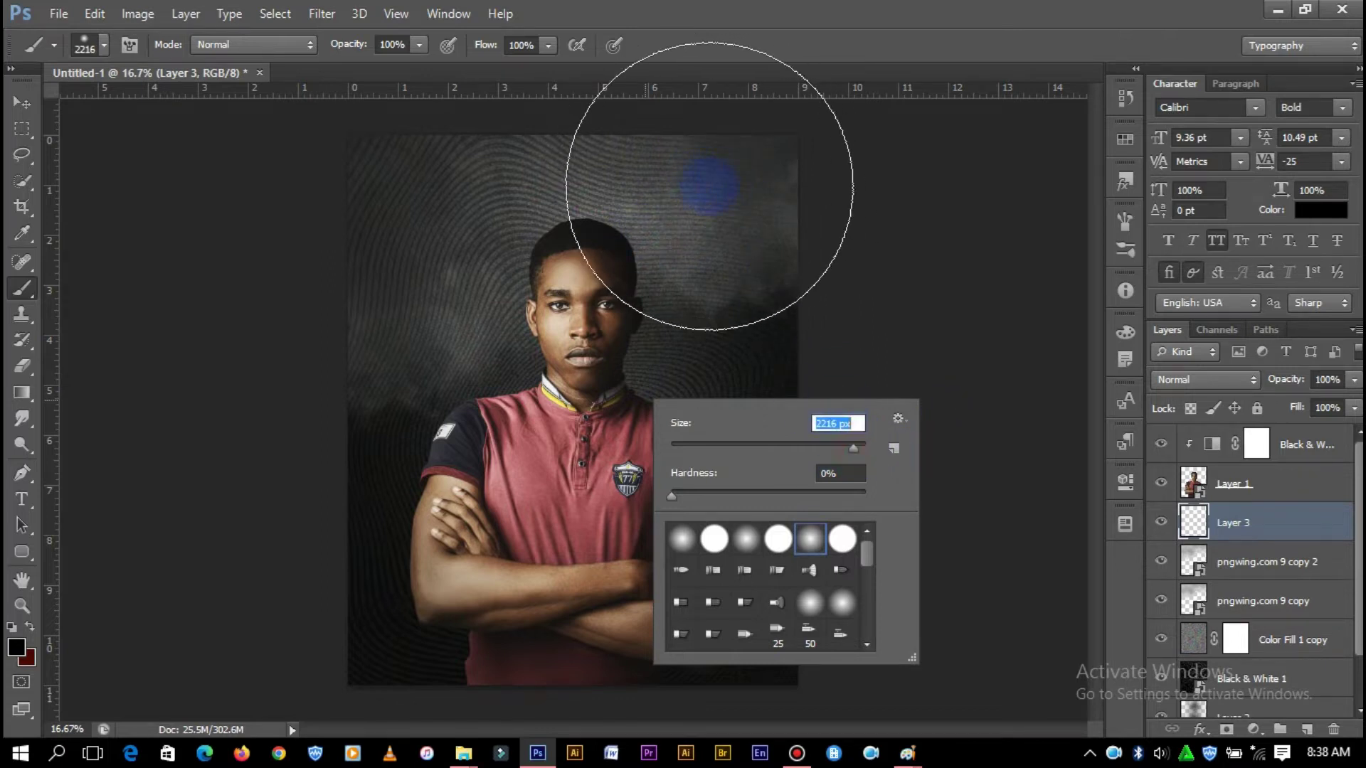
pyautogui.click(713, 171)
# - Paint black over the right-side background, then lower the layer's fill to soften it
pyautogui.moveTo(785, 321)
pyautogui.mouseDown()
pyautogui.moveTo(823, 406)
pyautogui.moveTo(793, 356)
pyautogui.mouseUp()
pyautogui.moveTo(778, 311)
pyautogui.mouseDown()
pyautogui.moveTo(762, 219)
pyautogui.moveTo(707, 137)
pyautogui.mouseUp()
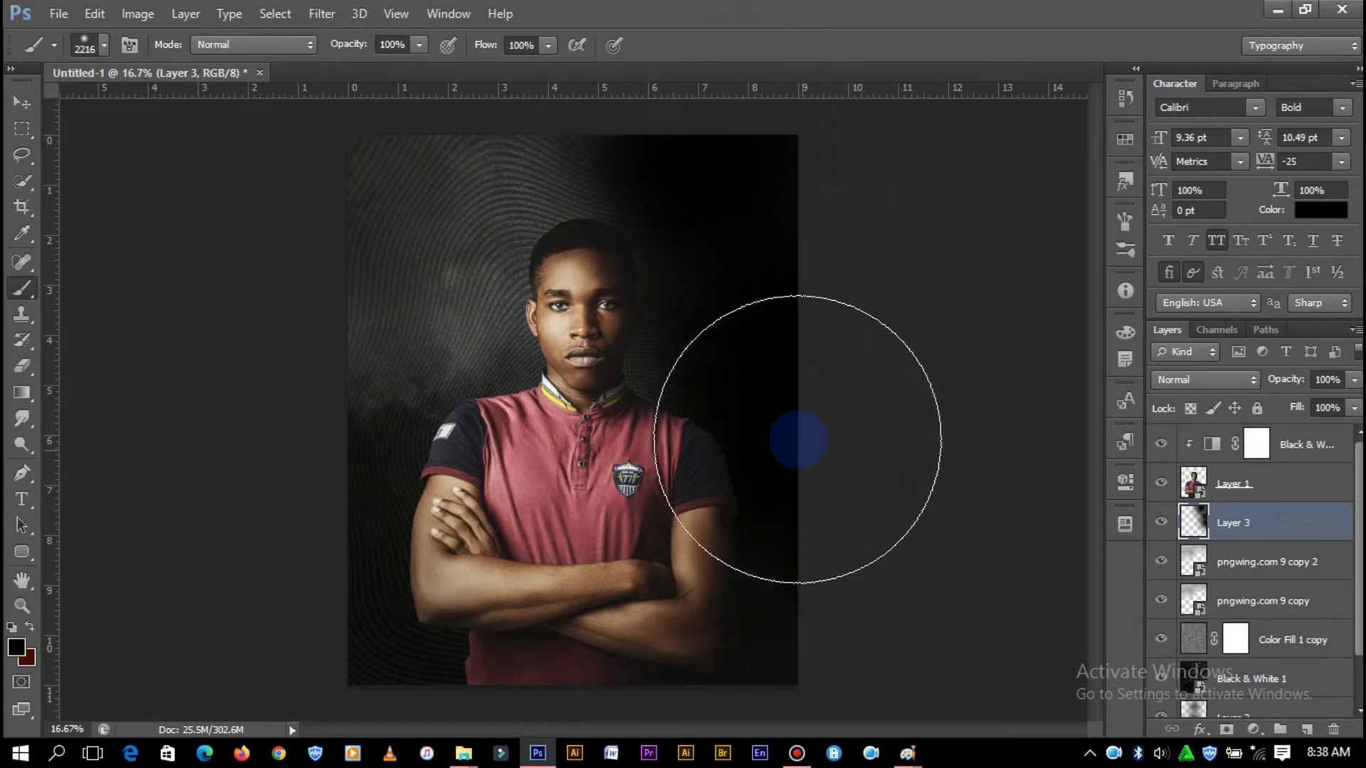
pyautogui.moveTo(800, 442); pyautogui.dragTo(754, 371)
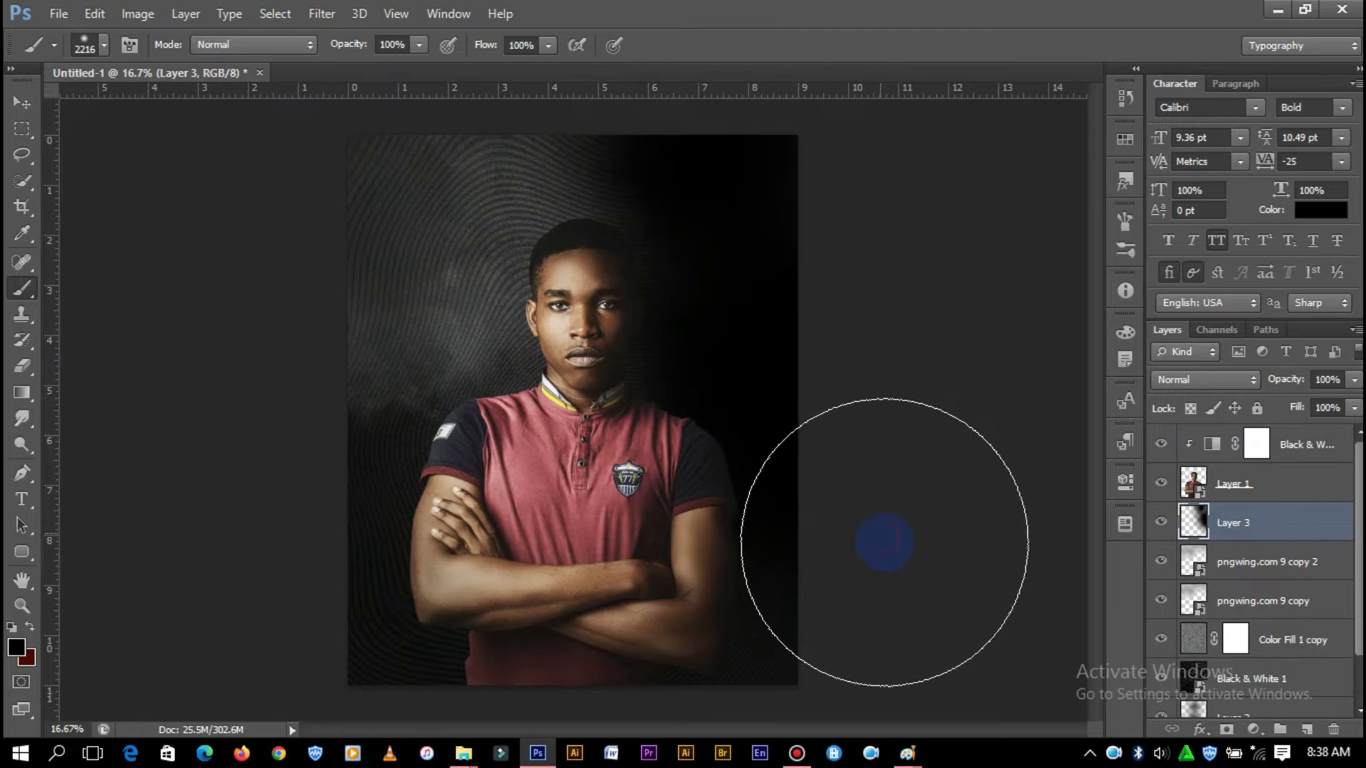
pyautogui.click(23, 104)
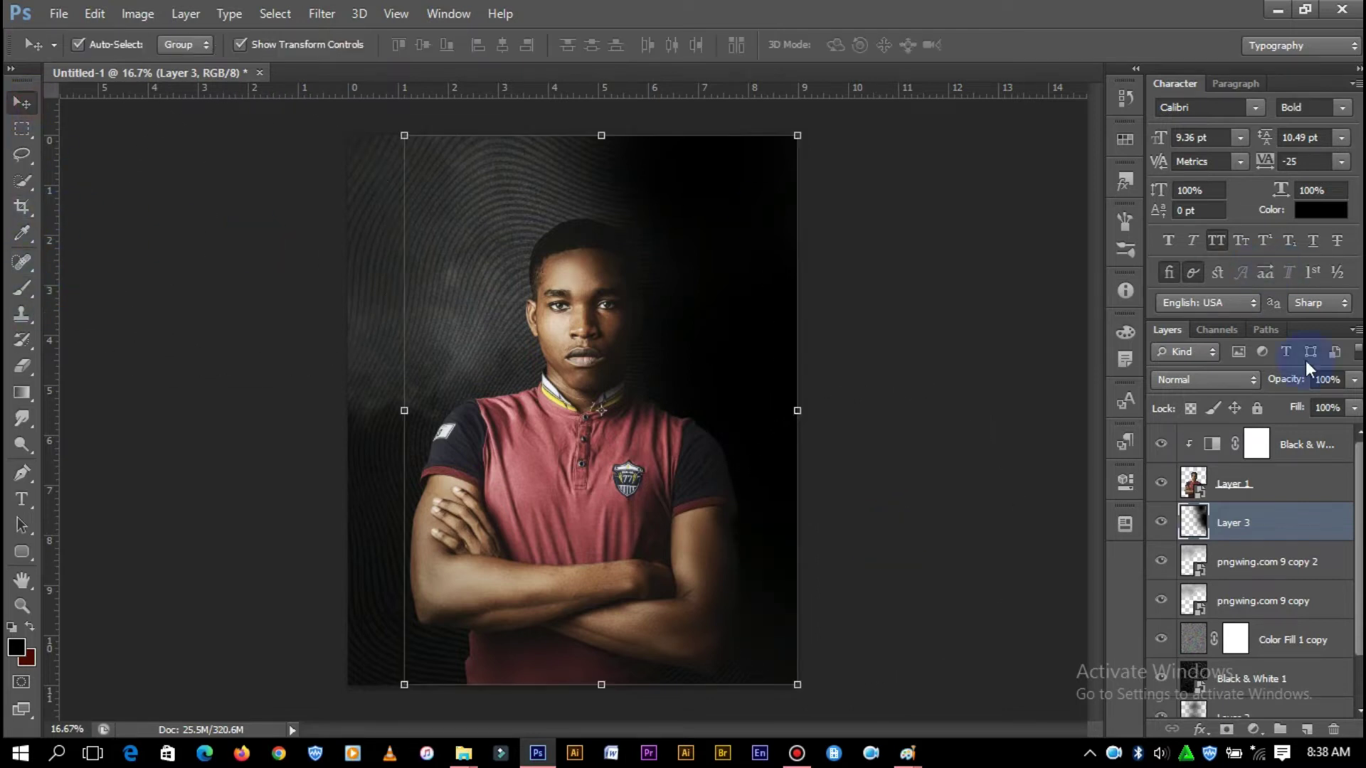
pyautogui.moveTo(1343, 429); pyautogui.dragTo(1325, 429)
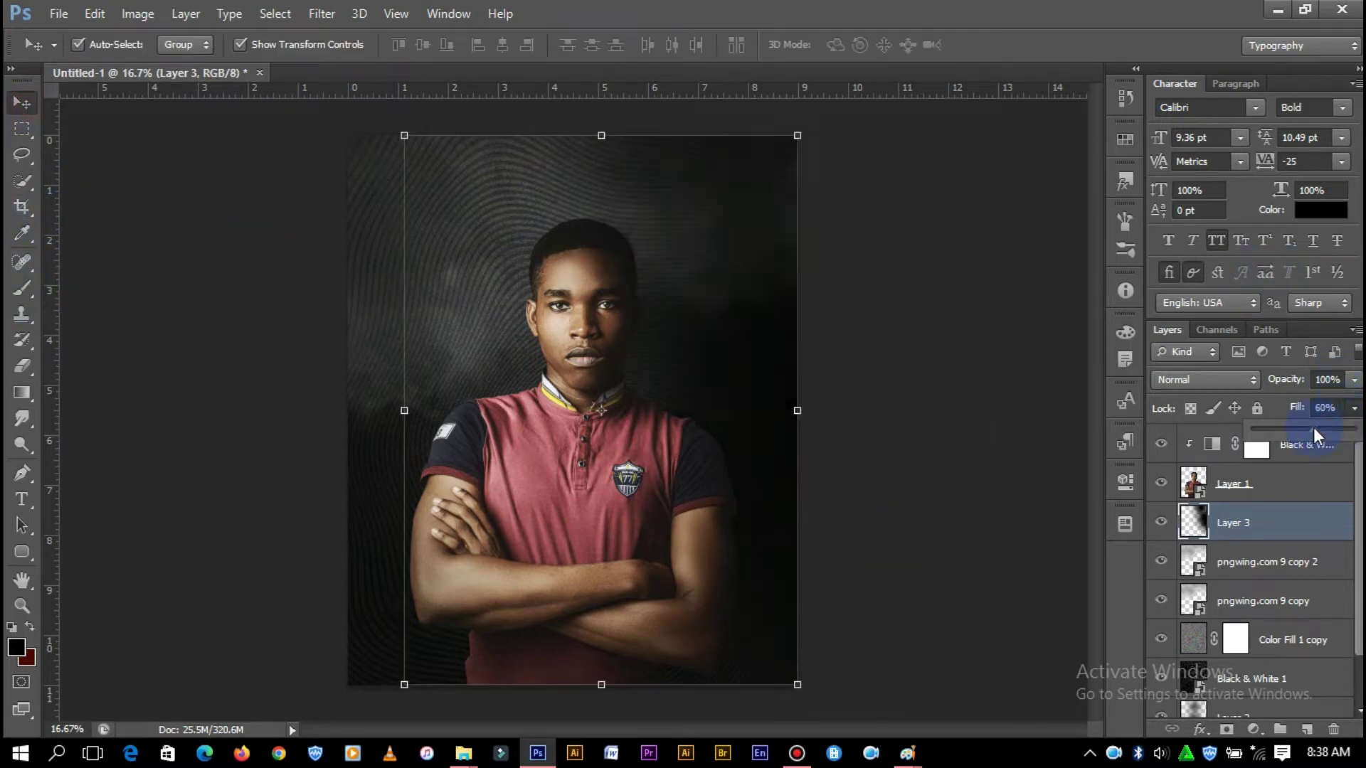
pyautogui.click(961, 361)
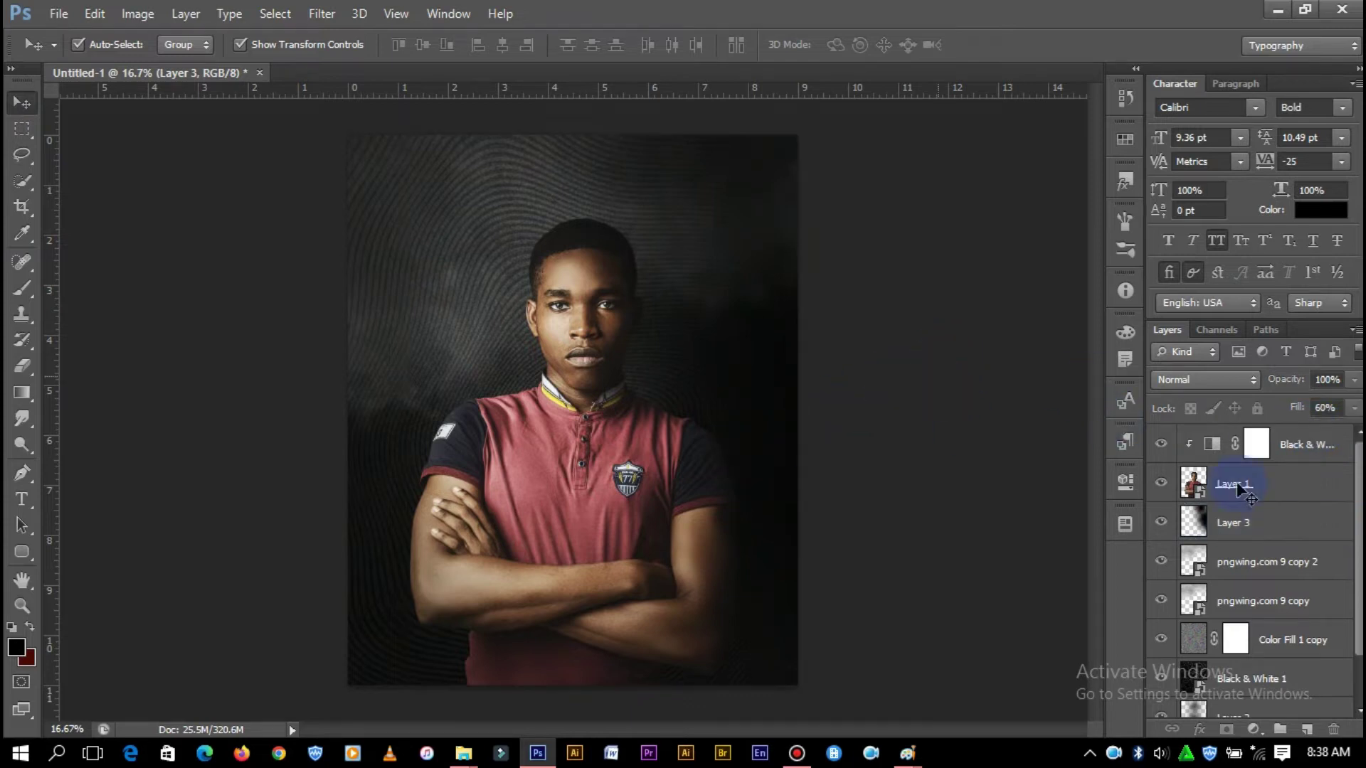
# - Duplicate Layer 3, set the copy to Overlay, and lower Layer 3's fill to about 3%
pyautogui.click(1225, 535)
pyautogui.hotkey('ctrl', 'j')
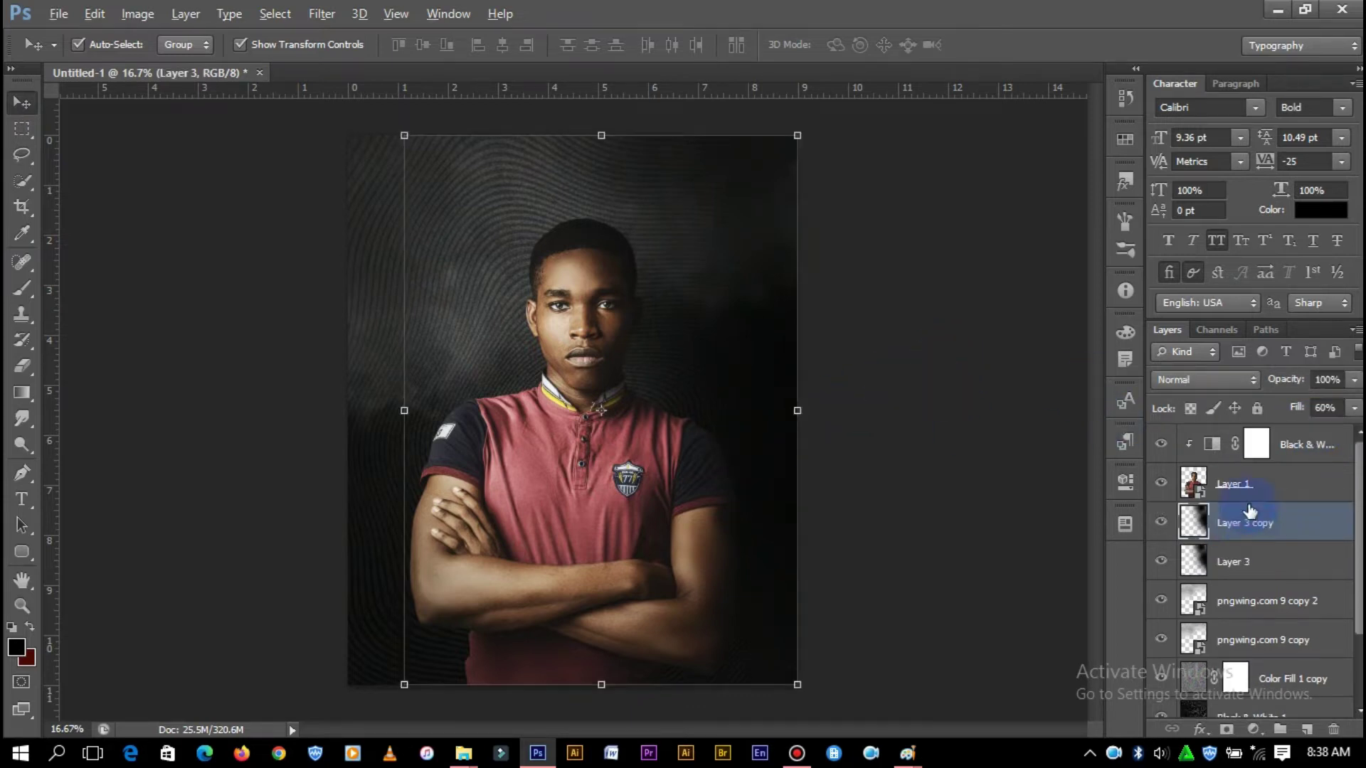
pyautogui.click(1209, 379)
pyautogui.click(1184, 250)
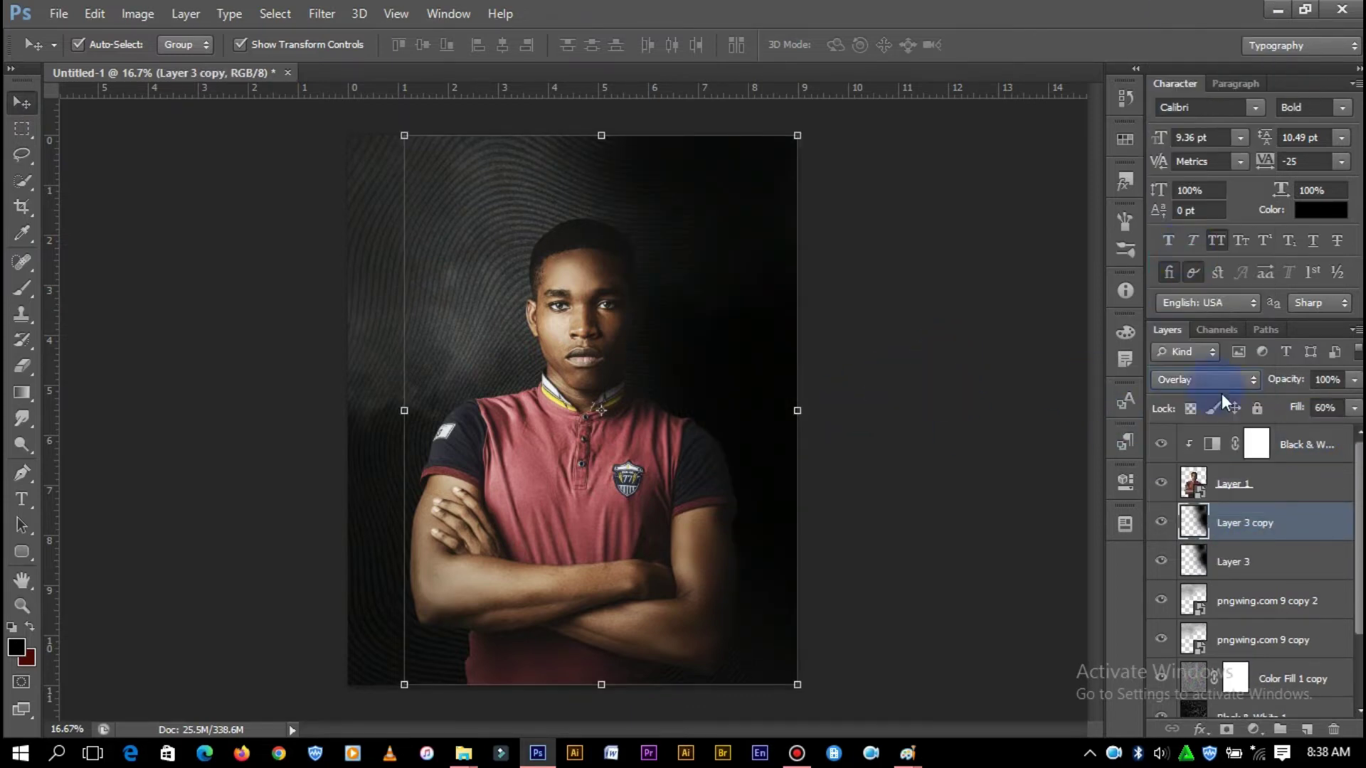
pyautogui.click(1268, 560)
pyautogui.click(1353, 409)
pyautogui.moveTo(1295, 429); pyautogui.dragTo(1247, 443)
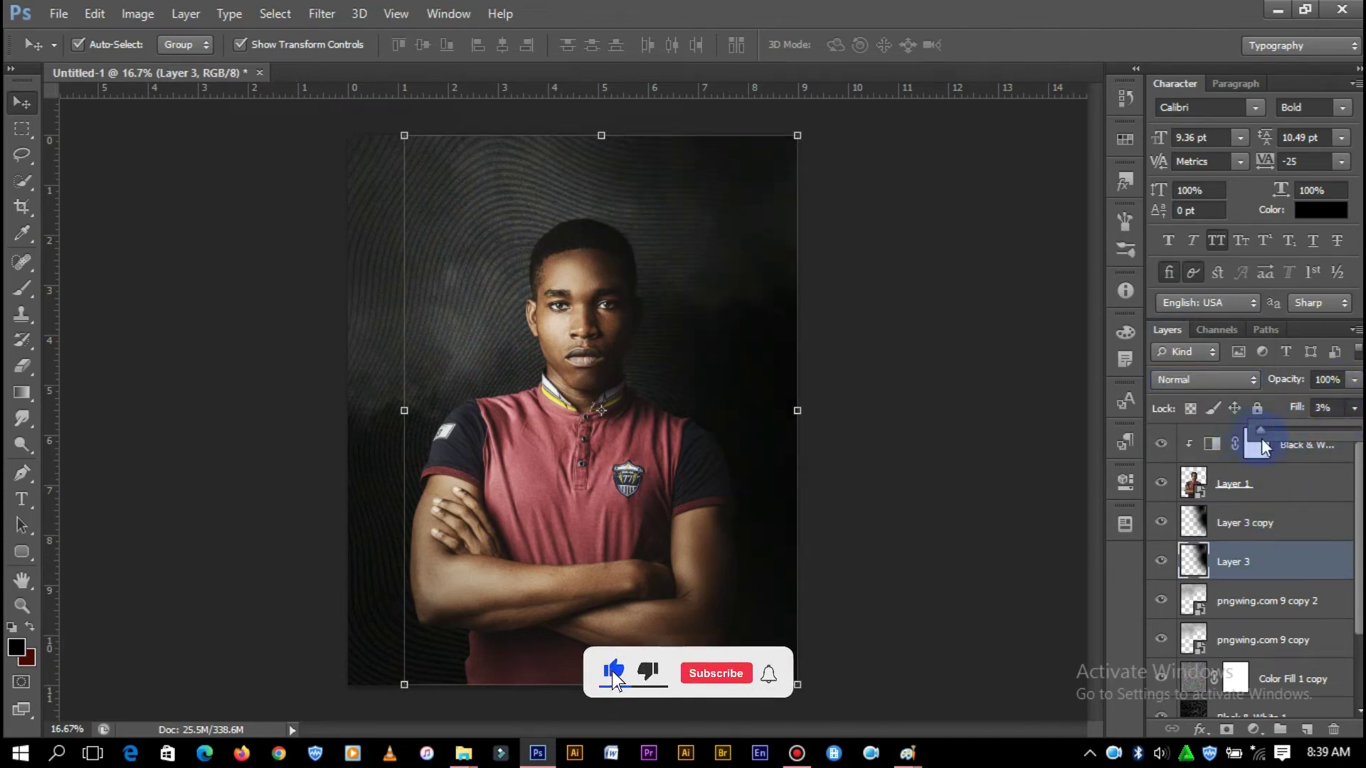
pyautogui.click(934, 281)
# - Move pngwing.com 9 copy 2 above Layer 3 copy in the layer stack
pyautogui.hotkey('ctrl', '-')
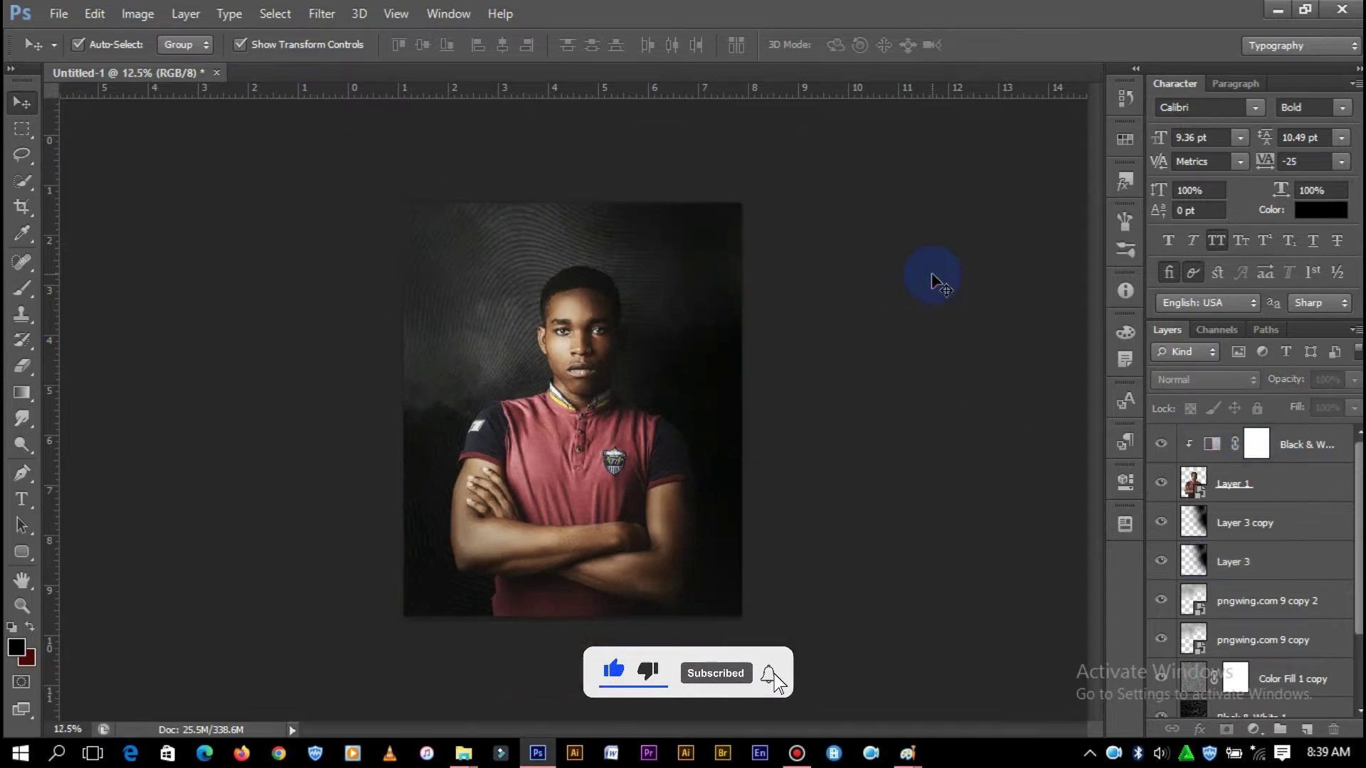
pyautogui.hotkey('ctrl', '+')
pyautogui.hotkey('ctrl', '+')
pyautogui.moveTo(1252, 601); pyautogui.dragTo(1237, 524)
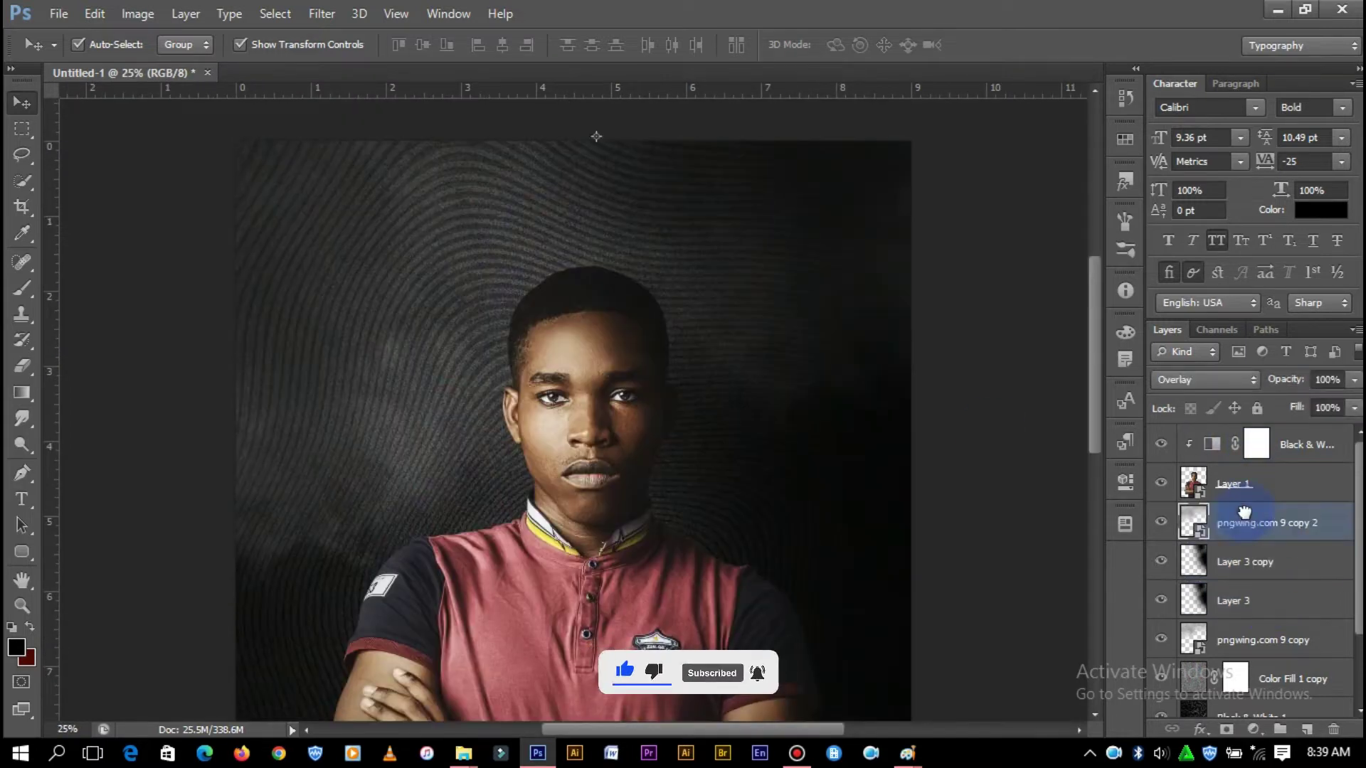
pyautogui.click(975, 247)
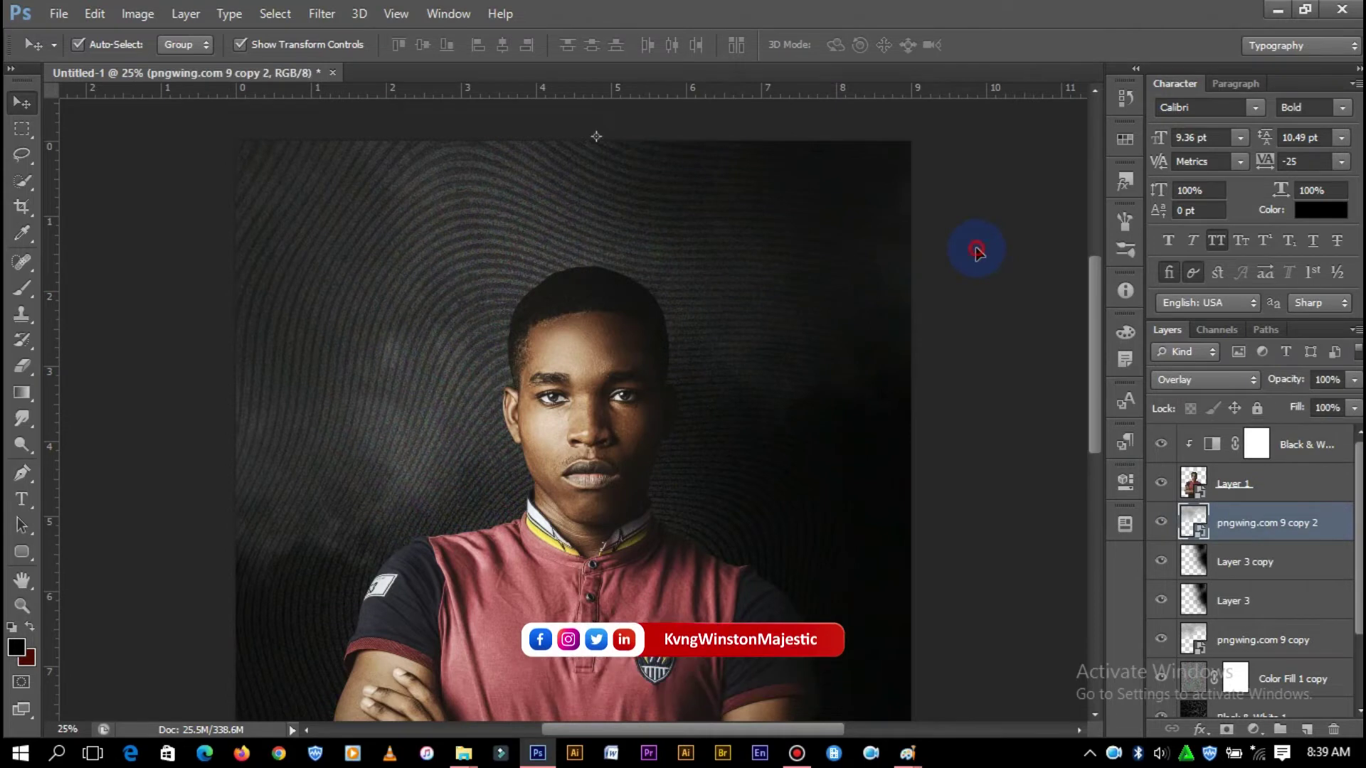
pyautogui.scroll(-5, 878, 382)
pyautogui.hotkey('ctrl', '-')
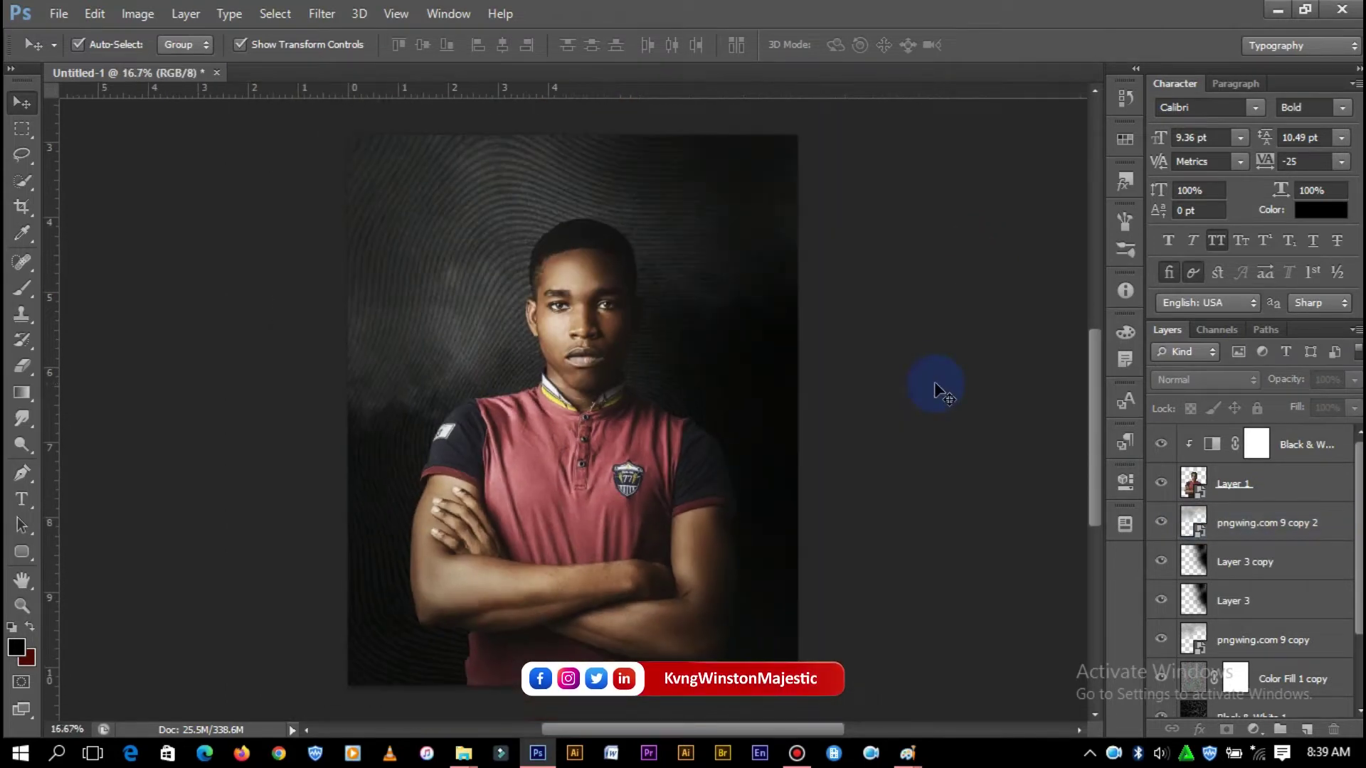
pyautogui.click(1252, 484)
# - Add a new layer above pngwing.com 9 copy 2 and set the foreground colour to light blue
pyautogui.click(1296, 524)
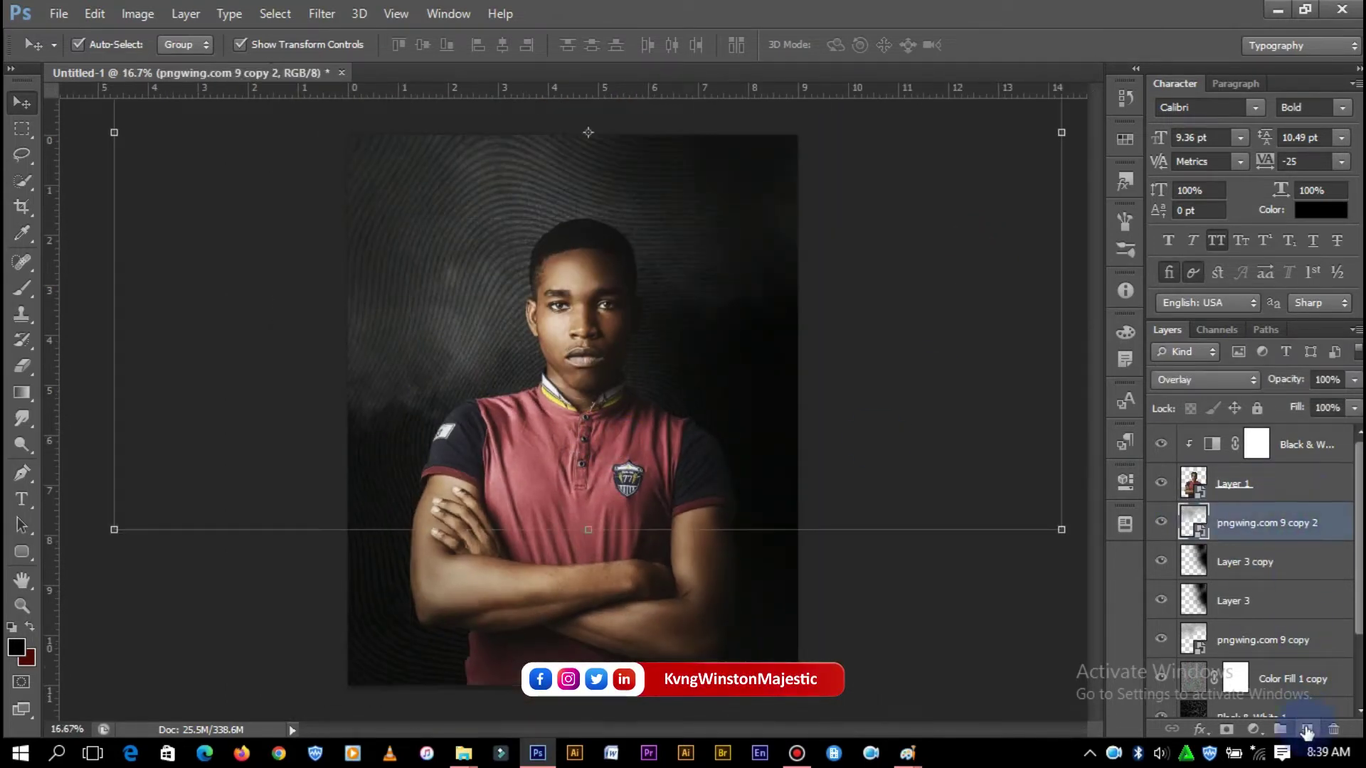
pyautogui.click(1306, 729)
pyautogui.click(16, 646)
pyautogui.moveTo(990, 471); pyautogui.dragTo(991, 281)
pyautogui.click(505, 499)
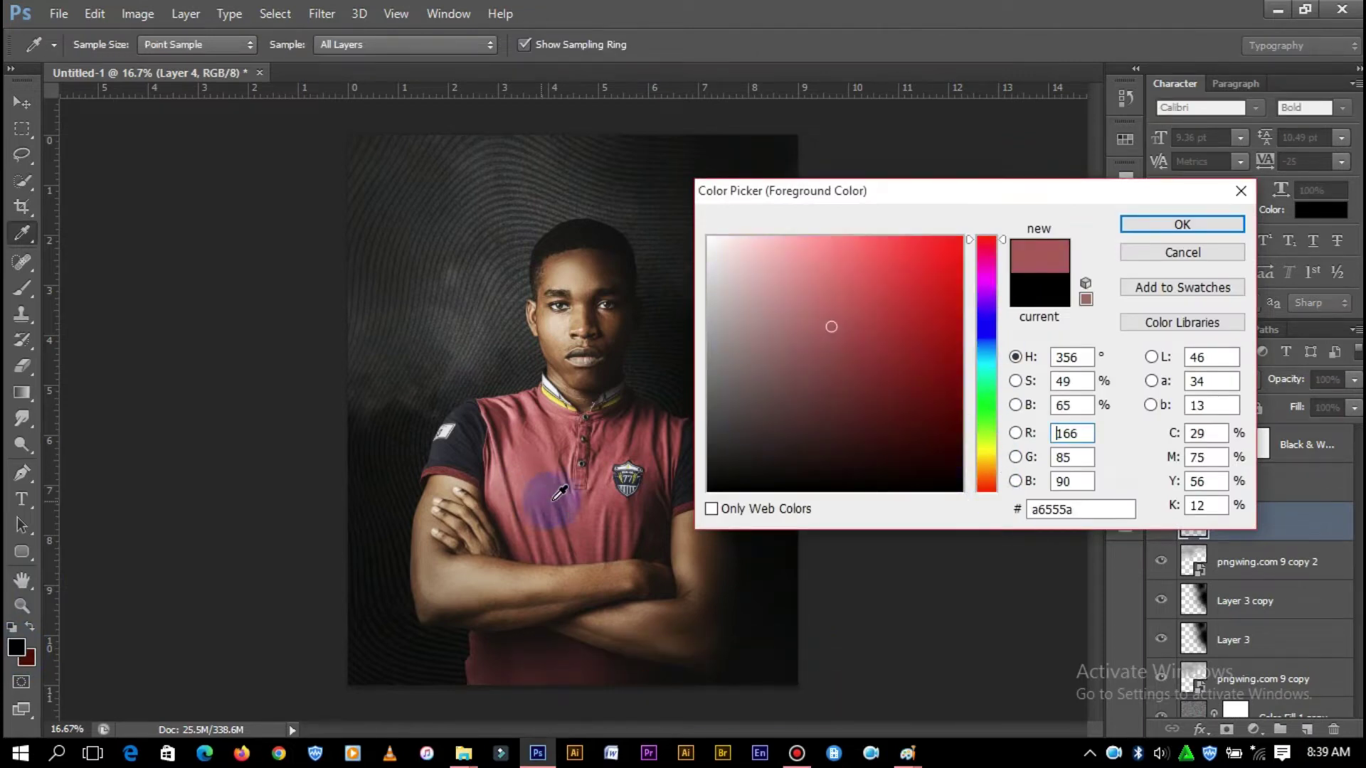
pyautogui.moveTo(848, 281); pyautogui.dragTo(861, 271)
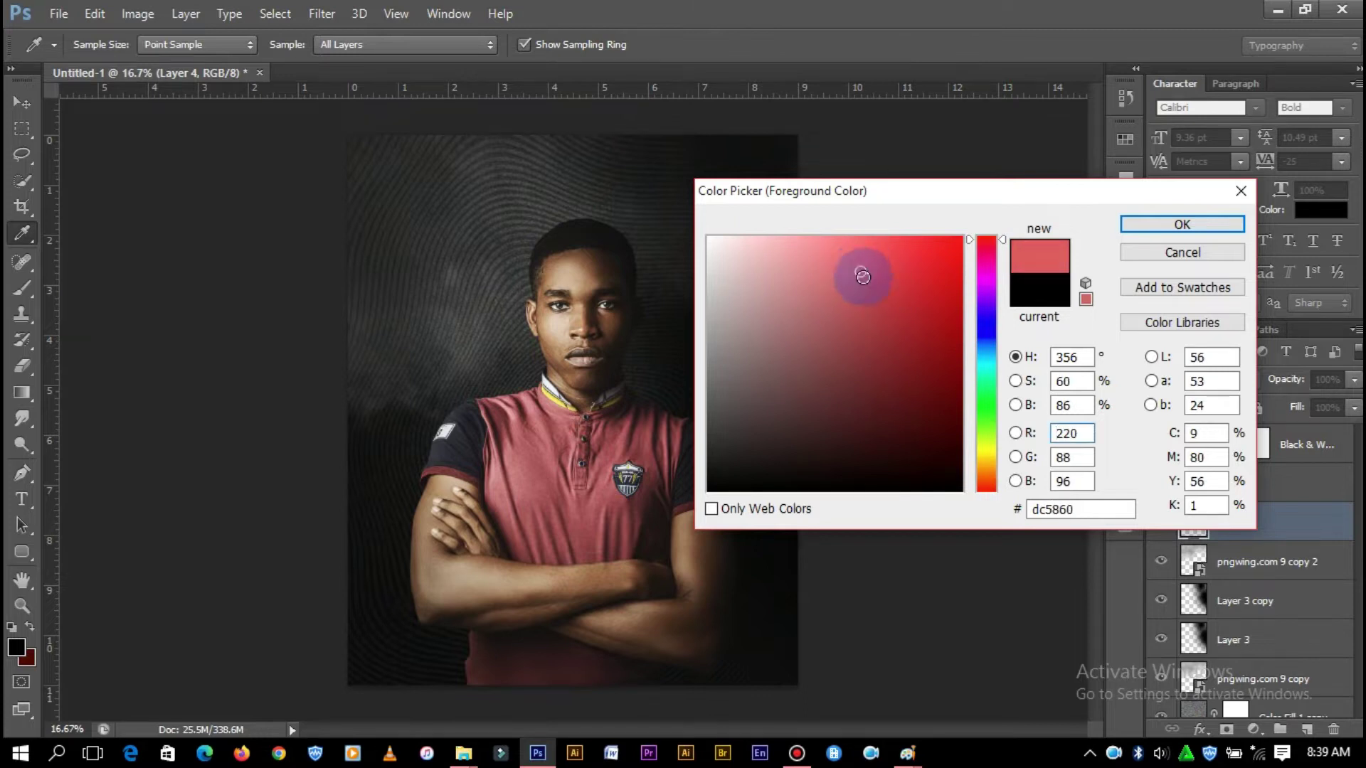
pyautogui.moveTo(985, 340); pyautogui.dragTo(990, 346)
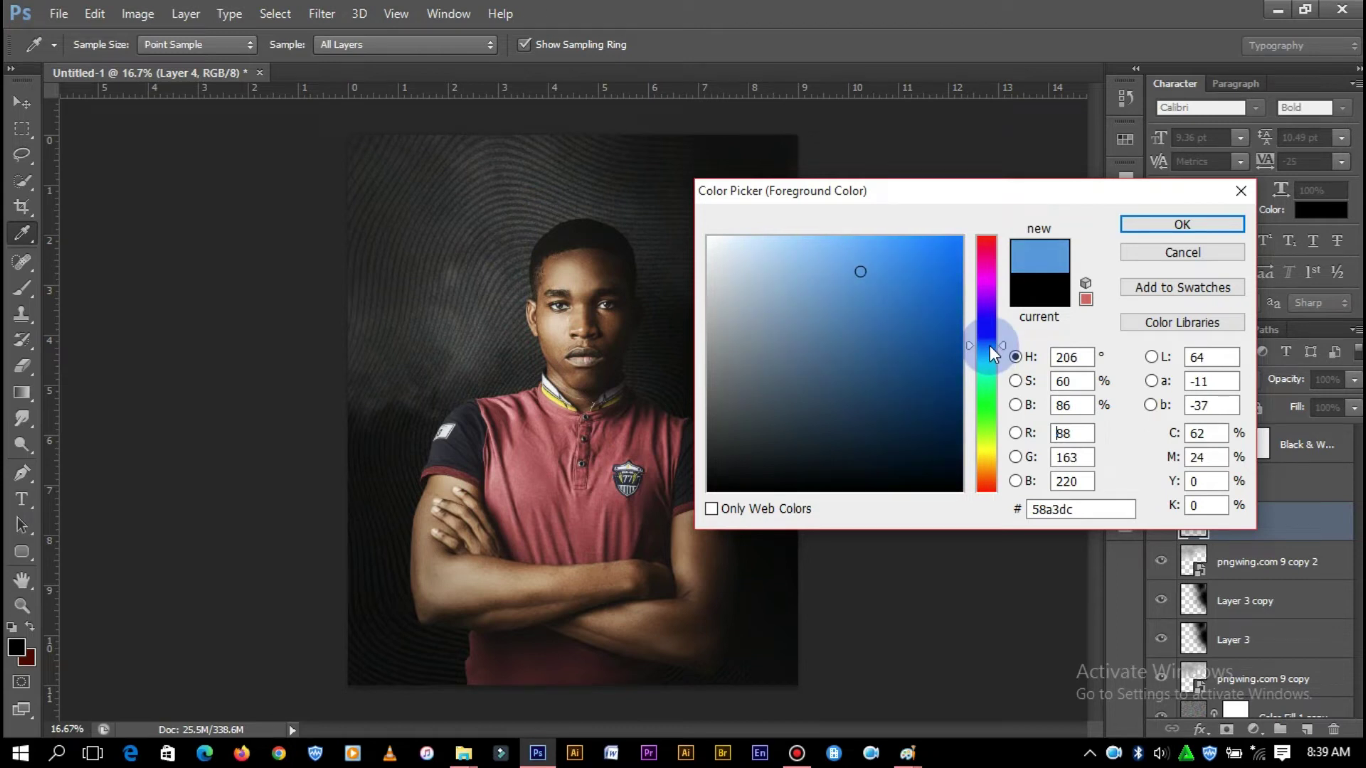
pyautogui.moveTo(925, 265); pyautogui.dragTo(925, 235)
pyautogui.click(1149, 225)
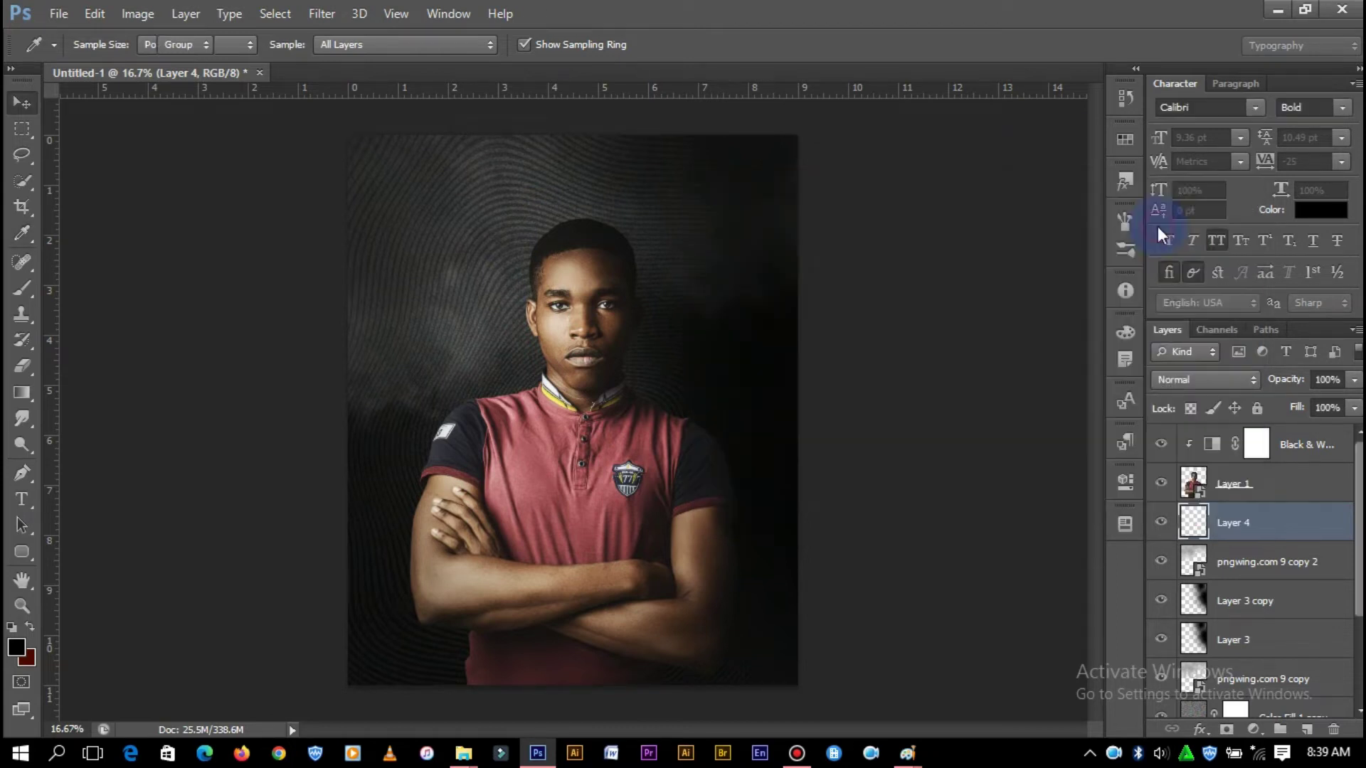
# - Paint a large soft blue glow left of the man and lower its fill to 44%
pyautogui.click(29, 294)
pyautogui.rightClick(580, 436)
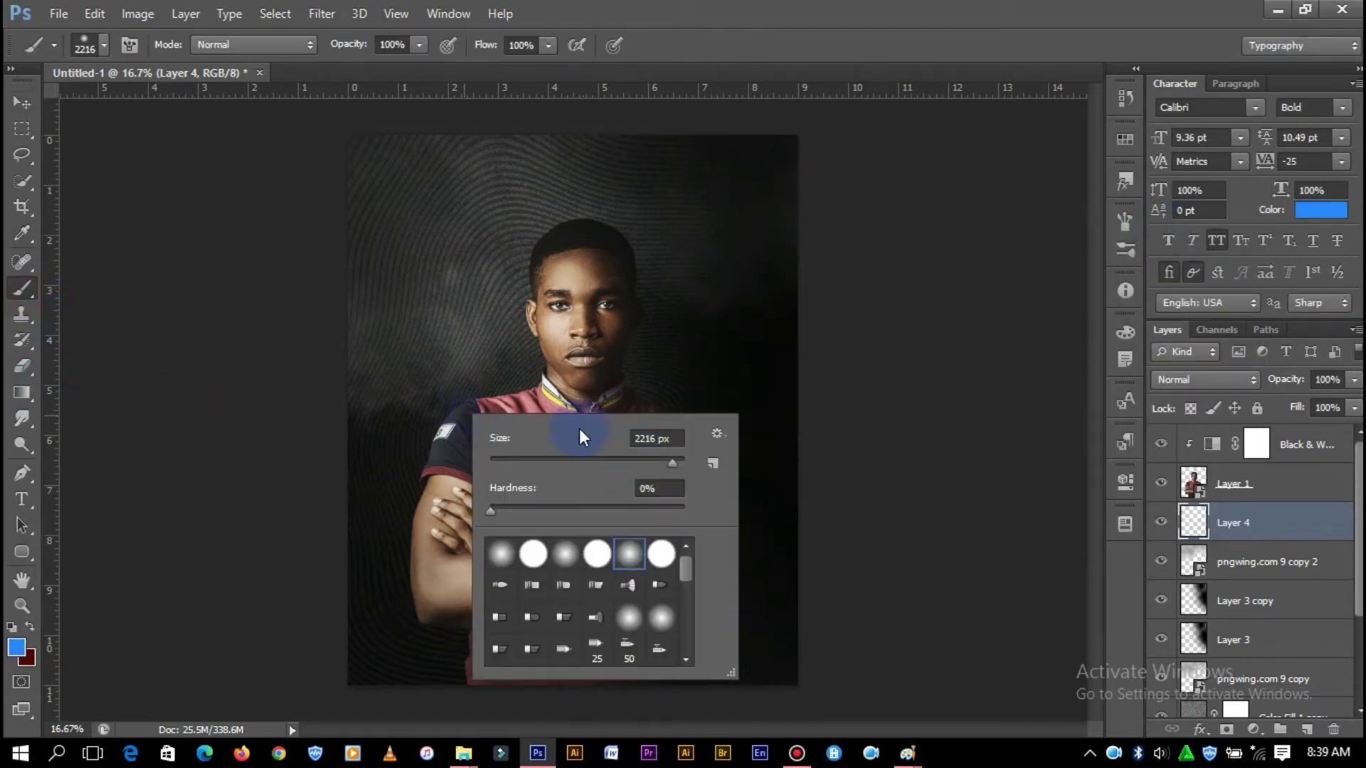
pyautogui.click(420, 498)
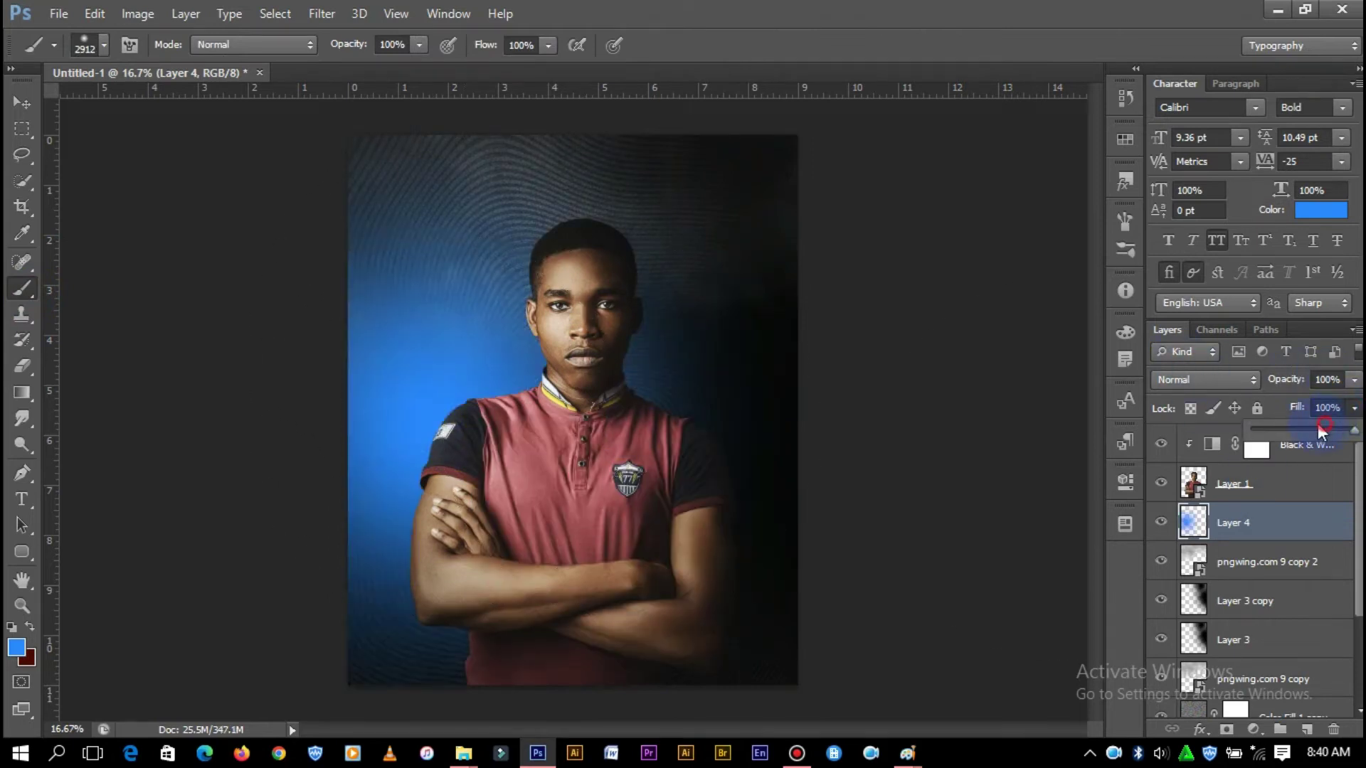
pyautogui.moveTo(1318, 427); pyautogui.dragTo(1297, 425)
# - Duplicate Layer 4 and set the copy to Overlay blending
pyautogui.click(1235, 526)
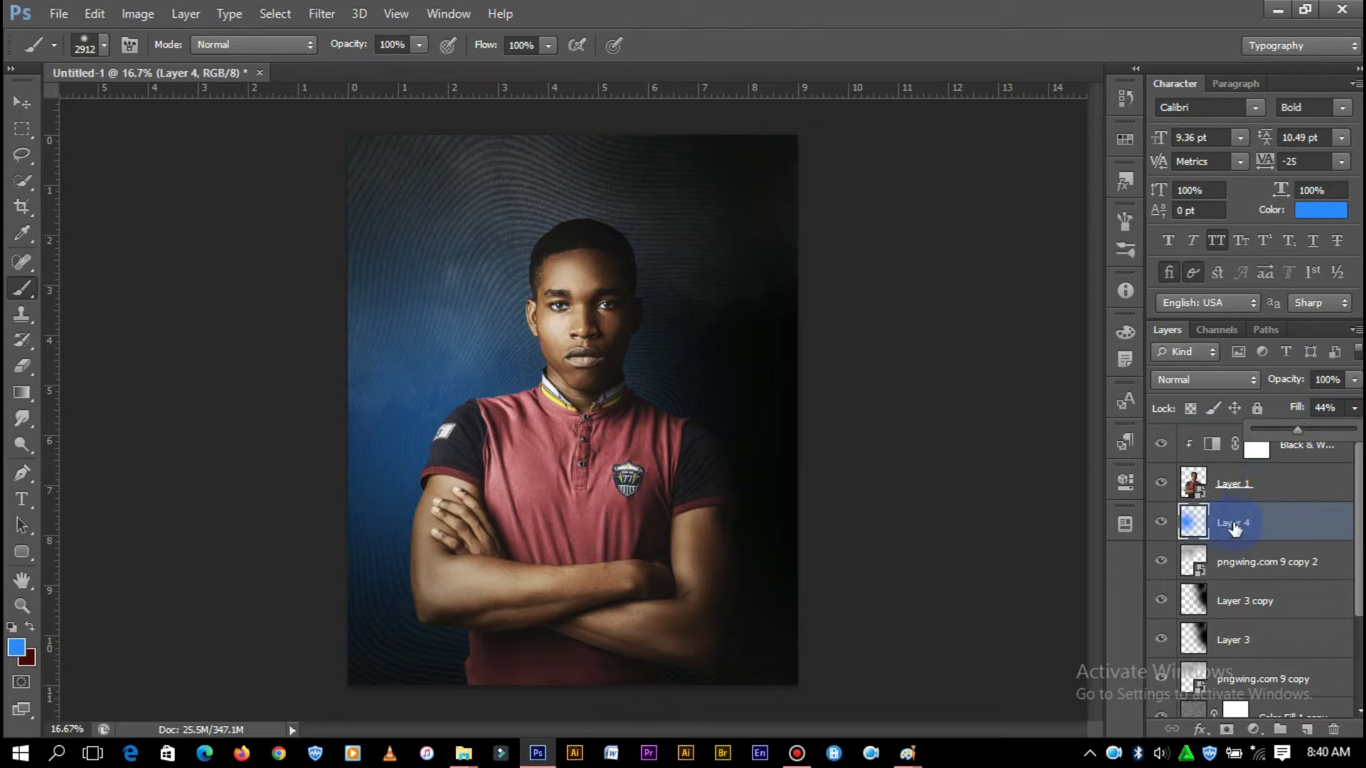
pyautogui.hotkey('ctrl', 'j')
pyautogui.click(1226, 379)
pyautogui.click(1196, 266)
pyautogui.click(1193, 387)
pyautogui.click(1186, 251)
pyautogui.click(1354, 409)
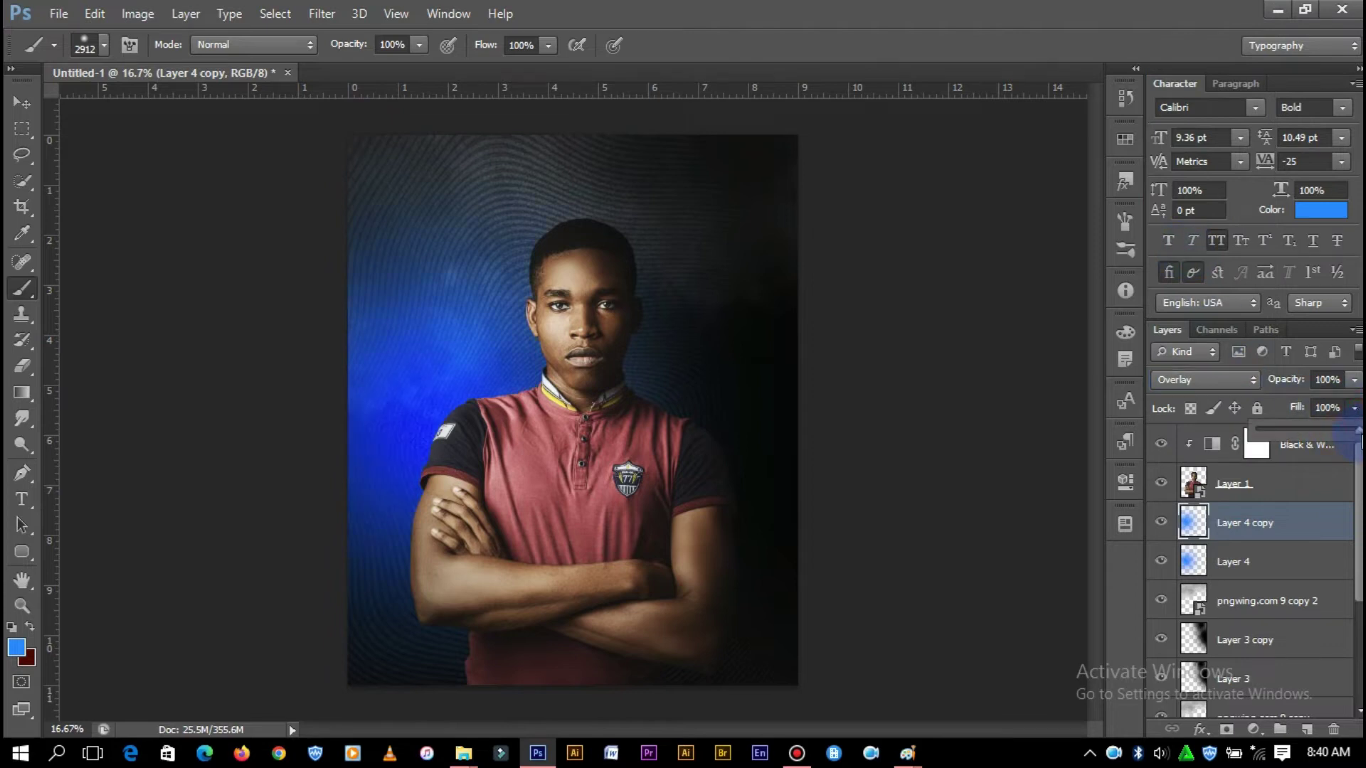
# - Squash both blue glow layers, rotate them about 31°, stretch them left, and commit
pyautogui.click(22, 103)
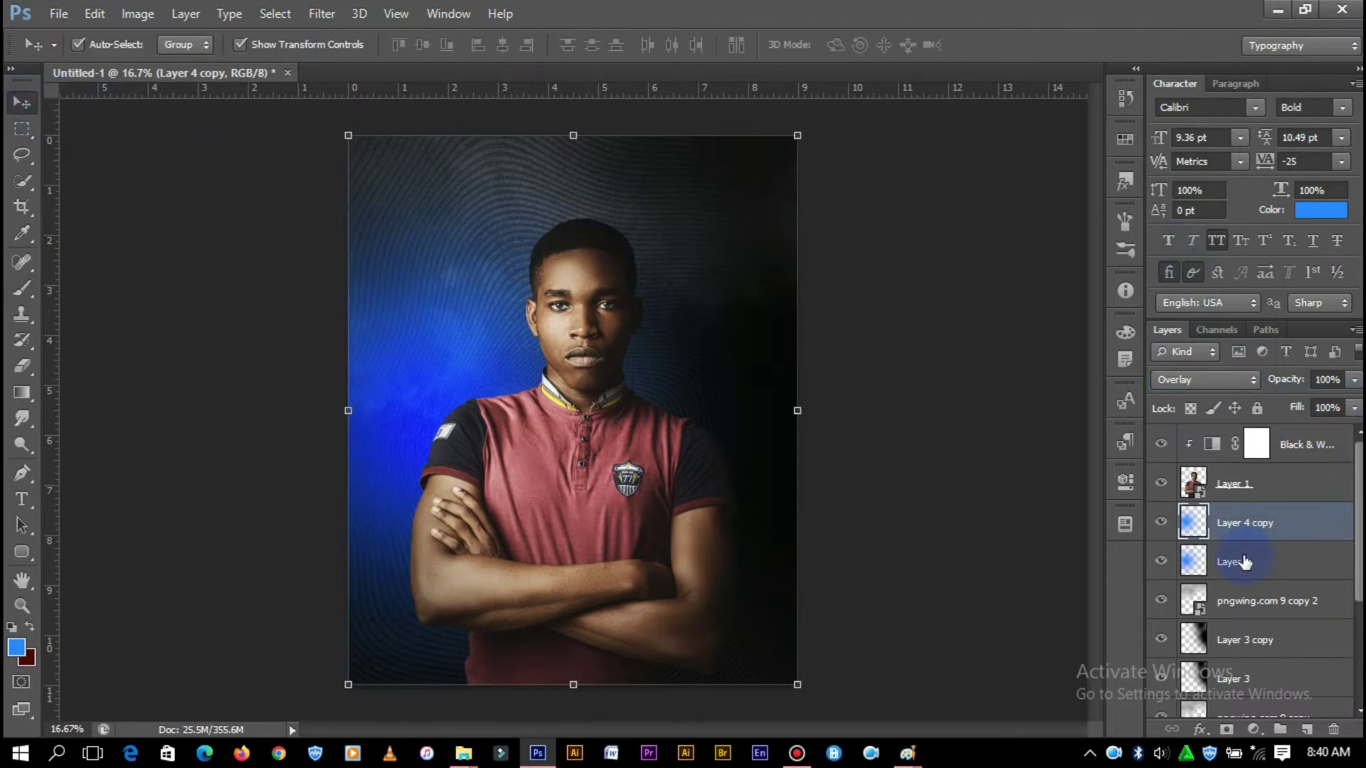
pyautogui.keyDown('ctrl'); pyautogui.click(1237, 562); pyautogui.keyUp('ctrl')
pyautogui.moveTo(573, 135); pyautogui.dragTo(571, 213)
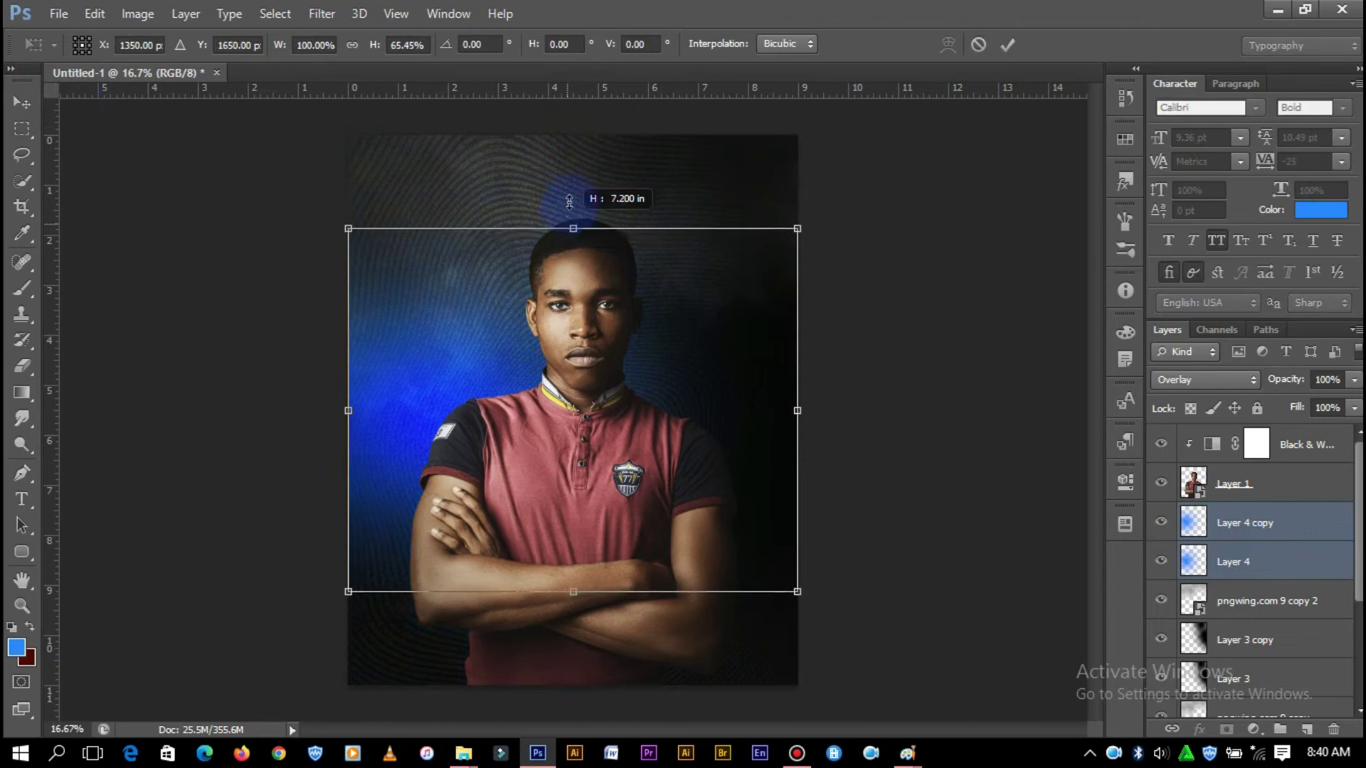
pyautogui.moveTo(808, 177); pyautogui.dragTo(345, 233)
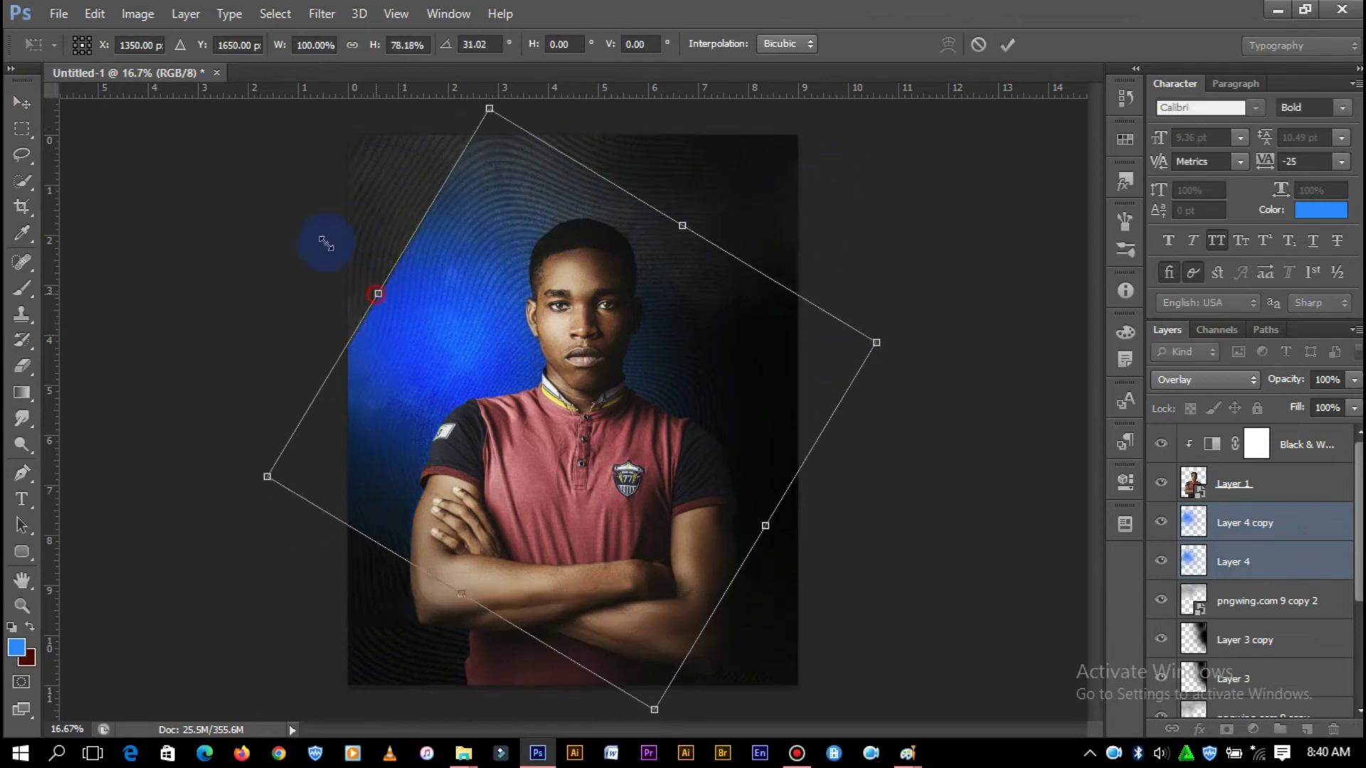
pyautogui.moveTo(375, 304); pyautogui.dragTo(180, 109)
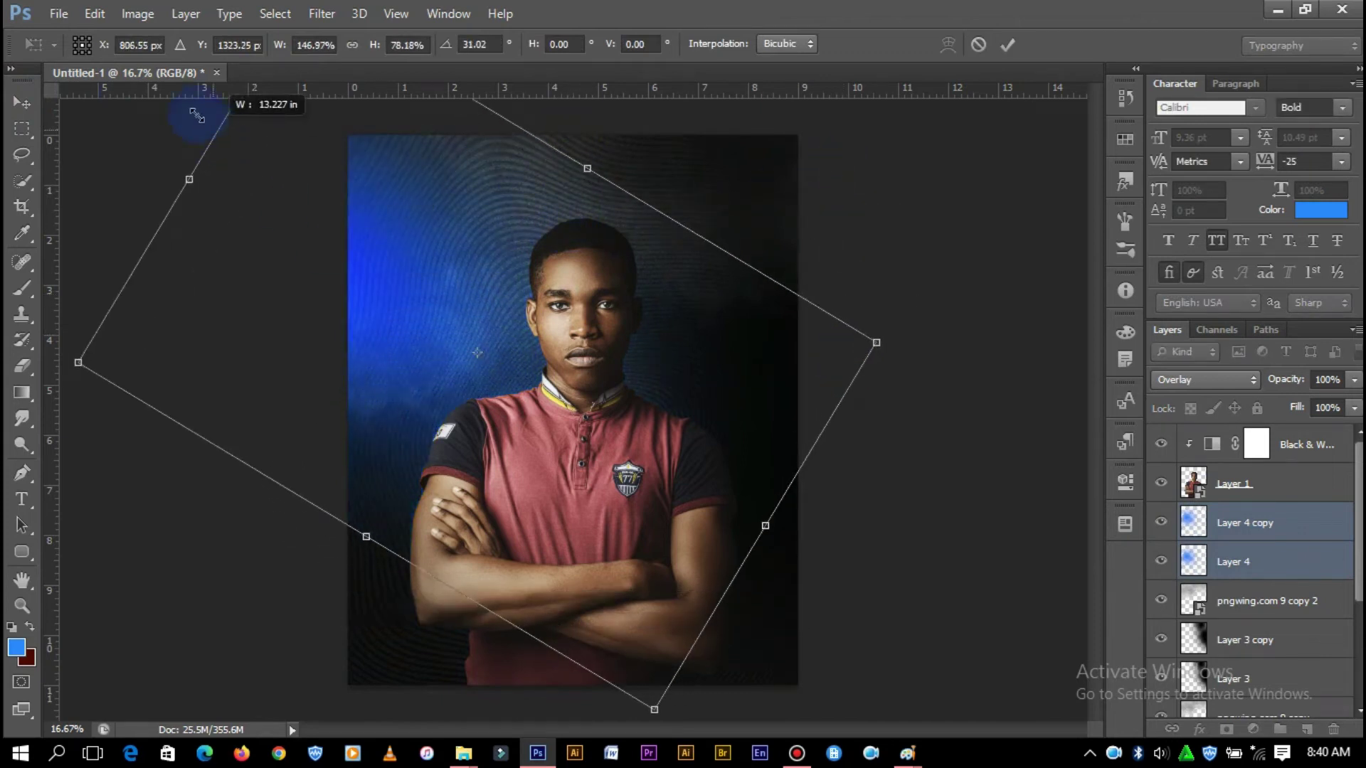
pyautogui.click(1009, 46)
pyautogui.press('Return')
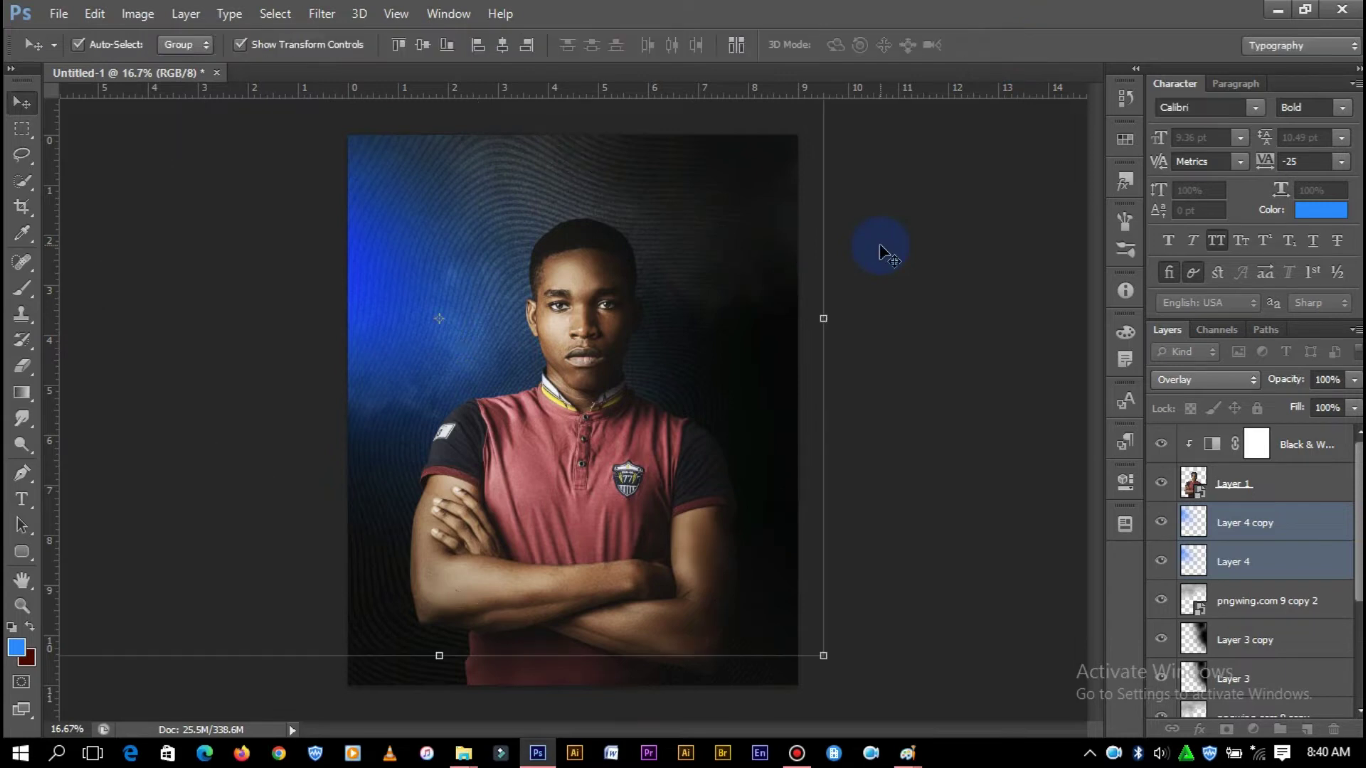
# - Zoom in on the portrait and select the blue glow layer on the canvas
pyautogui.click(914, 241)
pyautogui.hotkey('ctrl', '+')
pyautogui.scroll(2, 772, 345)
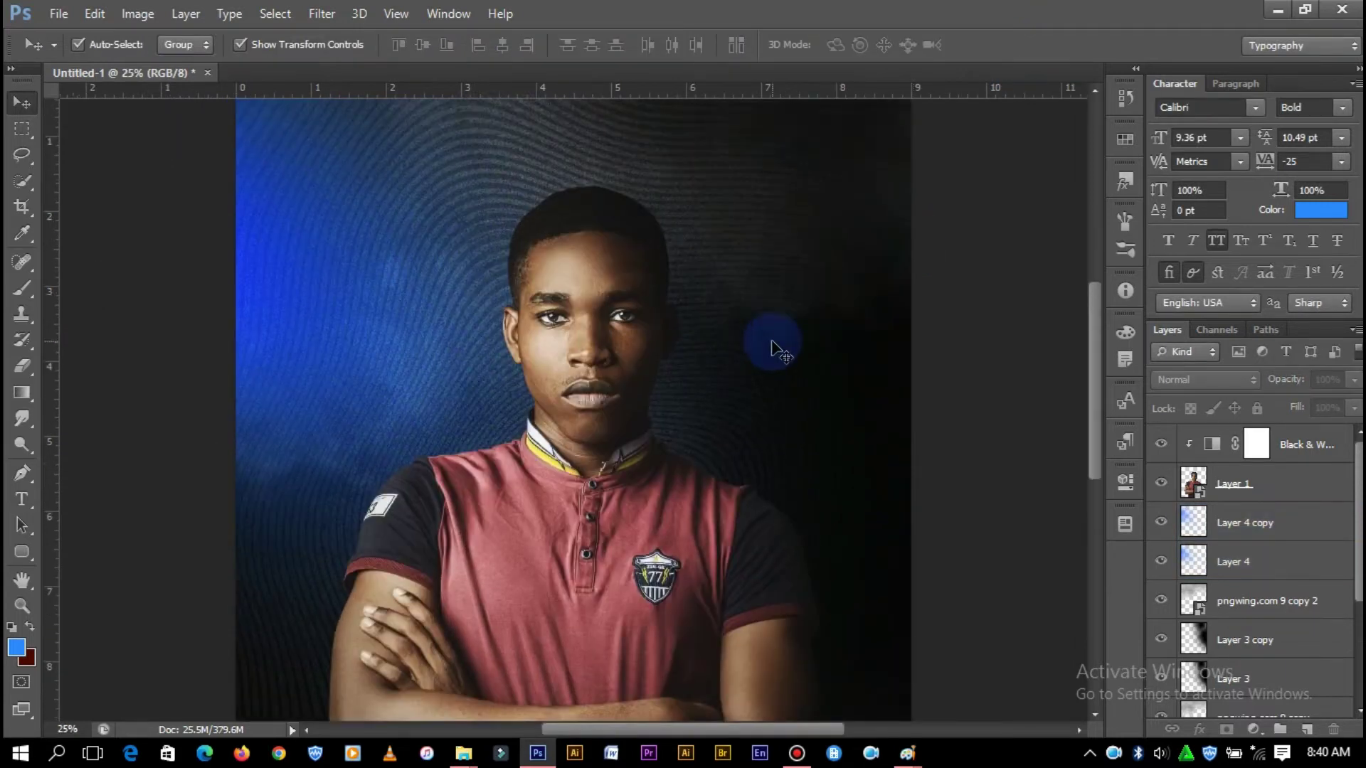
pyautogui.scroll(2, 498, 341)
pyautogui.click(276, 349)
# - Lower Layer 4's fill to dim the blue glow
pyautogui.click(1259, 564)
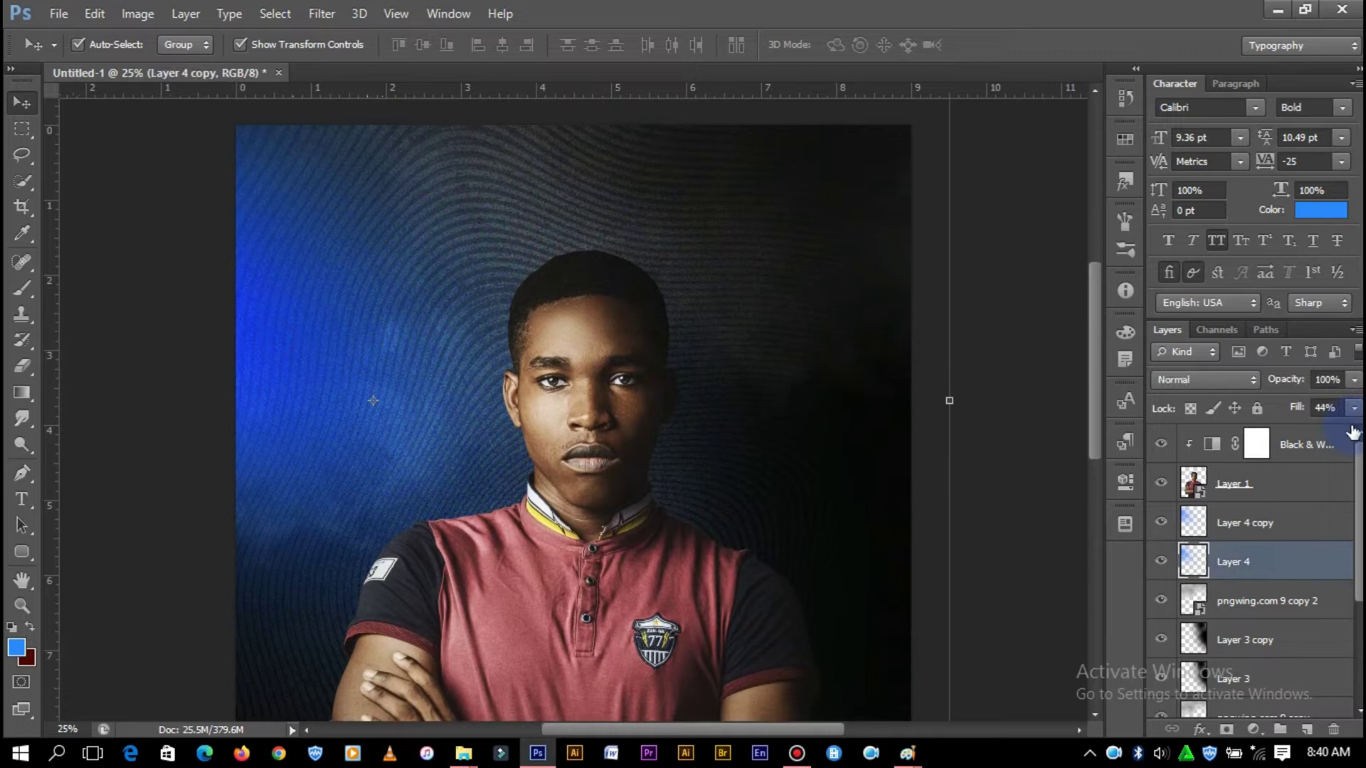
pyautogui.moveTo(1295, 428); pyautogui.dragTo(1282, 426)
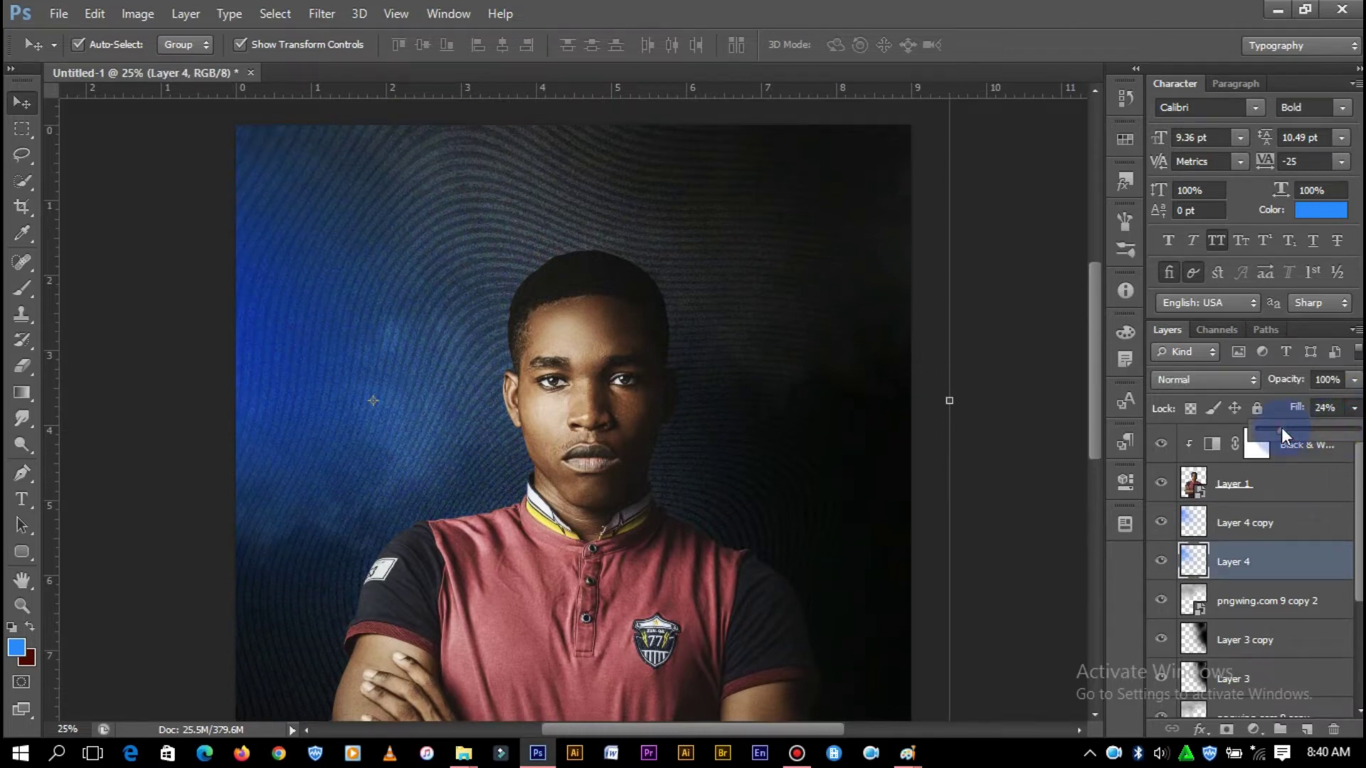
pyautogui.click(1014, 209)
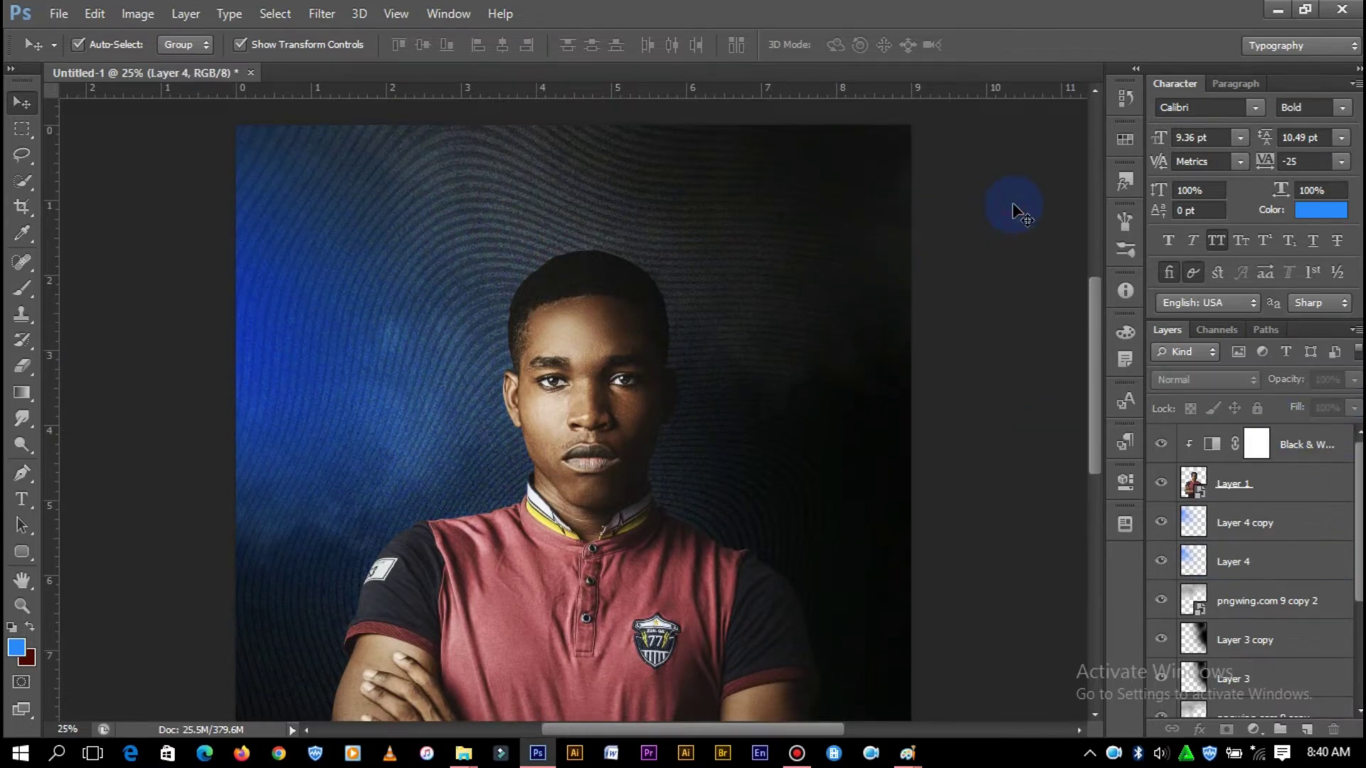
pyautogui.scroll(-3, 1013, 210)
pyautogui.hotkey('ctrl', '-')
# - Create Layer 4 copy 2, stretch it wider and taller, and lower its fill to 32%
pyautogui.click(1259, 562)
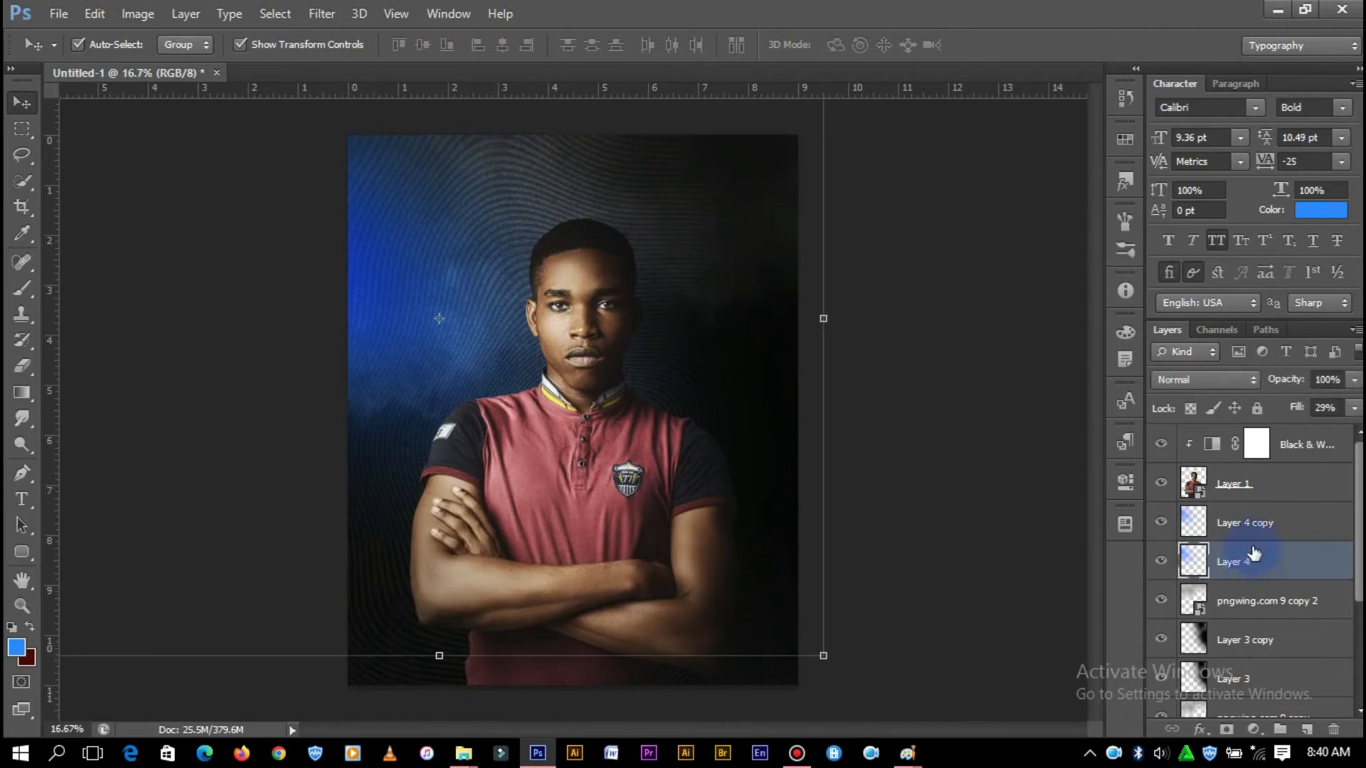
pyautogui.click(1268, 525)
pyautogui.moveTo(1271, 656); pyautogui.dragTo(1271, 637)
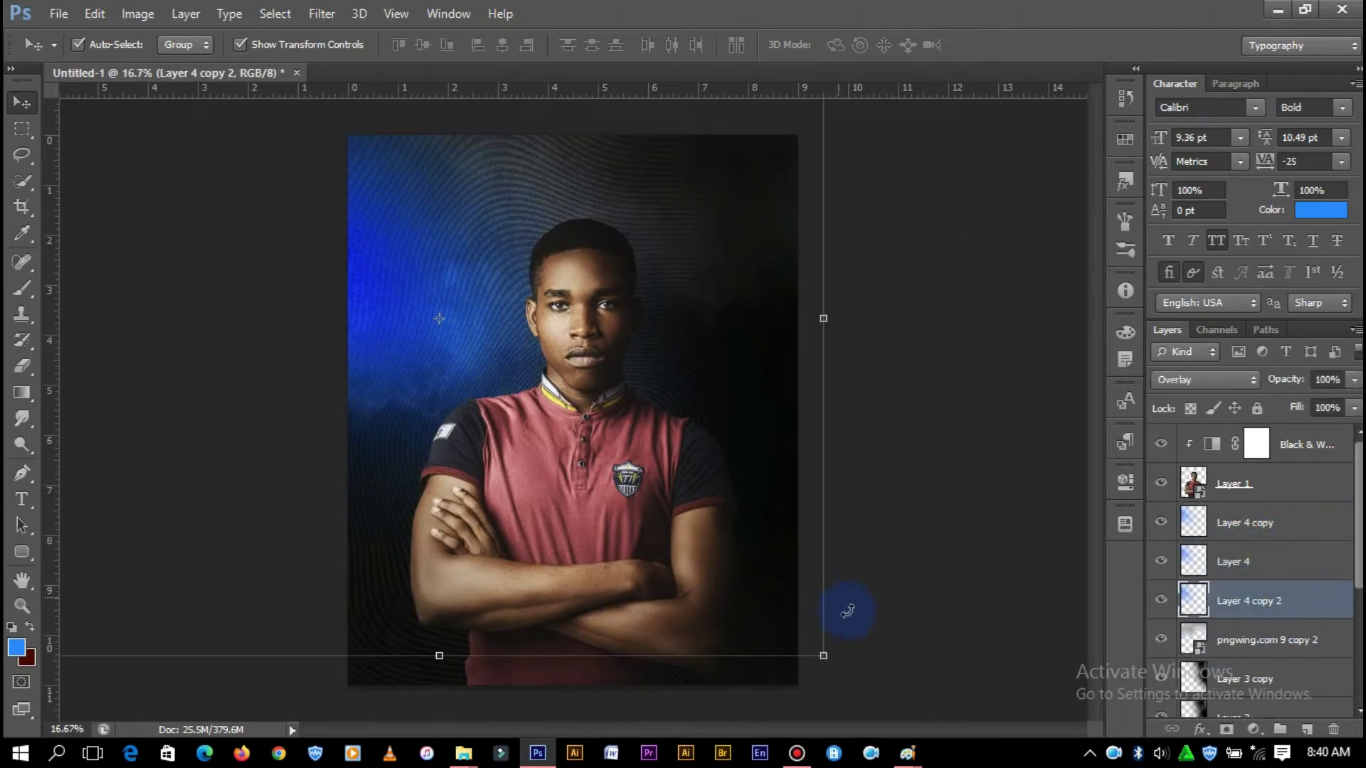
pyautogui.moveTo(823, 655); pyautogui.dragTo(1166, 765)
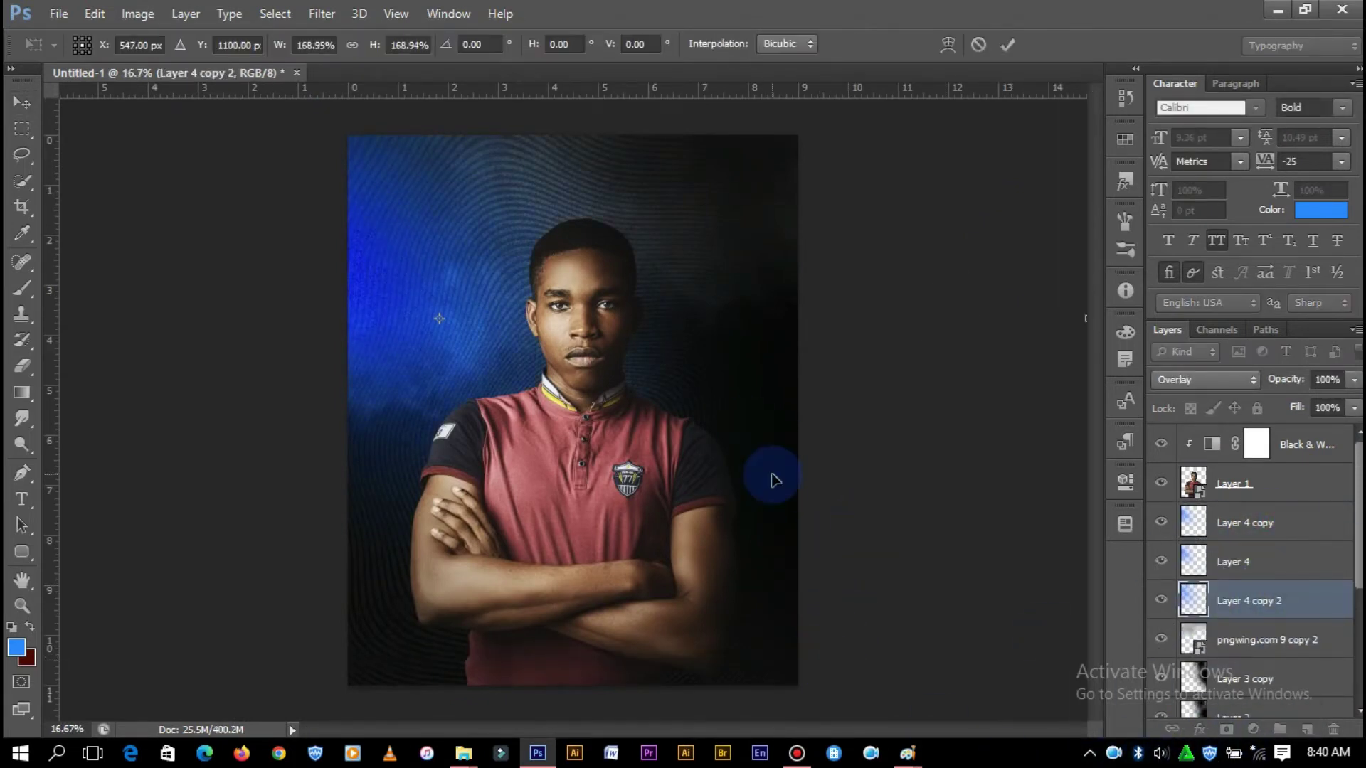
pyautogui.hotkey('ctrl', '-')
pyautogui.hotkey('ctrl', '-')
pyautogui.moveTo(826, 364); pyautogui.dragTo(1161, 332)
pyautogui.moveTo(704, 625); pyautogui.dragTo(676, 763)
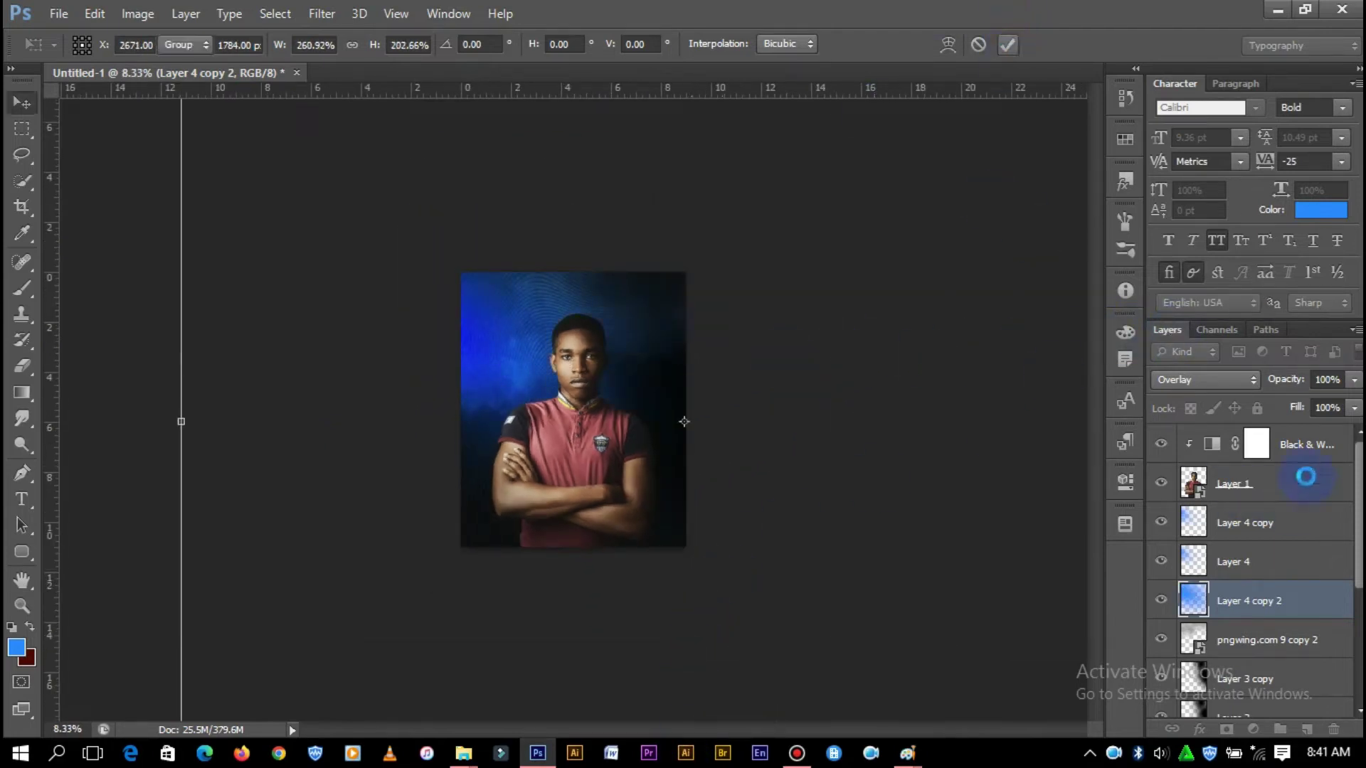
pyautogui.press('Return')
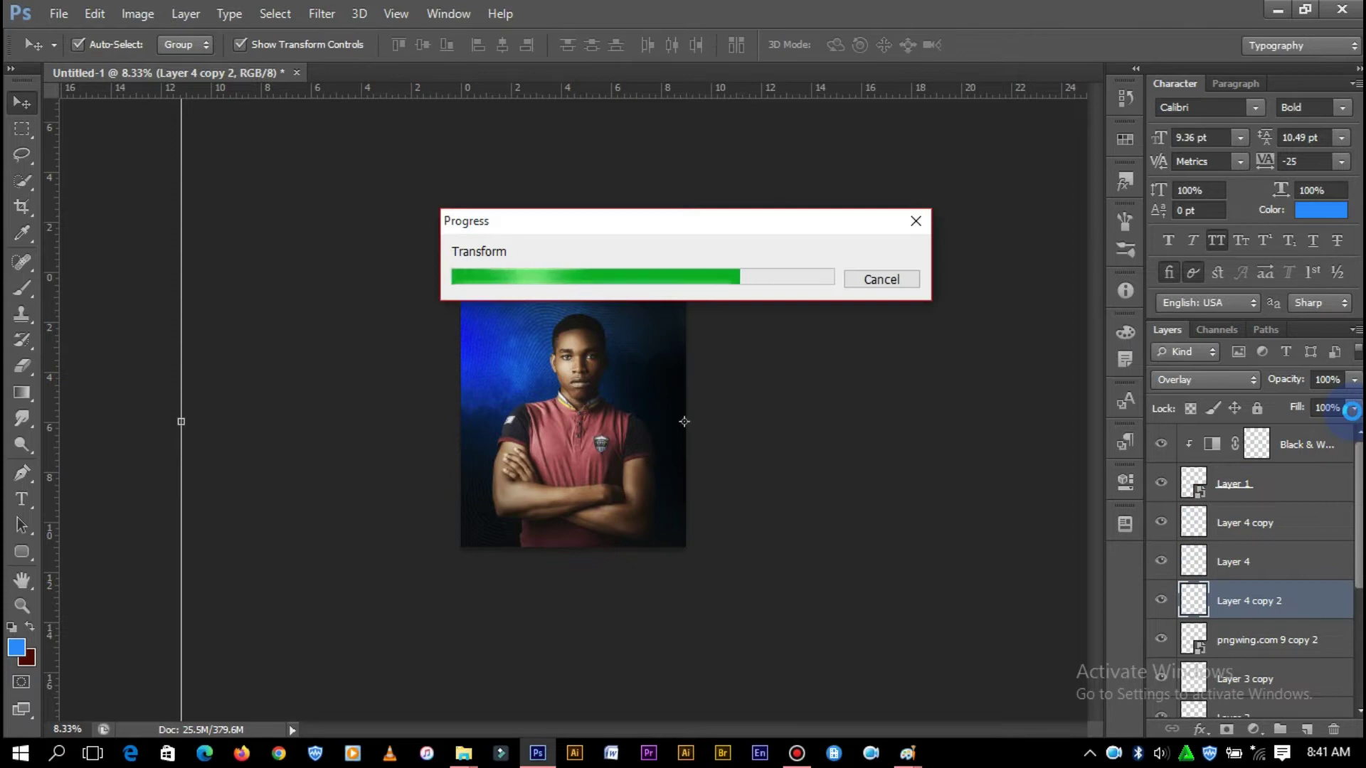
pyautogui.click(1354, 408)
pyautogui.moveTo(1296, 426); pyautogui.dragTo(1280, 425)
pyautogui.moveTo(463, 754)
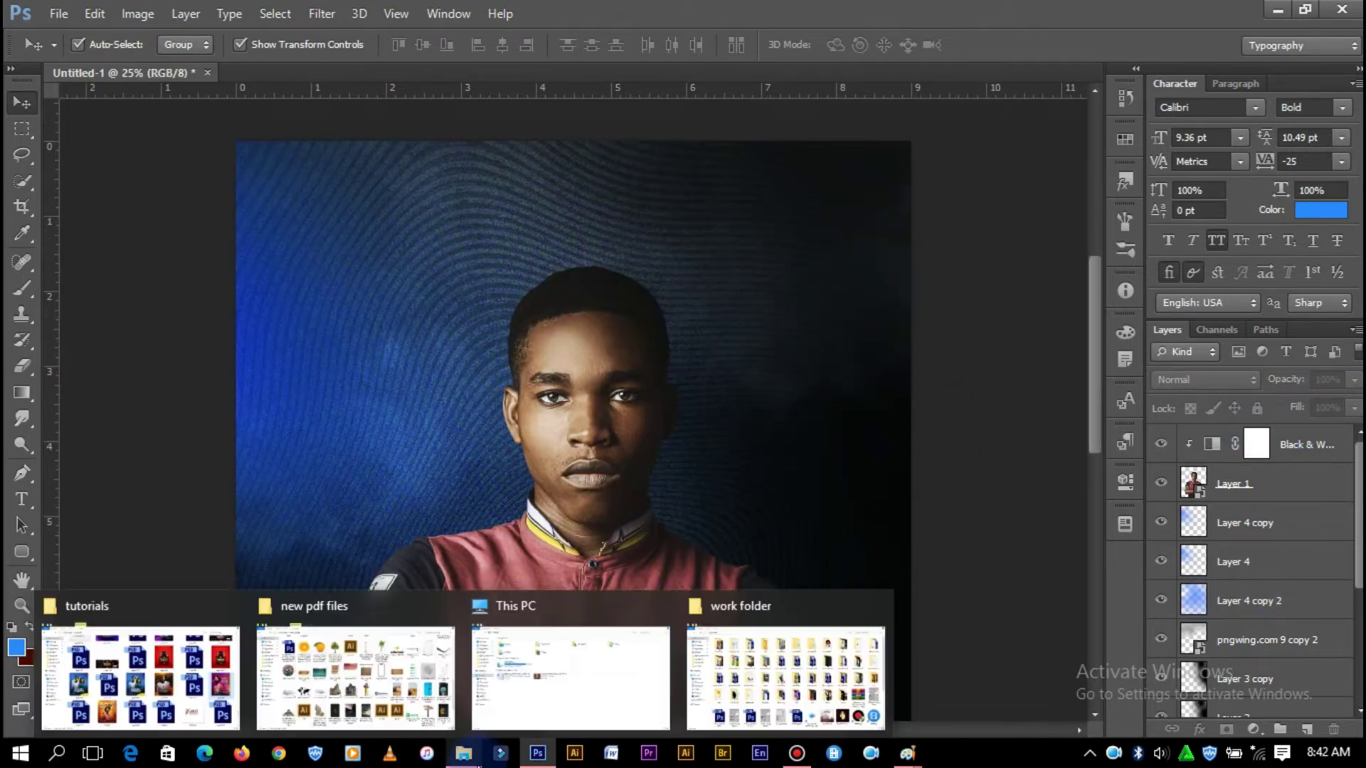
# - Drag the orange glow image vvvvvv from the tutorials folder into the Photoshop document
pyautogui.click(135, 676)
pyautogui.moveTo(1355, 576); pyautogui.dragTo(1355, 719)
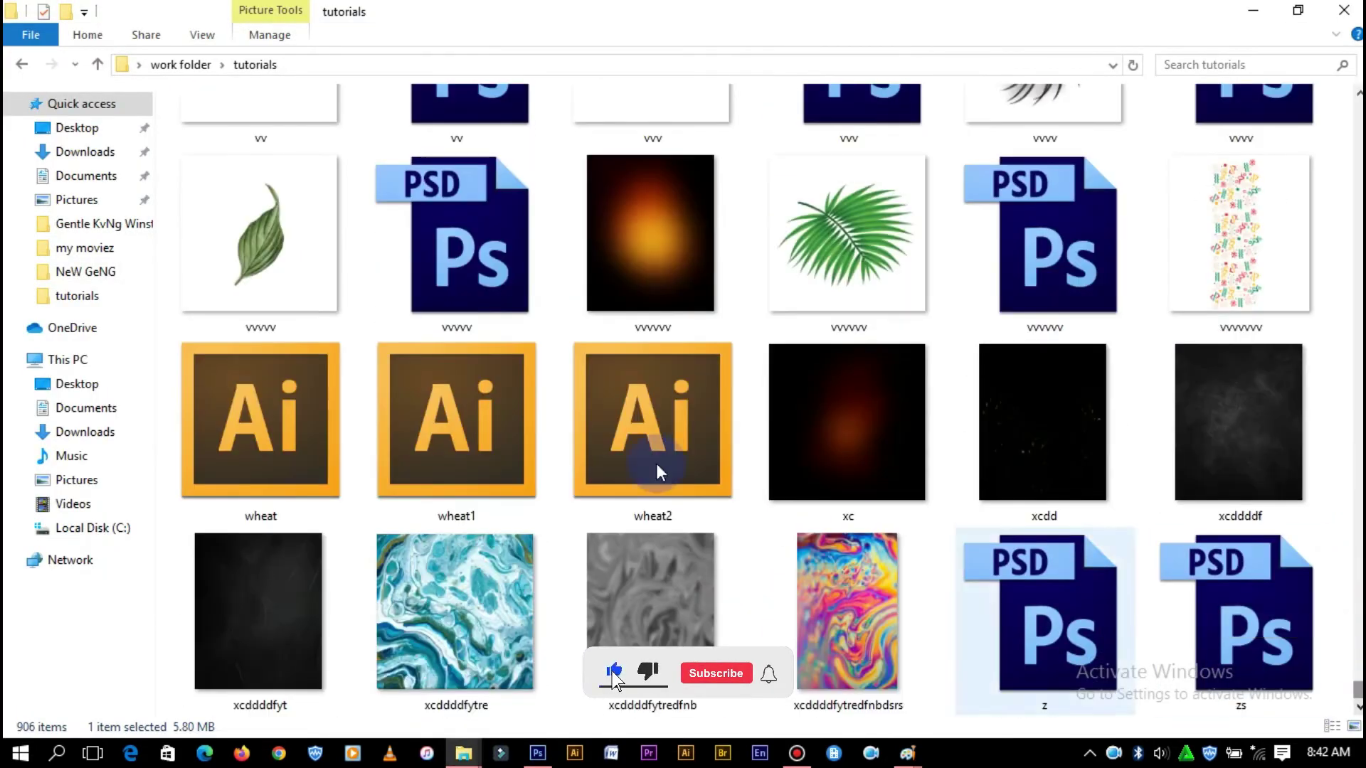
pyautogui.moveTo(638, 192)
pyautogui.mouseDown()
pyautogui.moveTo(532, 681)
pyautogui.moveTo(986, 183)
pyautogui.mouseUp()
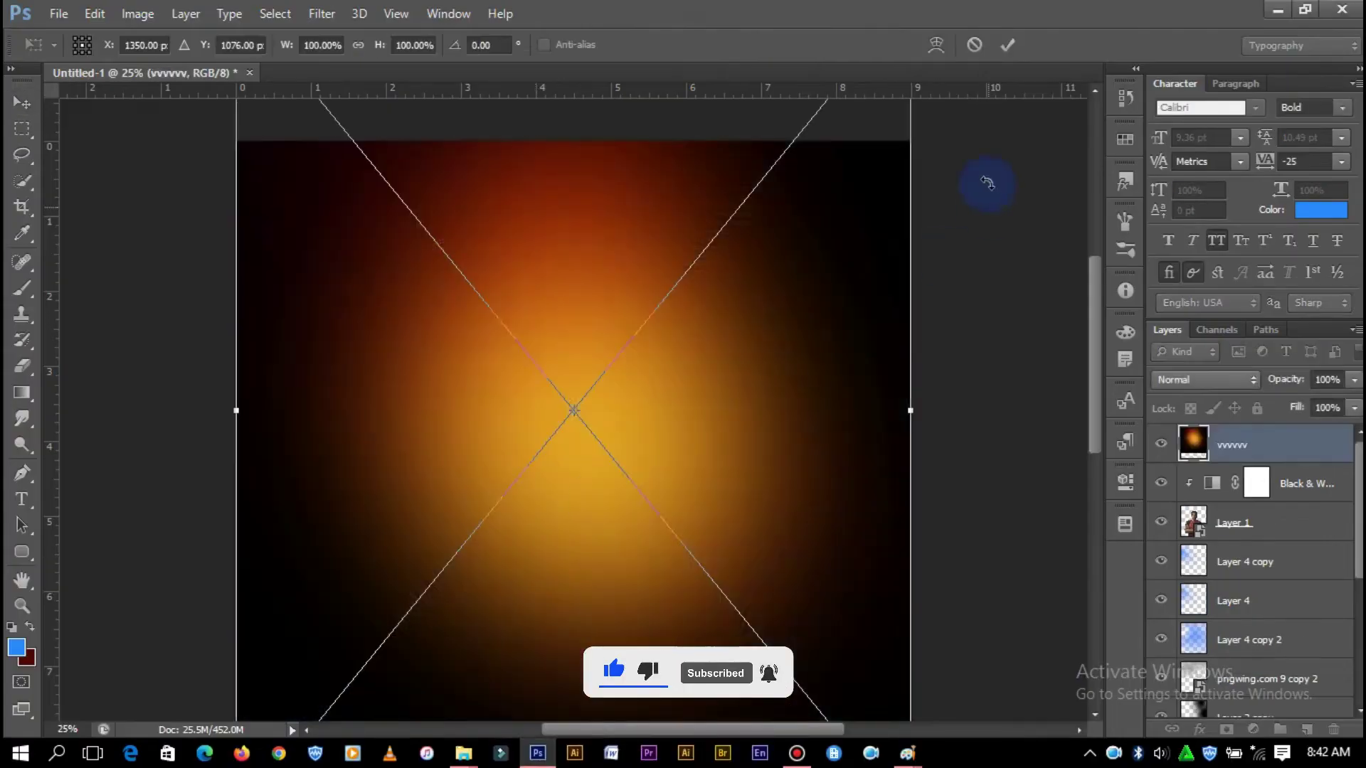
# - Place the vvvvvv glow, set it to Screen blending, and position it at the upper left
pyautogui.click(1010, 47)
pyautogui.hotkey('ctrl', '-')
pyautogui.click(1210, 379)
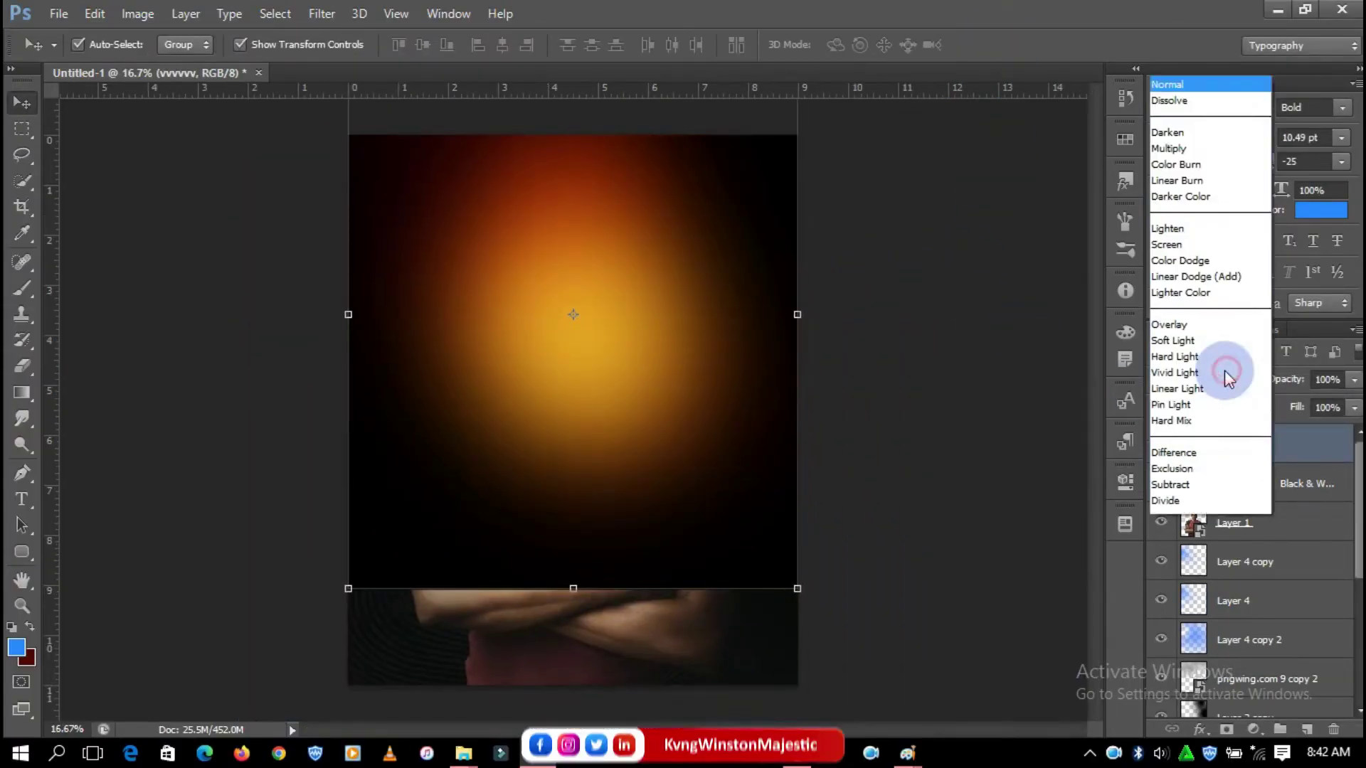
pyautogui.click(1181, 174)
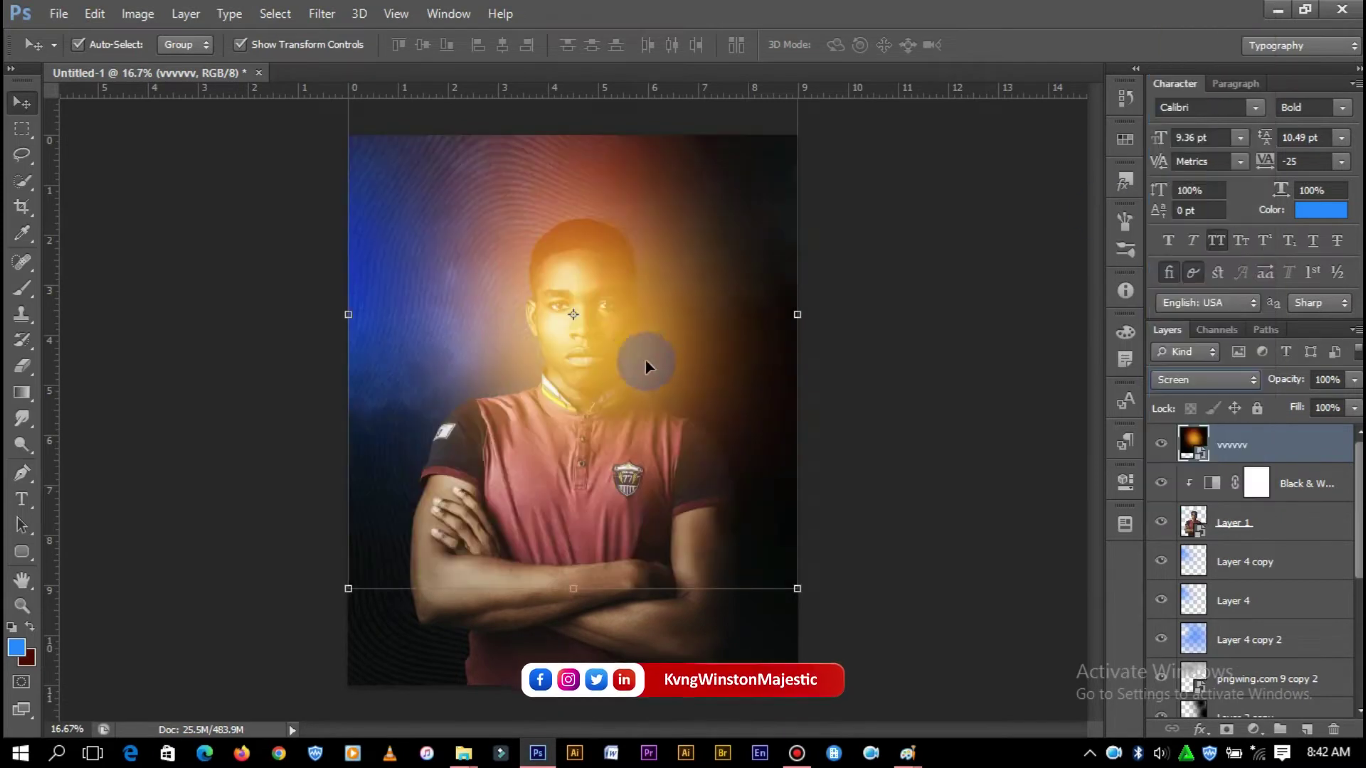
pyautogui.moveTo(646, 359); pyautogui.dragTo(518, 158)
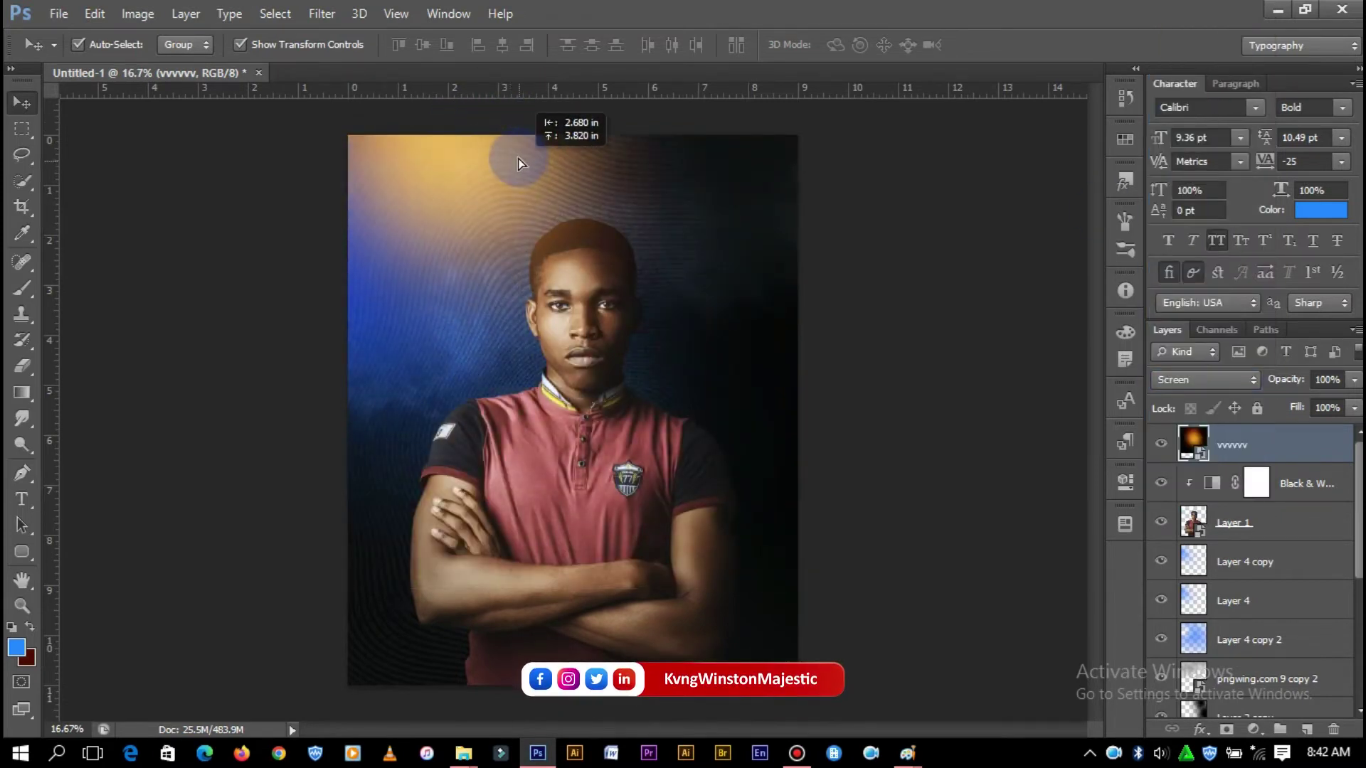
pyautogui.moveTo(517, 158)
pyautogui.mouseDown()
pyautogui.moveTo(540, 190)
pyautogui.moveTo(418, 586)
pyautogui.mouseUp()
pyautogui.click(850, 191)
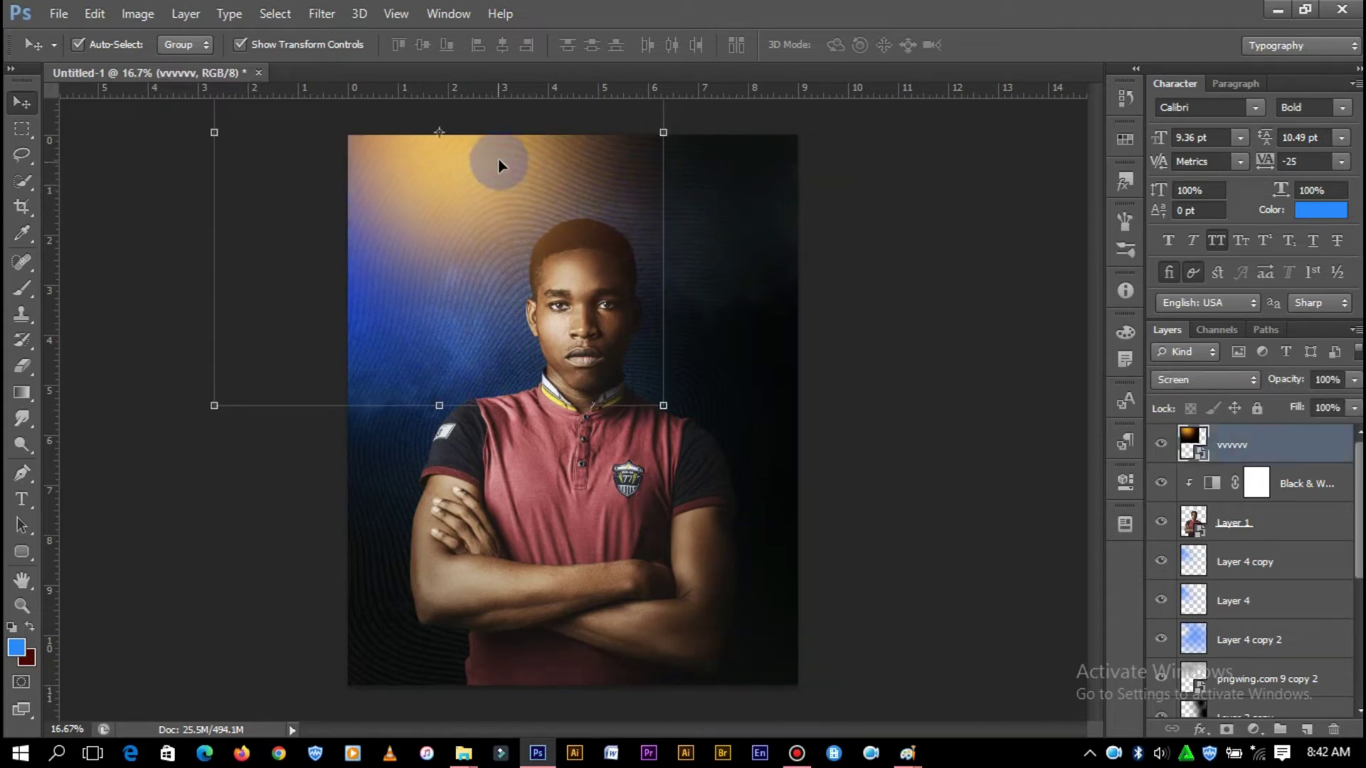
# - Duplicate the orange glow and move the copy to the photo's lower left
pyautogui.moveTo(418, 586)
pyautogui.mouseDown()
pyautogui.moveTo(375, 525)
pyautogui.moveTo(396, 509)
pyautogui.mouseUp()
pyautogui.click(867, 258)
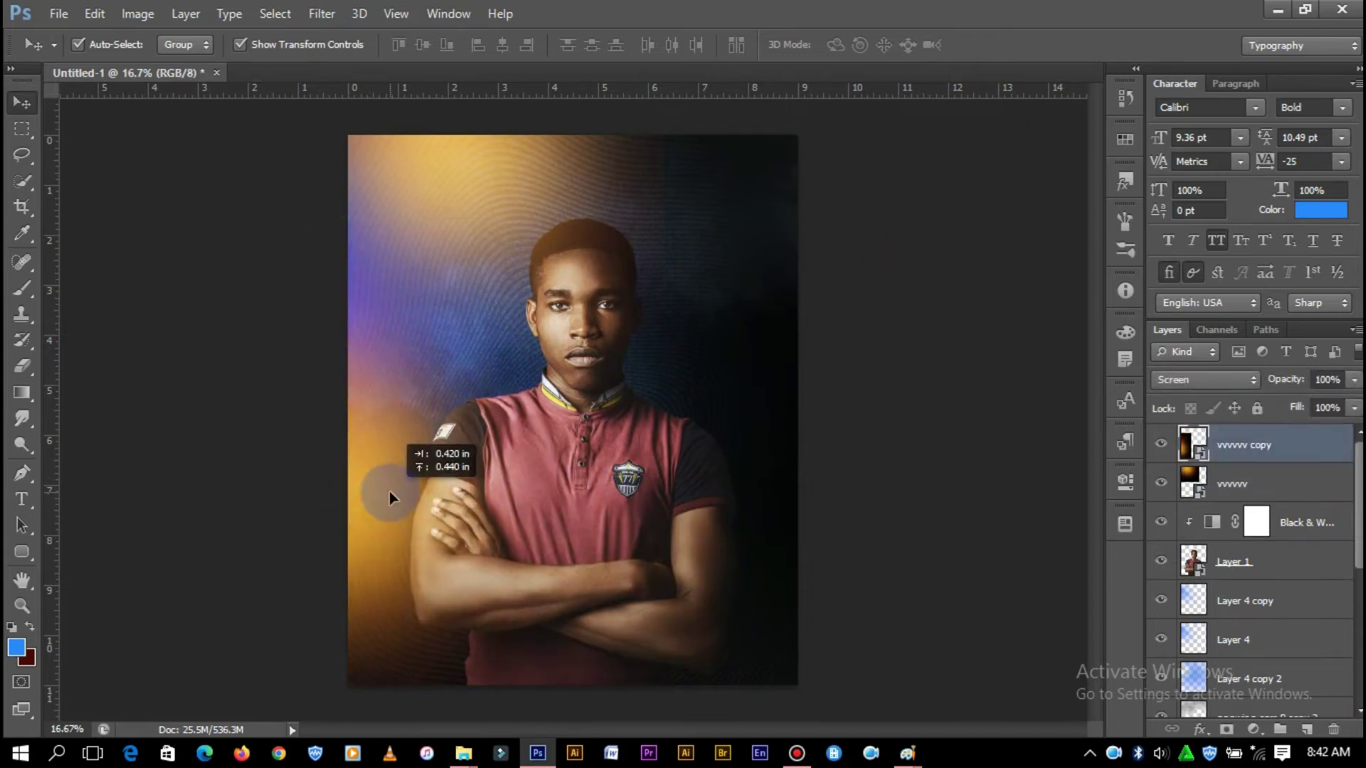
pyautogui.click(895, 264)
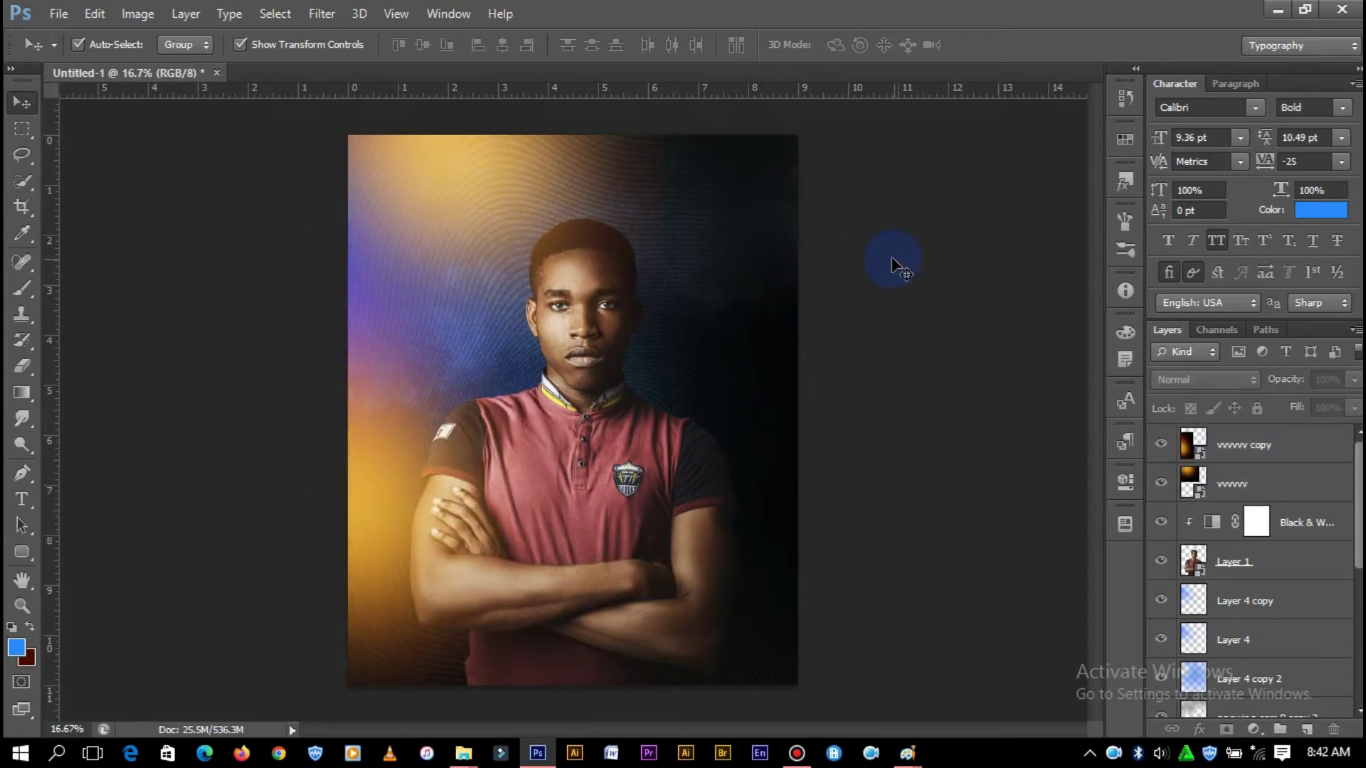
pyautogui.moveTo(396, 518); pyautogui.dragTo(388, 445)
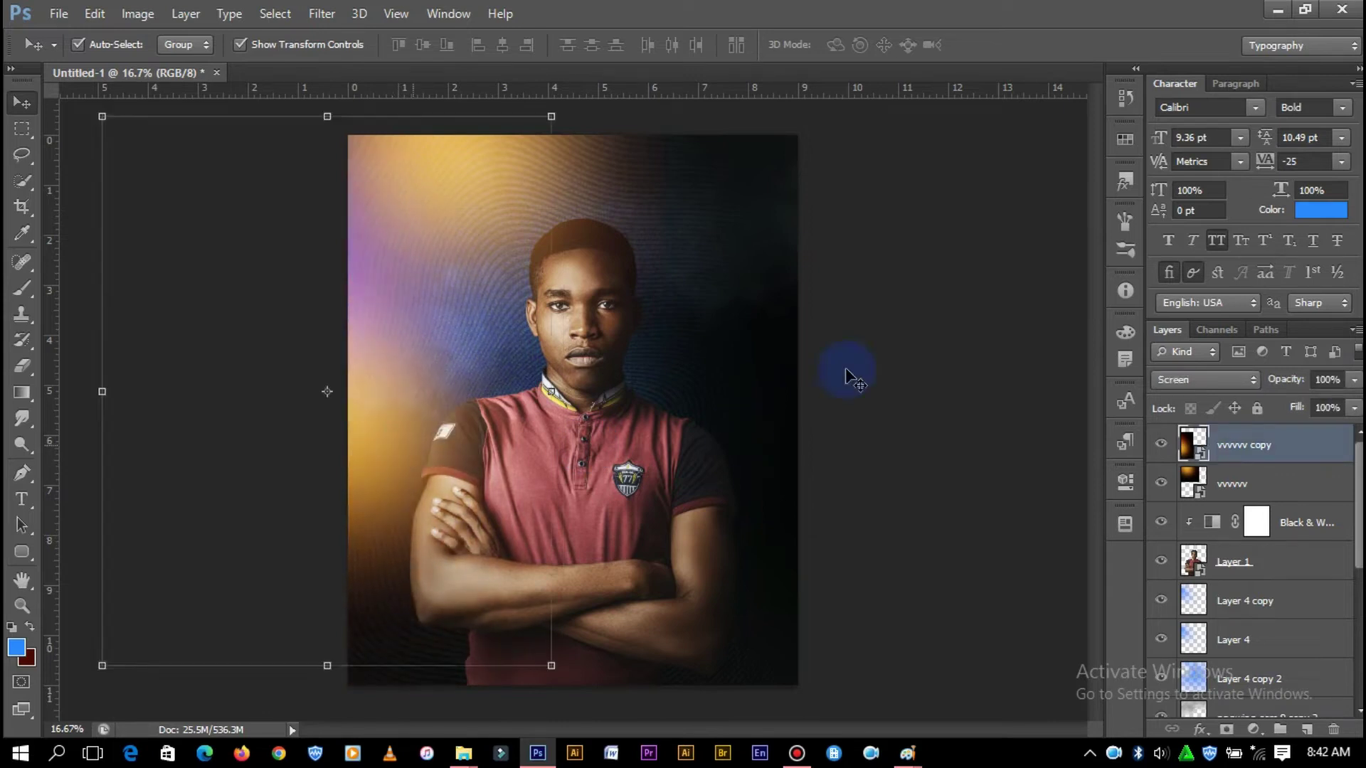
pyautogui.click(613, 508)
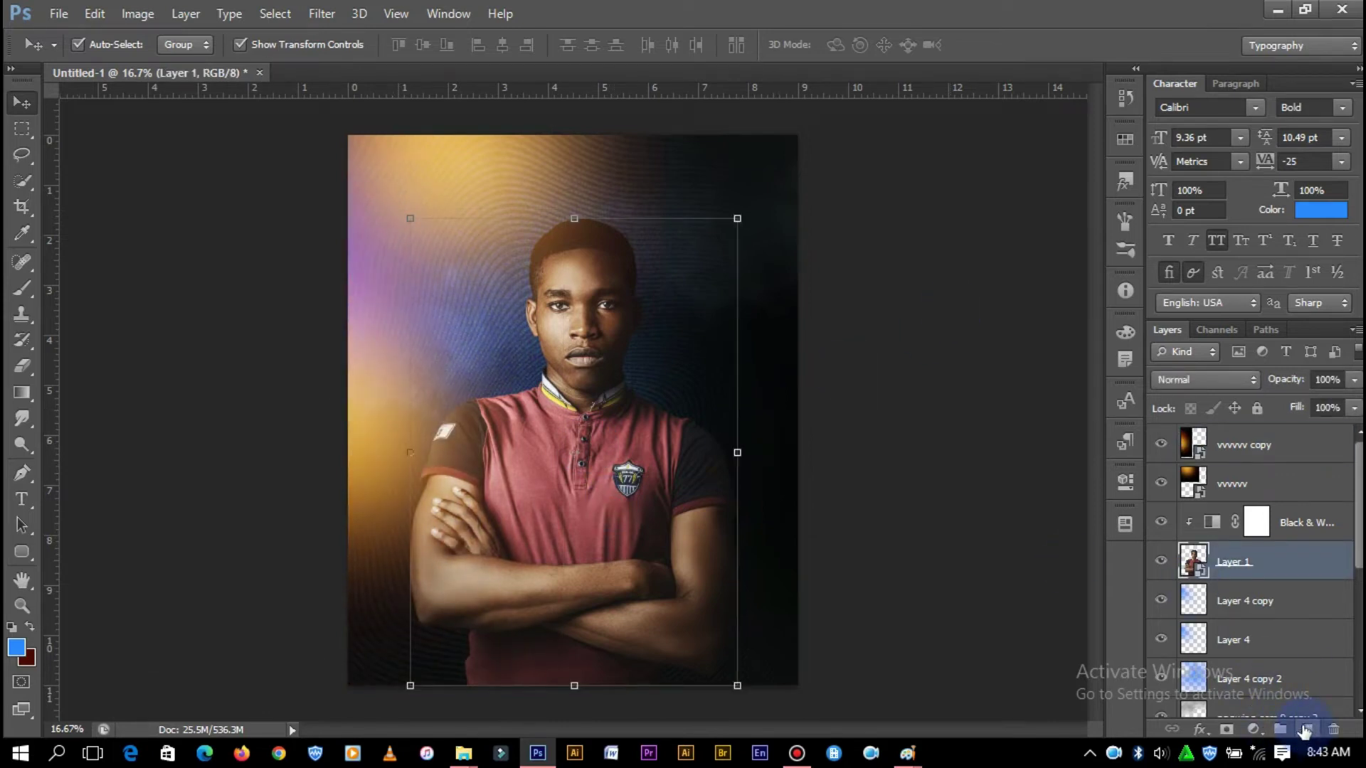
# - Add a Hue/Saturation adjustment clipped to vvvvvv copy, shifting its hue toward violet
pyautogui.click(382, 467)
pyautogui.click(1253, 730)
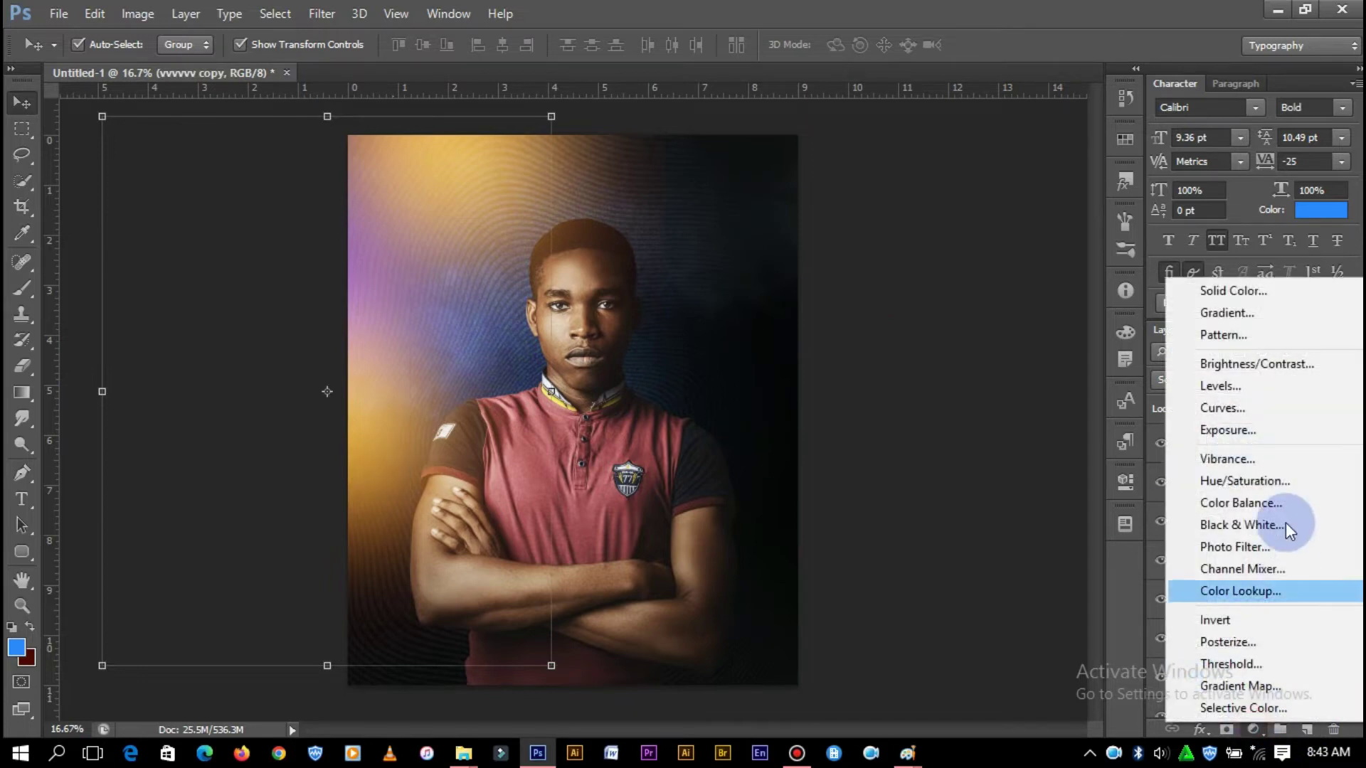
pyautogui.click(1244, 481)
pyautogui.rightClick(1274, 444)
pyautogui.click(971, 343)
pyautogui.moveTo(976, 513)
pyautogui.mouseDown()
pyautogui.moveTo(860, 513)
pyautogui.moveTo(1015, 516)
pyautogui.moveTo(973, 513)
pyautogui.mouseUp()
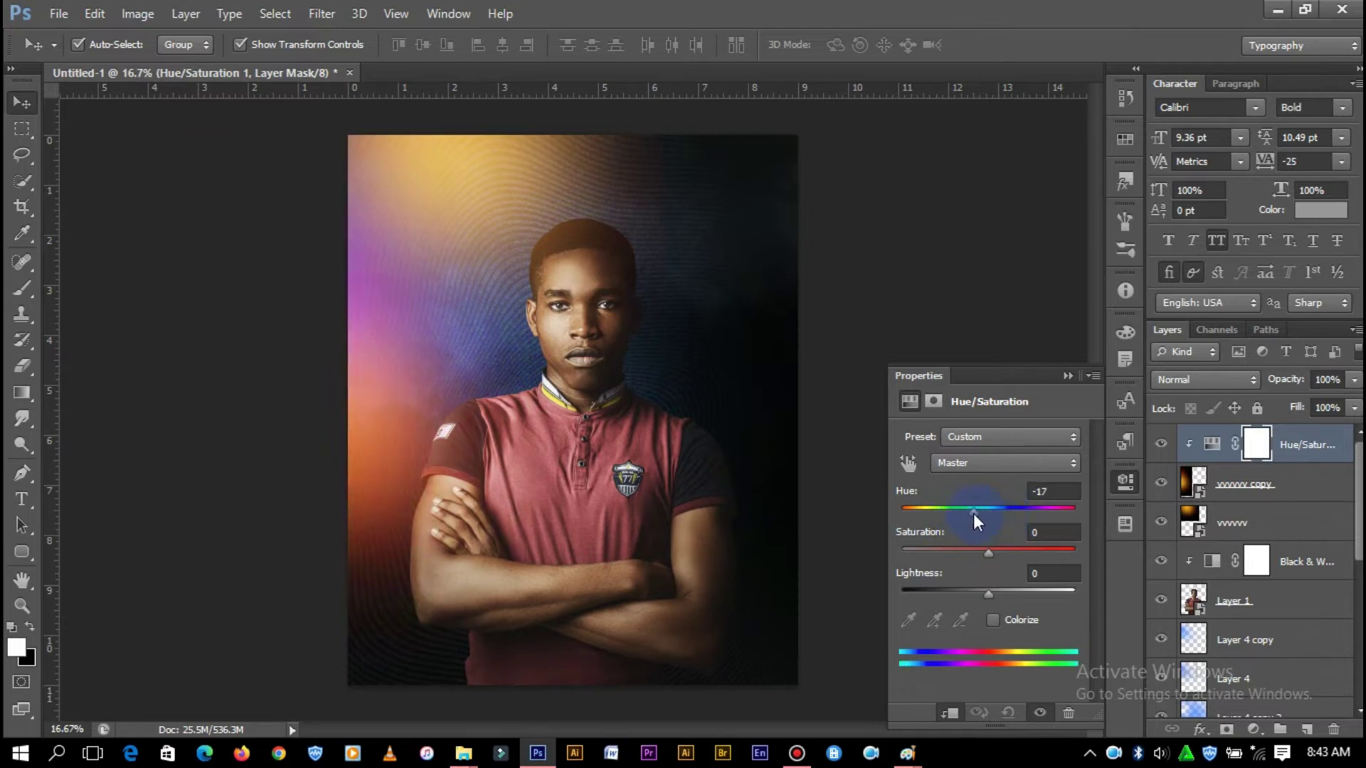
pyautogui.click(1066, 375)
# - Duplicate the tinted glow and its adjustment onto the right side, lowering the copy's fill
pyautogui.click(1263, 484)
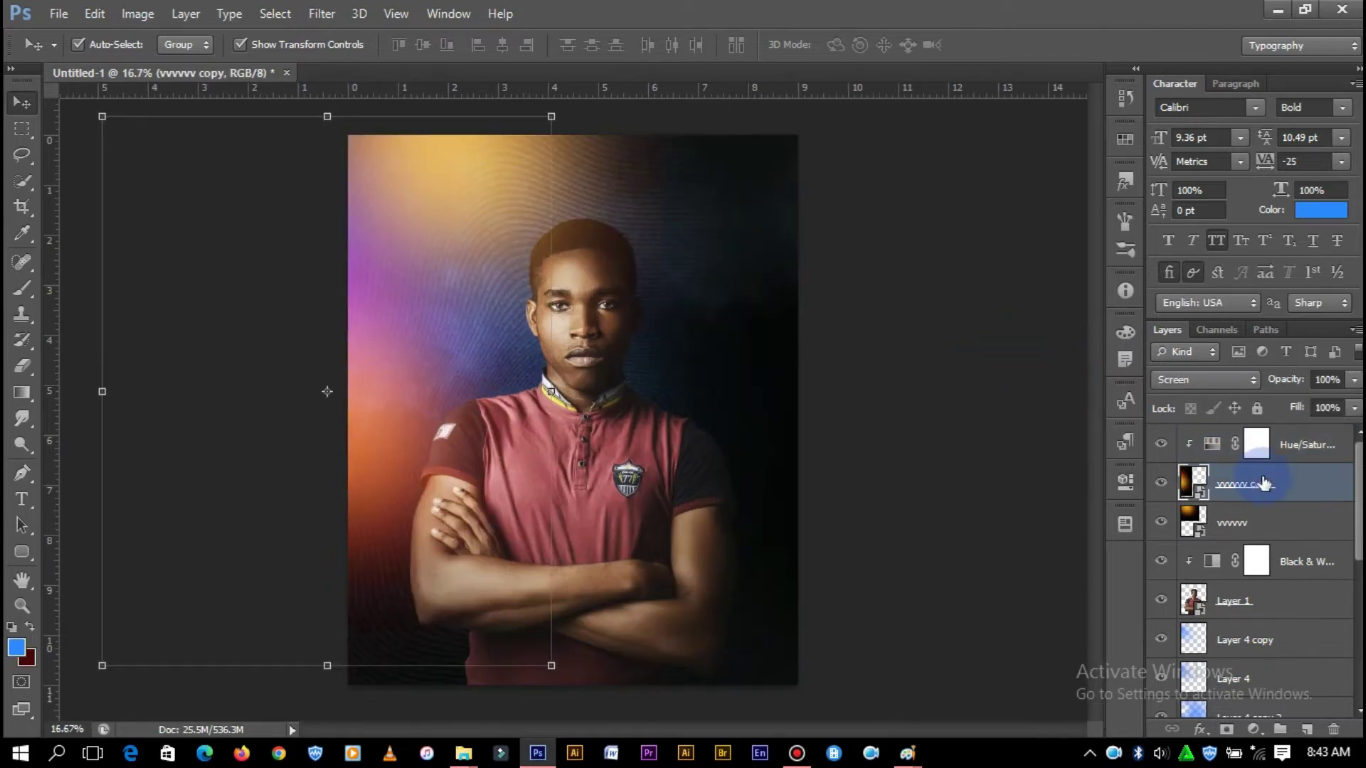
pyautogui.keyDown('ctrl'); pyautogui.click(1273, 447); pyautogui.keyUp('ctrl')
pyautogui.moveTo(391, 485)
pyautogui.mouseDown()
pyautogui.moveTo(963, 571)
pyautogui.moveTo(916, 510)
pyautogui.mouseUp()
pyautogui.click(1354, 407)
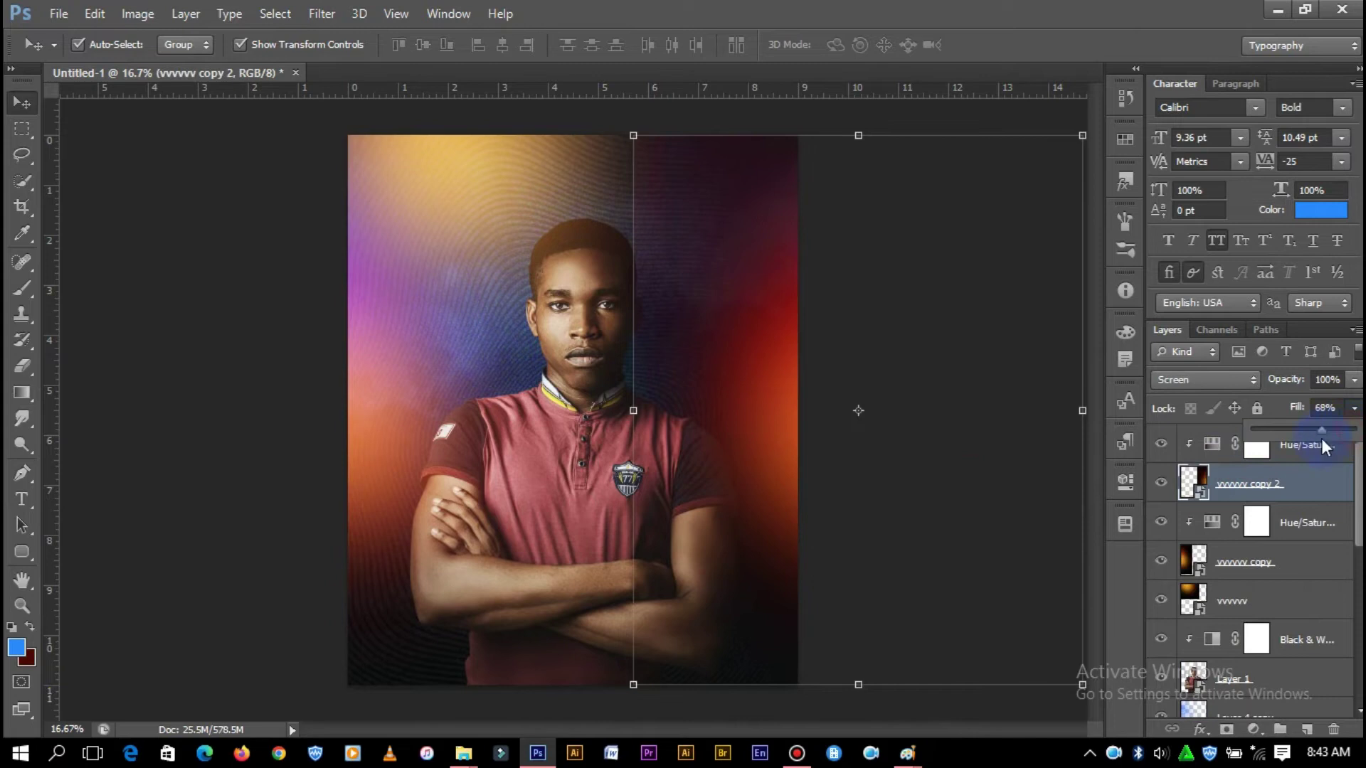
pyautogui.moveTo(1322, 441); pyautogui.dragTo(1281, 438)
pyautogui.click(955, 410)
pyautogui.moveTo(771, 428)
pyautogui.mouseDown()
pyautogui.moveTo(741, 217)
pyautogui.moveTo(729, 299)
pyautogui.mouseUp()
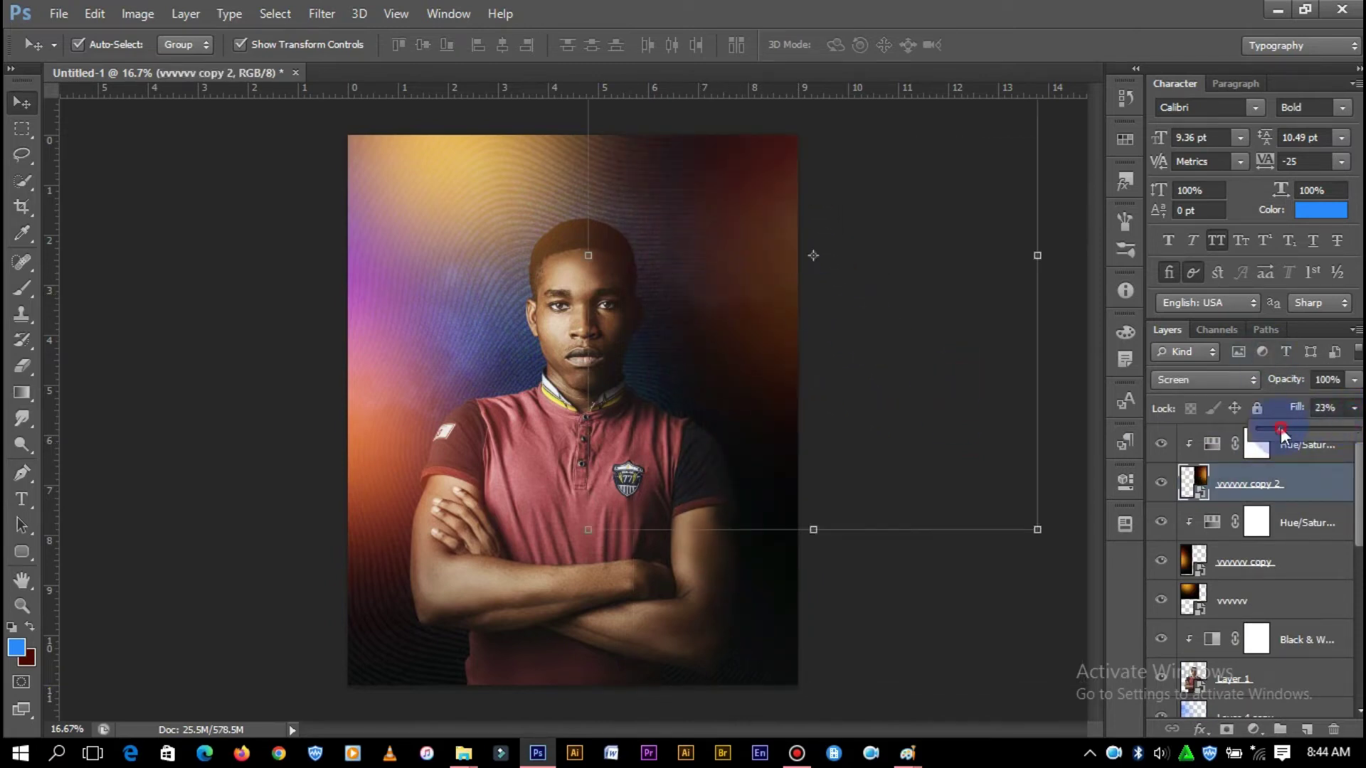
pyautogui.click(922, 345)
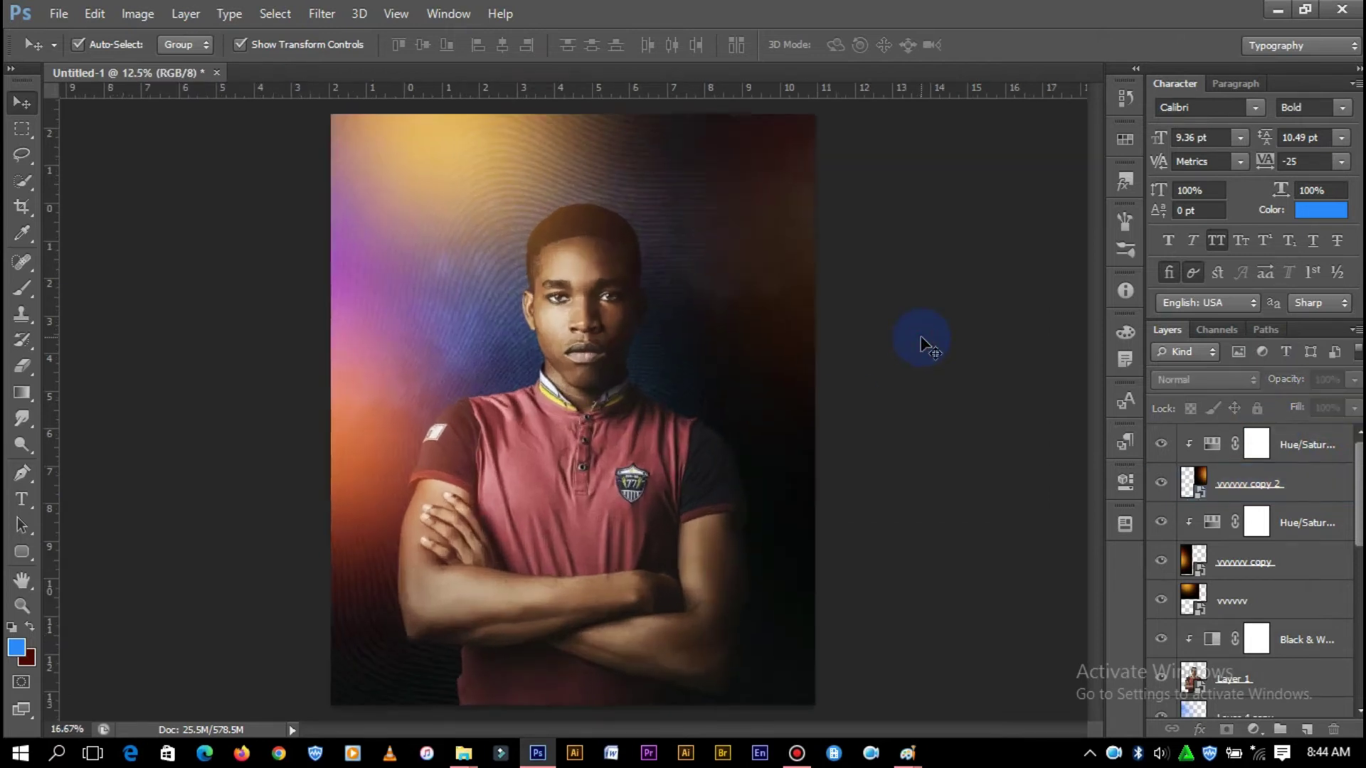
pyautogui.hotkey('ctrl', '+')
pyautogui.hotkey('ctrl', '+')
pyautogui.scroll(3, 1091, 326)
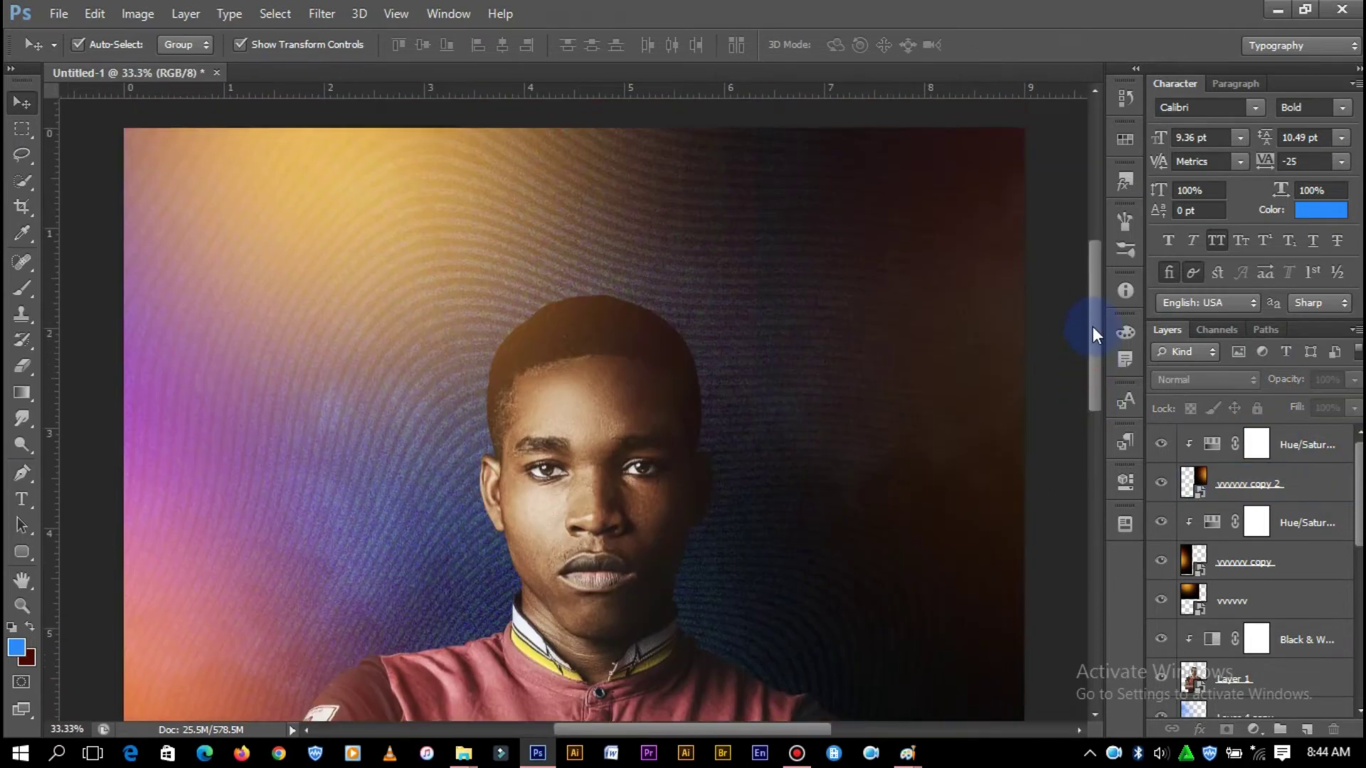
pyautogui.hotkey('ctrl', '-')
pyautogui.scroll(-3, 1212, 689)
# - Duplicate pngwing.com 9 copy 2 to the top of the stack and mask it off the face
pyautogui.click(1263, 640)
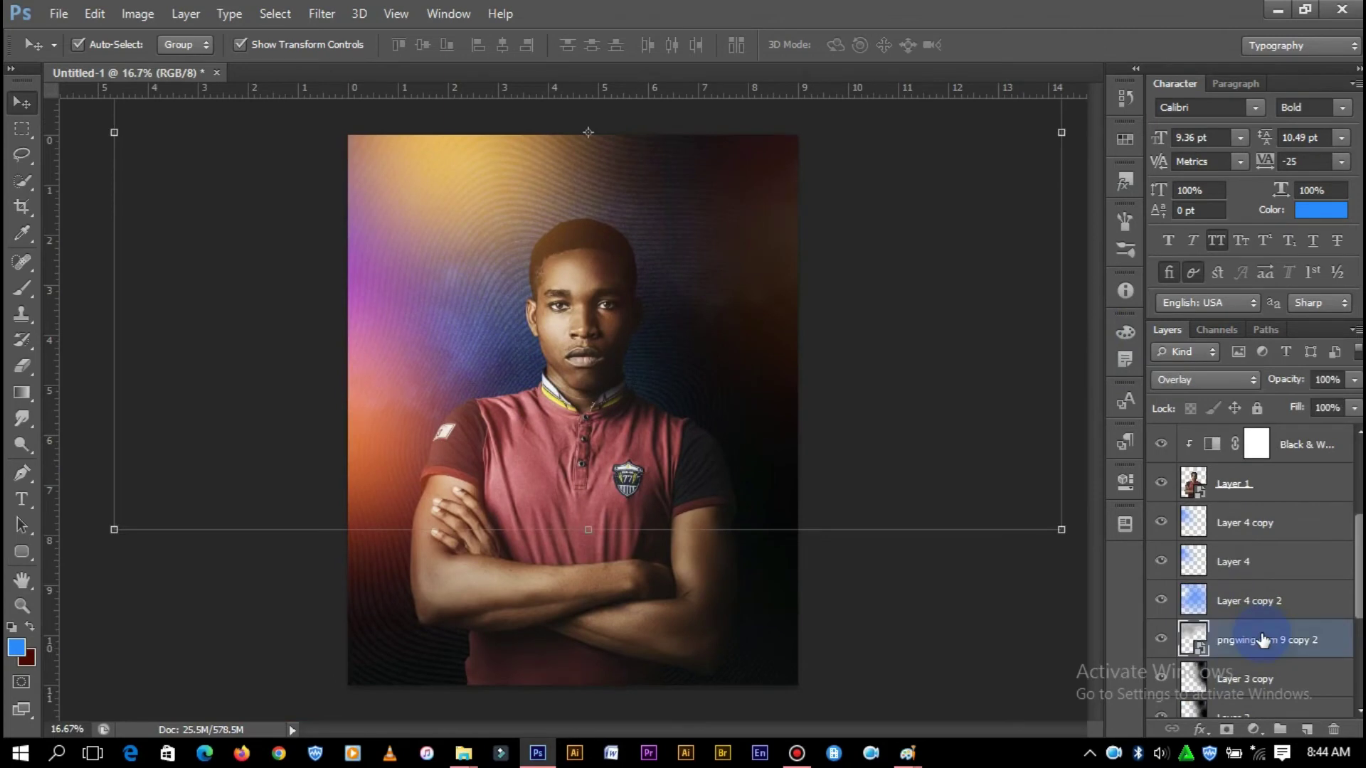
pyautogui.moveTo(1263, 631); pyautogui.dragTo(1264, 633)
pyautogui.hotkey('ctrl', 'shift', ']')
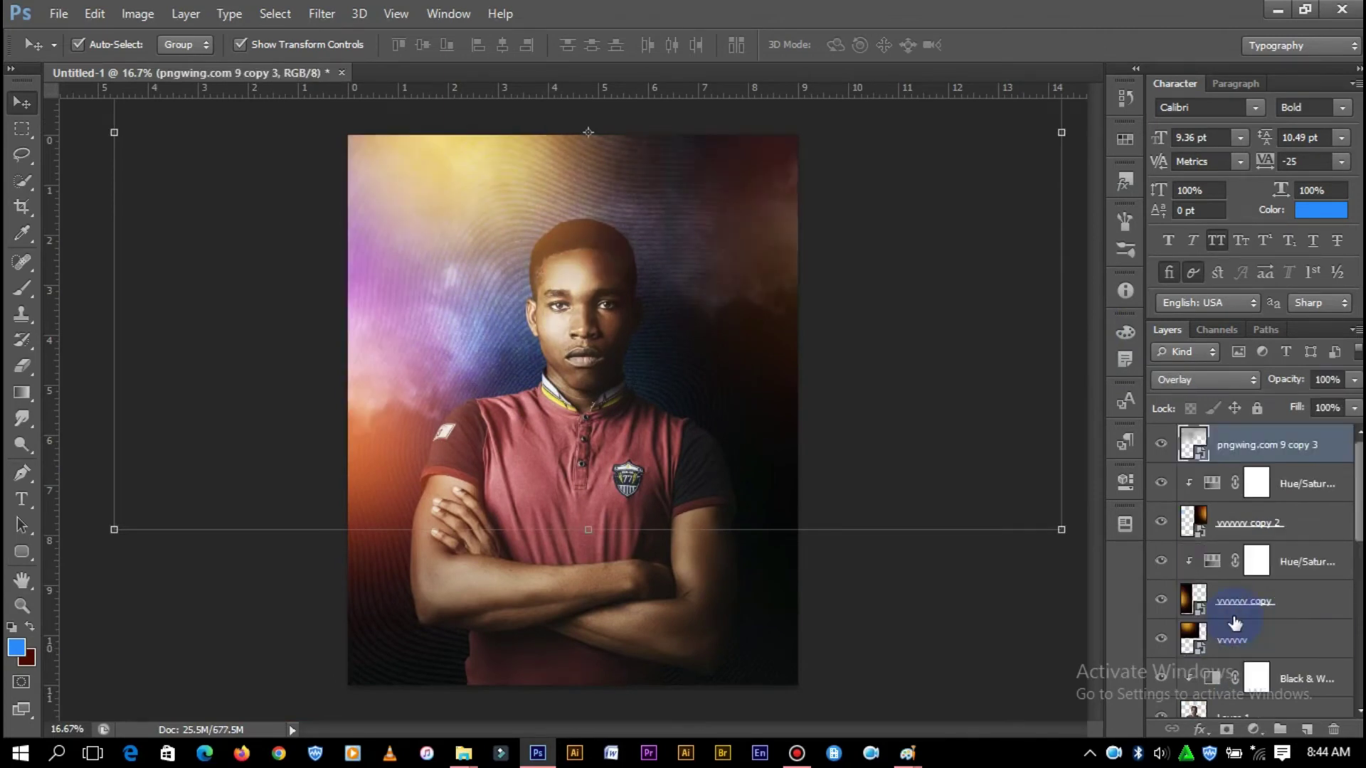
pyautogui.click(23, 367)
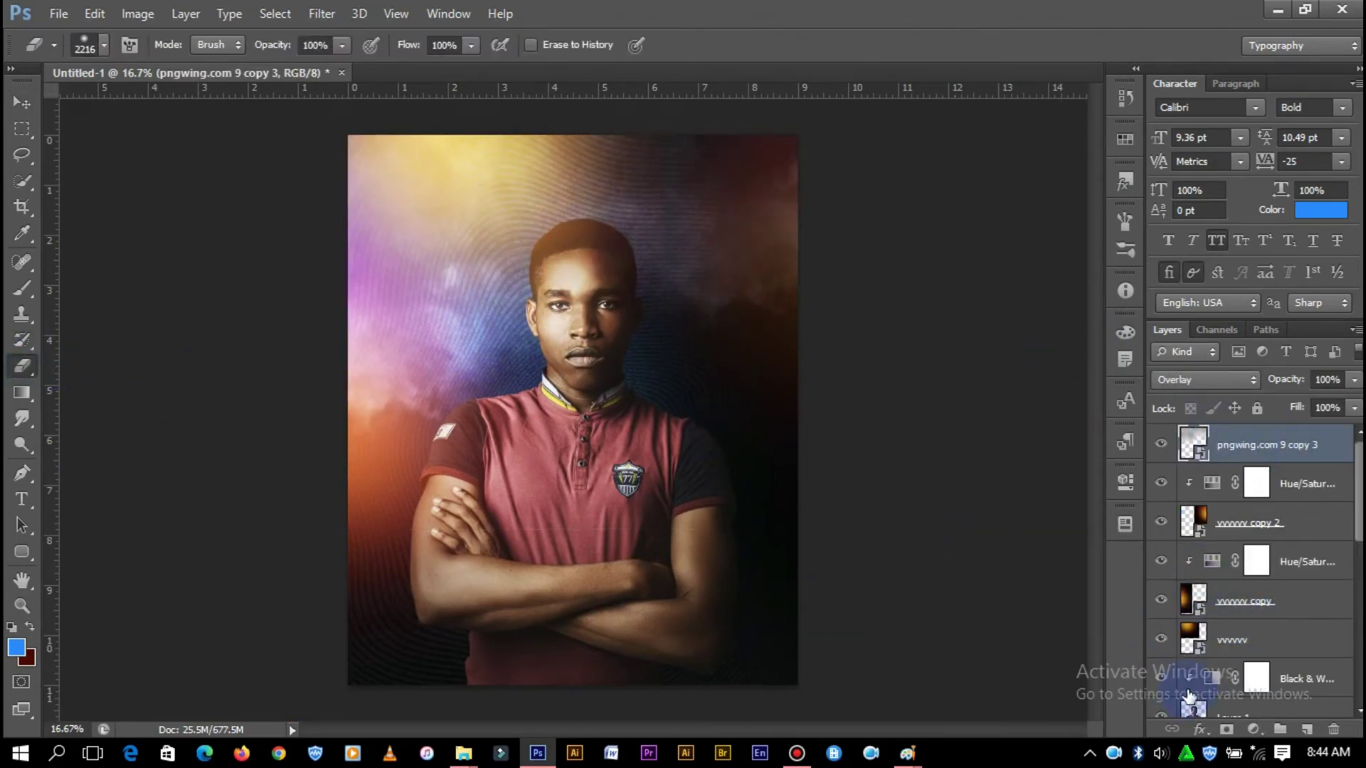
pyautogui.click(1227, 729)
pyautogui.moveTo(403, 306)
pyautogui.mouseDown()
pyautogui.moveTo(609, 359)
pyautogui.moveTo(655, 350)
pyautogui.mouseUp()
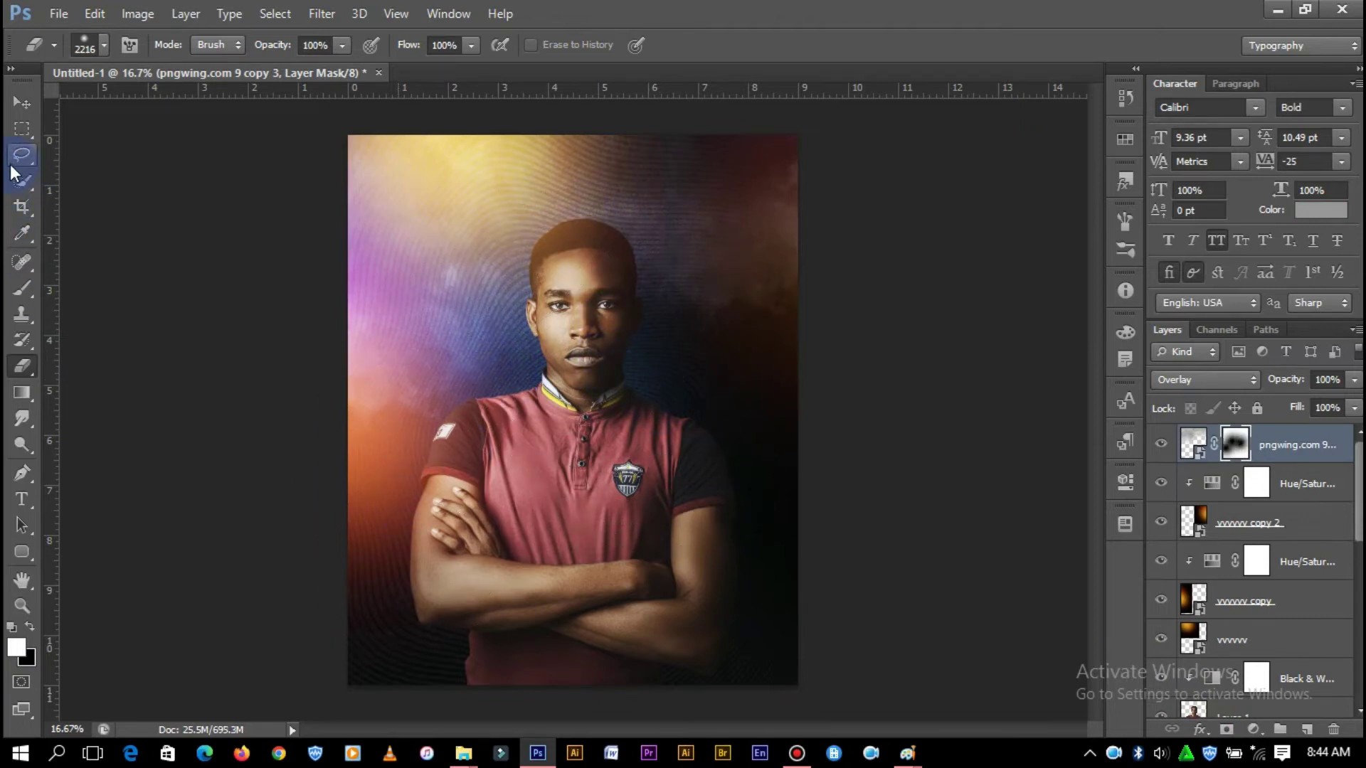
# - Set the masked overlay copy's Fill to 36% and hide pngwing.com 9 copy 2
pyautogui.click(22, 103)
pyautogui.click(1193, 443)
pyautogui.click(1161, 445)
pyautogui.click(1162, 444)
pyautogui.click(1297, 435)
pyautogui.click(1354, 408)
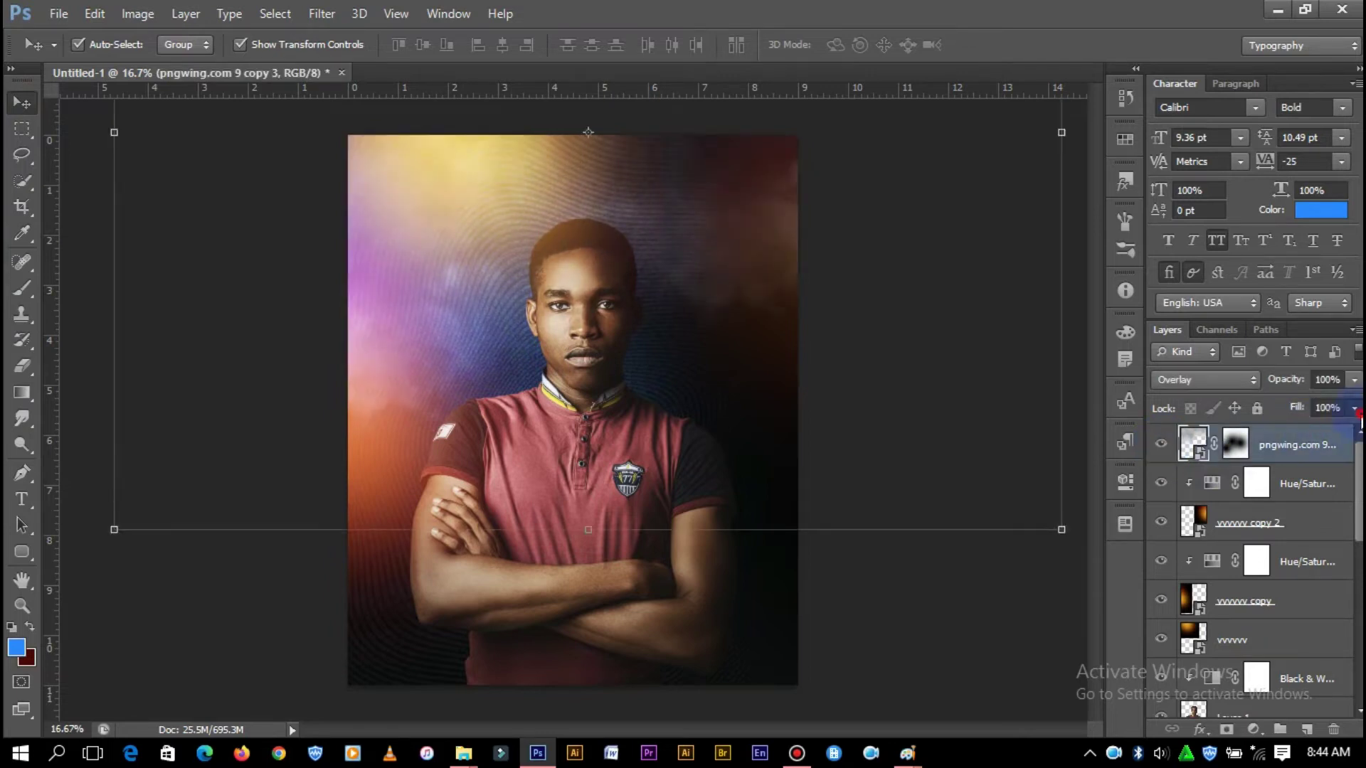
pyautogui.moveTo(1352, 429); pyautogui.dragTo(1289, 429)
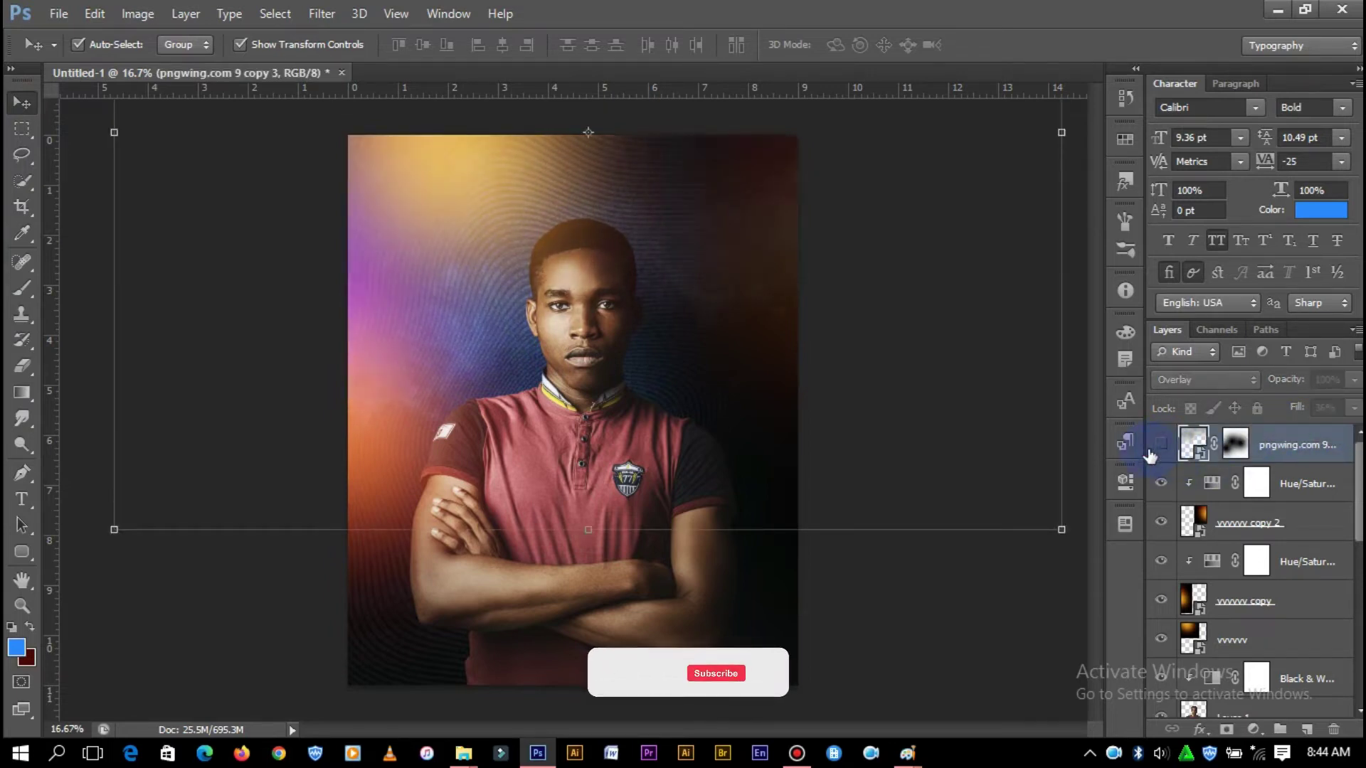
pyautogui.scroll(-5, 1252, 512)
pyautogui.click(1161, 562)
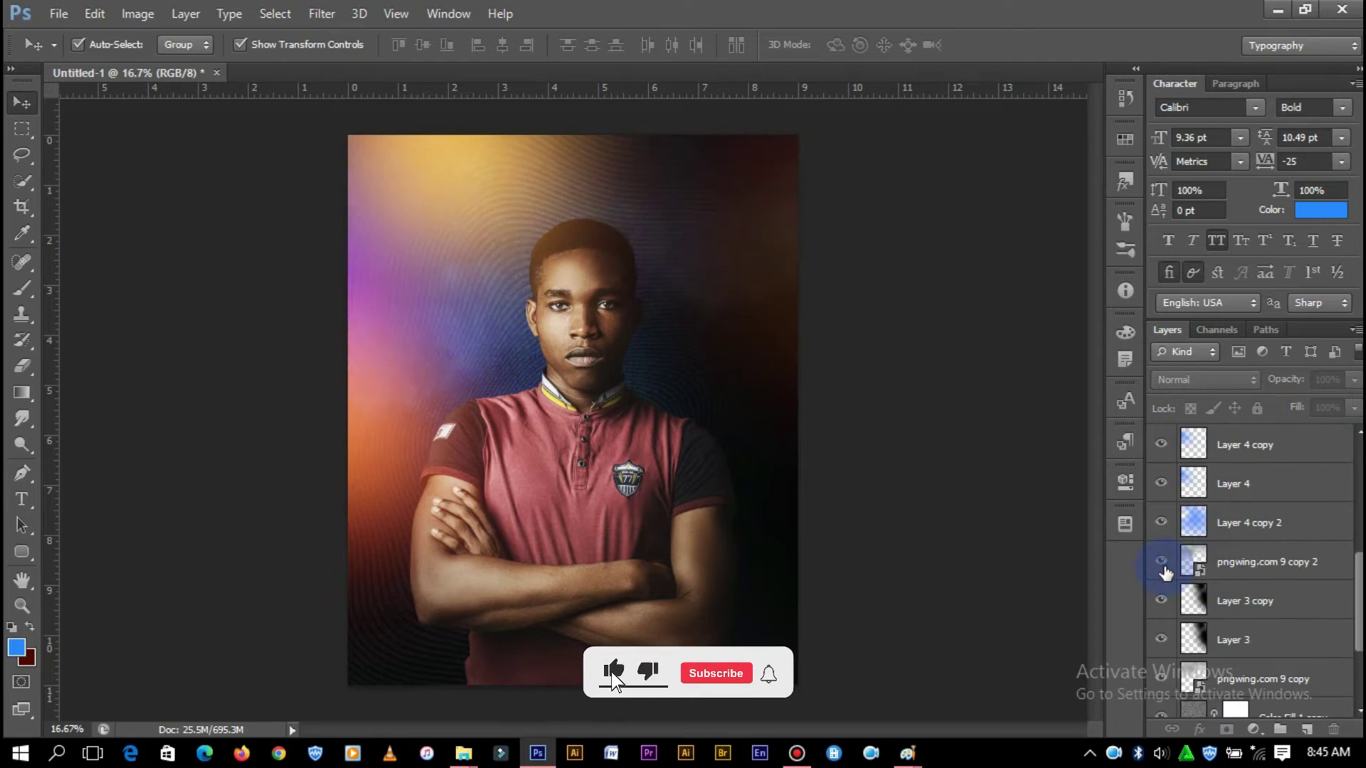
# - Zoom in to check the details, then select the vvvvvv copy 2 glow layer
pyautogui.hotkey('ctrl', '+')
pyautogui.hotkey('ctrl', '+')
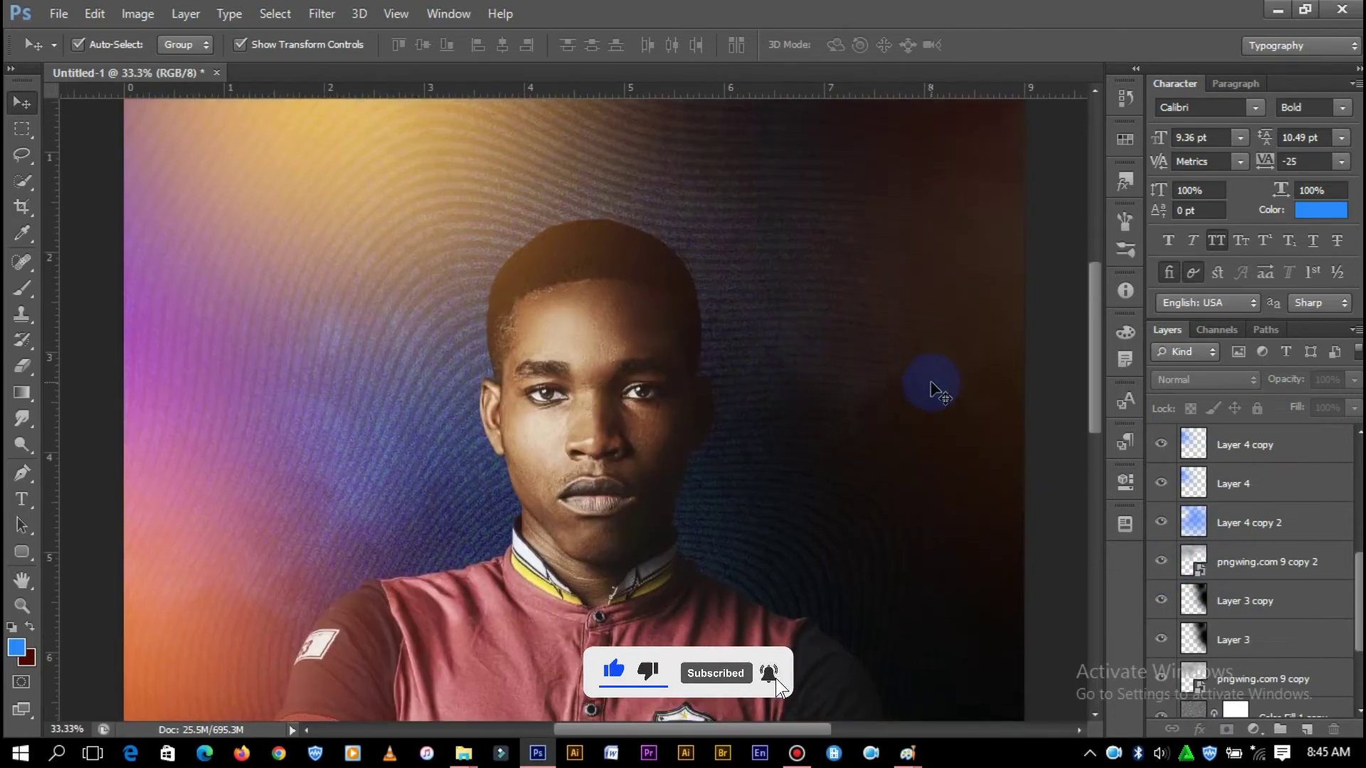
pyautogui.hotkey('ctrl', '-')
pyautogui.hotkey('ctrl', '-')
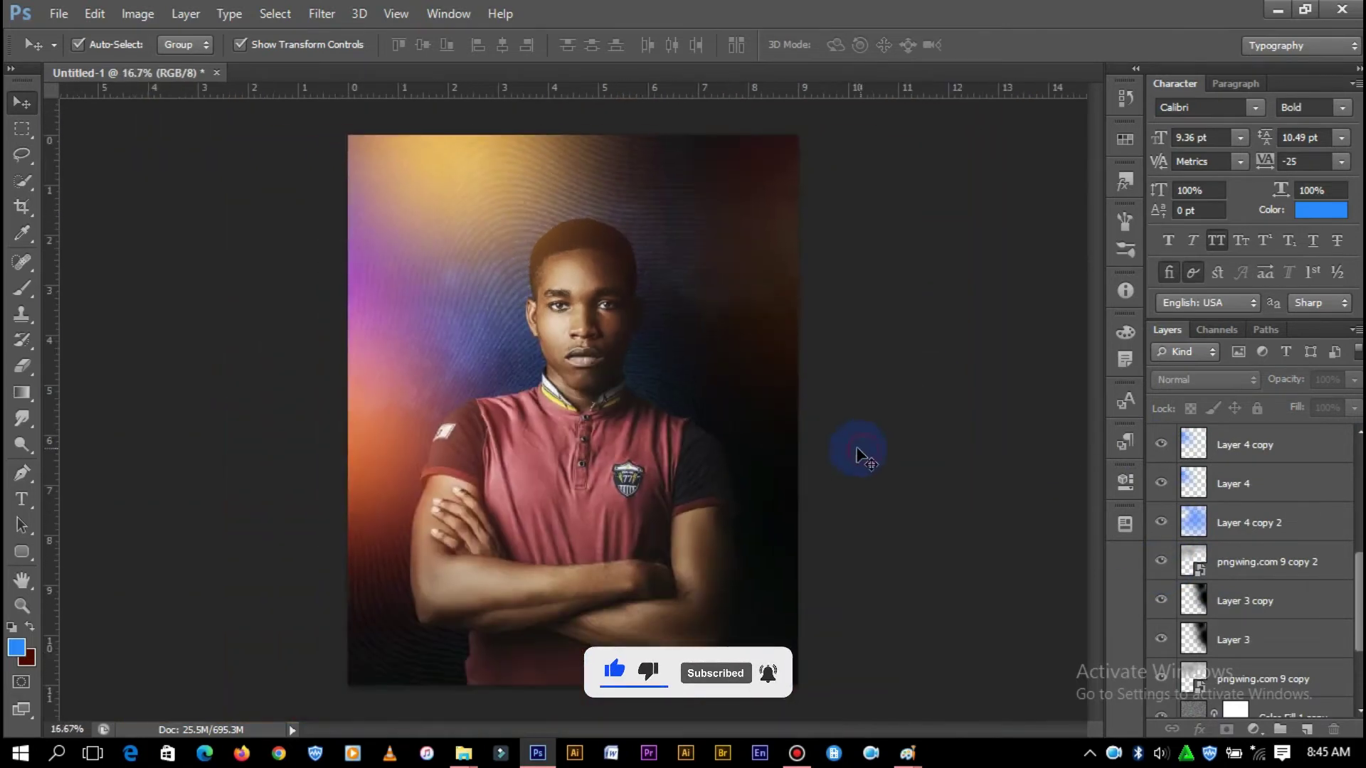
pyautogui.click(722, 439)
pyautogui.scroll(-5, 1200, 624)
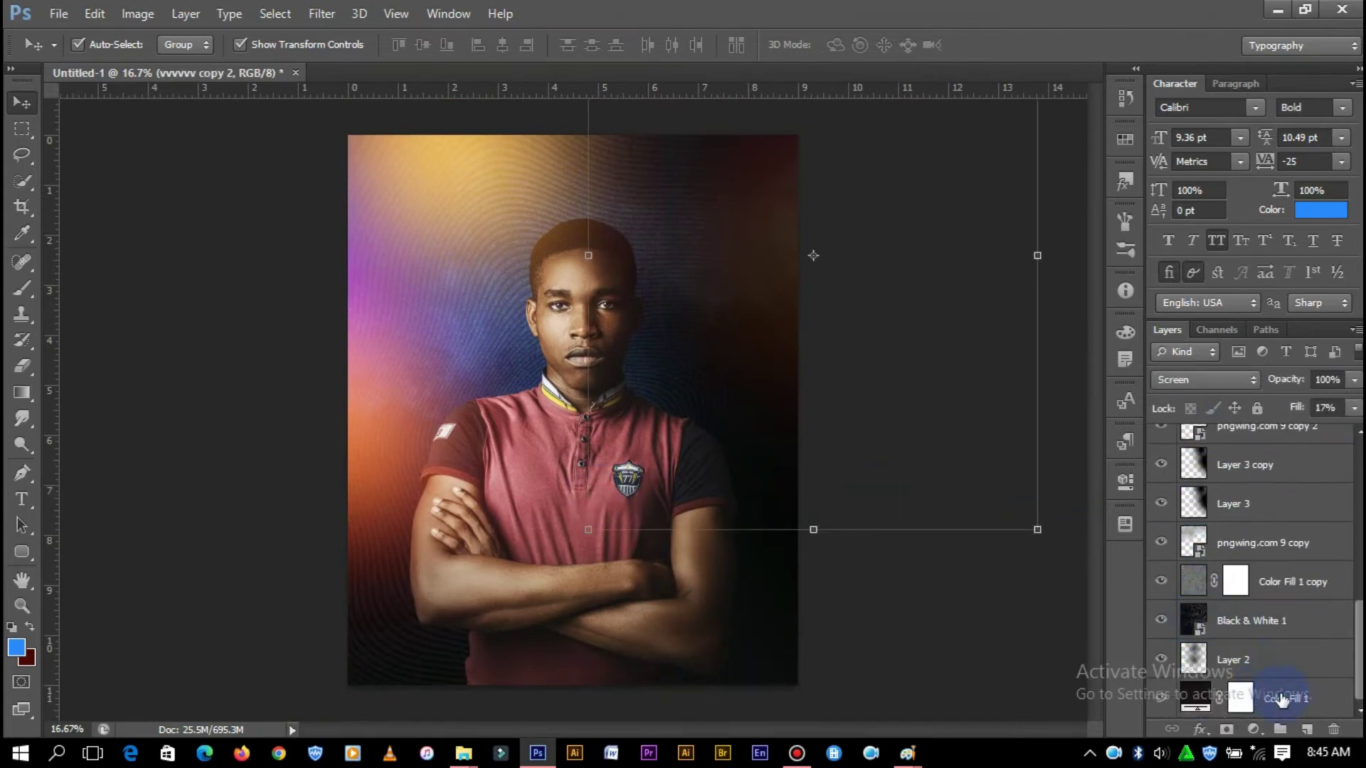
# - Duplicate the Color Fill layer to the top and set its colour to black
pyautogui.moveTo(1281, 699); pyautogui.dragTo(1221, 444)
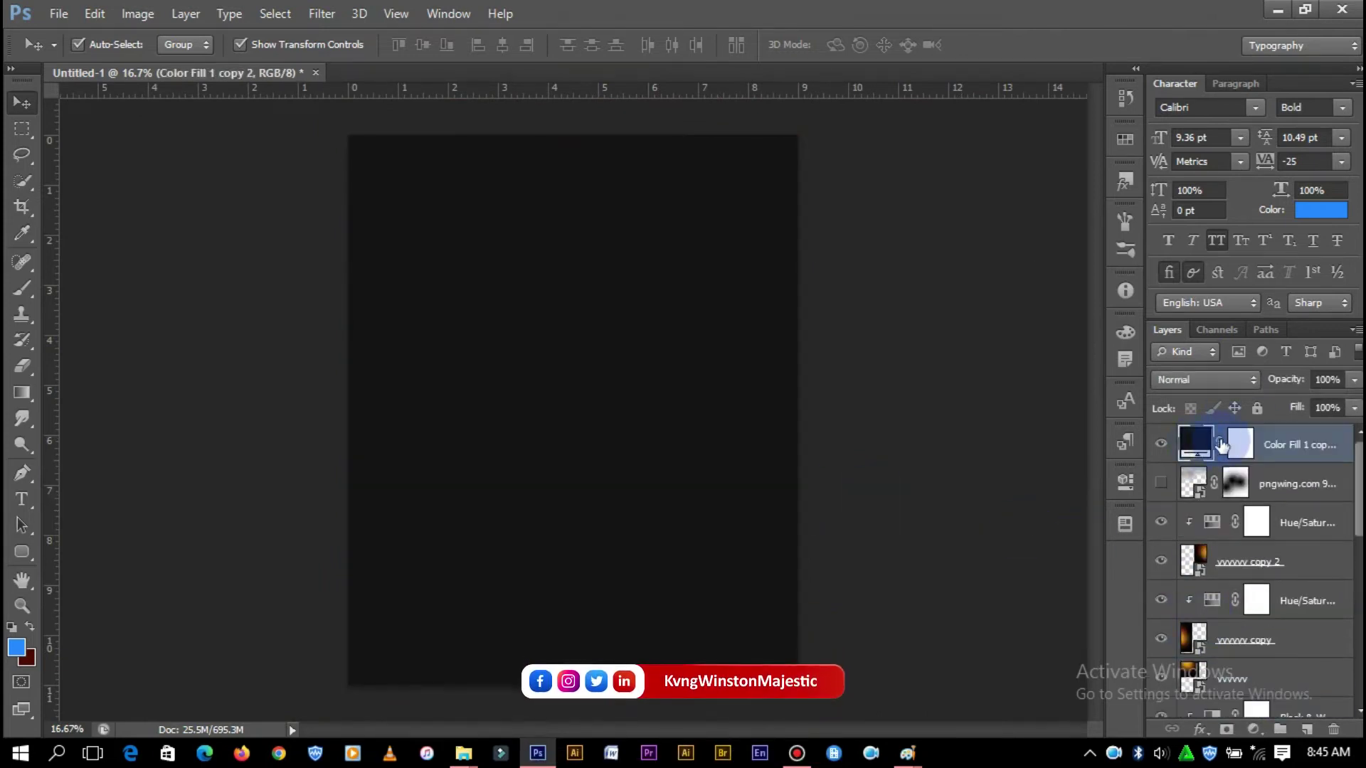
pyautogui.doubleClick(1221, 445)
pyautogui.click(905, 488)
pyautogui.click(1214, 225)
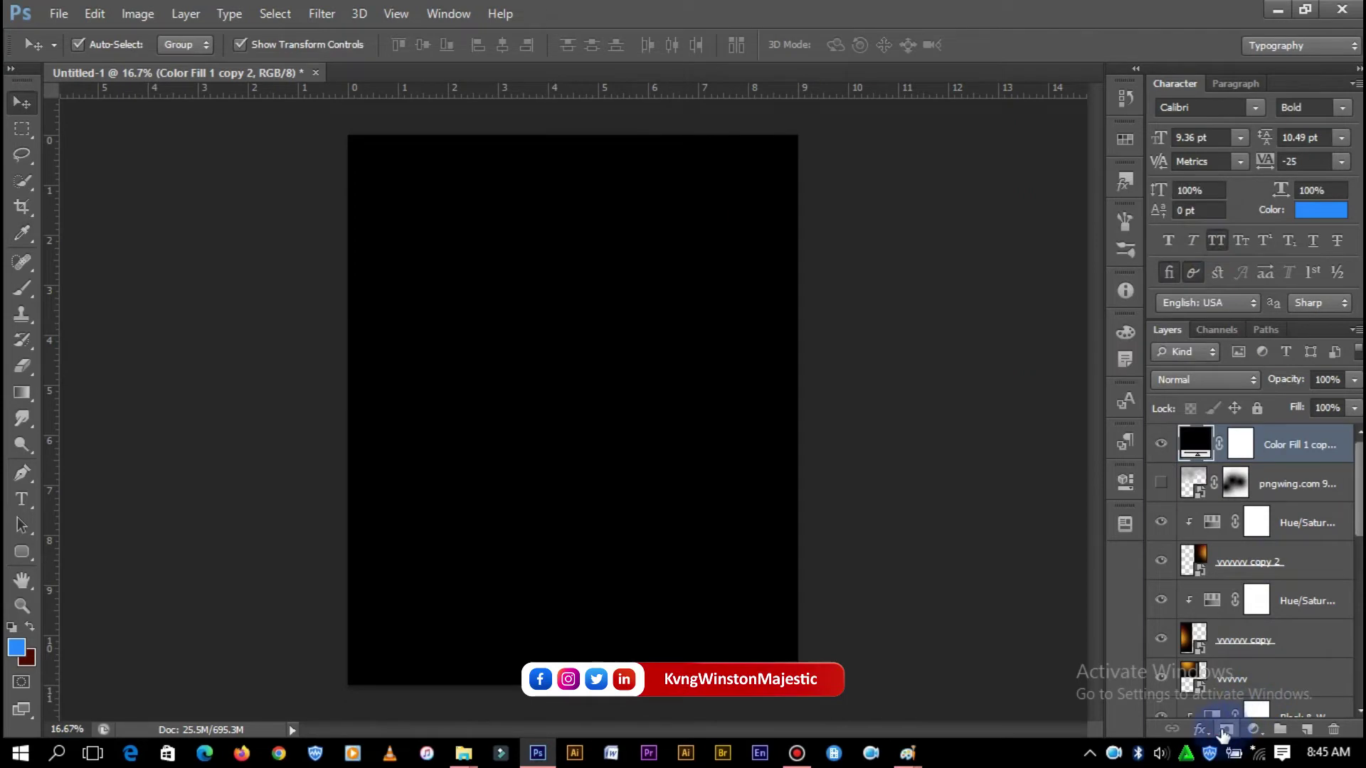
# - Use a large soft eraser on the black fill's mask to reveal the portrait, arms and upper-right glow
pyautogui.click(22, 366)
pyautogui.click(1240, 444)
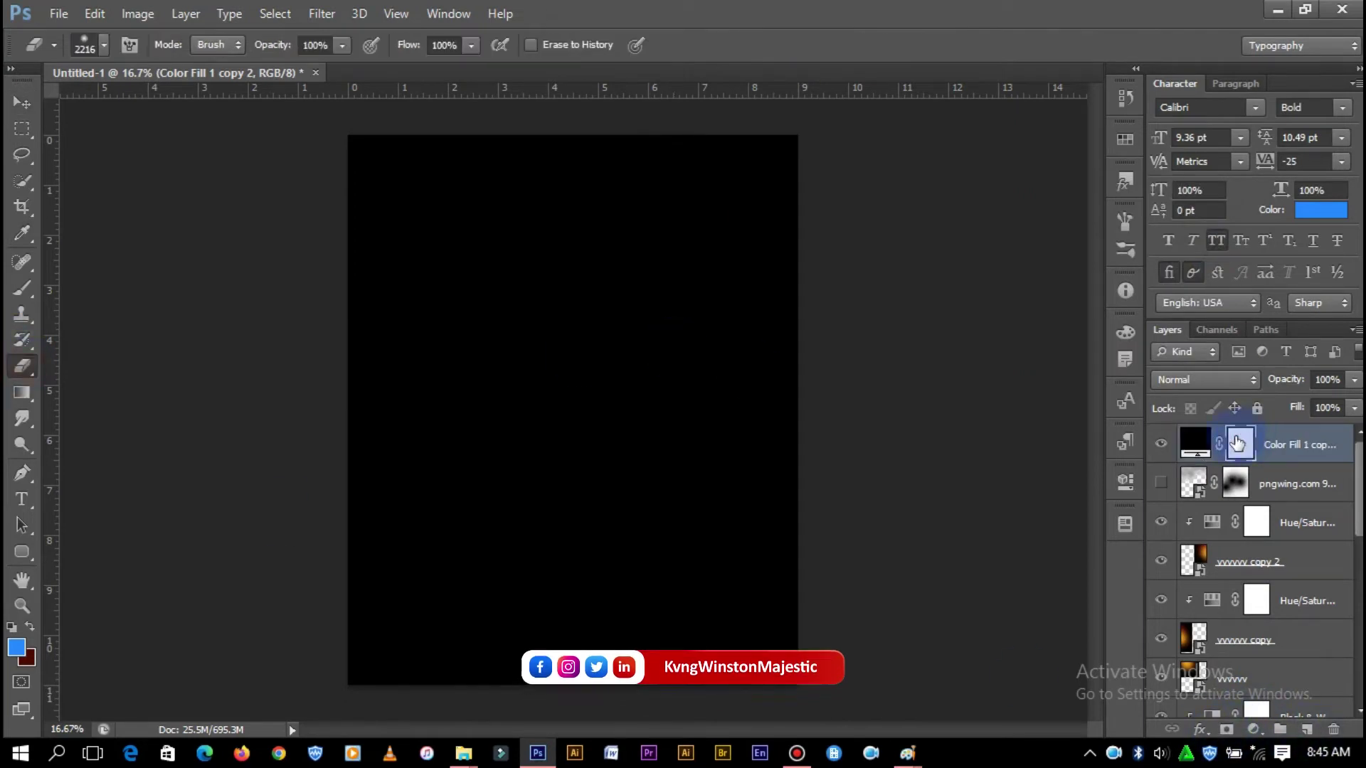
pyautogui.click(581, 306)
pyautogui.rightClick(580, 306)
pyautogui.moveTo(796, 363); pyautogui.dragTo(799, 363)
pyautogui.moveTo(588, 275)
pyautogui.mouseDown()
pyautogui.moveTo(710, 274)
pyautogui.moveTo(523, 317)
pyautogui.moveTo(704, 427)
pyautogui.mouseUp()
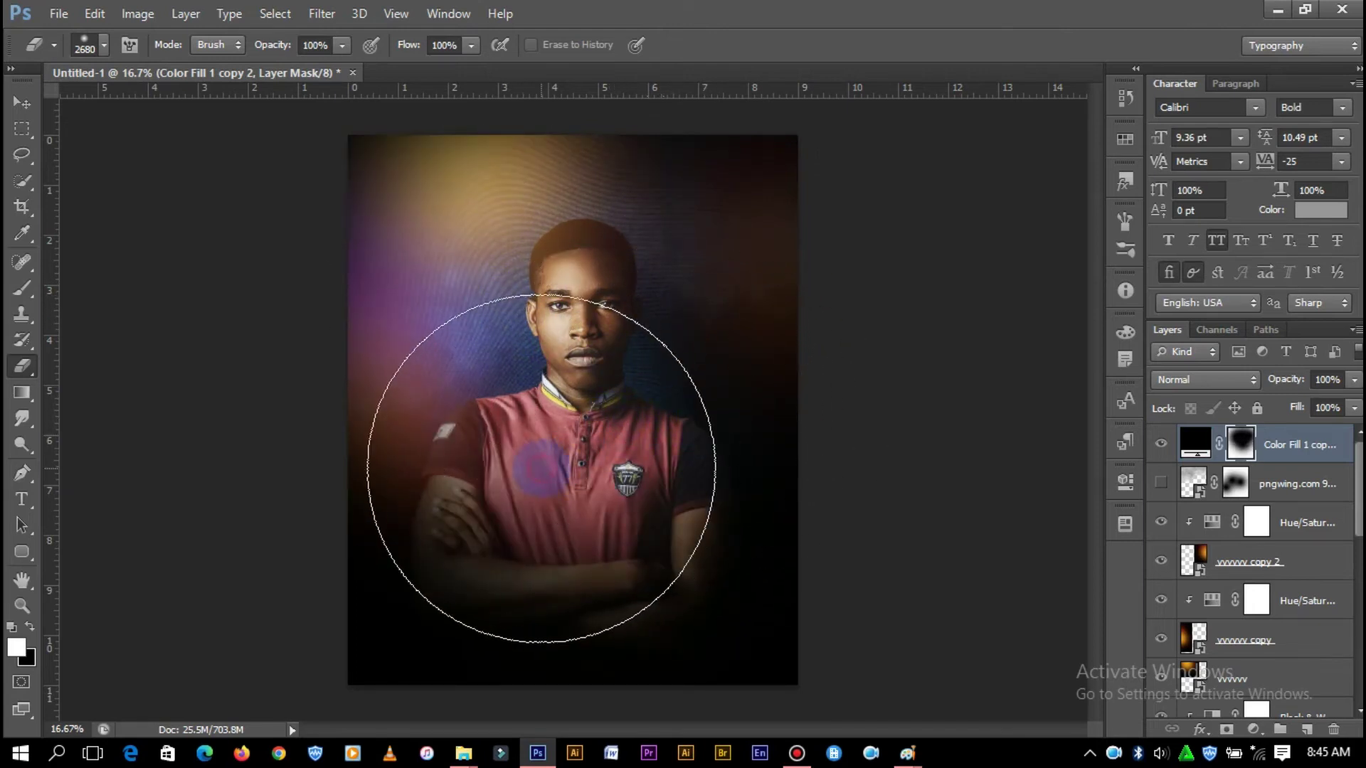
pyautogui.moveTo(537, 463); pyautogui.dragTo(675, 391)
pyautogui.moveTo(673, 443)
pyautogui.mouseDown()
pyautogui.moveTo(762, 182)
pyautogui.moveTo(655, 325)
pyautogui.moveTo(509, 332)
pyautogui.mouseUp()
pyautogui.click(23, 101)
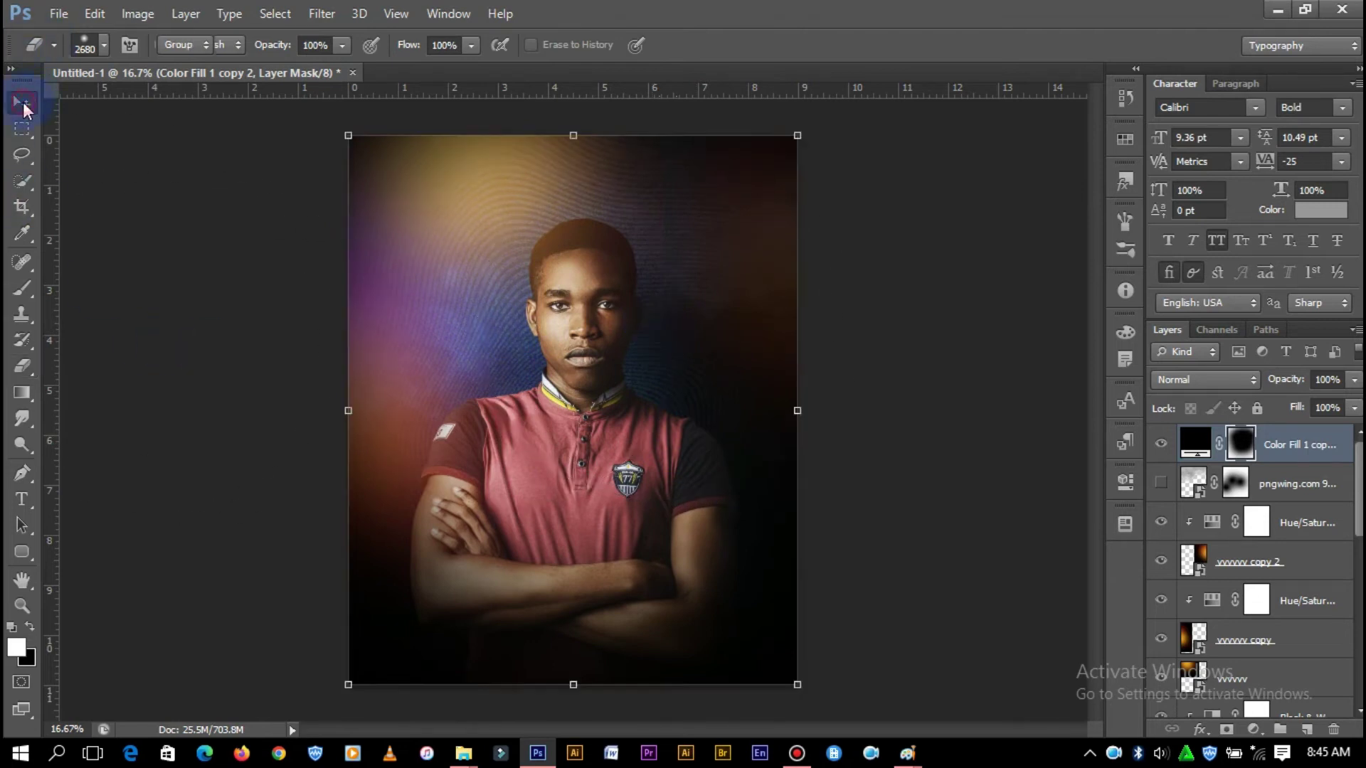
pyautogui.click(797, 199)
pyautogui.hotkey('ctrl', '+')
pyautogui.hotkey('ctrl', '+')
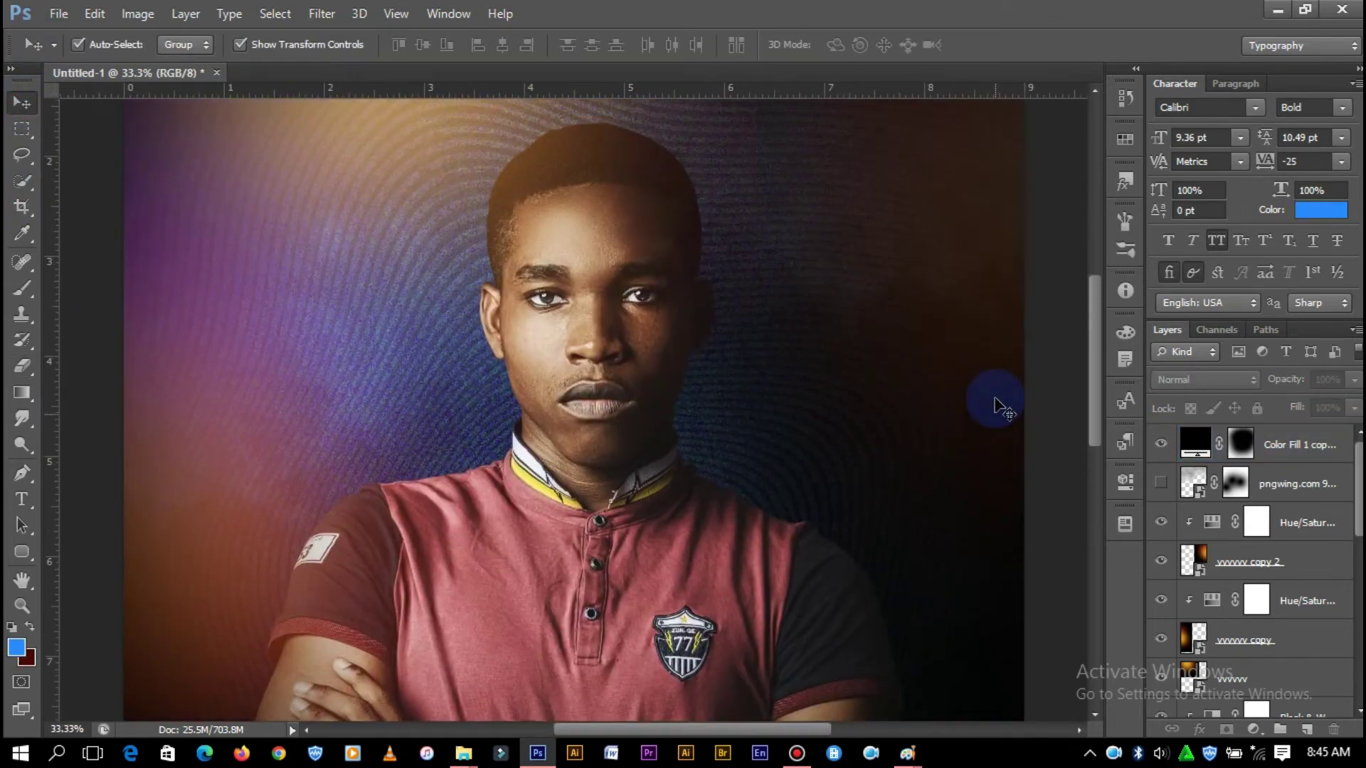
# - Zoom and scroll around the image and layers panel to inspect the composition
pyautogui.hotkey('ctrl', '-')
pyautogui.hotkey('ctrl', '-')
pyautogui.hotkey('ctrl', '-')
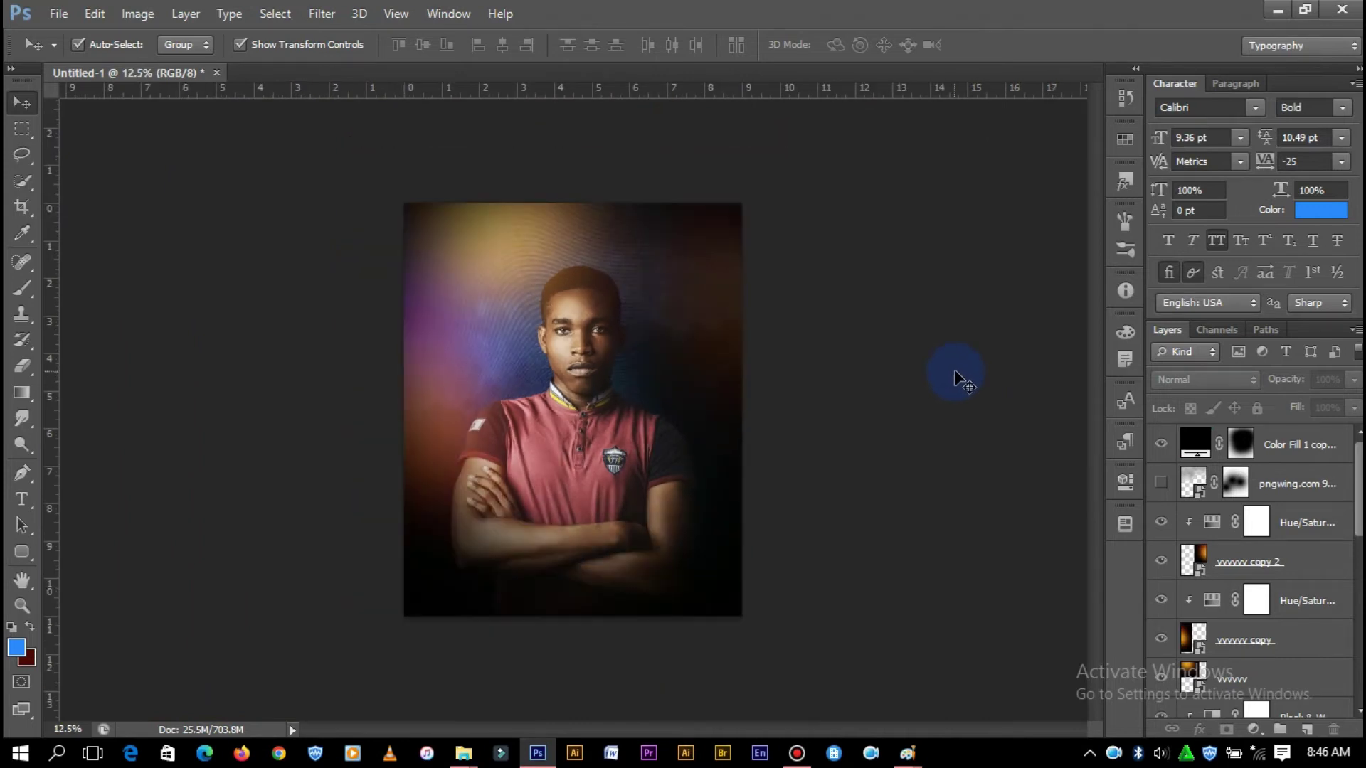
pyautogui.click(556, 402)
pyautogui.click(996, 439)
pyautogui.hotkey('ctrl', '-')
pyautogui.hotkey('ctrl', '+')
pyautogui.hotkey('ctrl', '+')
pyautogui.hotkey('ctrl', '+')
pyautogui.hotkey('ctrl', '+')
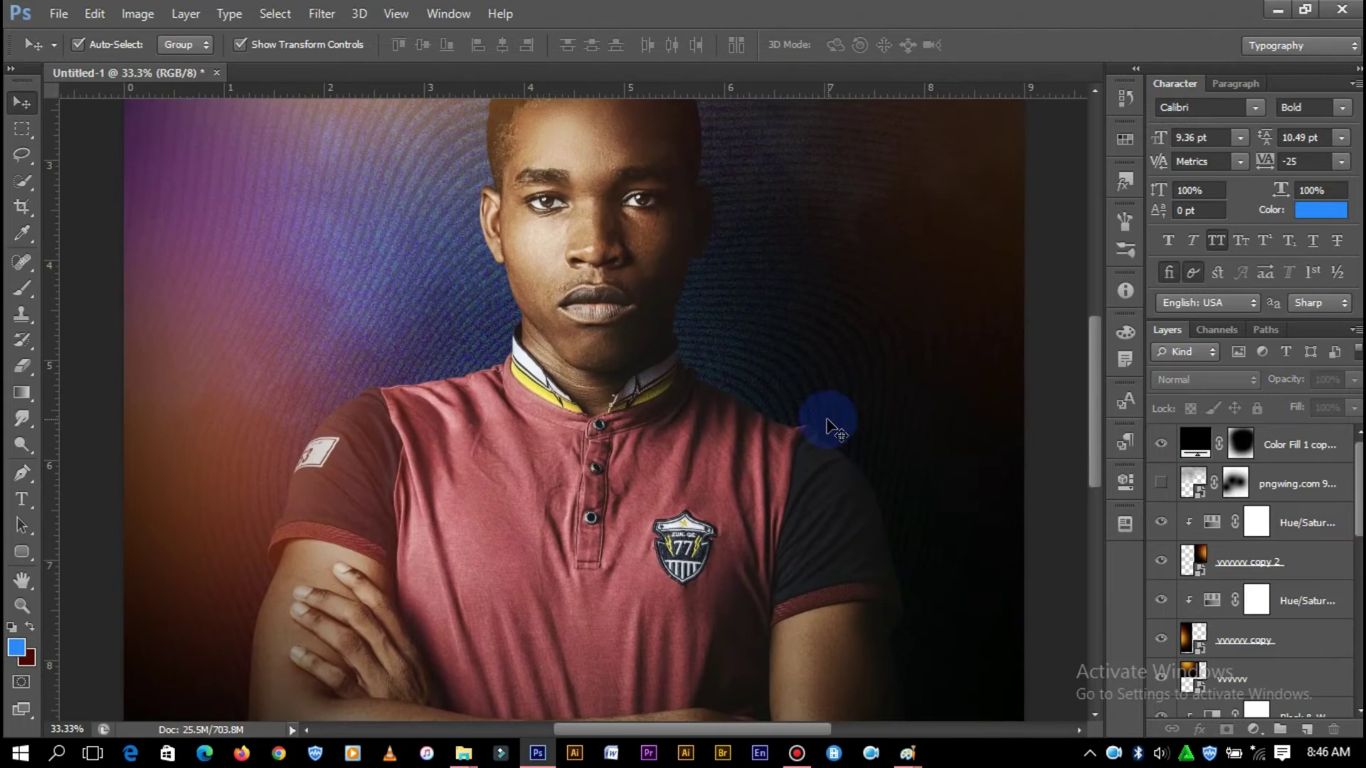
pyautogui.moveTo(1088, 432)
pyautogui.mouseDown()
pyautogui.moveTo(1092, 413)
pyautogui.moveTo(1093, 426)
pyautogui.mouseUp()
pyautogui.scroll(-3, 1209, 540)
pyautogui.scroll(-3, 1195, 527)
pyautogui.scroll(-2, 1148, 513)
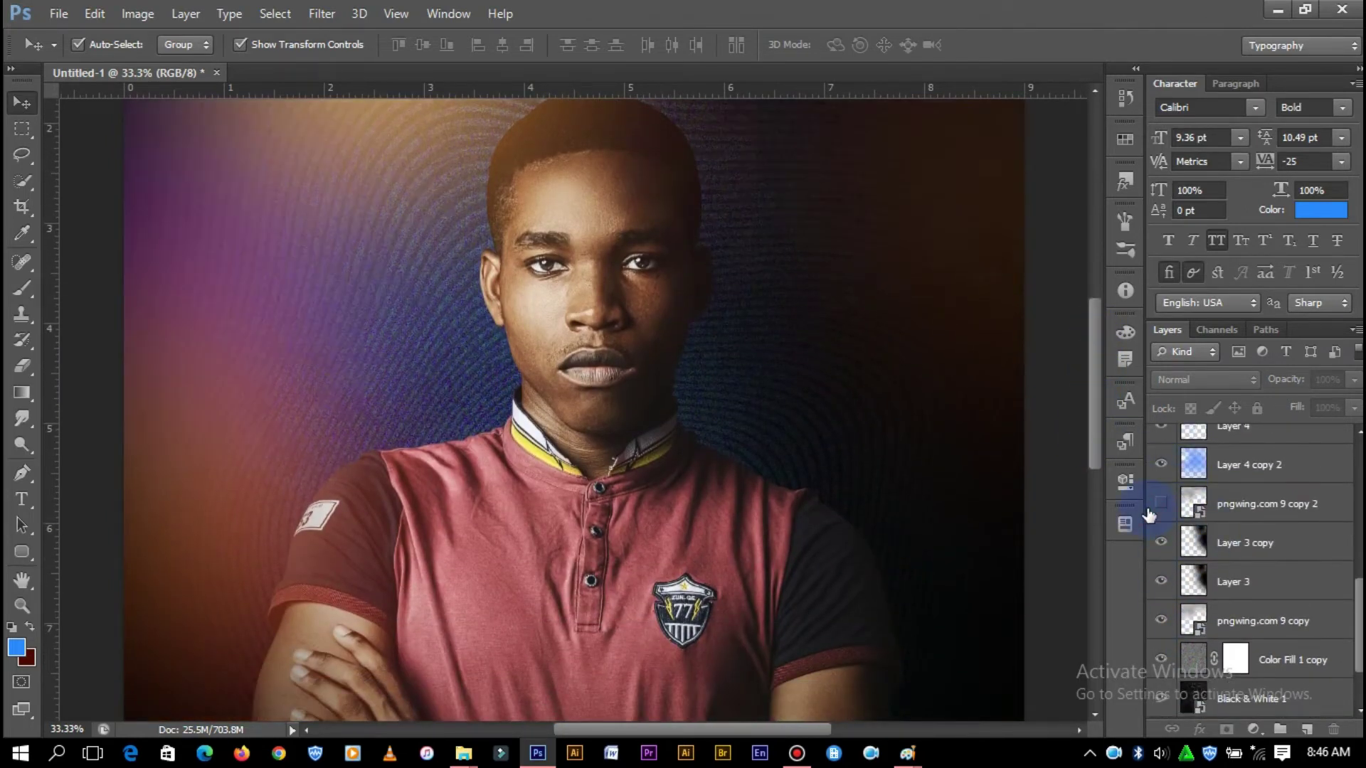
pyautogui.hotkey('ctrl', '-')
pyautogui.hotkey('ctrl', '-')
# - Show pngwing.com 9 copy 2 and duplicate it as an Overlay layer at 54% fill
pyautogui.click(1152, 507)
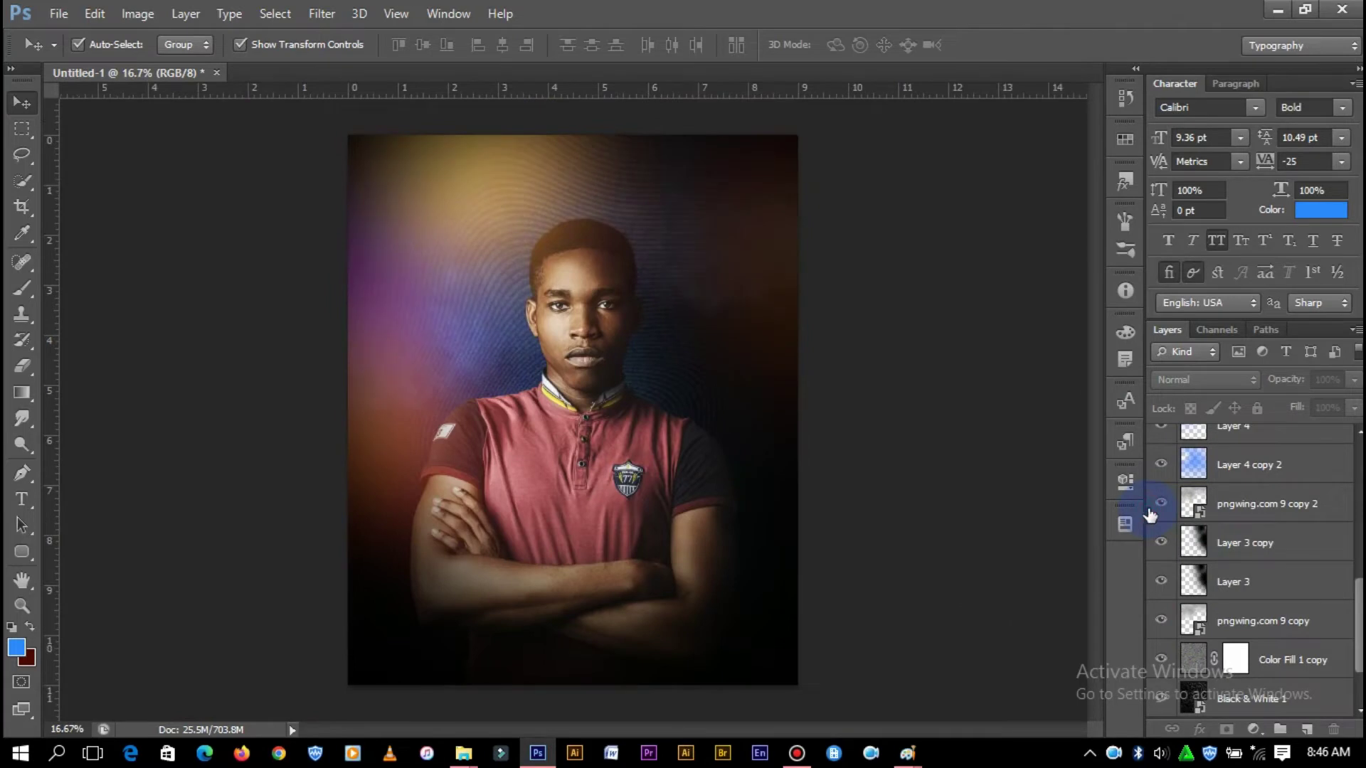
pyautogui.click(1237, 507)
pyautogui.hotkey('ctrl', 'j')
pyautogui.click(1213, 379)
pyautogui.click(1188, 251)
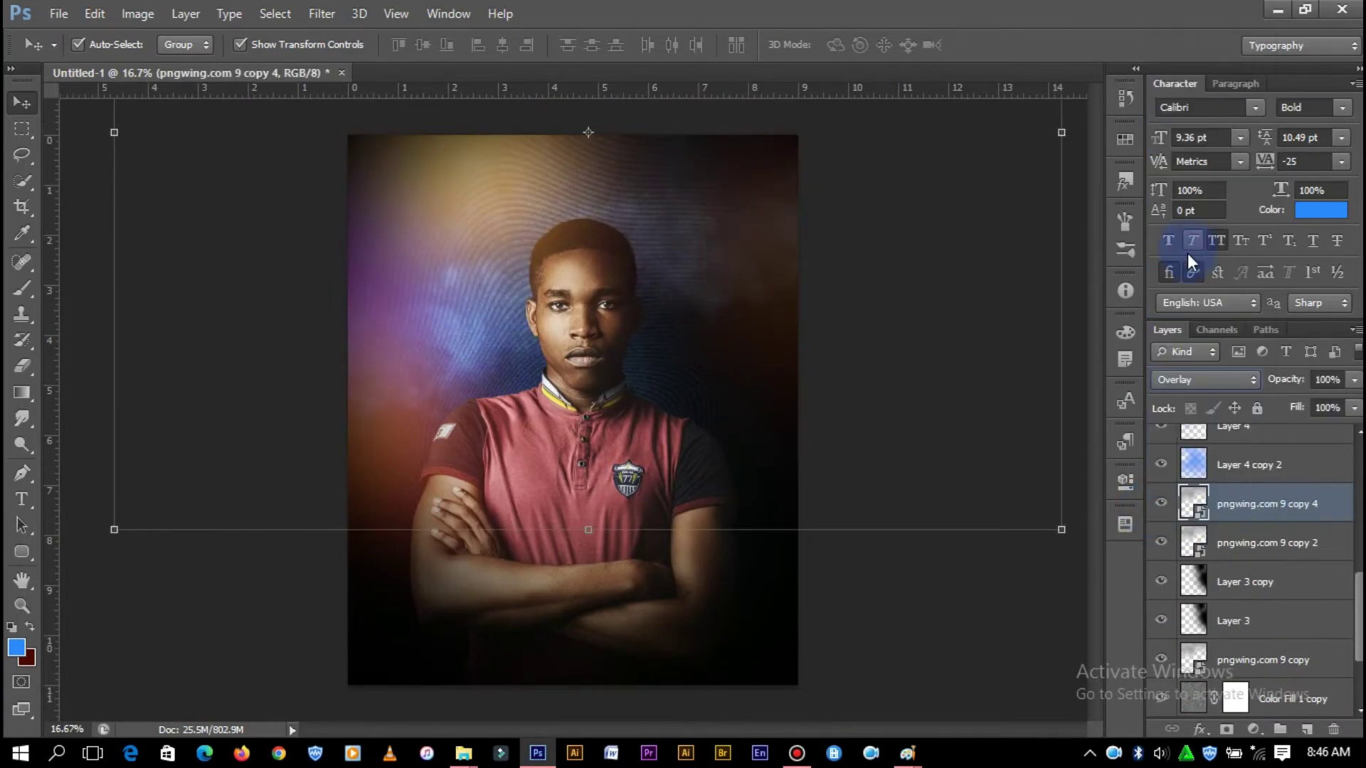
pyautogui.moveTo(1293, 421); pyautogui.dragTo(1287, 427)
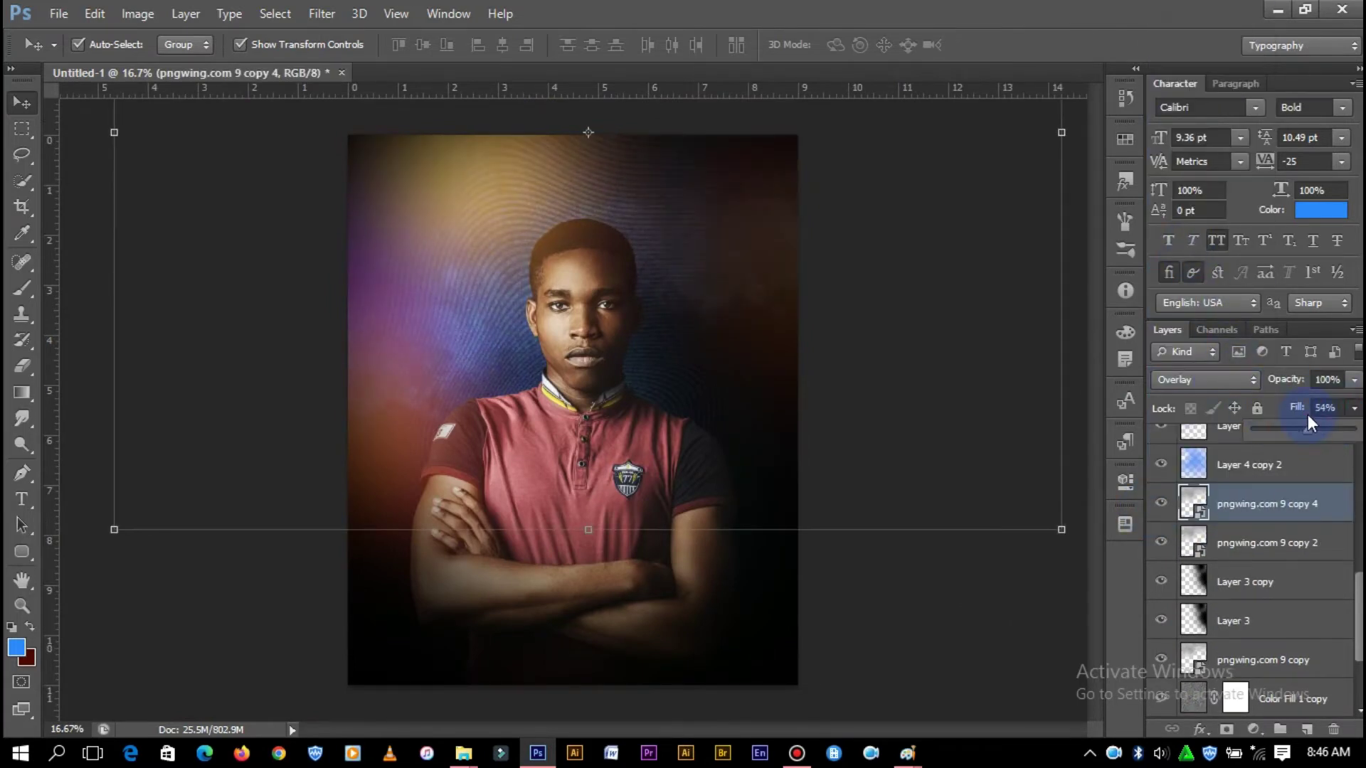
pyautogui.click(1160, 660)
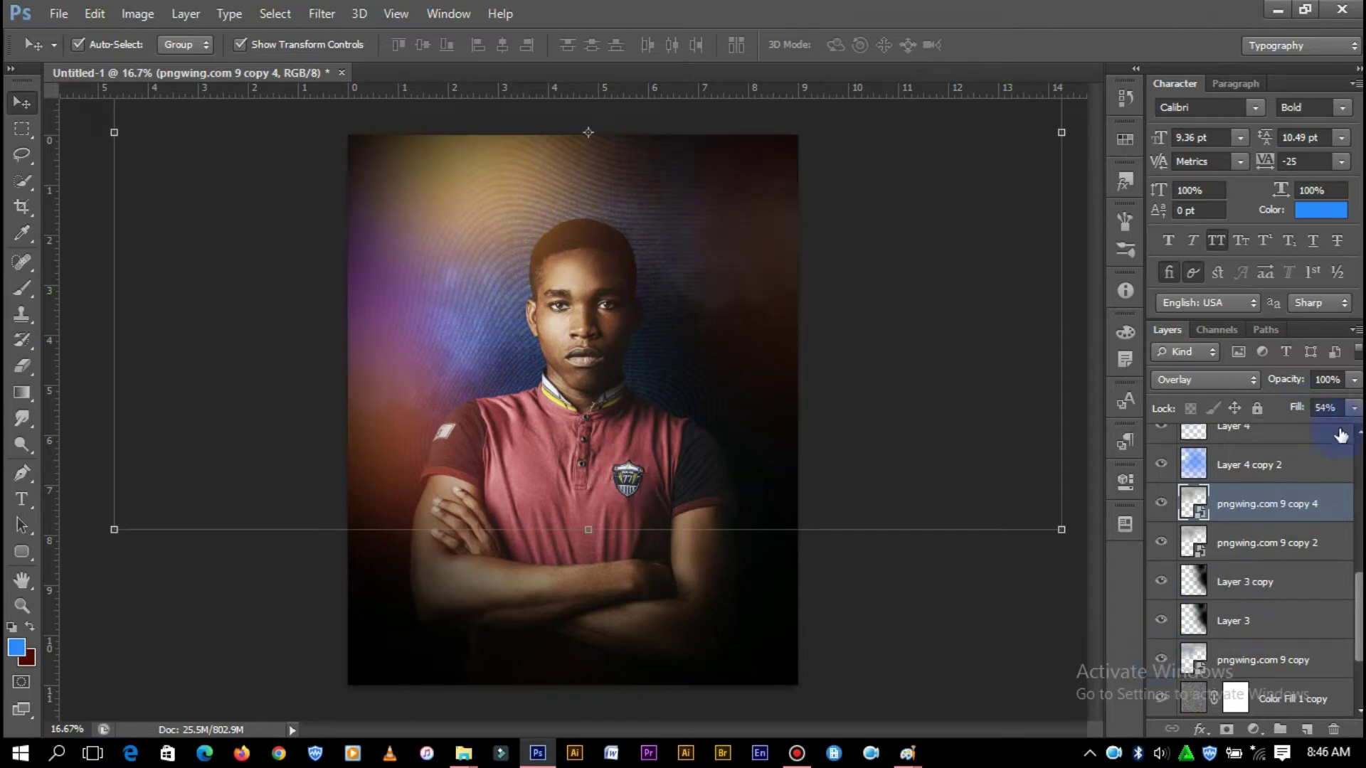
# - Fade the pngwing.com 9 copy texture's fill to about 2%
pyautogui.click(1281, 660)
pyautogui.moveTo(1354, 408); pyautogui.dragTo(1256, 429)
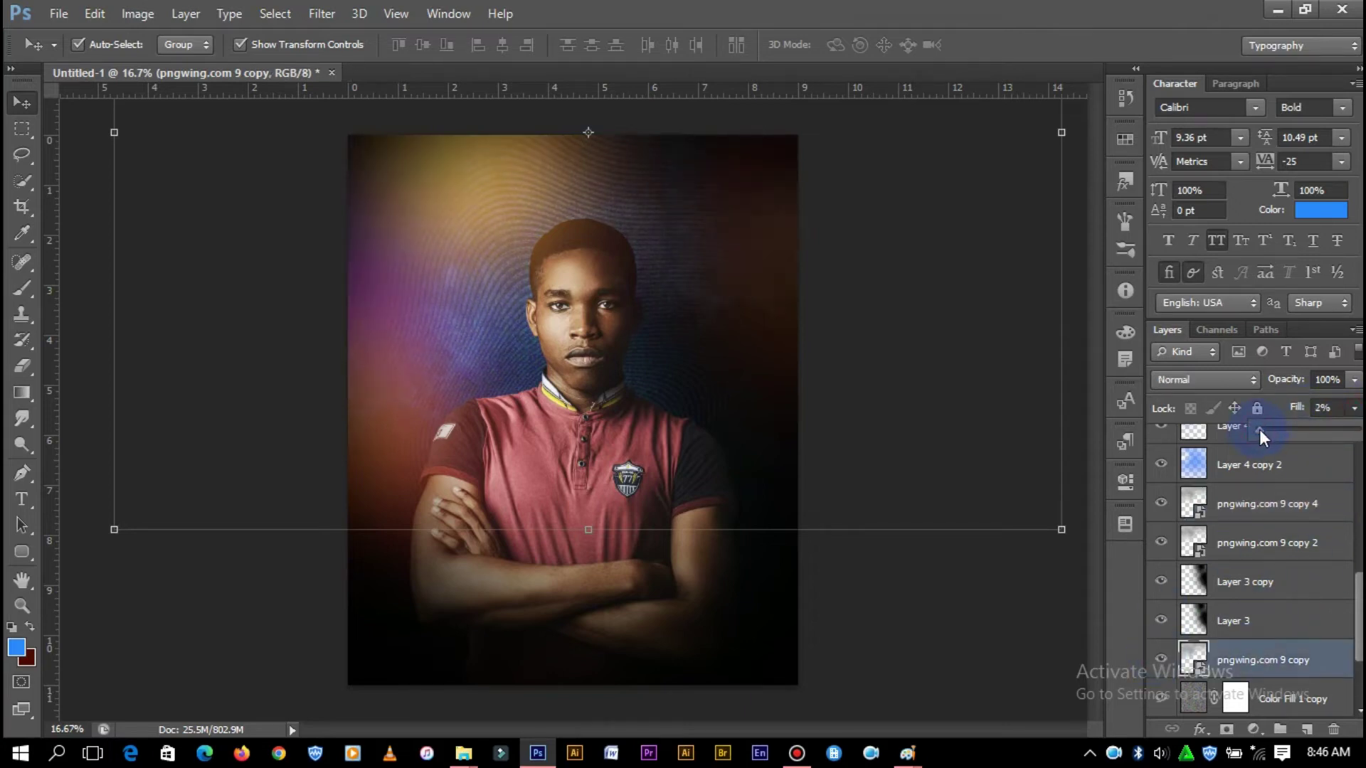
pyautogui.click(871, 280)
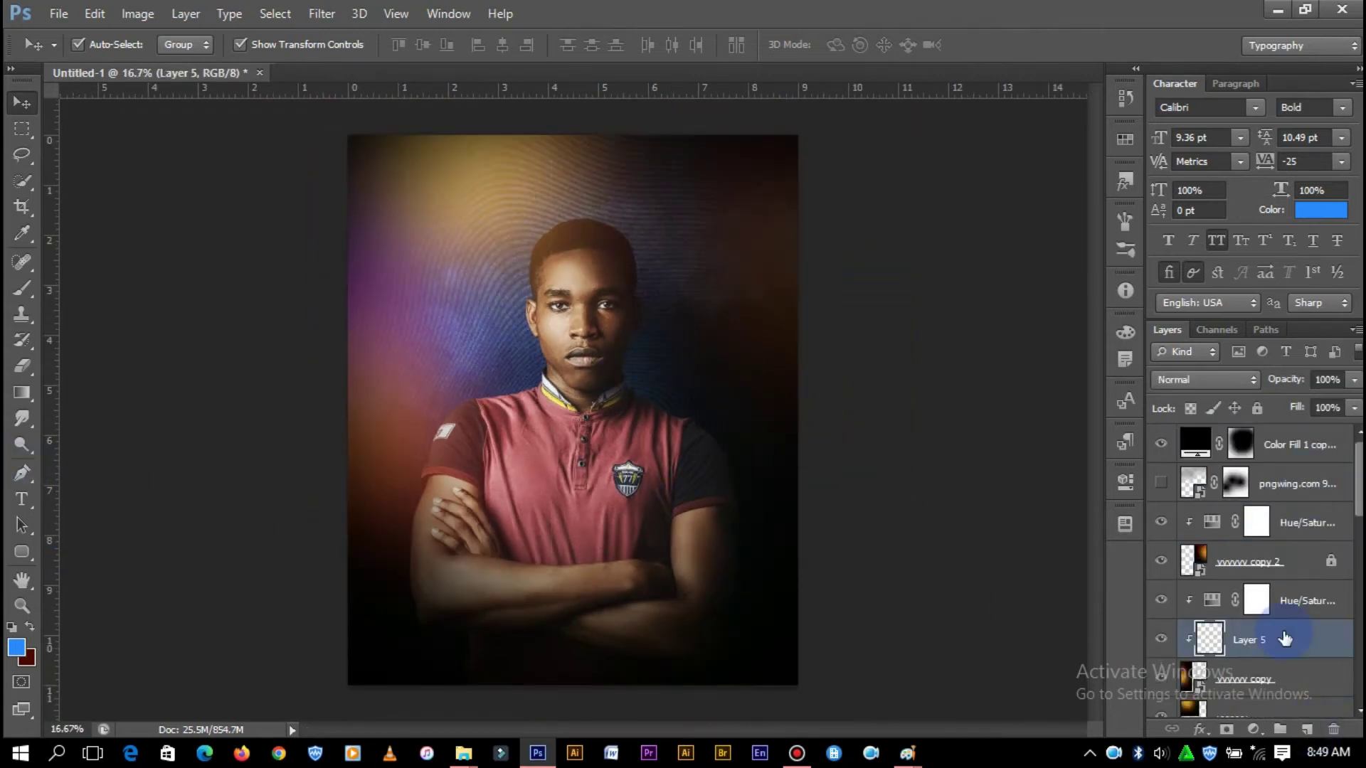
# - Pick a light blue colour and paint a large hard-edged dot on Layer 5
pyautogui.click(26, 651)
pyautogui.click(856, 235)
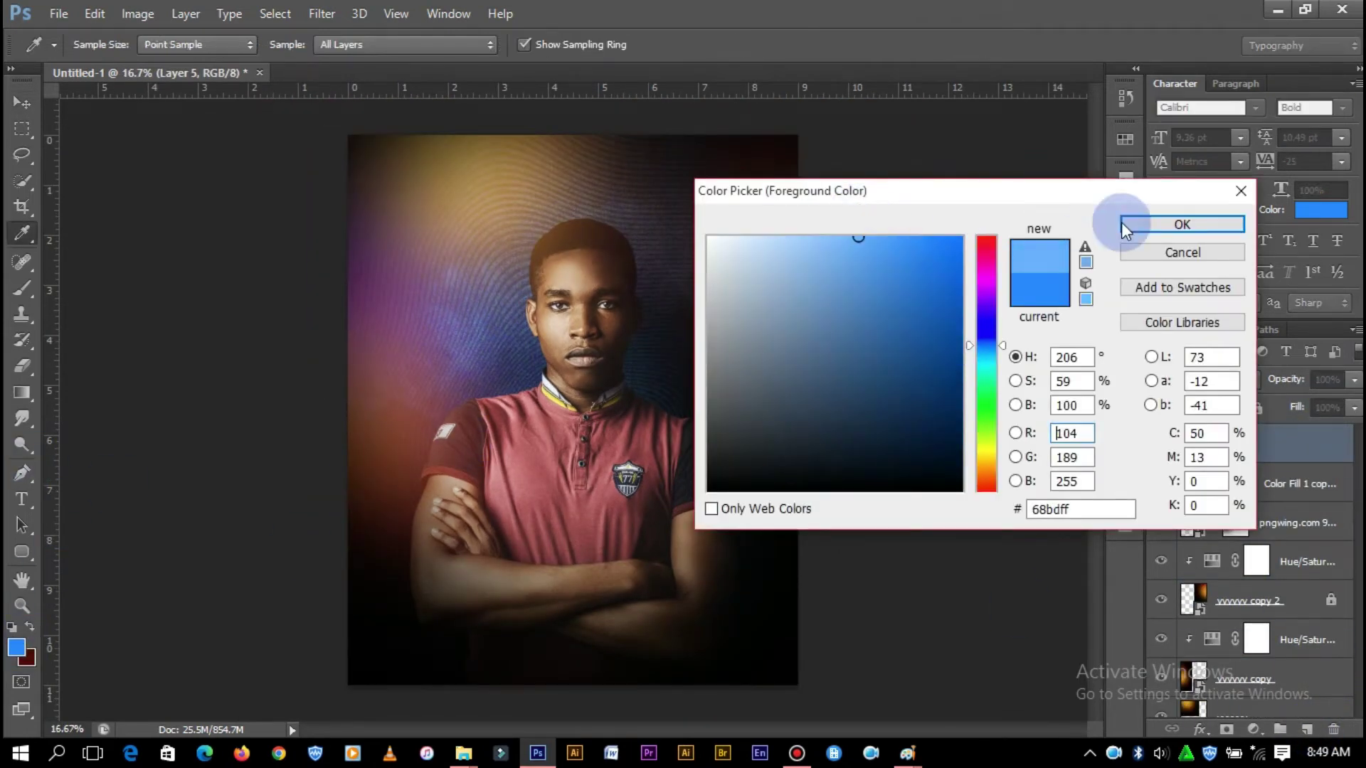
pyautogui.click(1128, 222)
pyautogui.press('b')
pyautogui.rightClick(473, 343)
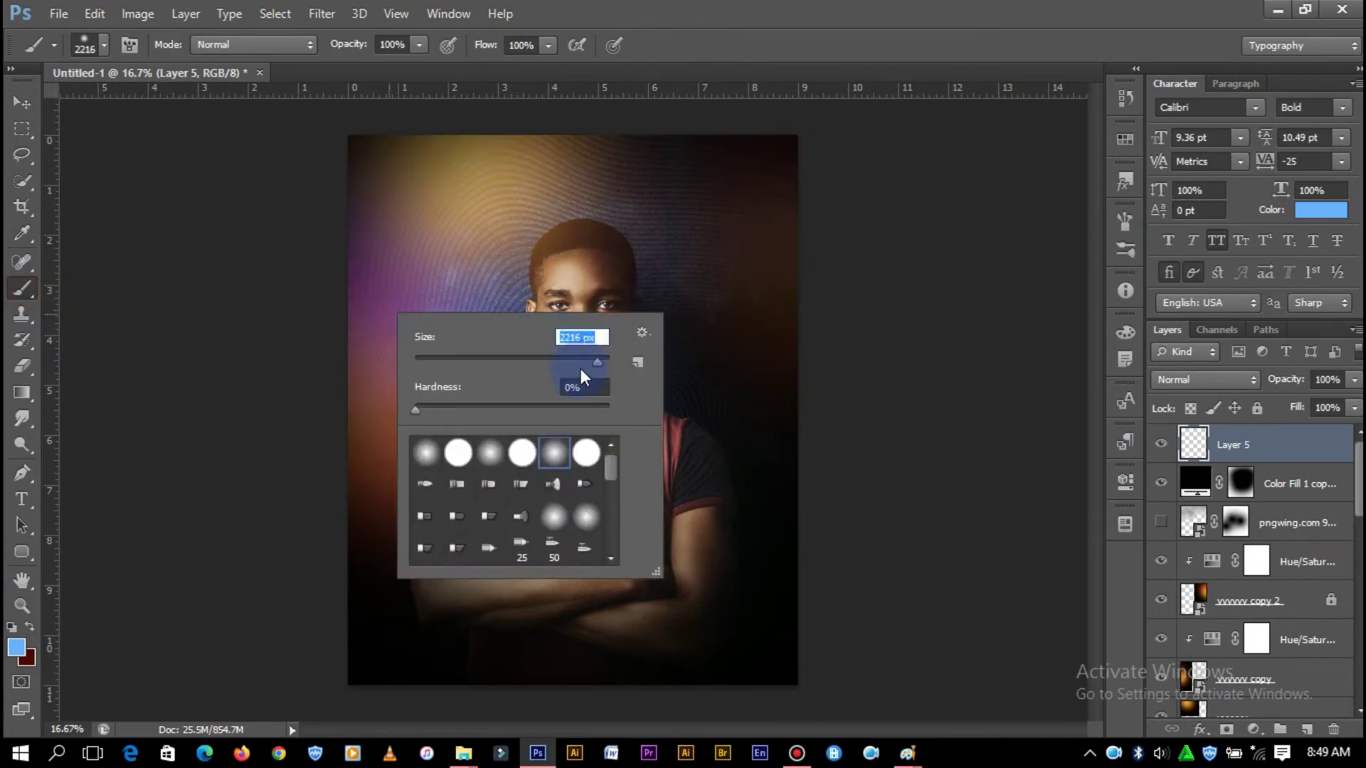
pyautogui.click(595, 362)
pyautogui.click(610, 406)
pyautogui.press('Return')
pyautogui.click(503, 289)
pyautogui.hotkey('ctrl', 'z')
pyautogui.rightClick(580, 491)
pyautogui.press('Escape')
# - Move the blue dot to the top-left and stretch, rotate about 25° and scale it into a glow
pyautogui.click(21, 101)
pyautogui.moveTo(631, 357); pyautogui.dragTo(388, 211)
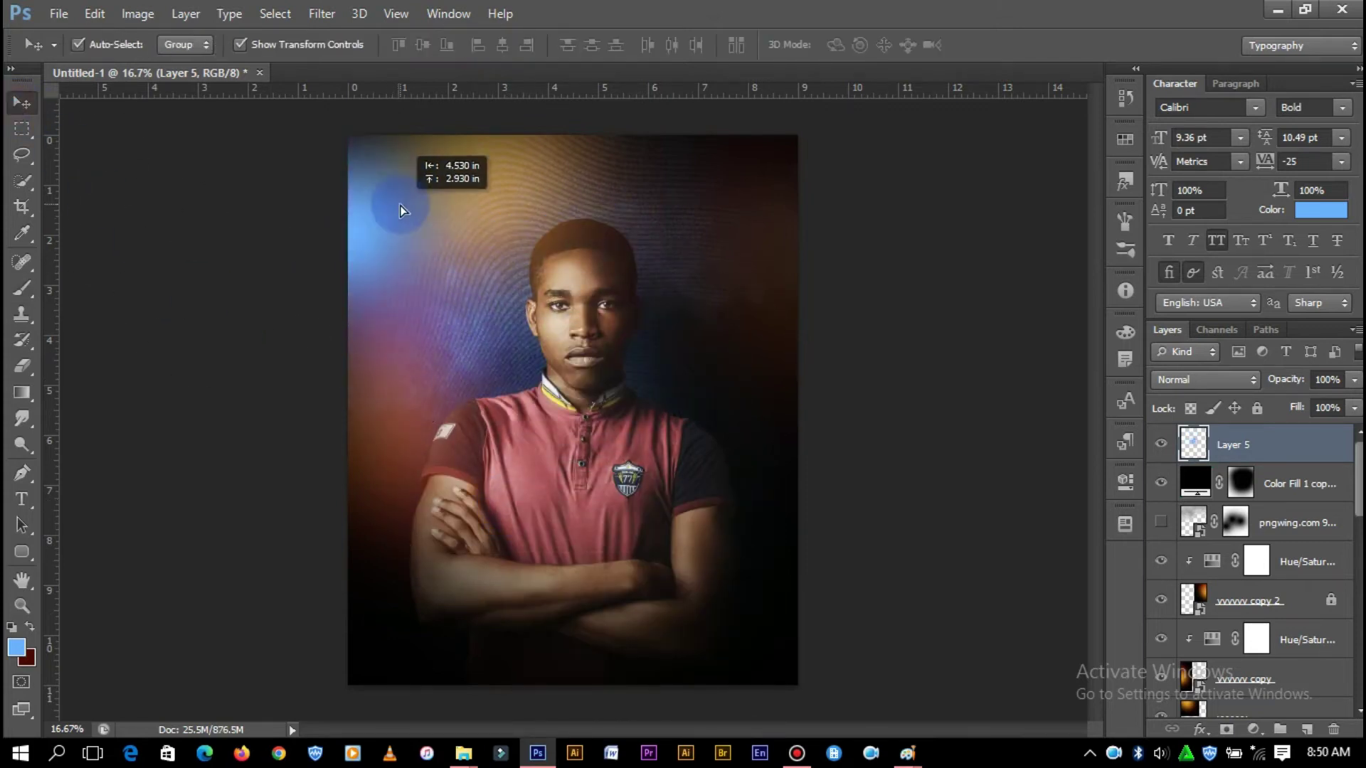
pyautogui.moveTo(497, 319); pyautogui.dragTo(701, 319)
pyautogui.moveTo(583, 64); pyautogui.dragTo(505, 92)
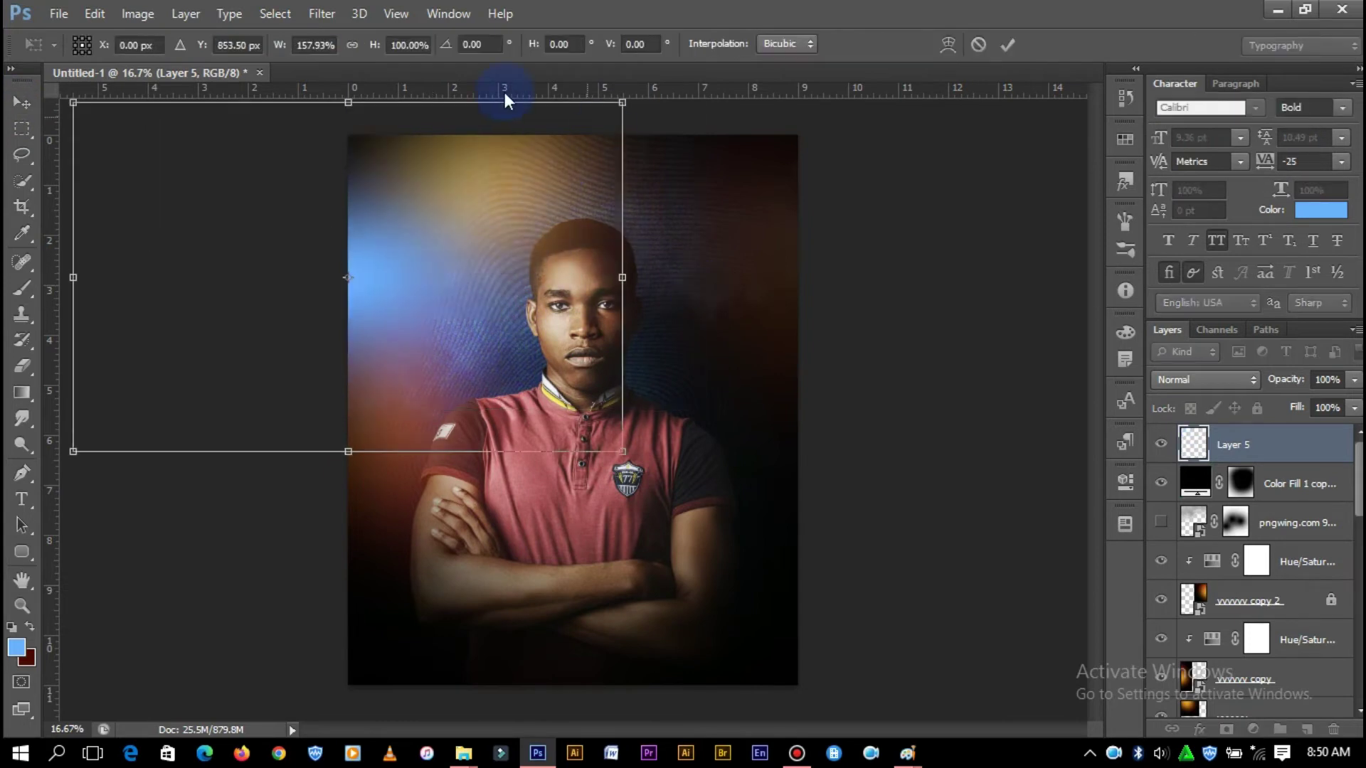
pyautogui.moveTo(353, 102); pyautogui.dragTo(348, 131)
pyautogui.moveTo(739, 200); pyautogui.dragTo(741, 377)
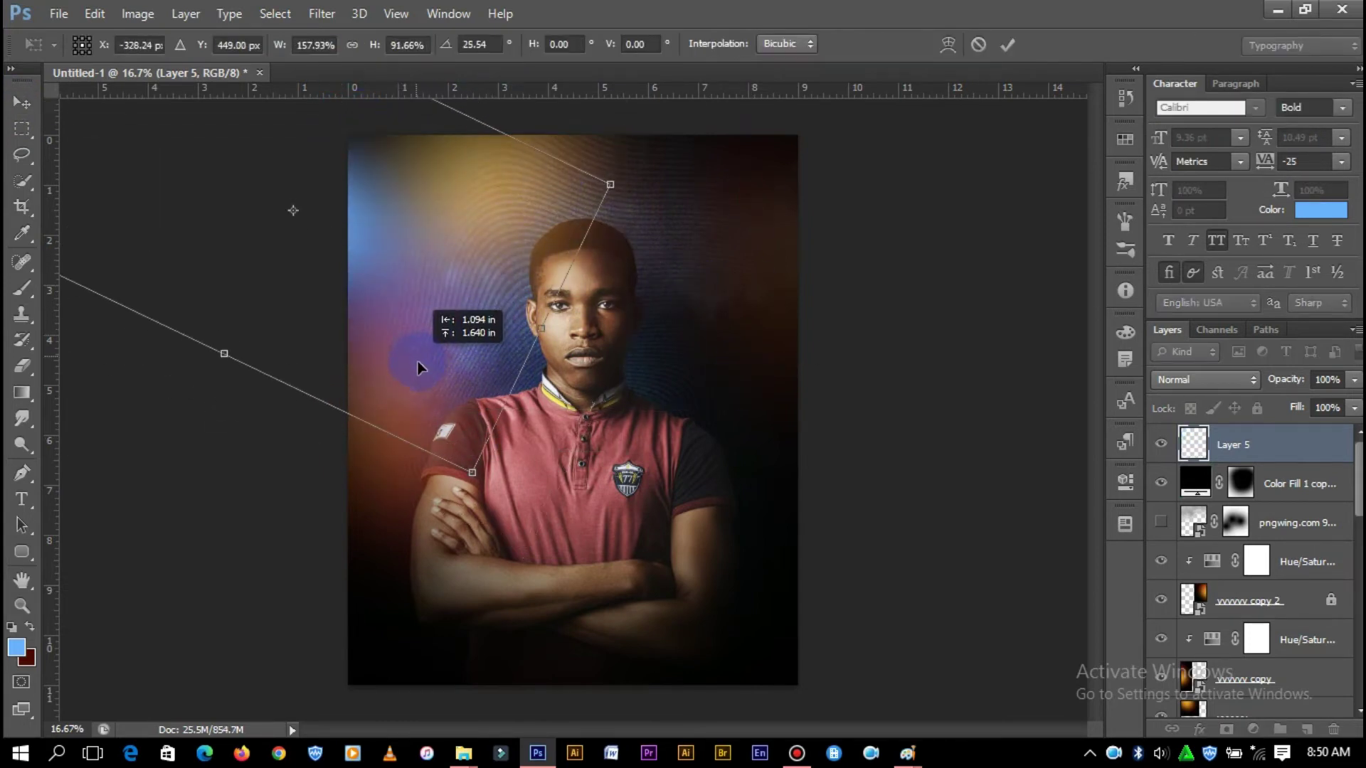
pyautogui.moveTo(471, 445); pyautogui.dragTo(449, 382)
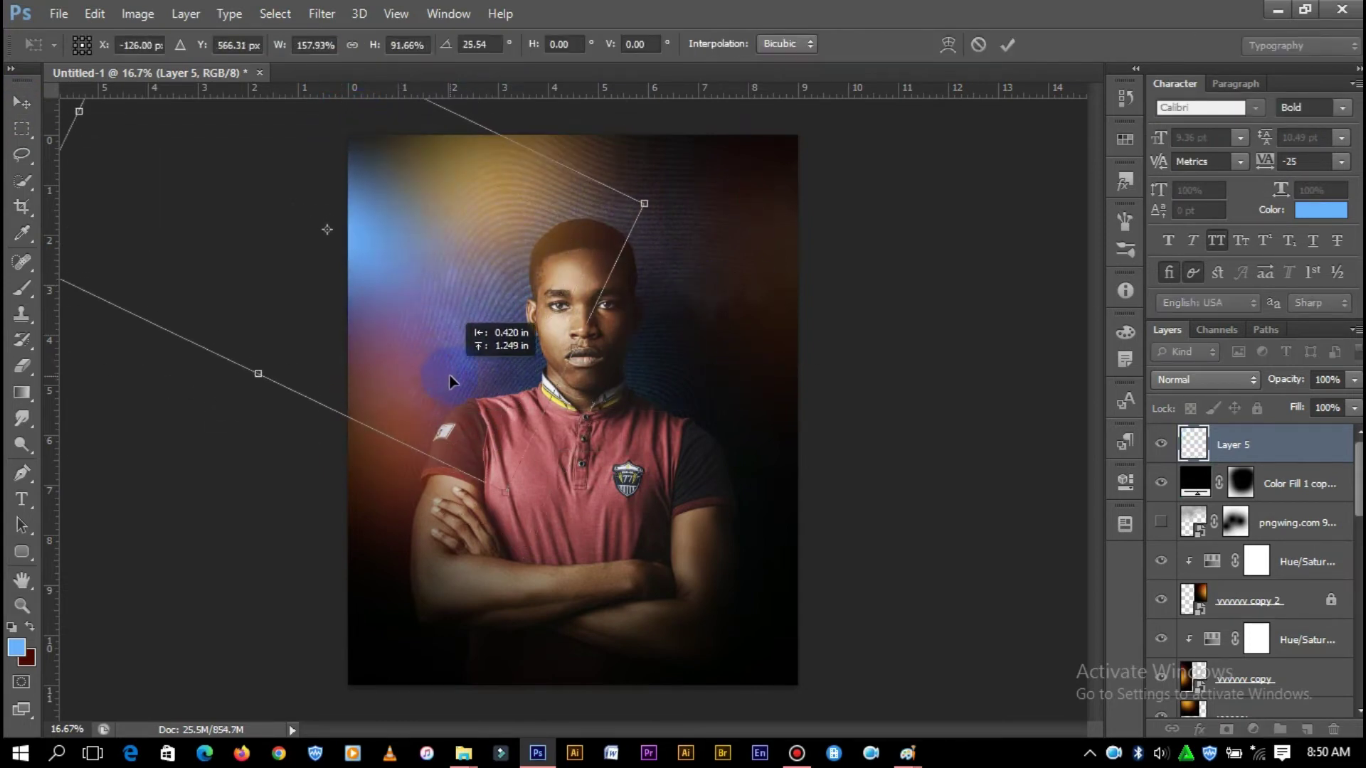
pyautogui.doubleClick(446, 168)
pyautogui.moveTo(325, 414); pyautogui.dragTo(677, 483)
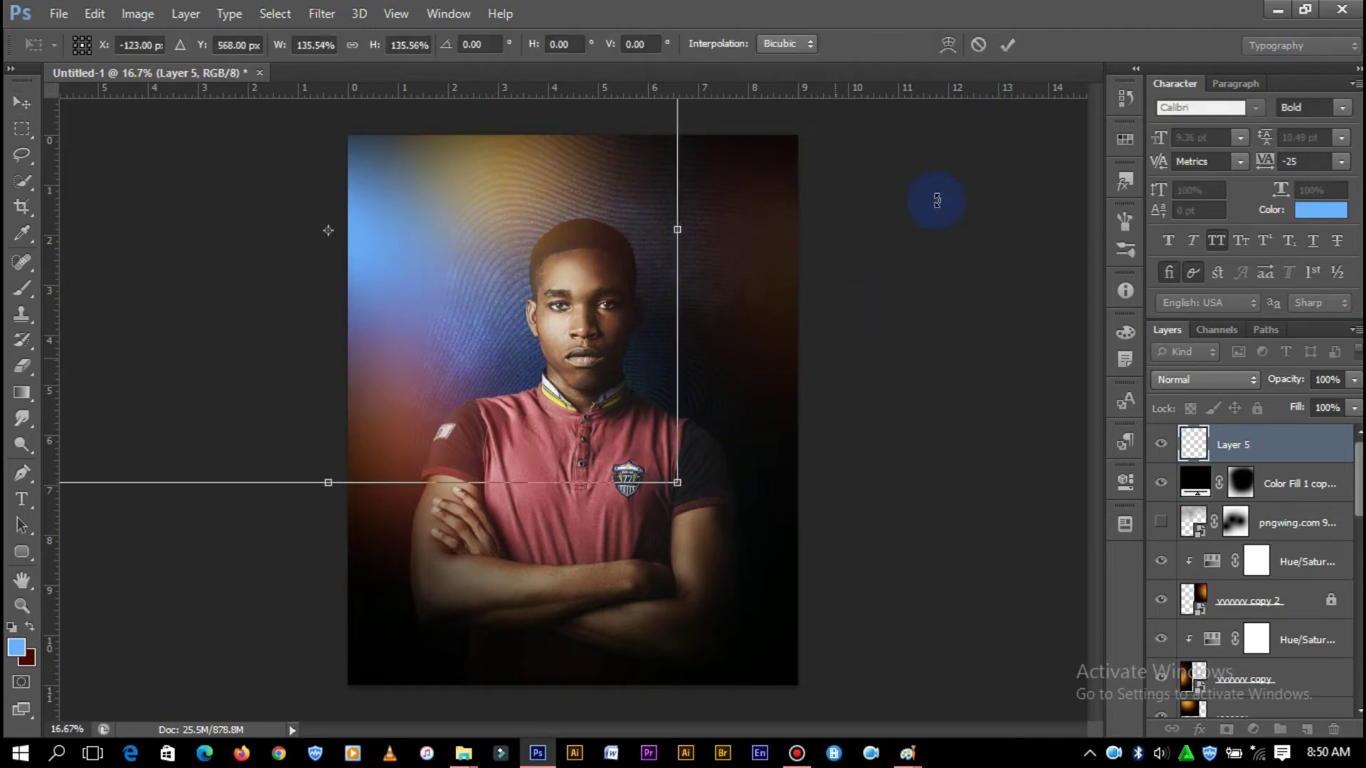
pyautogui.doubleClick(396, 244)
pyautogui.moveTo(396, 294); pyautogui.dragTo(416, 299)
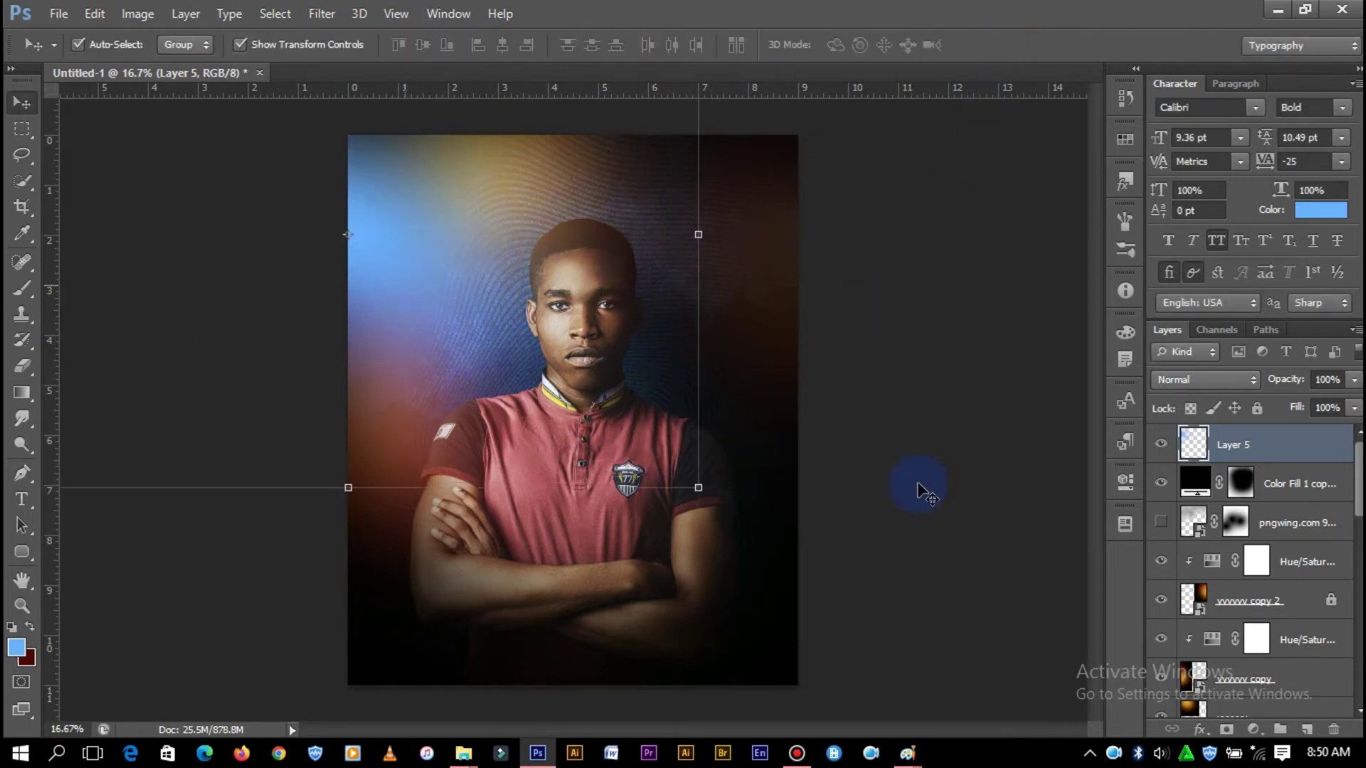
# - Duplicate the blue light layer and lower Layer 5's fill to 72%
pyautogui.hotkey('ctrl', 'j')
pyautogui.click(1223, 379)
pyautogui.click(1187, 250)
pyautogui.click(1235, 483)
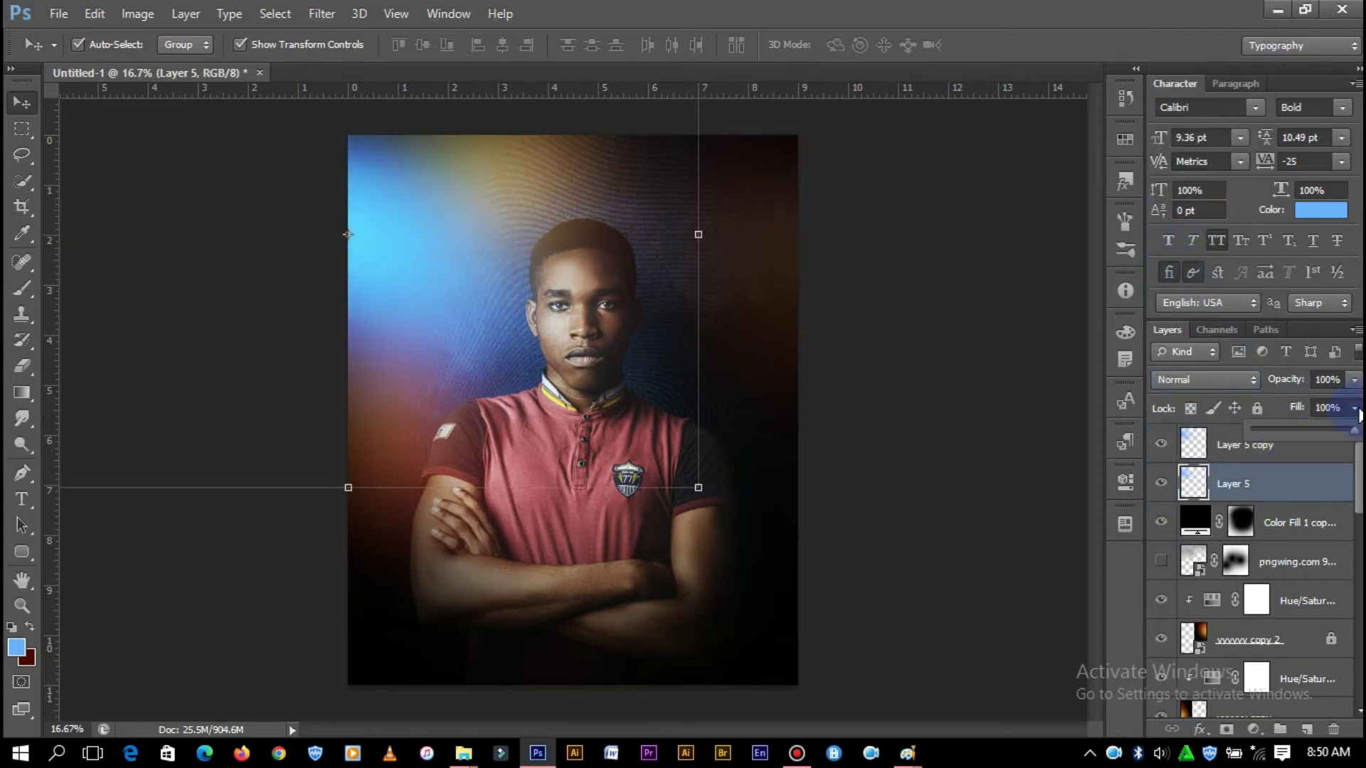
pyautogui.moveTo(1358, 416); pyautogui.dragTo(1328, 441)
pyautogui.click(954, 369)
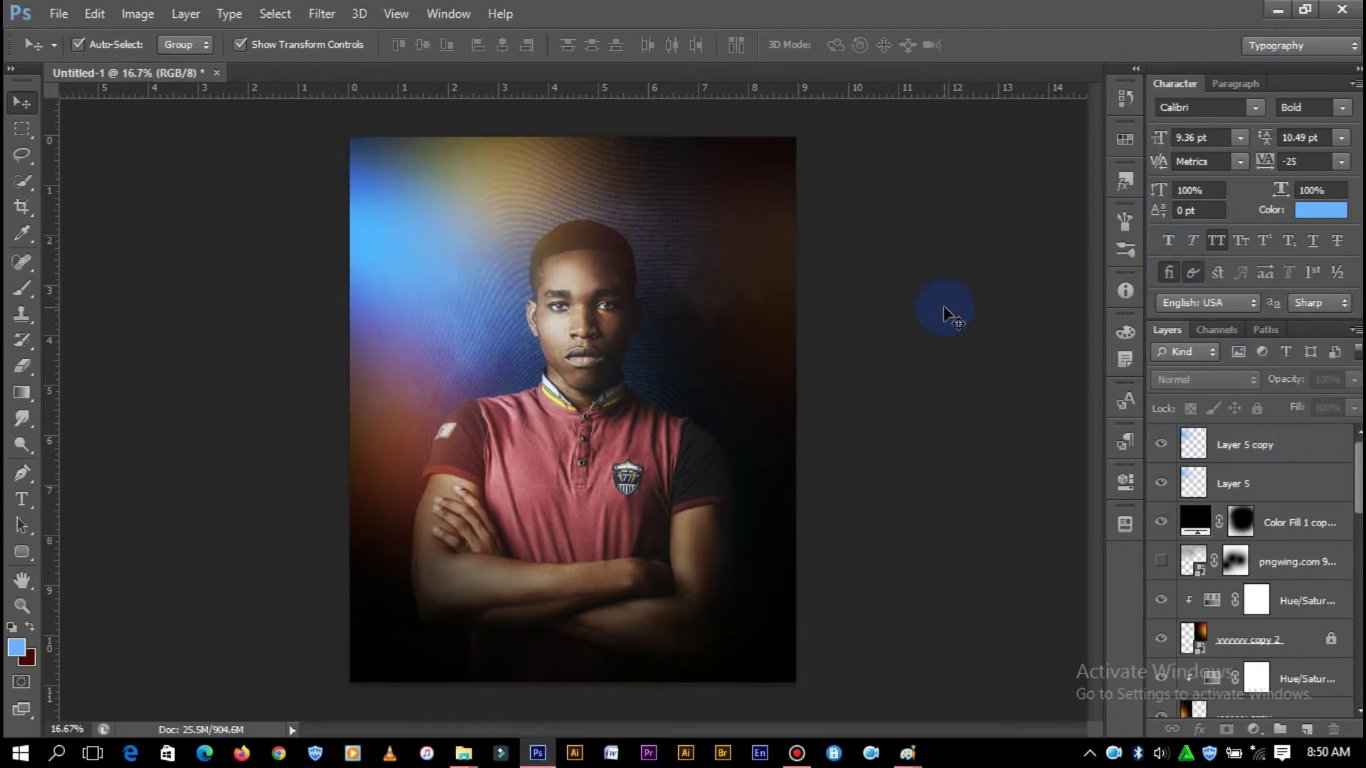
pyautogui.hotkey('ctrl', '+')
pyautogui.hotkey('ctrl', '+')
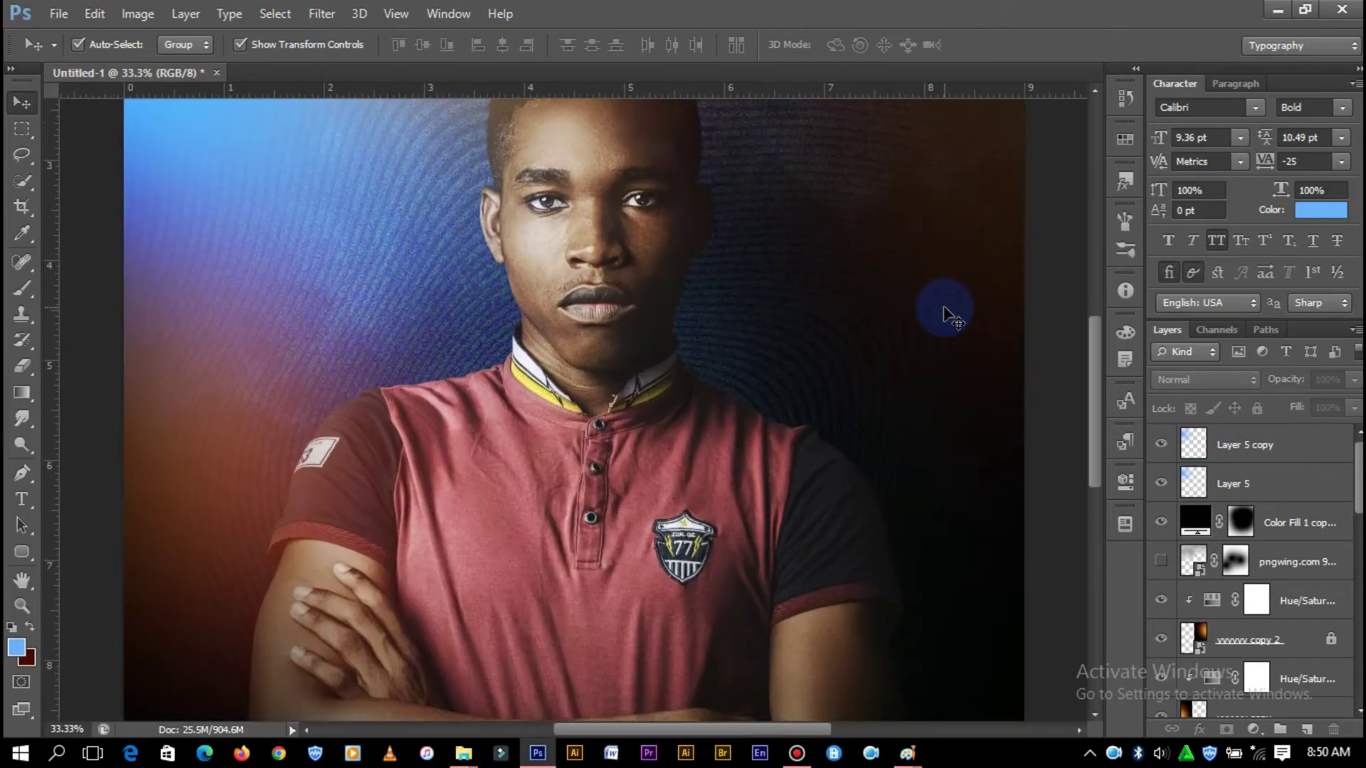
pyautogui.hotkey('ctrl', '+')
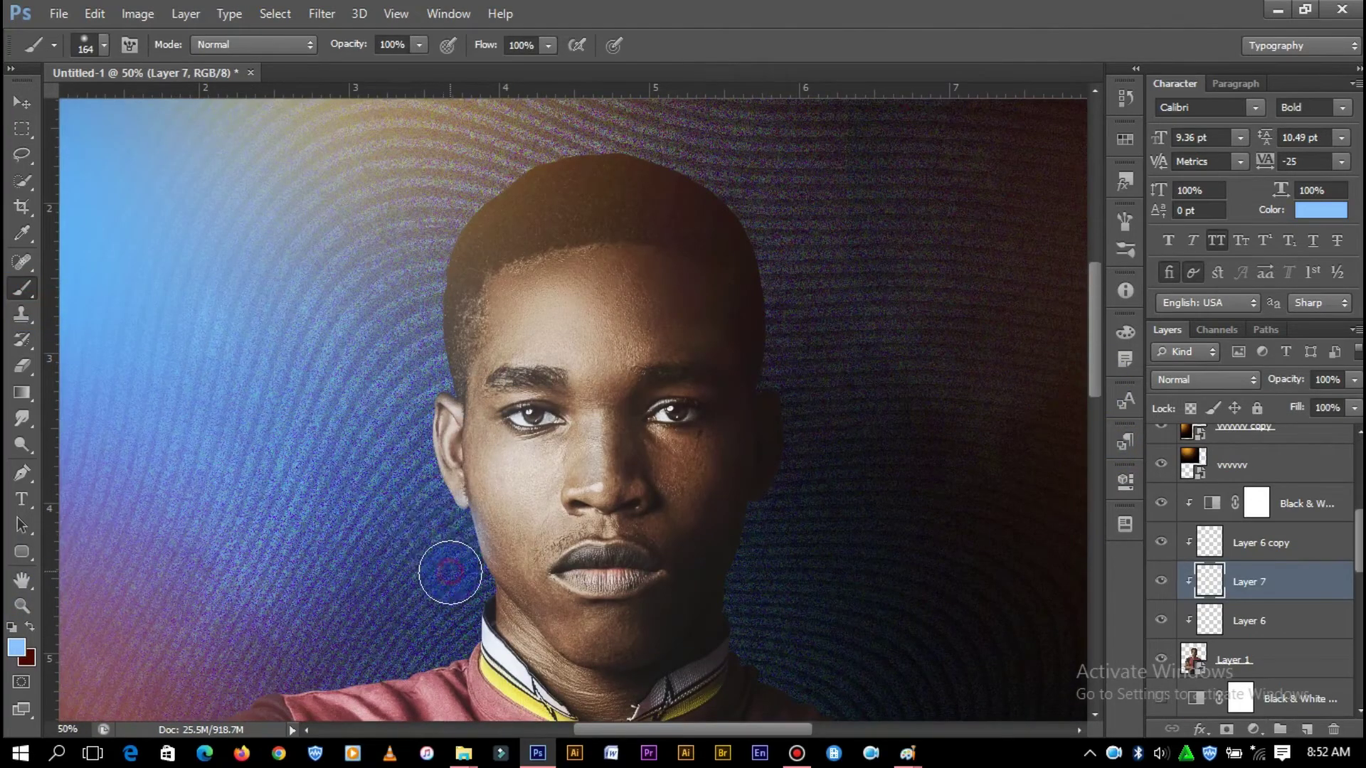
# - Paint a bluish tone beside the face and set the eraser to a smaller size
pyautogui.moveTo(407, 344)
pyautogui.mouseDown()
pyautogui.moveTo(401, 283)
pyautogui.moveTo(503, 134)
pyautogui.mouseUp()
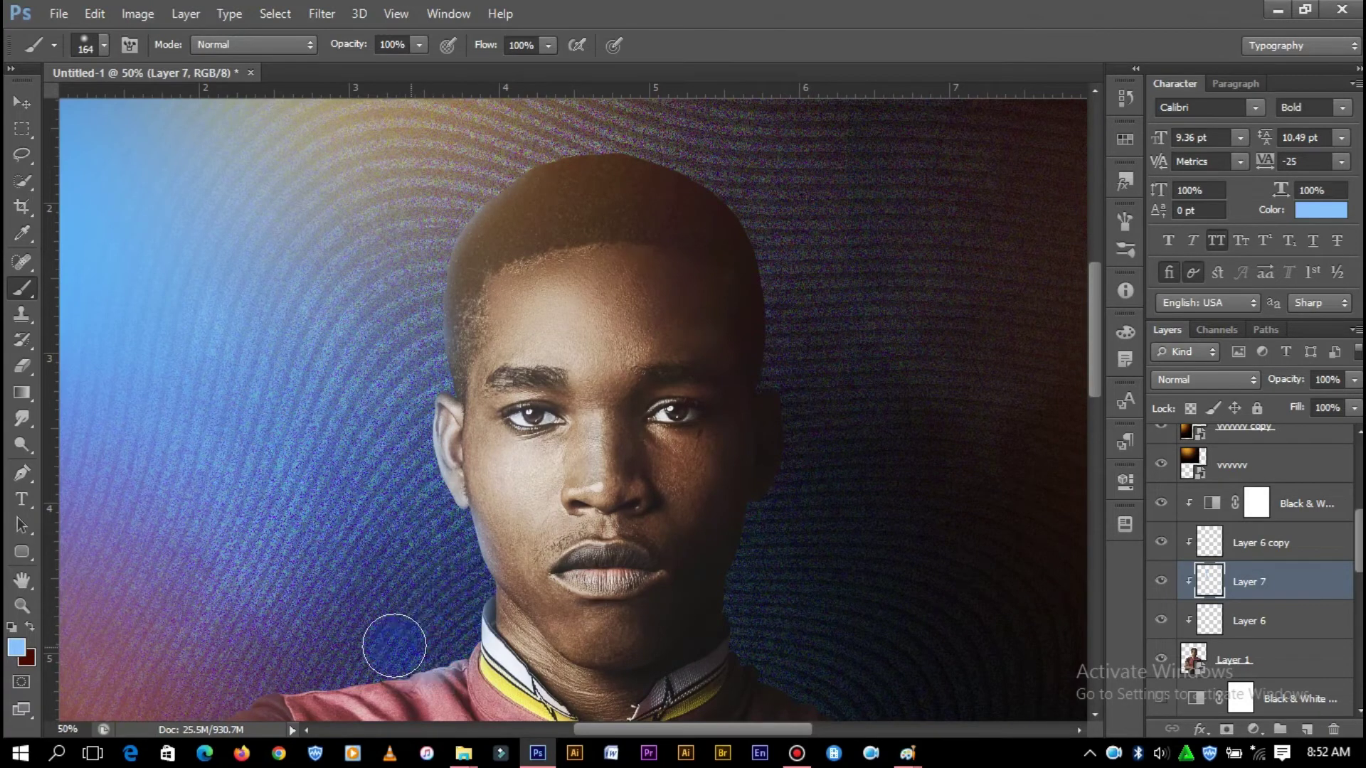
pyautogui.scroll(-3, 197, 670)
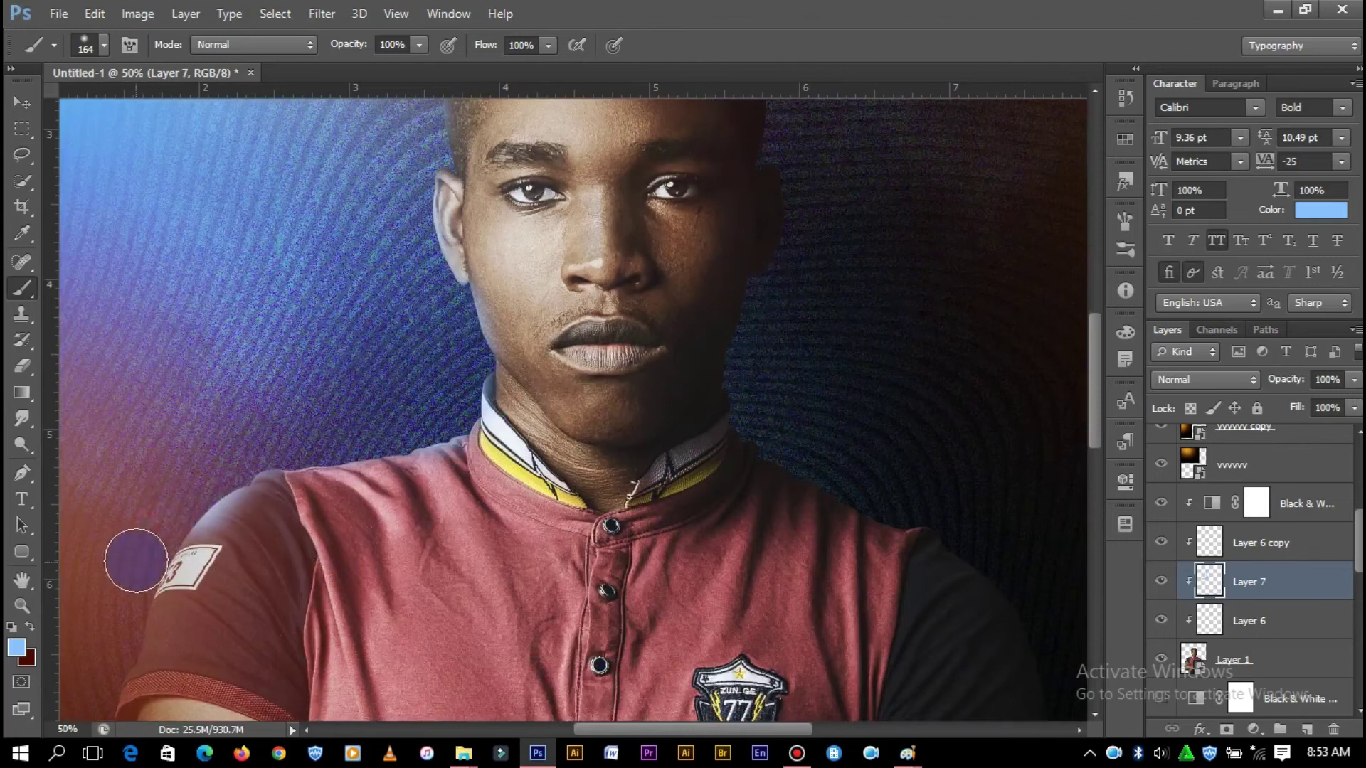
pyautogui.click(21, 367)
pyautogui.rightClick(651, 442)
pyautogui.press('Return')
pyautogui.rightClick(584, 332)
pyautogui.click(694, 377)
pyautogui.press('Return')
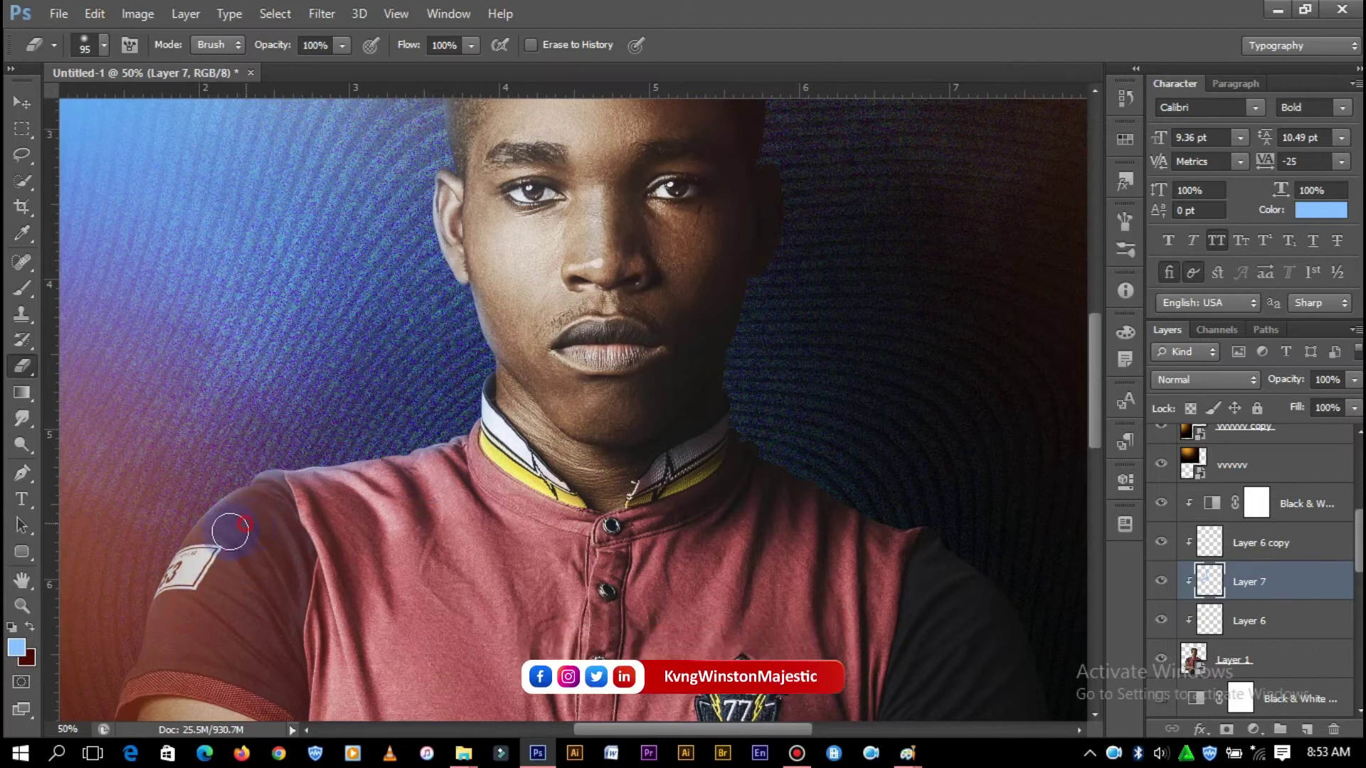
# - Review Layer 6, Layer 6 copy and Layer 7, settling on the Layer 7 blue glow
pyautogui.hotkey('ctrl', '-')
pyautogui.hotkey('ctrl', '+')
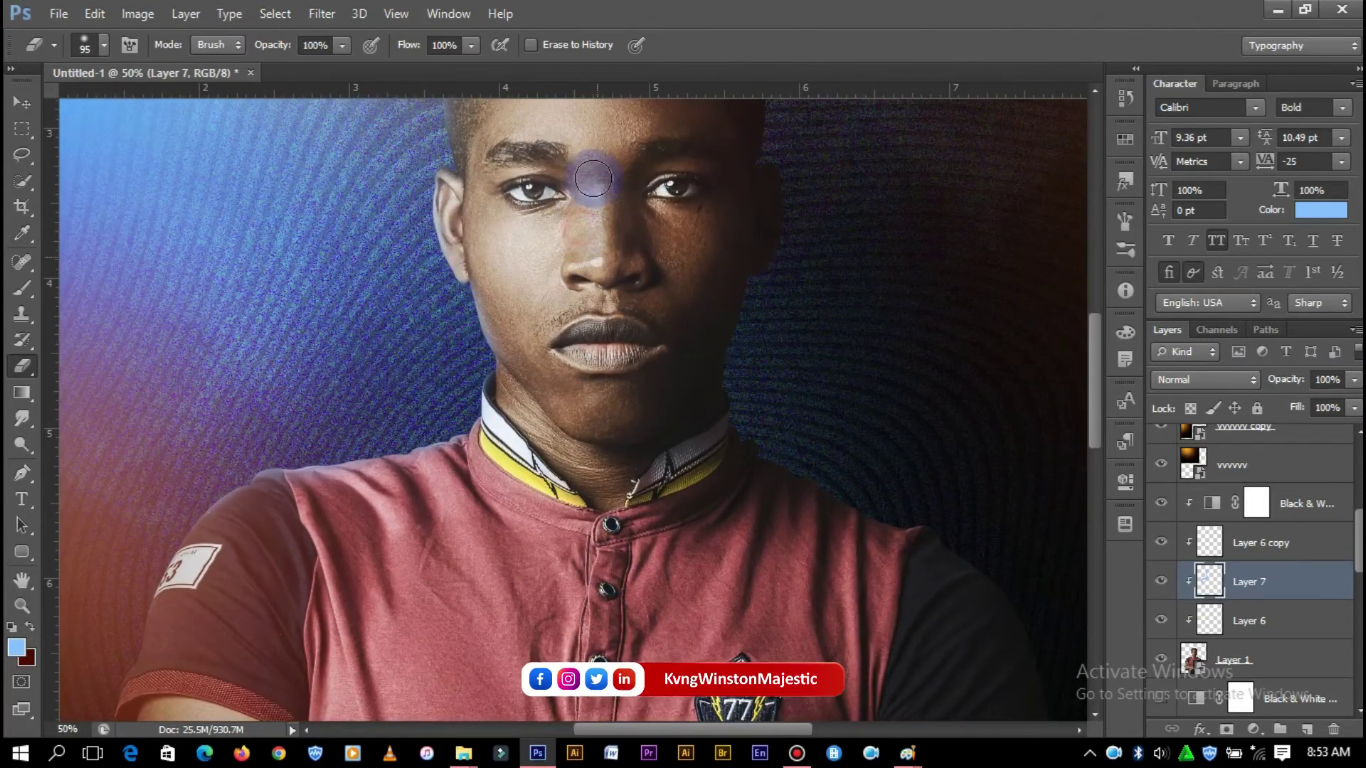
pyautogui.click(1226, 616)
pyautogui.click(1223, 527)
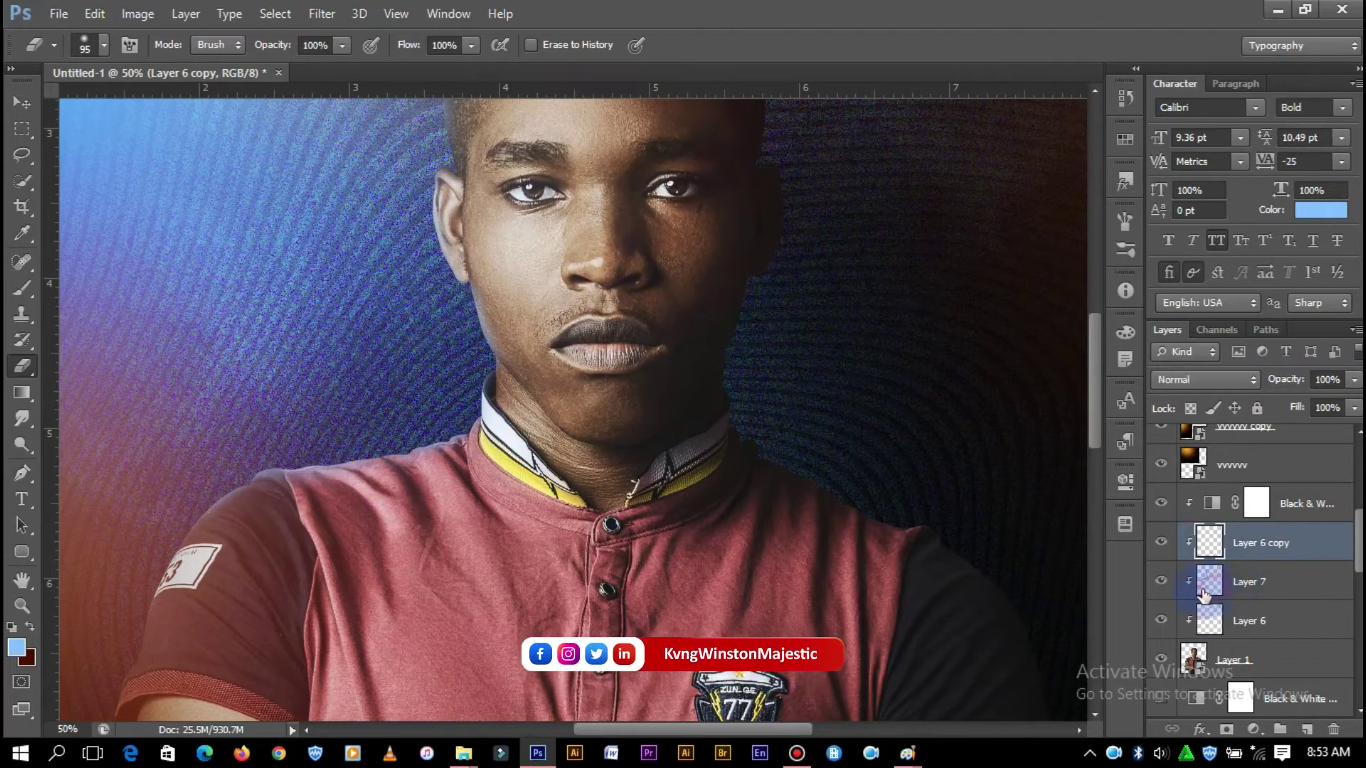
pyautogui.click(1223, 581)
pyautogui.hotkey('ctrl', '-')
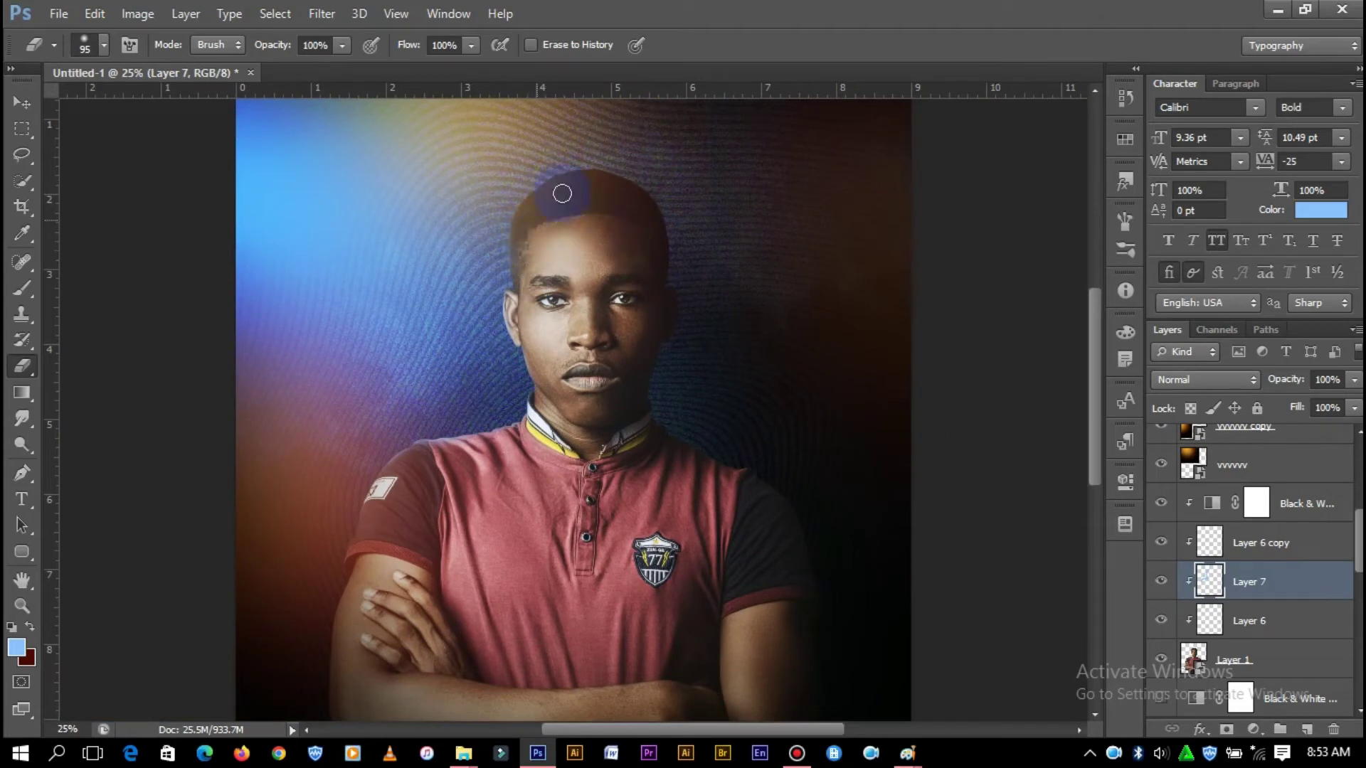
# - Duplicate Layer 7 and set the copy's blend mode to Overlay
pyautogui.click(22, 103)
pyautogui.hotkey('ctrl', 'j')
pyautogui.click(1180, 384)
pyautogui.click(1181, 249)
pyautogui.click(1256, 621)
pyautogui.click(1354, 408)
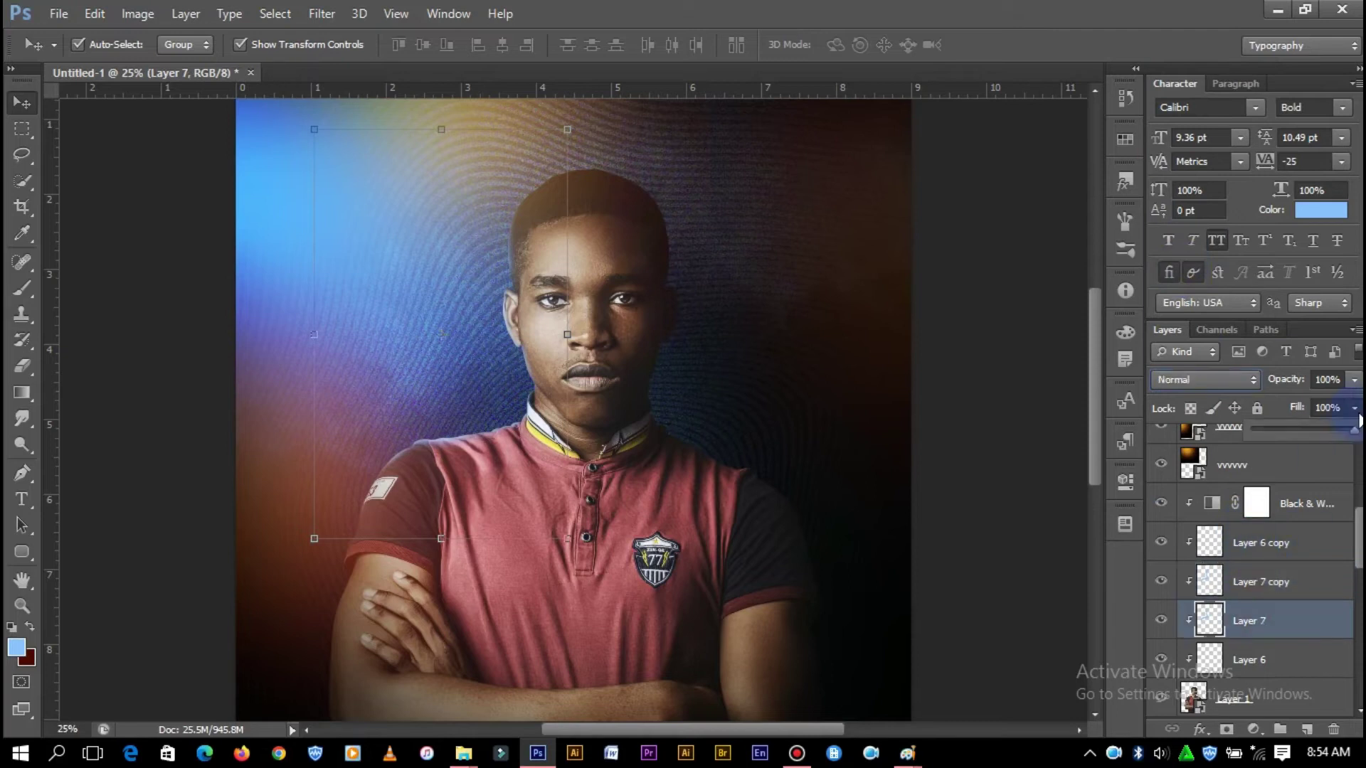
pyautogui.click(984, 353)
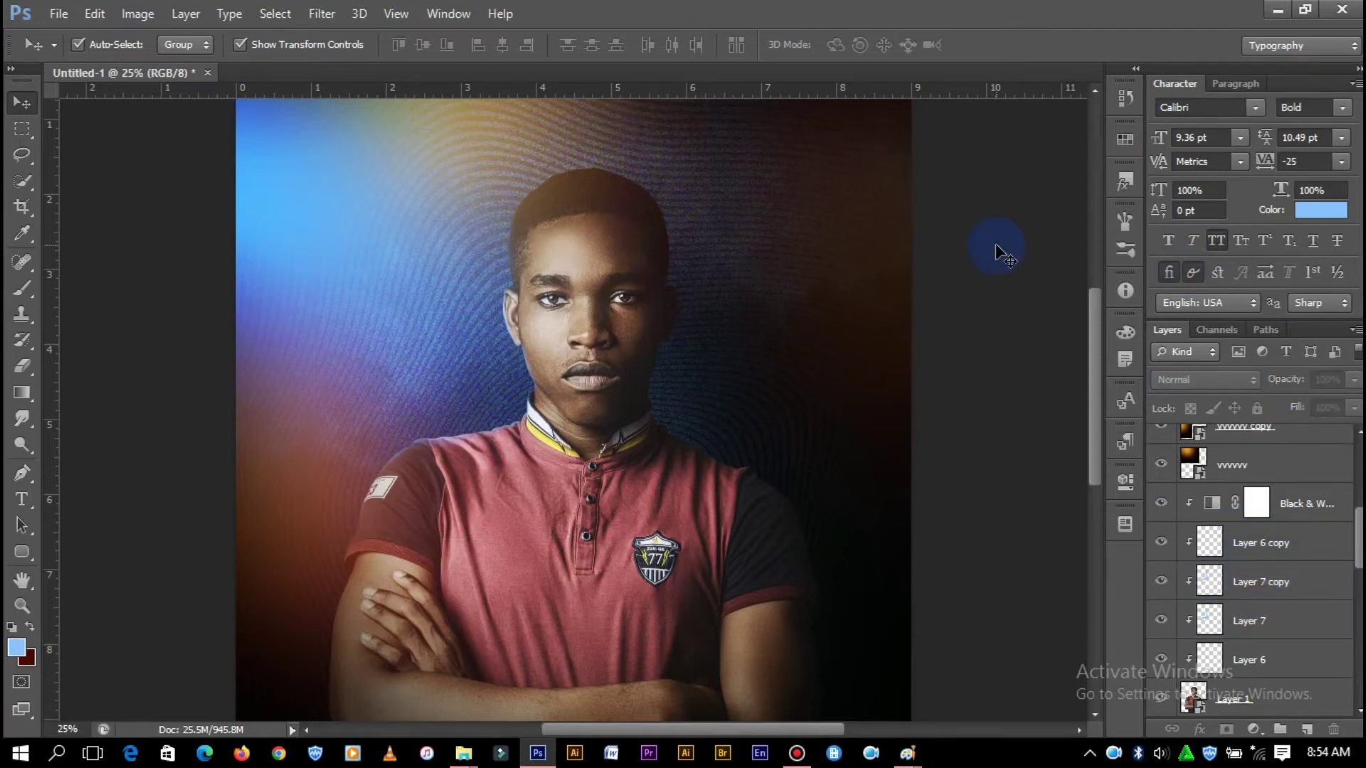
pyautogui.hotkey('ctrl', '+')
pyautogui.hotkey('ctrl', '+')
pyautogui.hotkey('ctrl', '-')
pyautogui.hotkey('ctrl', '-')
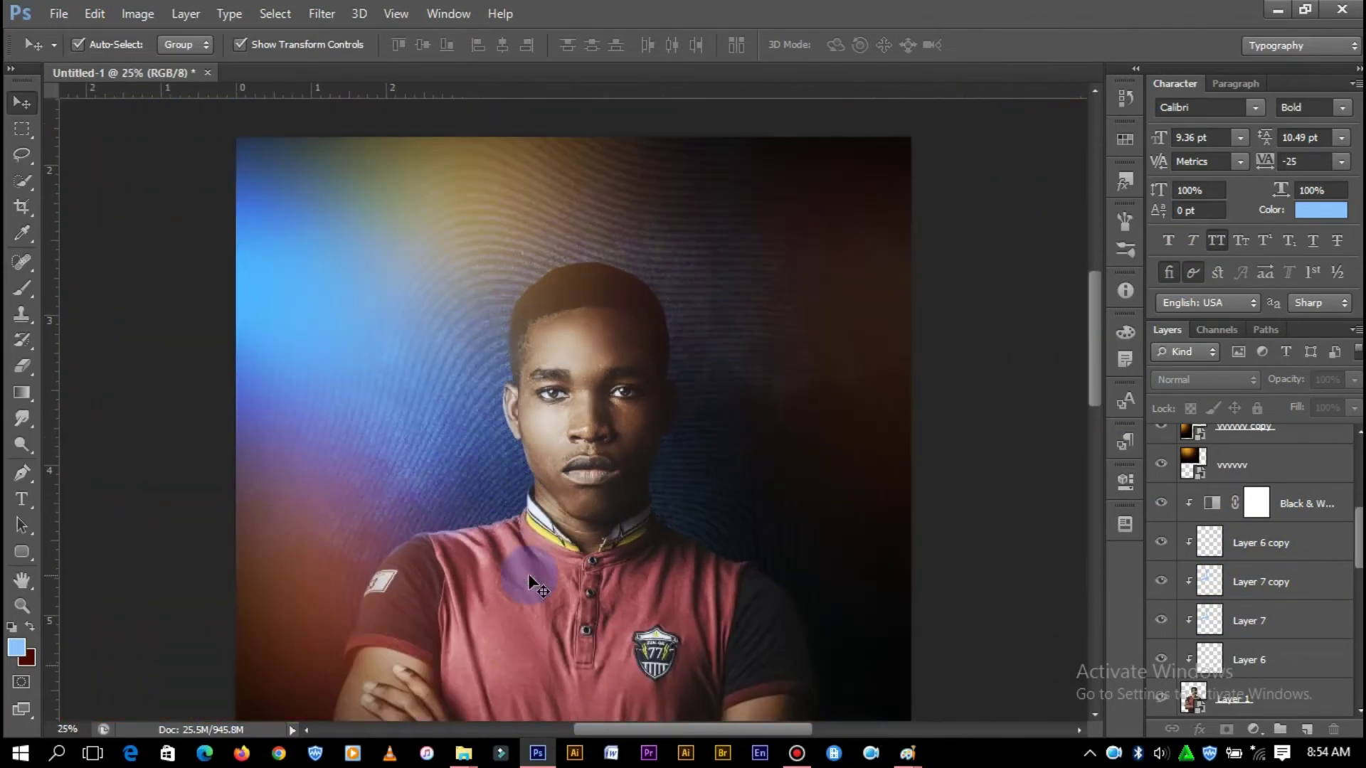
pyautogui.hotkey('ctrl', '-')
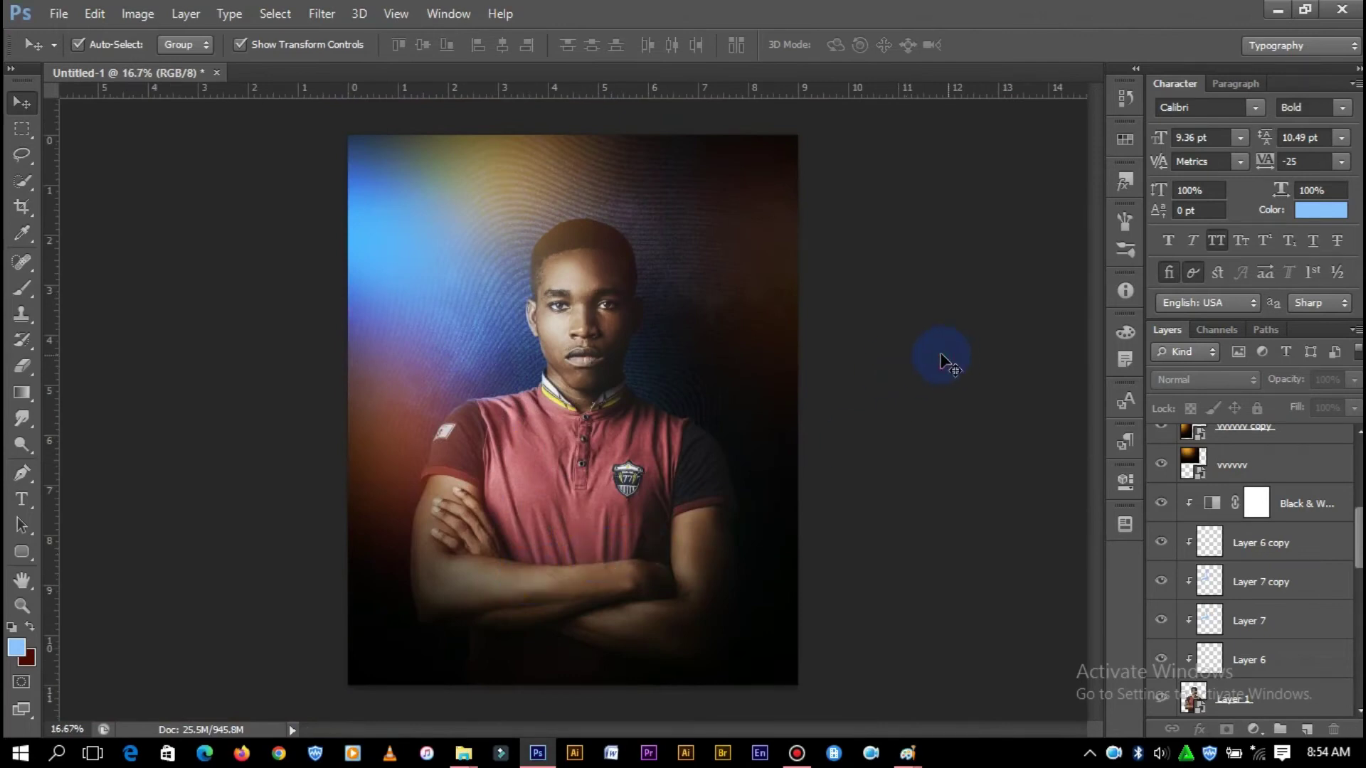
# - Enlarge the vvvvvv copy 2 orange glow to about 152% and reposition it
pyautogui.click(762, 262)
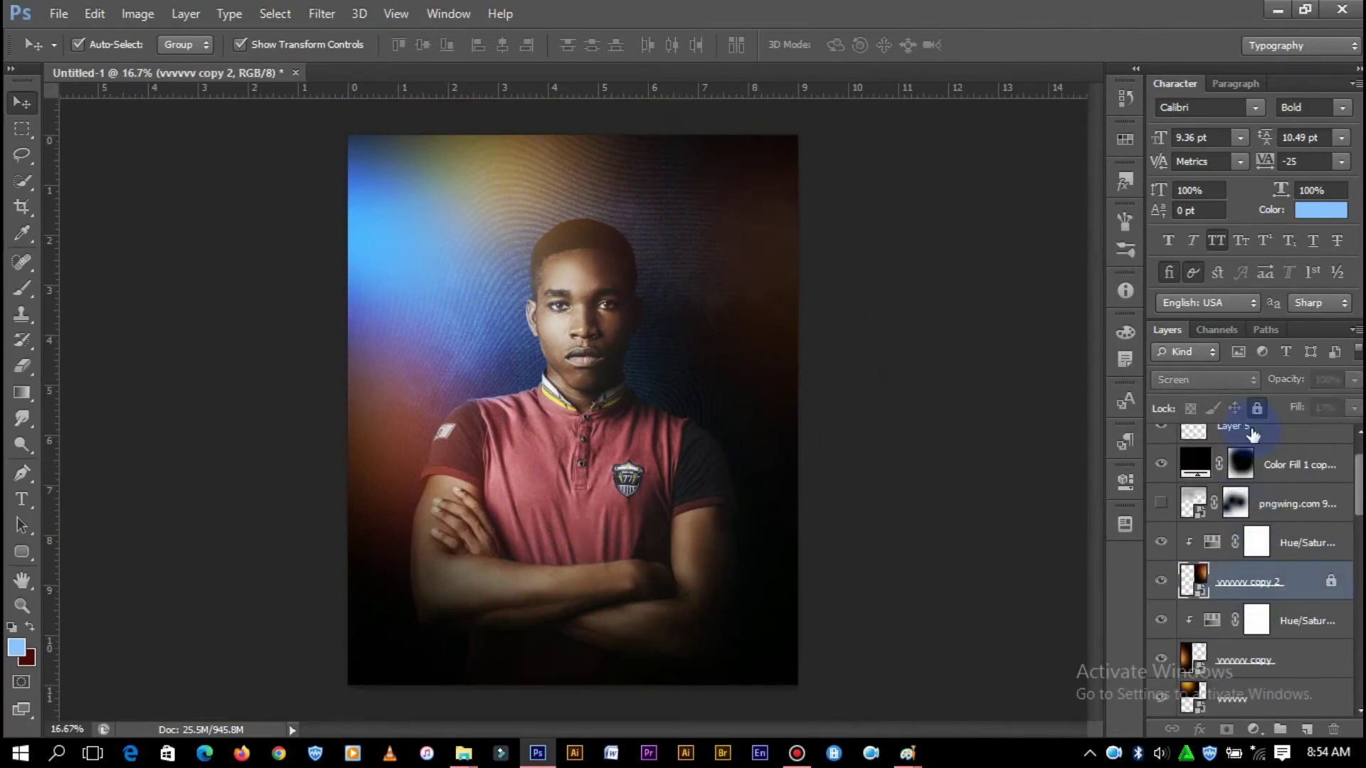
pyautogui.moveTo(588, 529); pyautogui.dragTo(473, 664)
pyautogui.moveTo(760, 473); pyautogui.dragTo(777, 378)
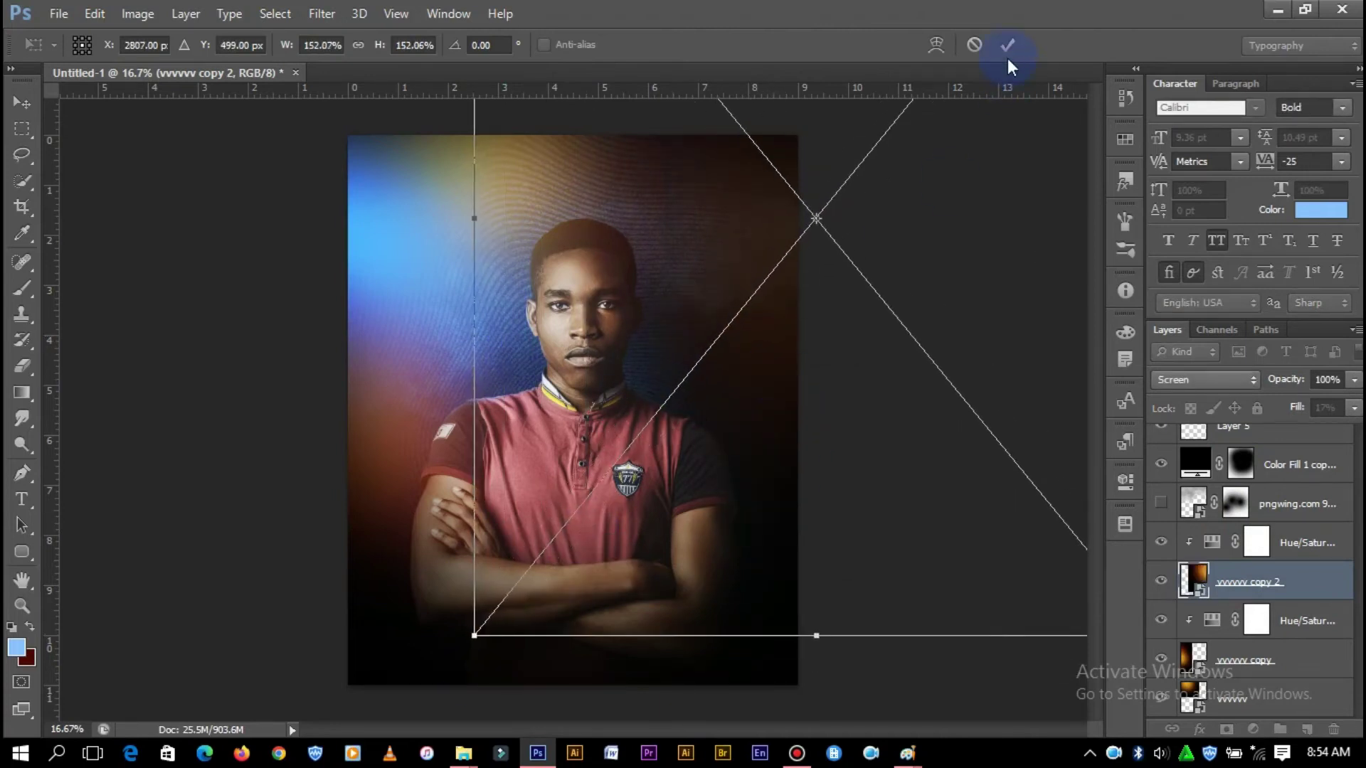
pyautogui.press('Return')
# - Shift the glow's clipped Hue/Saturation hue toward purple, to -135
pyautogui.doubleClick(1256, 542)
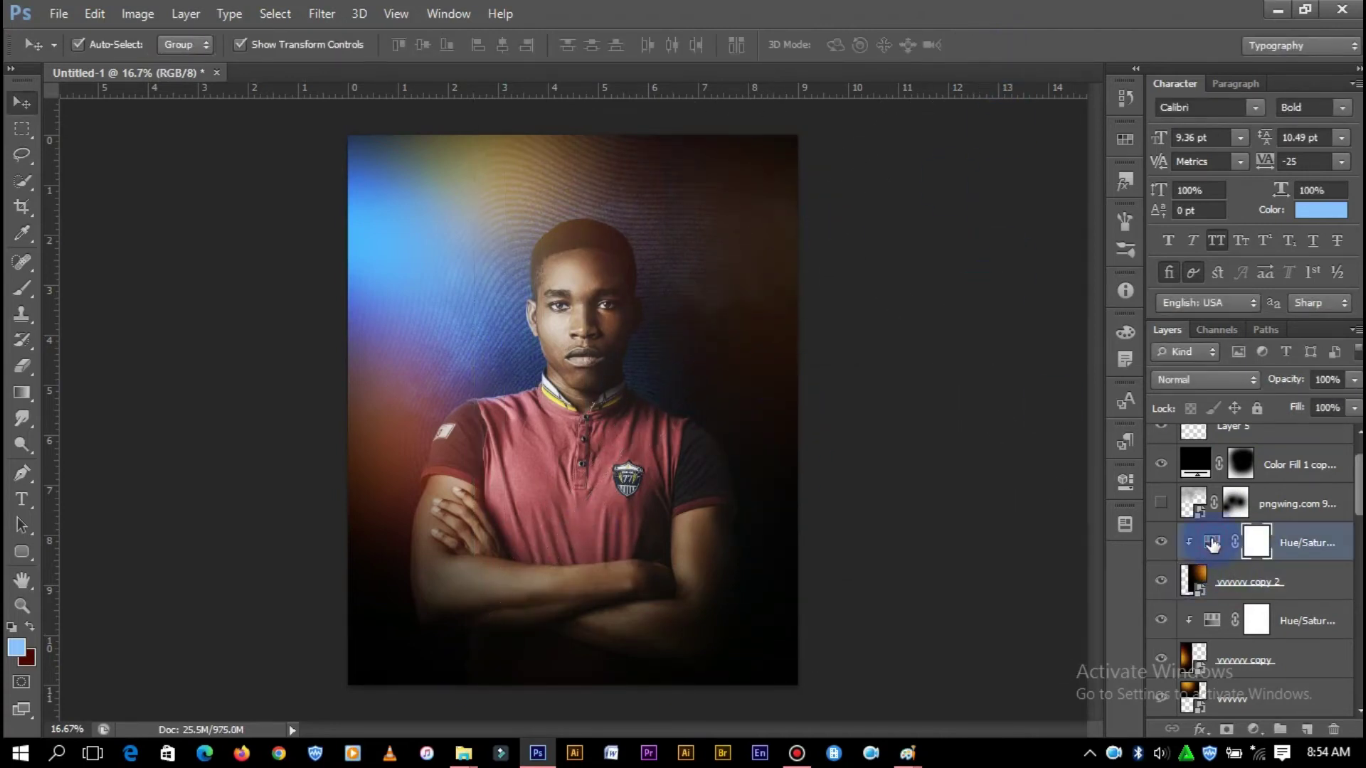
pyautogui.moveTo(925, 510); pyautogui.dragTo(928, 506)
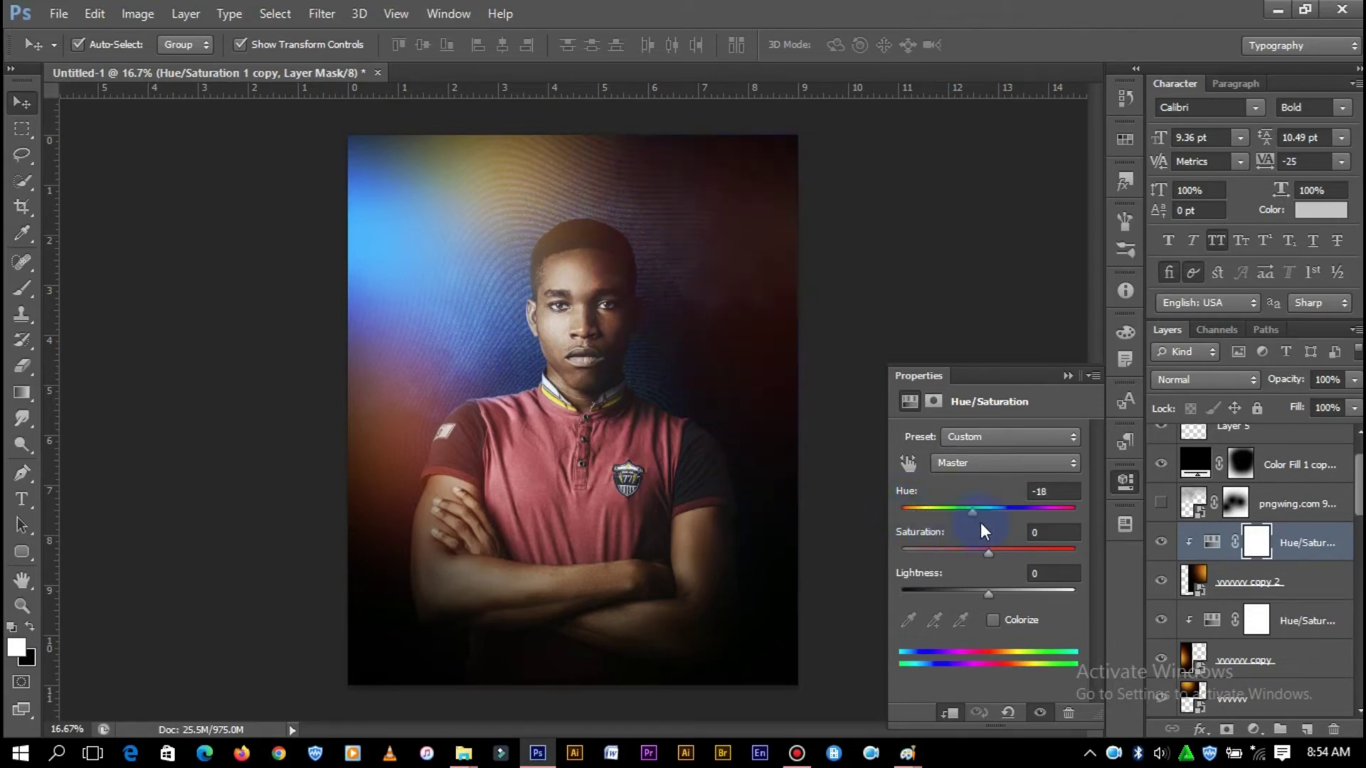
pyautogui.moveTo(928, 505); pyautogui.dragTo(915, 505)
pyautogui.click(1068, 375)
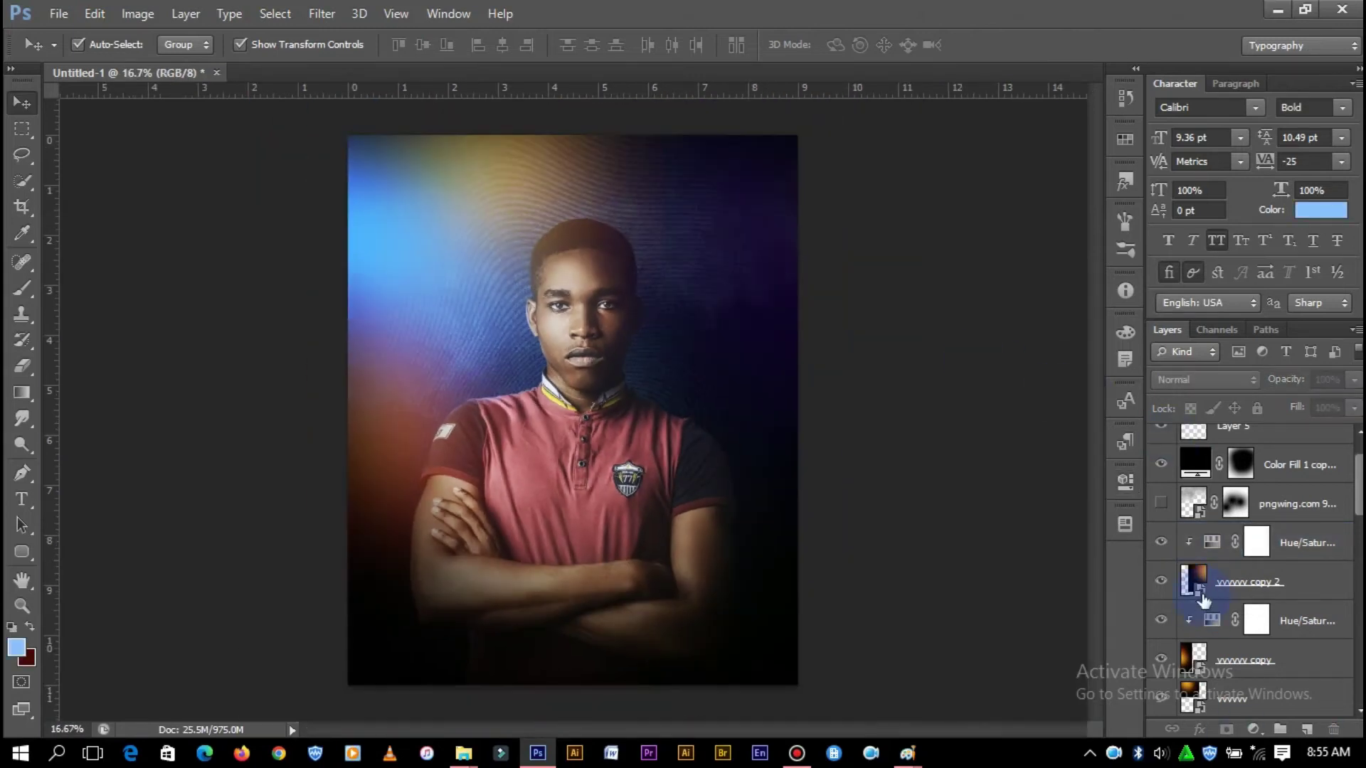
# - Mask the vvvvvv copy 2 glow and paint it out over the chest and folded arms
pyautogui.scroll(-3, 1203, 601)
pyautogui.click(1238, 466)
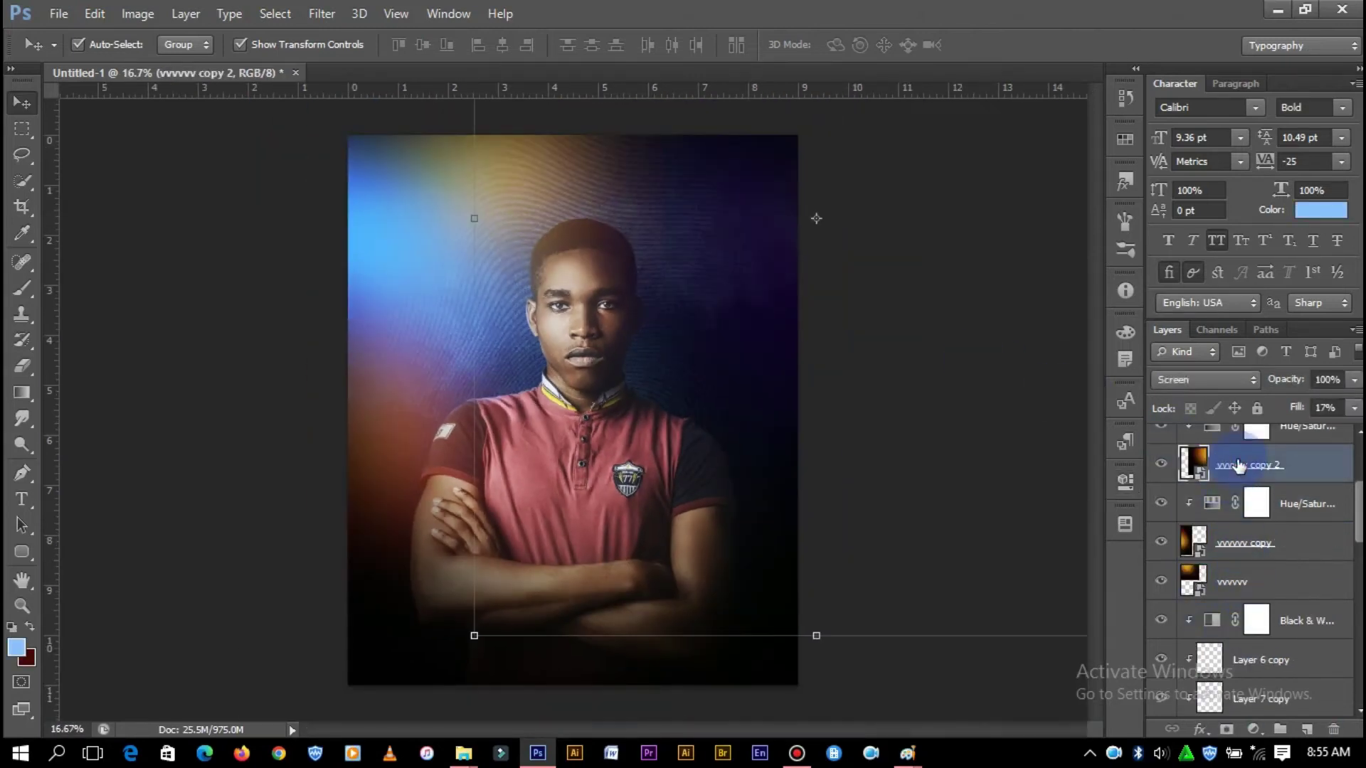
pyautogui.click(1226, 729)
pyautogui.press('e')
pyautogui.rightClick(715, 476)
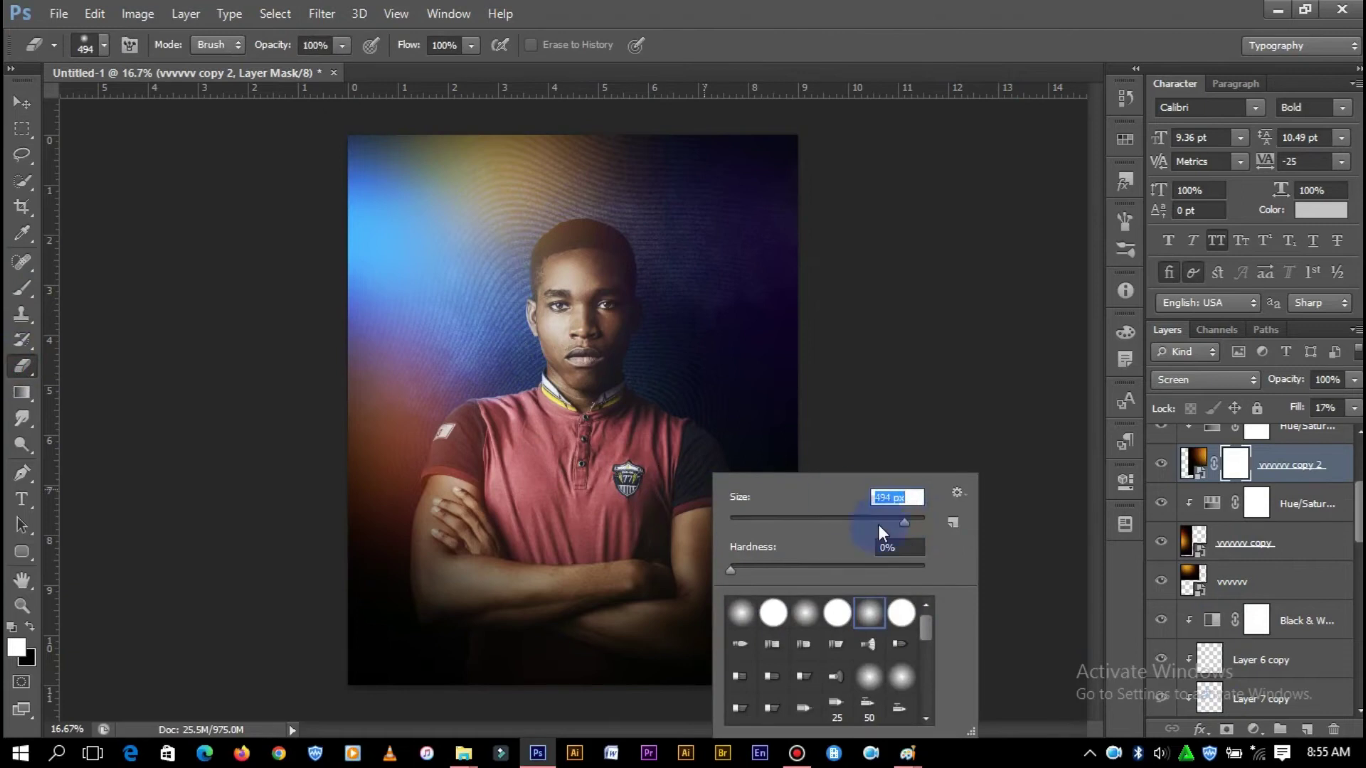
pyautogui.press('Return')
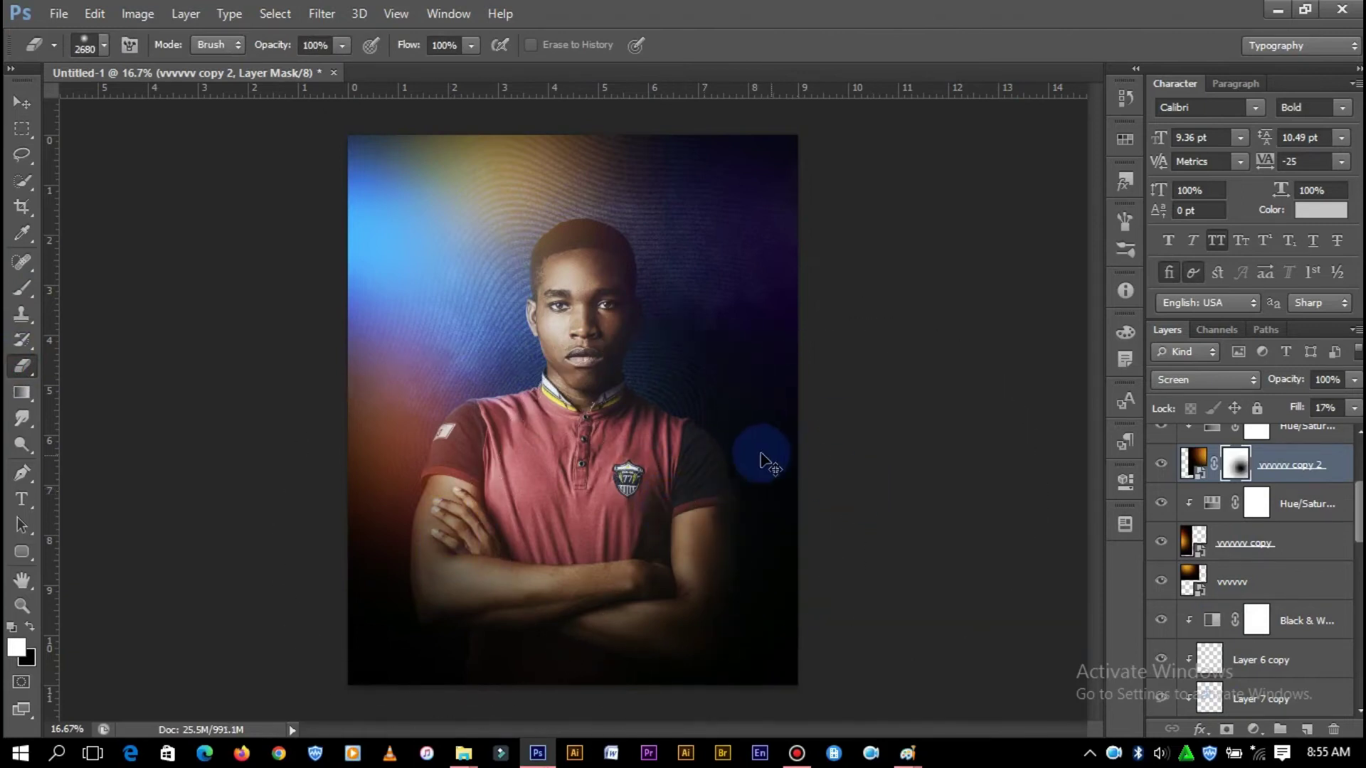
pyautogui.rightClick(890, 474)
pyautogui.press('Return')
pyautogui.moveTo(498, 437); pyautogui.dragTo(656, 533)
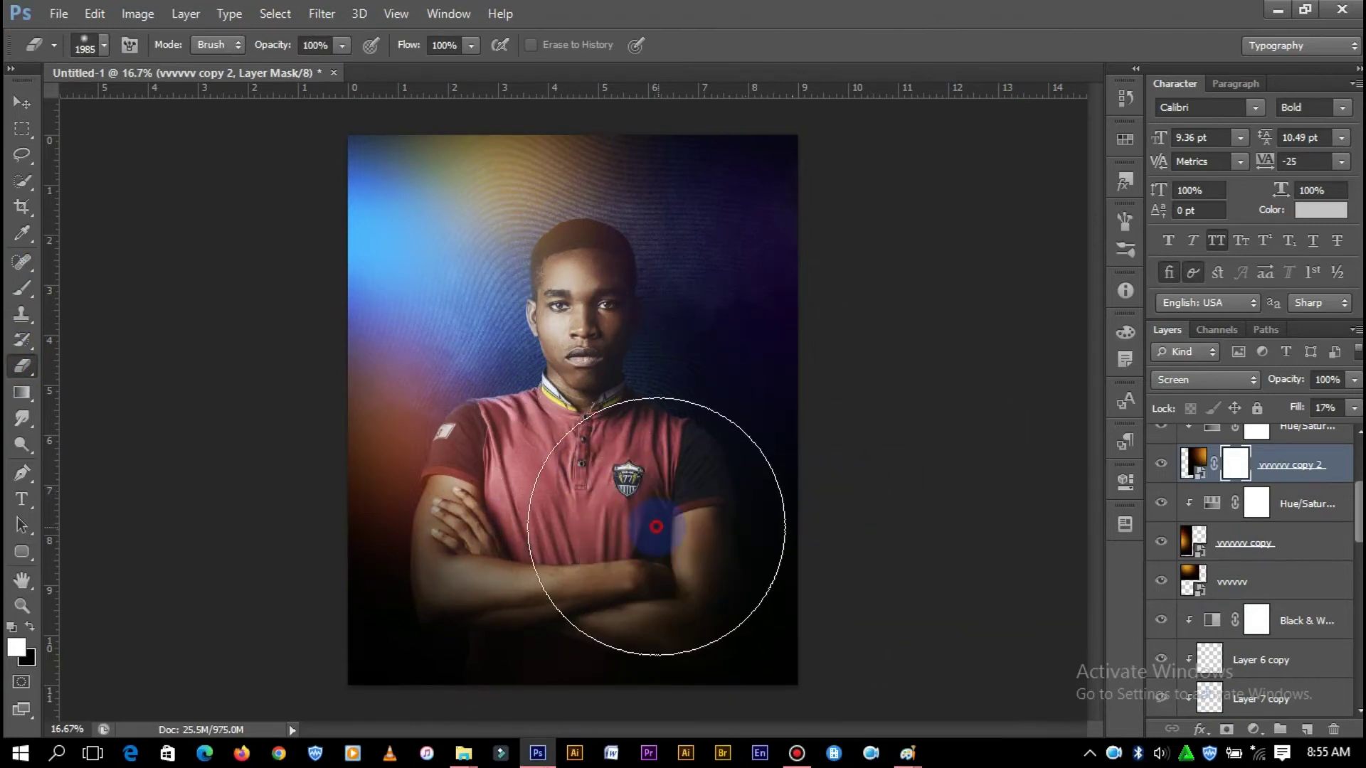
pyautogui.click(21, 102)
pyautogui.click(1194, 463)
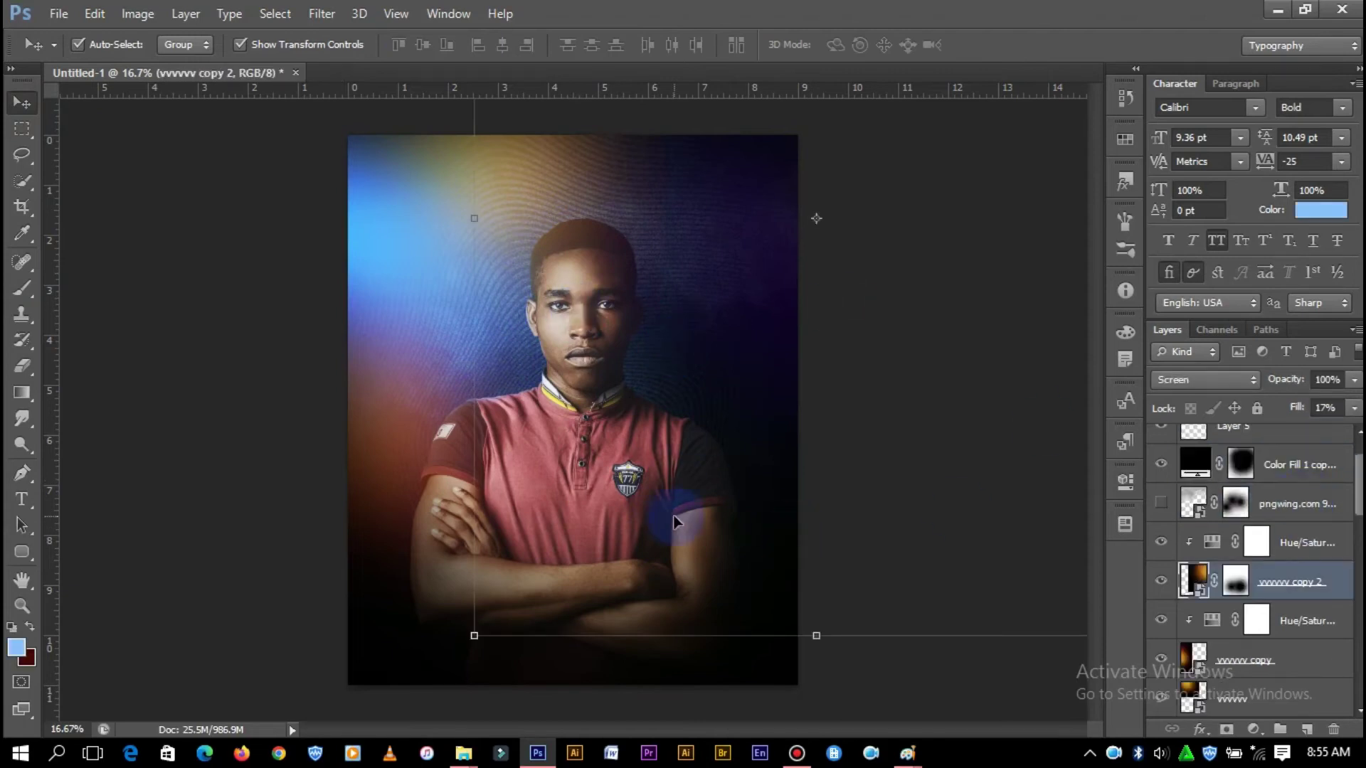
# - Select Layer 5 copy and bring up the adjustment layer list
pyautogui.scroll(1, 1280, 498)
pyautogui.click(1280, 444)
pyautogui.click(1252, 729)
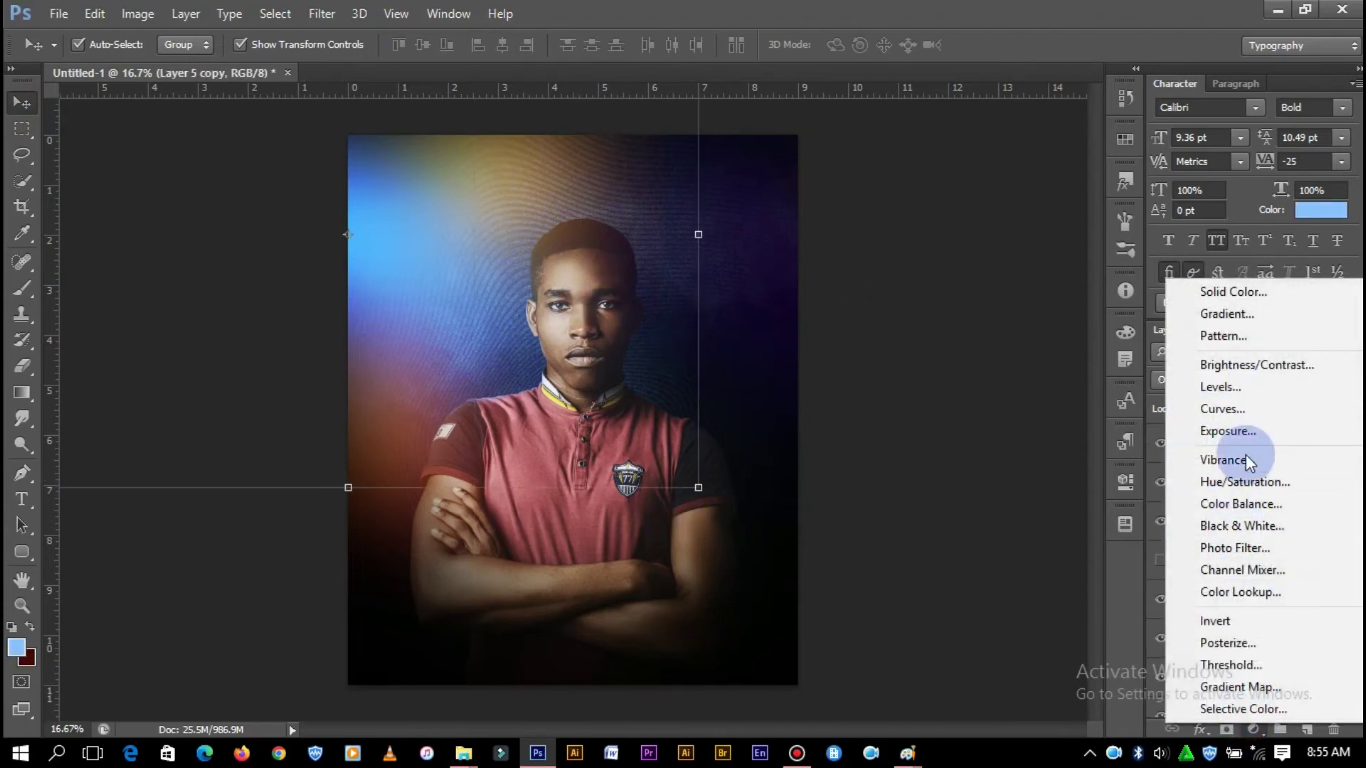
# - Add a Brightness/Contrast adjustment layer with Brightness 14 and Contrast 53
pyautogui.click(1256, 365)
pyautogui.moveTo(958, 482); pyautogui.dragTo(994, 488)
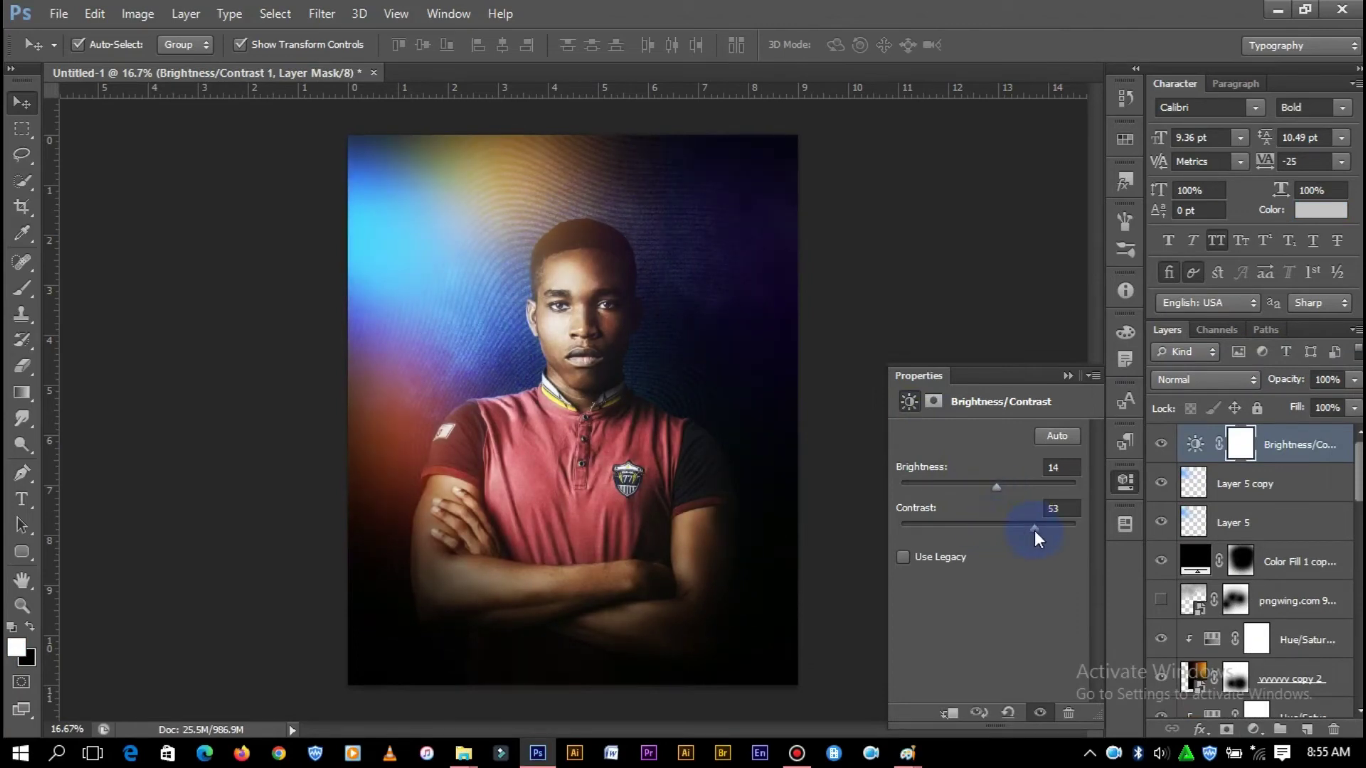
pyautogui.click(1067, 374)
pyautogui.hotkey('ctrl', '-')
pyautogui.hotkey('ctrl', '-')
pyautogui.hotkey('ctrl', '+')
pyautogui.hotkey('ctrl', '+')
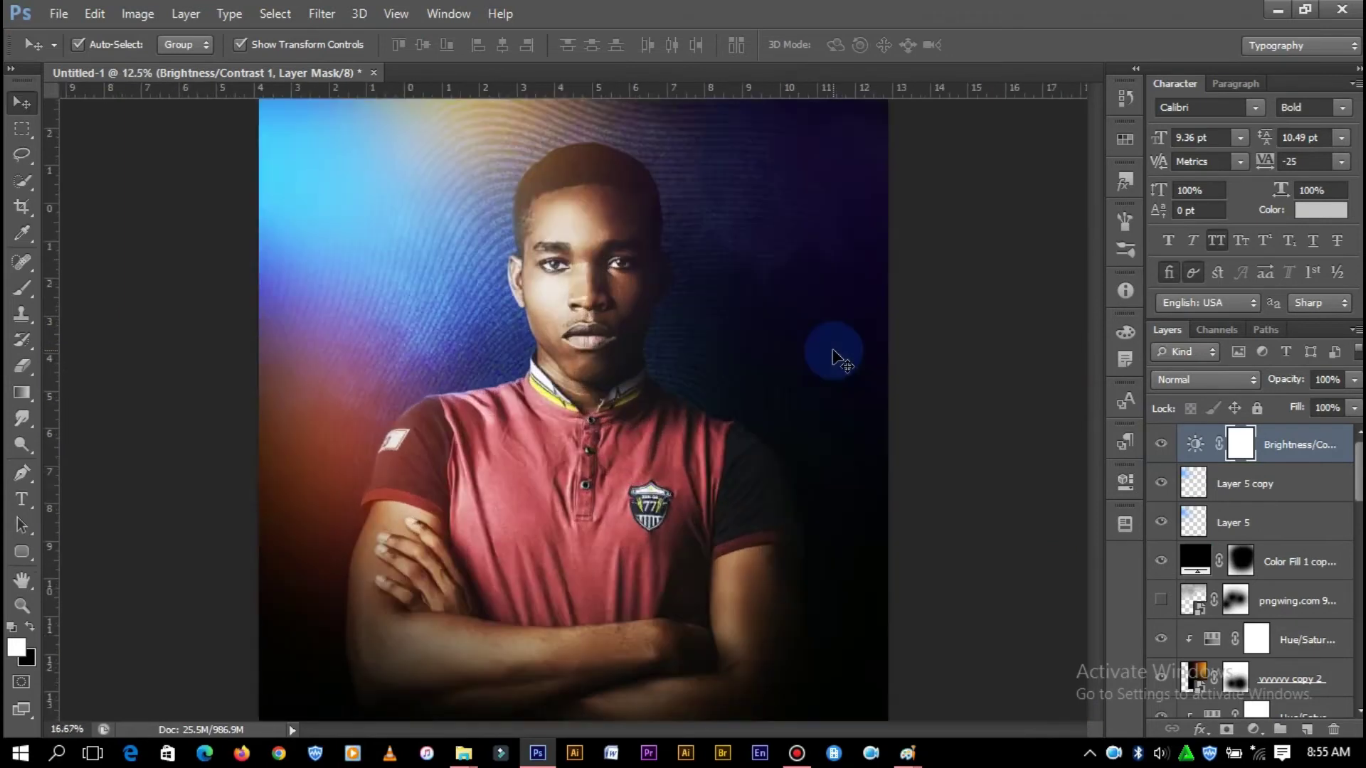
pyautogui.hotkey('ctrl', '+')
pyautogui.hotkey('ctrl', '+')
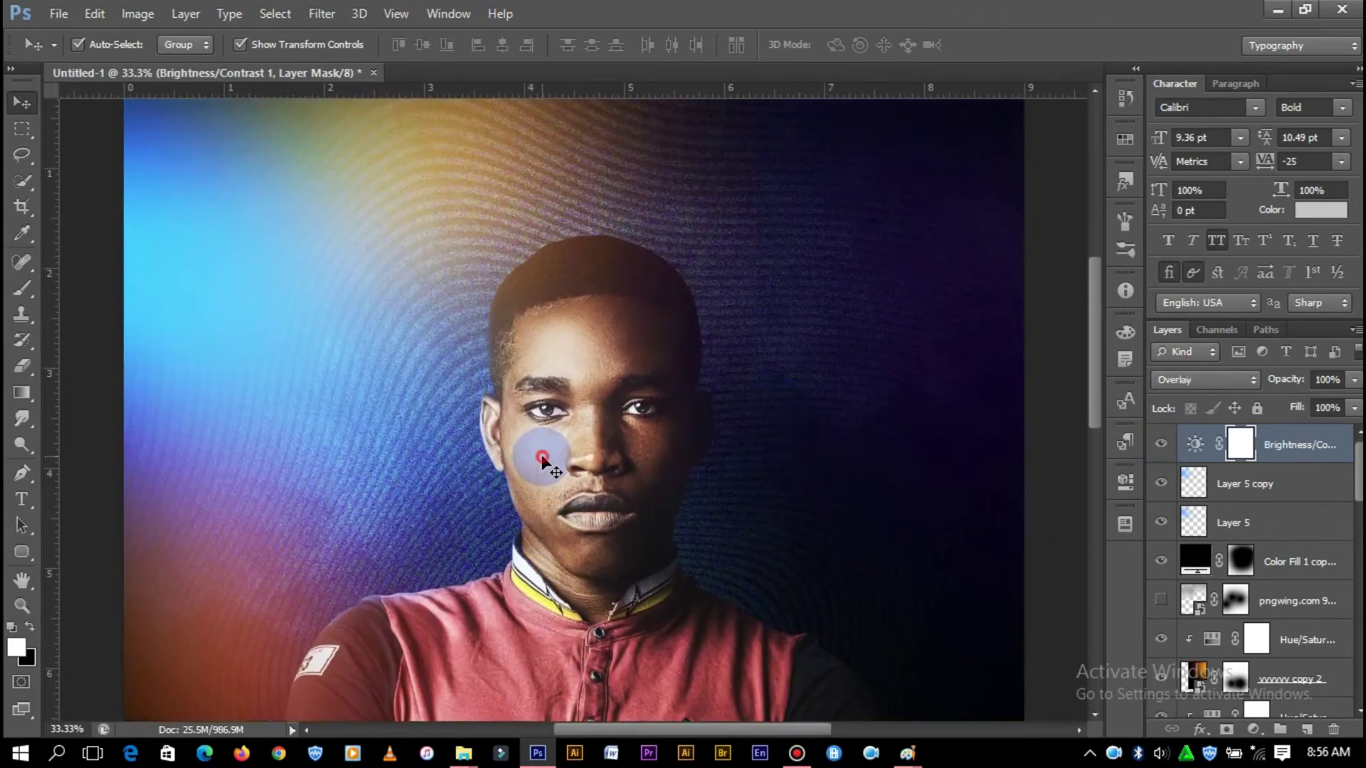
# - On Layer 7 copy, paint light blue glow beside the face and shoulder with a 453 soft brush
pyautogui.click(542, 459)
pyautogui.click(1249, 630)
pyautogui.click(1252, 523)
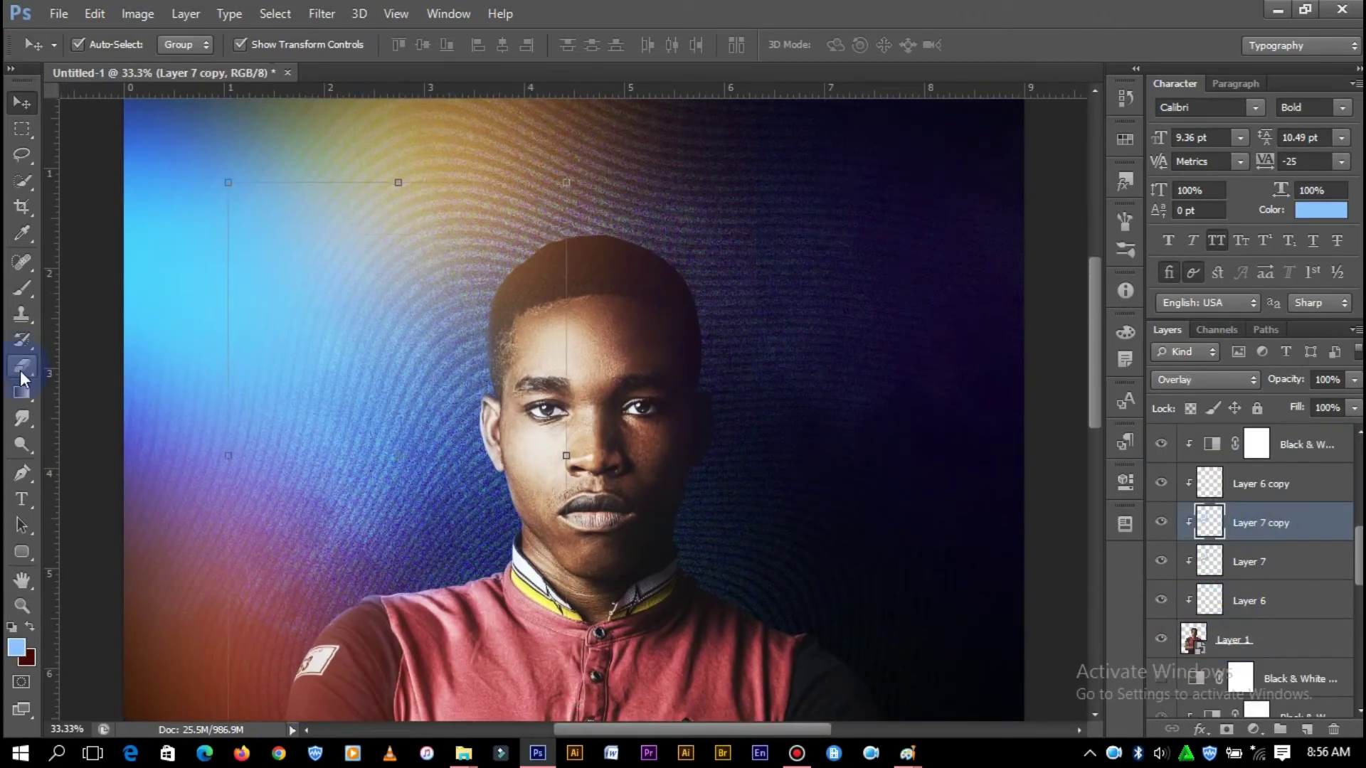
pyautogui.click(22, 288)
pyautogui.rightClick(444, 309)
pyautogui.moveTo(639, 365); pyautogui.dragTo(638, 364)
pyautogui.click(440, 484)
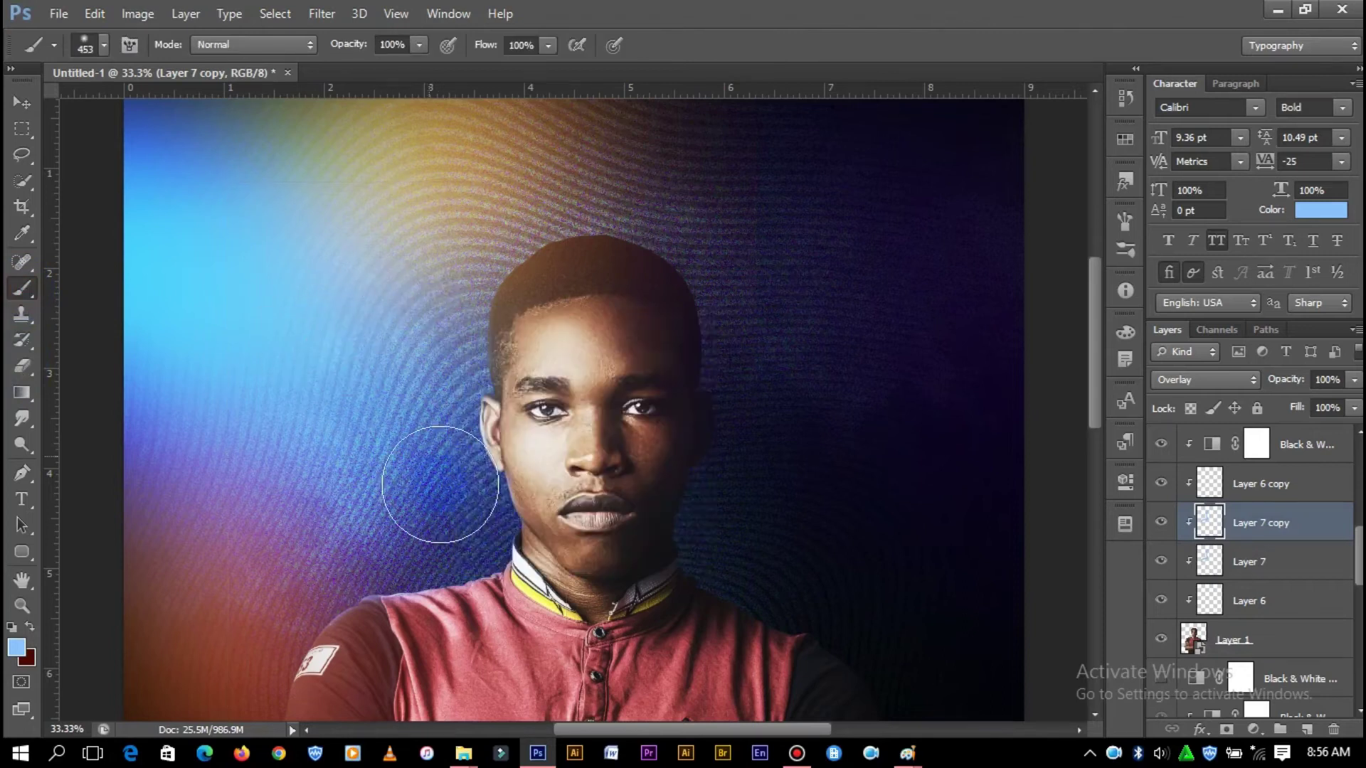
pyautogui.moveTo(443, 259)
pyautogui.mouseDown()
pyautogui.moveTo(432, 364)
pyautogui.moveTo(352, 560)
pyautogui.mouseUp()
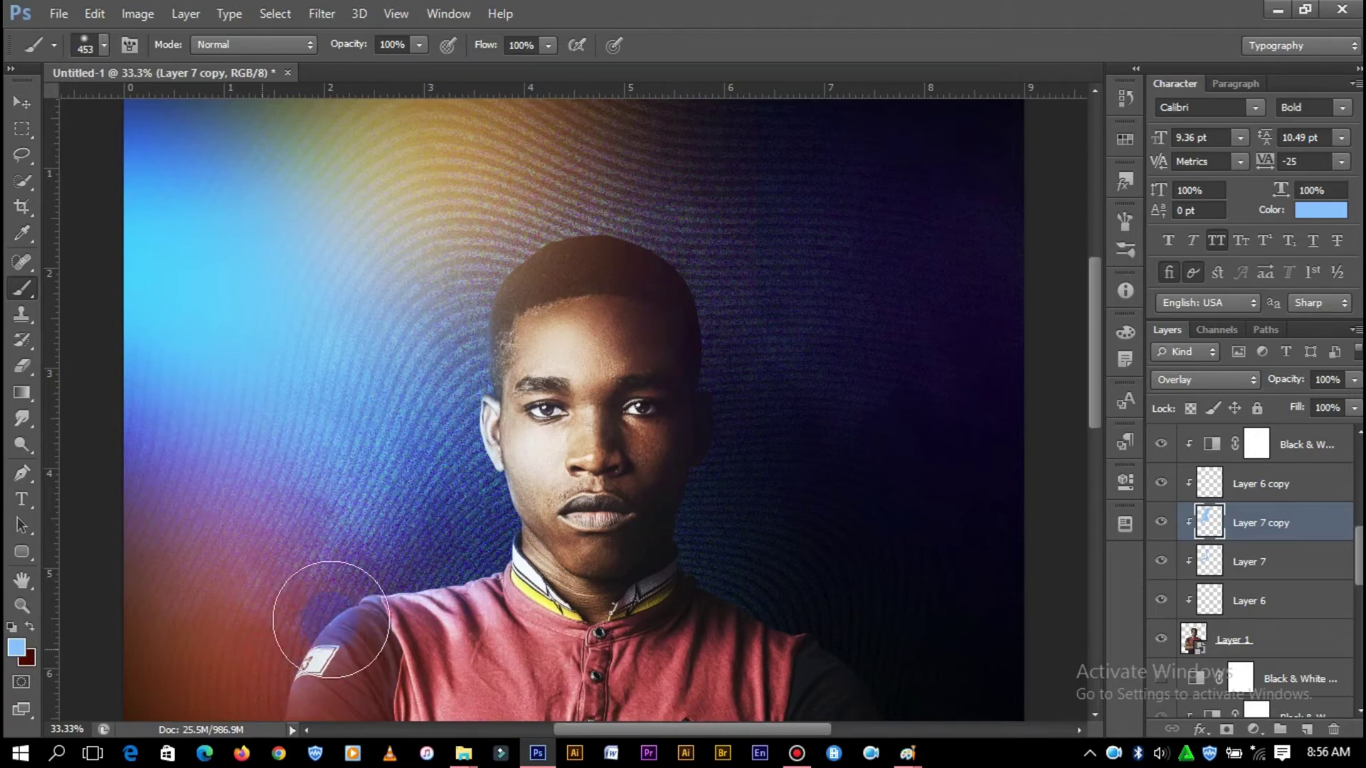
pyautogui.scroll(-2, 197, 543)
pyautogui.scroll(1, 197, 543)
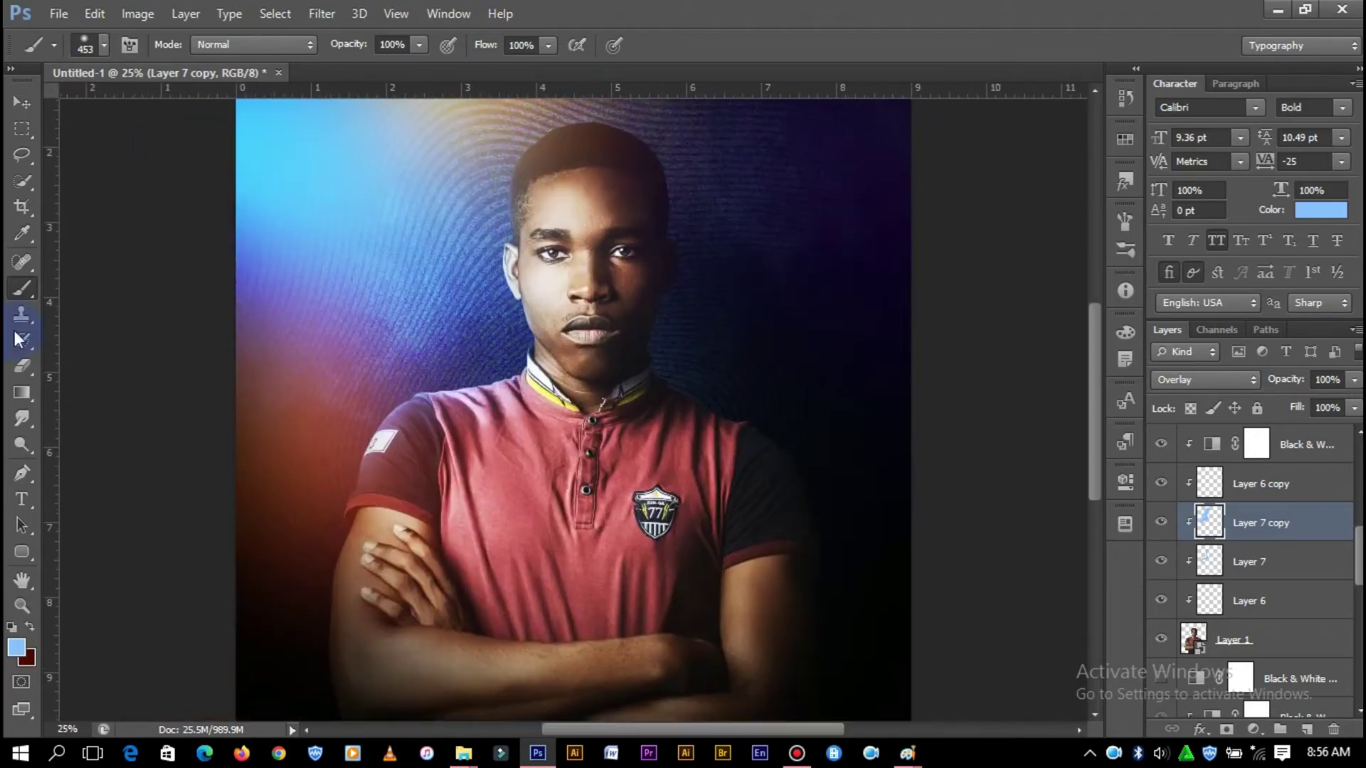
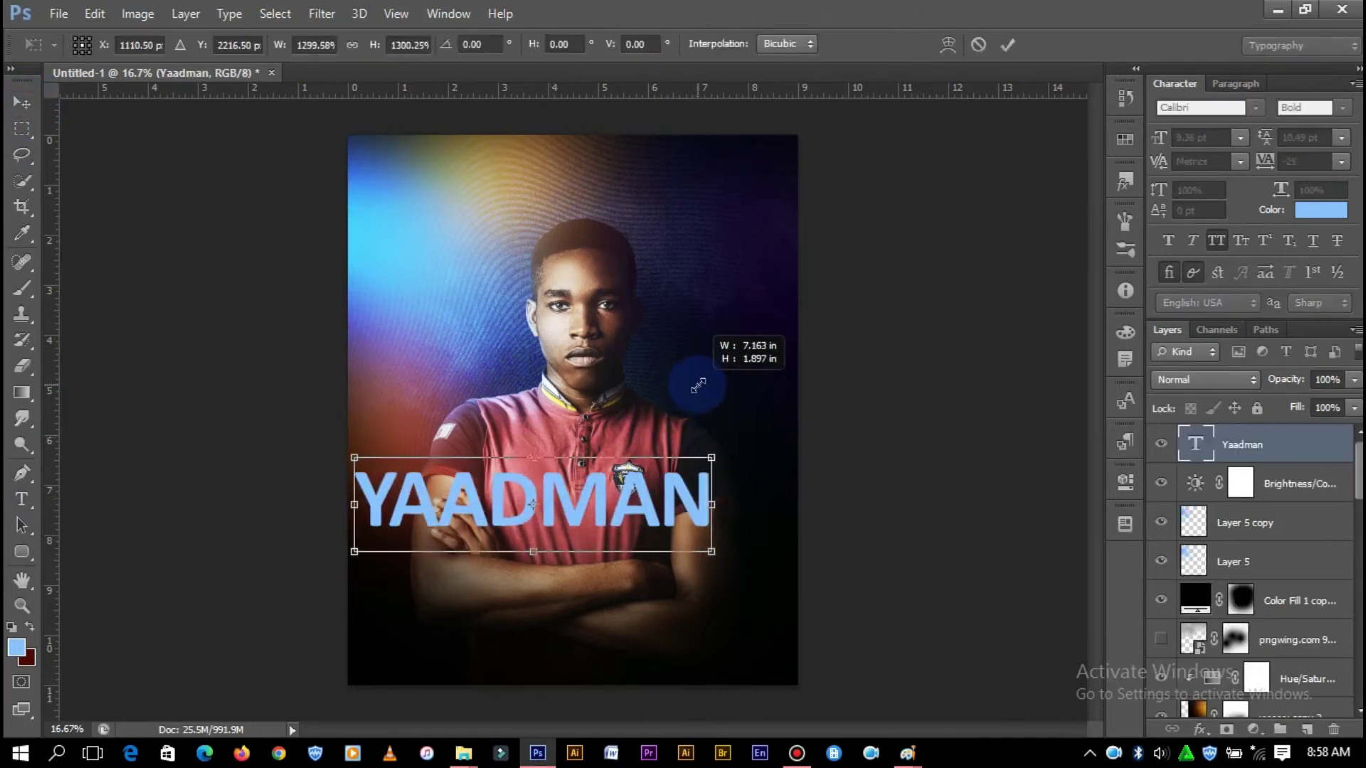
# - Rotate the YAADMAN word about -90° to run vertically and scale it up
pyautogui.click(1009, 46)
pyautogui.hotkey('ctrl', 't')
pyautogui.moveTo(717, 455); pyautogui.dragTo(491, 329)
pyautogui.moveTo(585, 326); pyautogui.dragTo(626, 164)
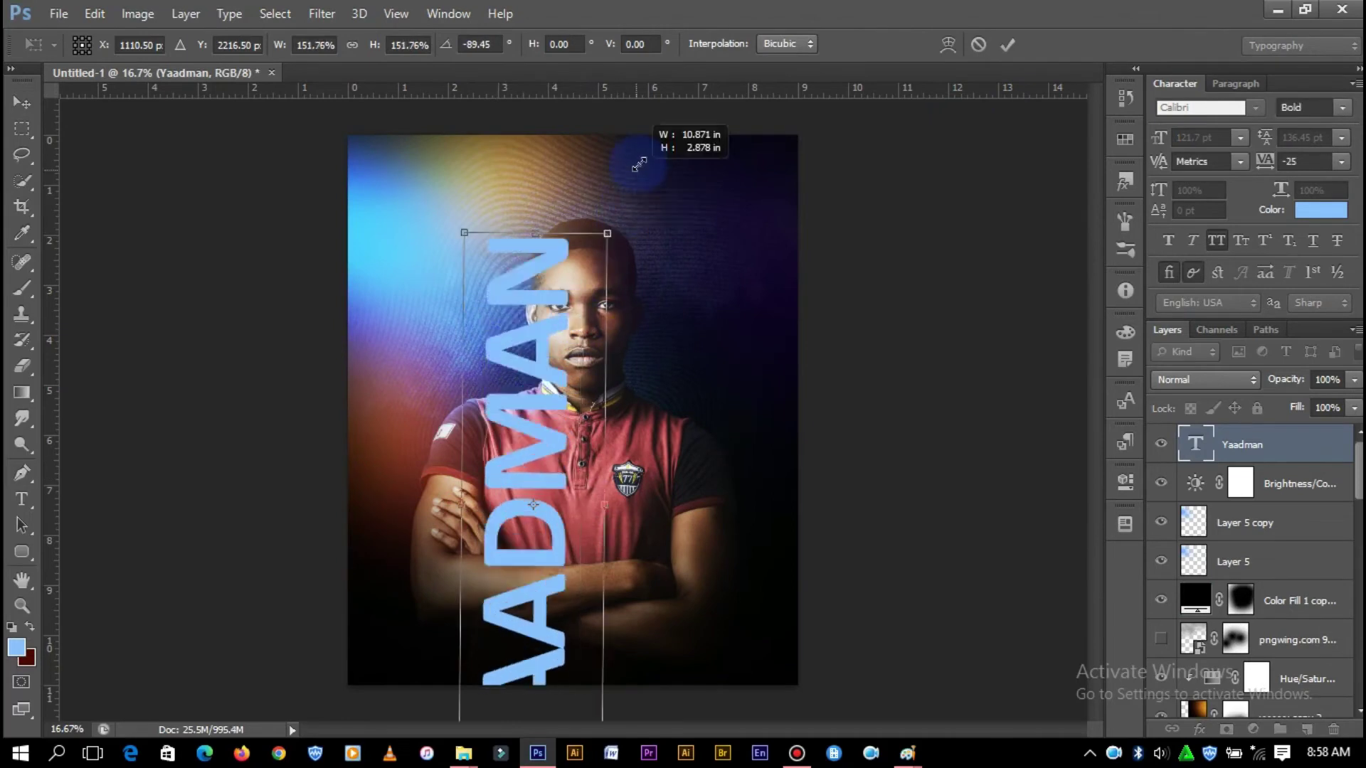
pyautogui.moveTo(537, 325); pyautogui.dragTo(777, 268)
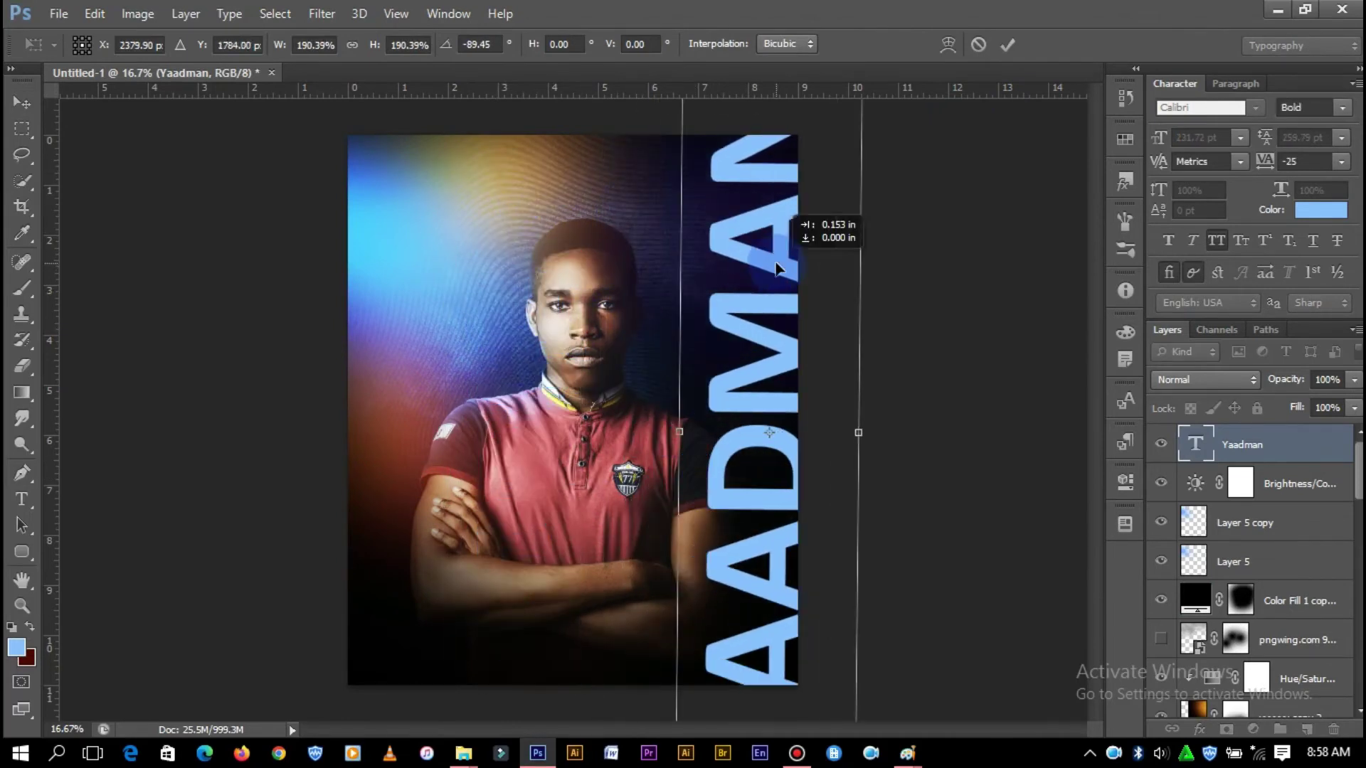
pyautogui.click(1009, 47)
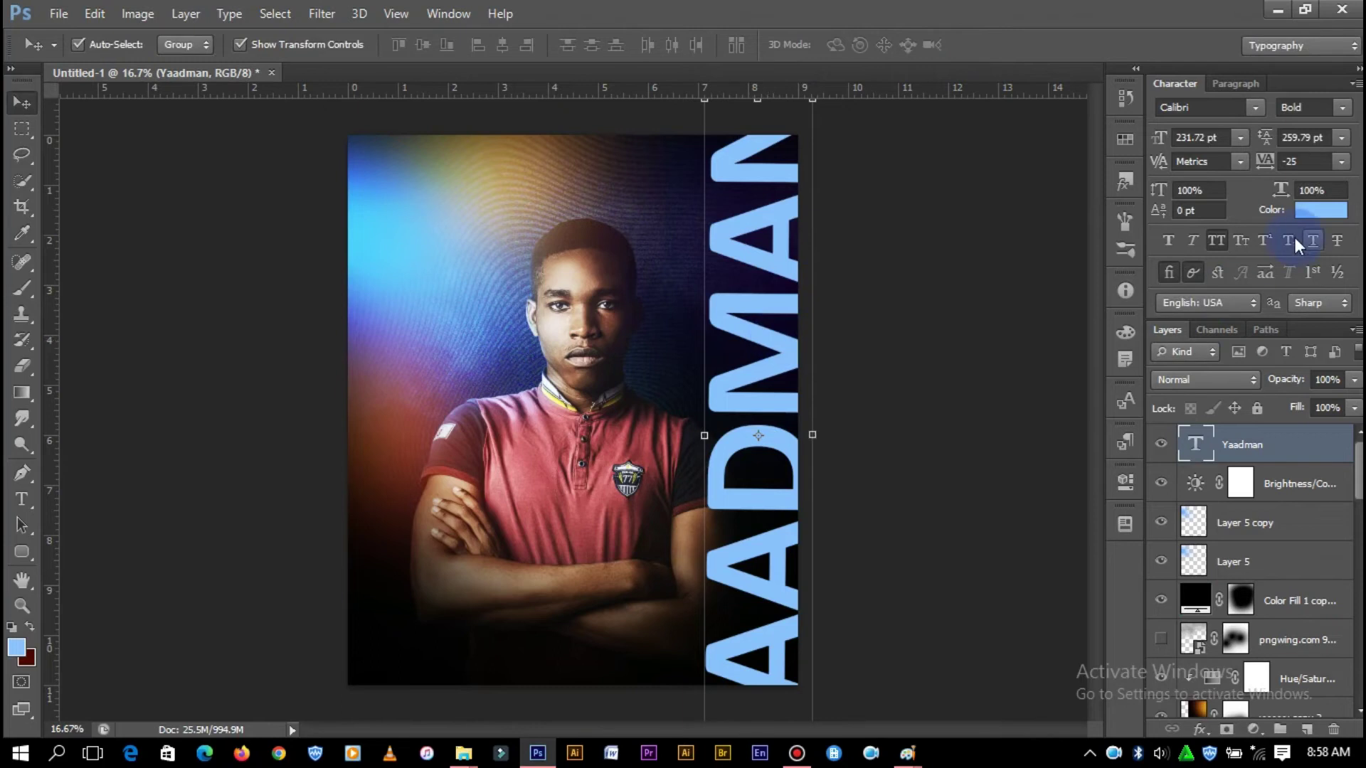
# - Make the vertical YAADMAN word white with Difference blending, also trying Soft Light
pyautogui.click(1219, 379)
pyautogui.click(1186, 377)
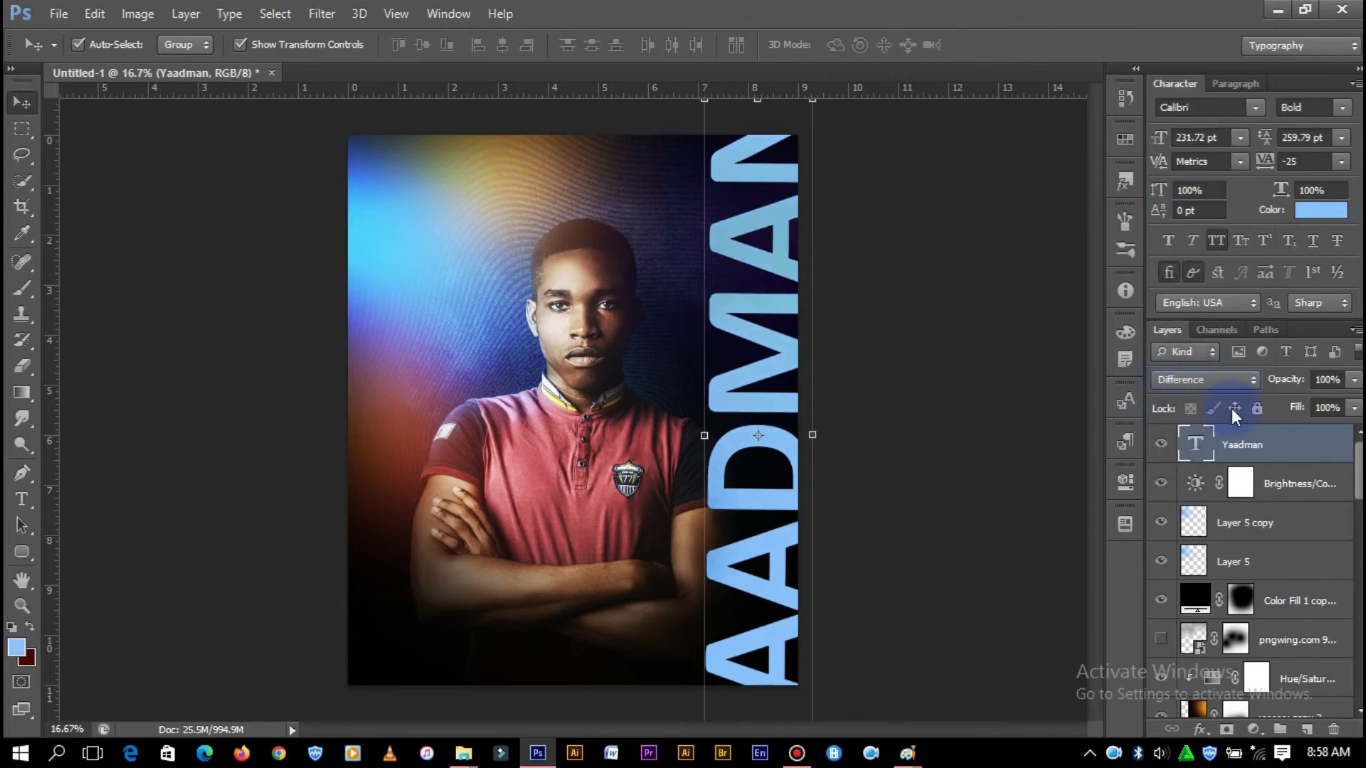
pyautogui.click(1321, 211)
pyautogui.moveTo(937, 232); pyautogui.dragTo(809, 232)
pyautogui.click(1139, 223)
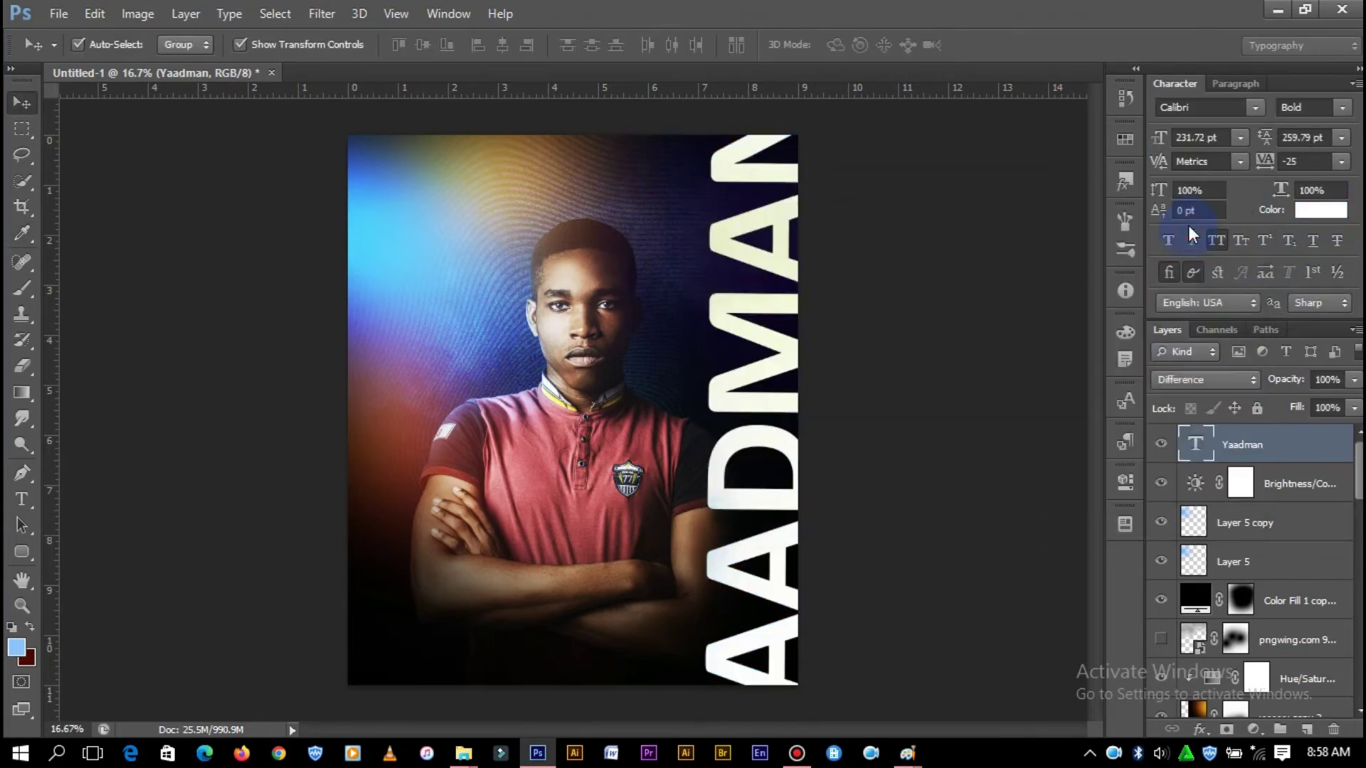
pyautogui.click(1204, 382)
pyautogui.click(1179, 360)
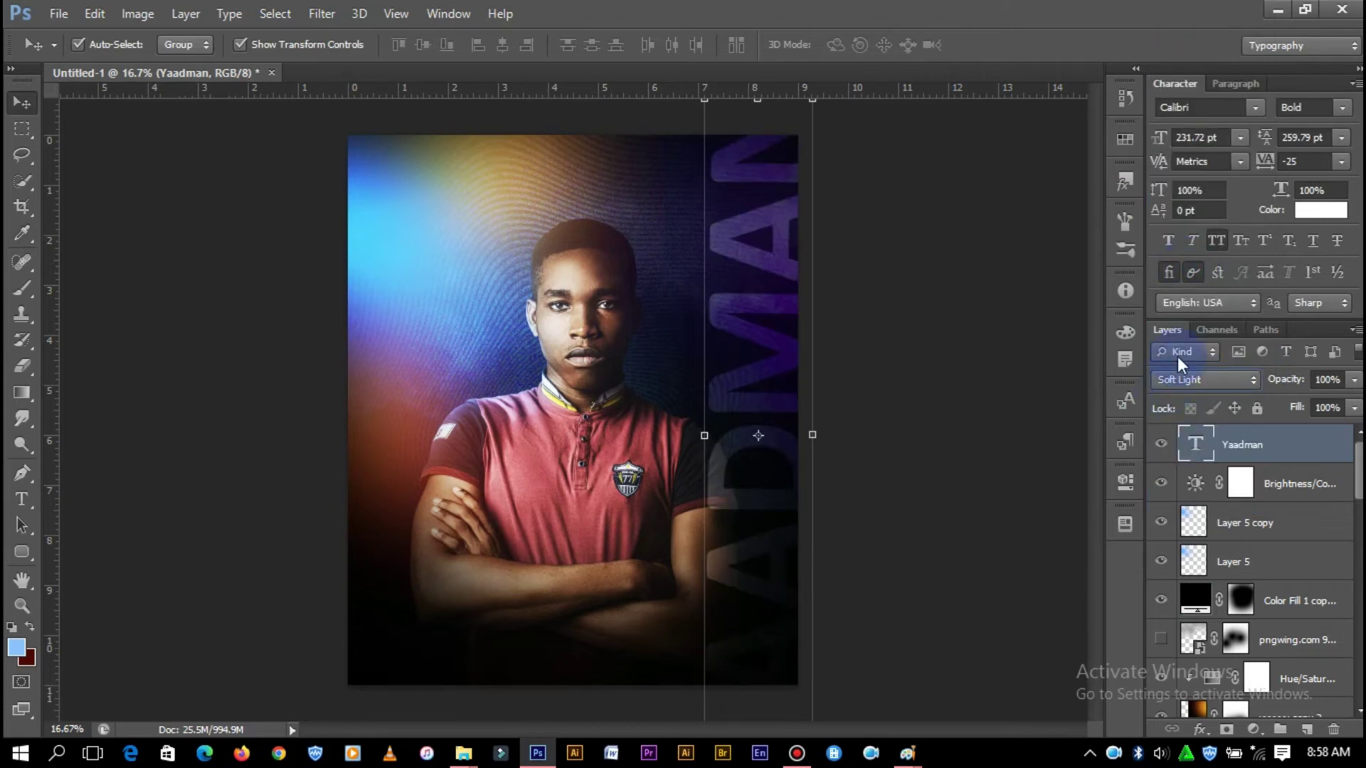
# - Move YAADMAN left onto the portrait and drop its layer beneath the portrait layers
pyautogui.scroll(-2, 1188, 382)
pyautogui.scroll(-1, 1188, 382)
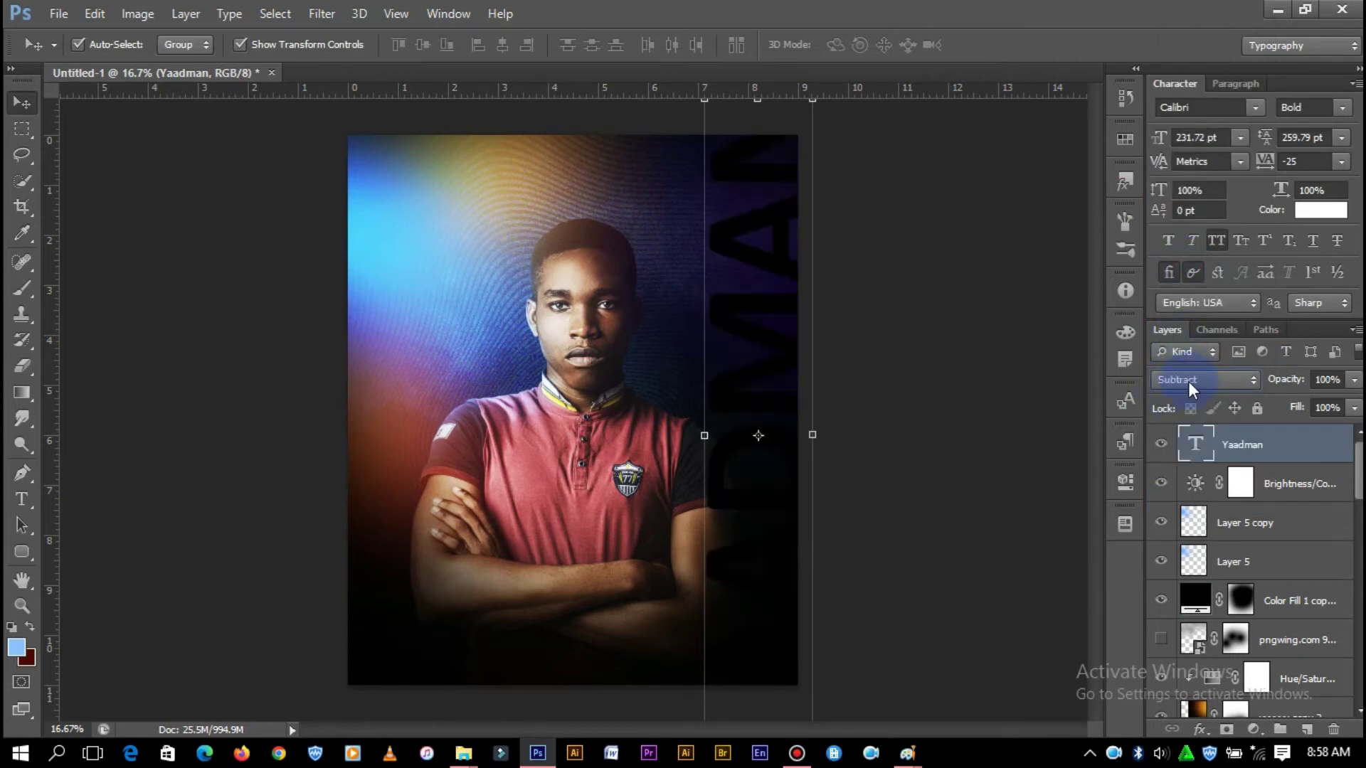
pyautogui.scroll(2, 1188, 381)
pyautogui.scroll(1, 1188, 382)
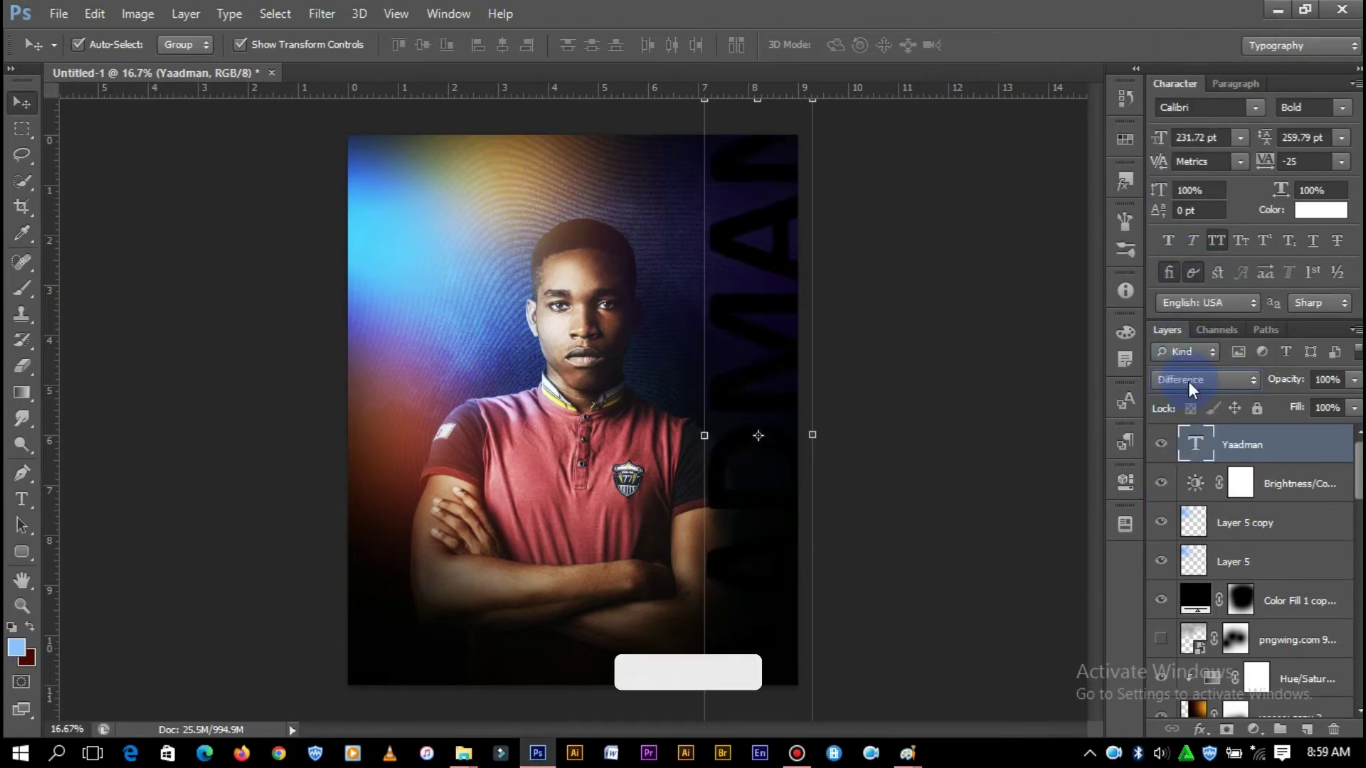
pyautogui.scroll(2, 1188, 381)
pyautogui.moveTo(851, 384); pyautogui.dragTo(511, 391)
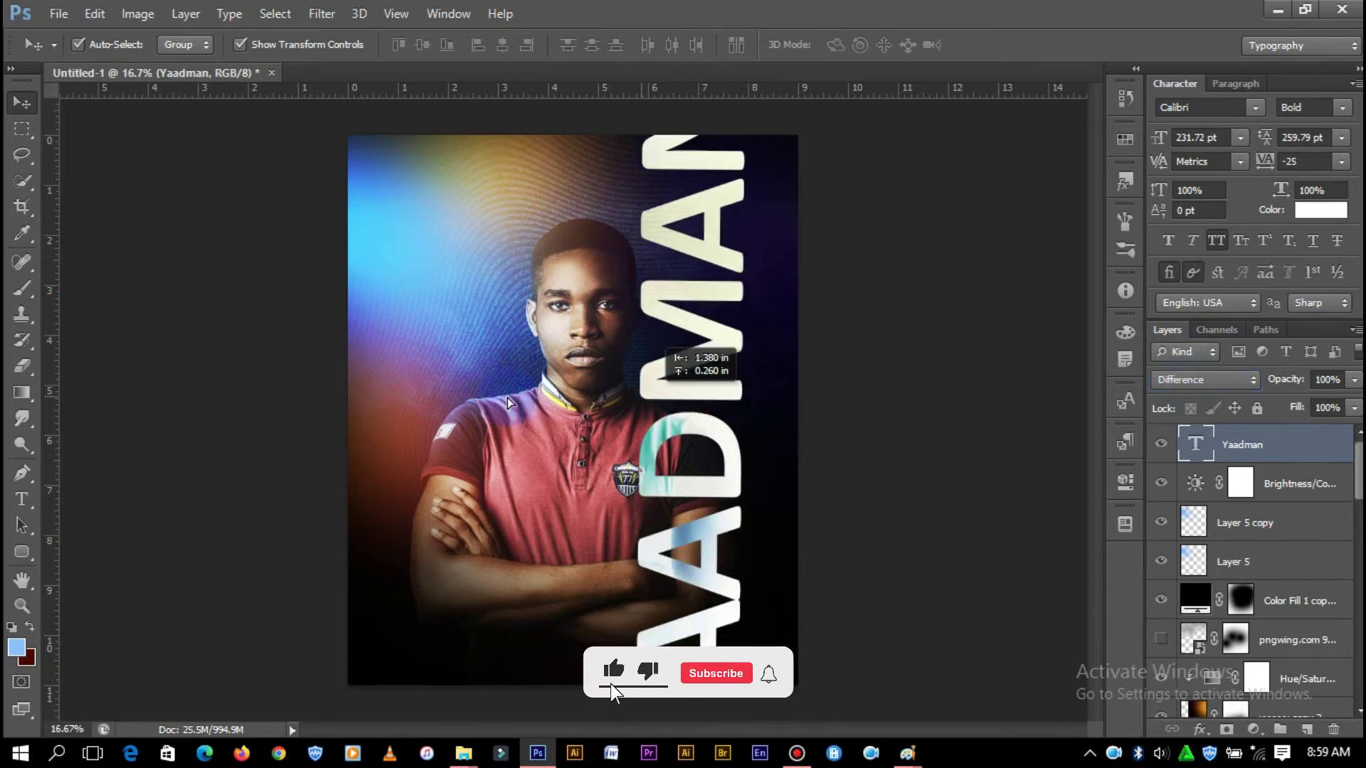
pyautogui.moveTo(1241, 445); pyautogui.dragTo(1250, 548)
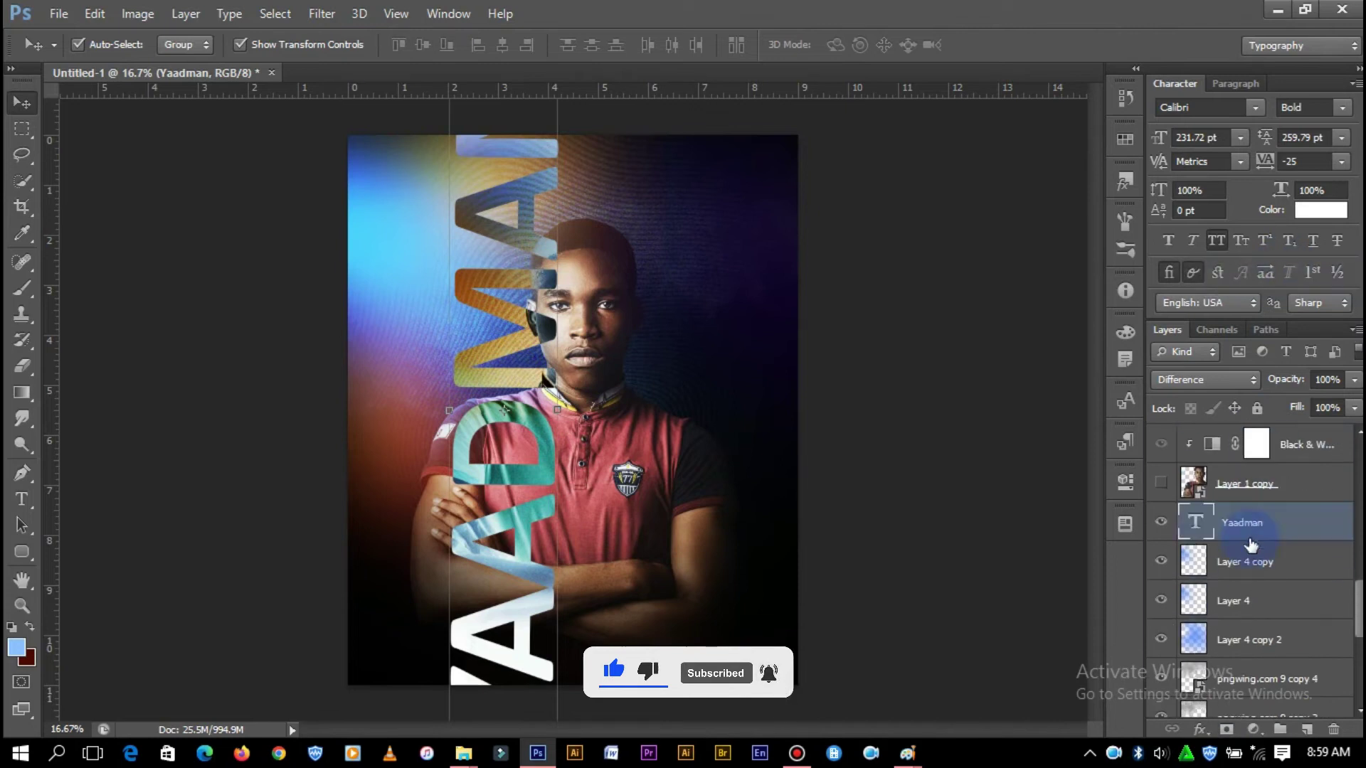
# - Zoom in and select the top Brightness/Contrast layer to add new text above it
pyautogui.click(493, 353)
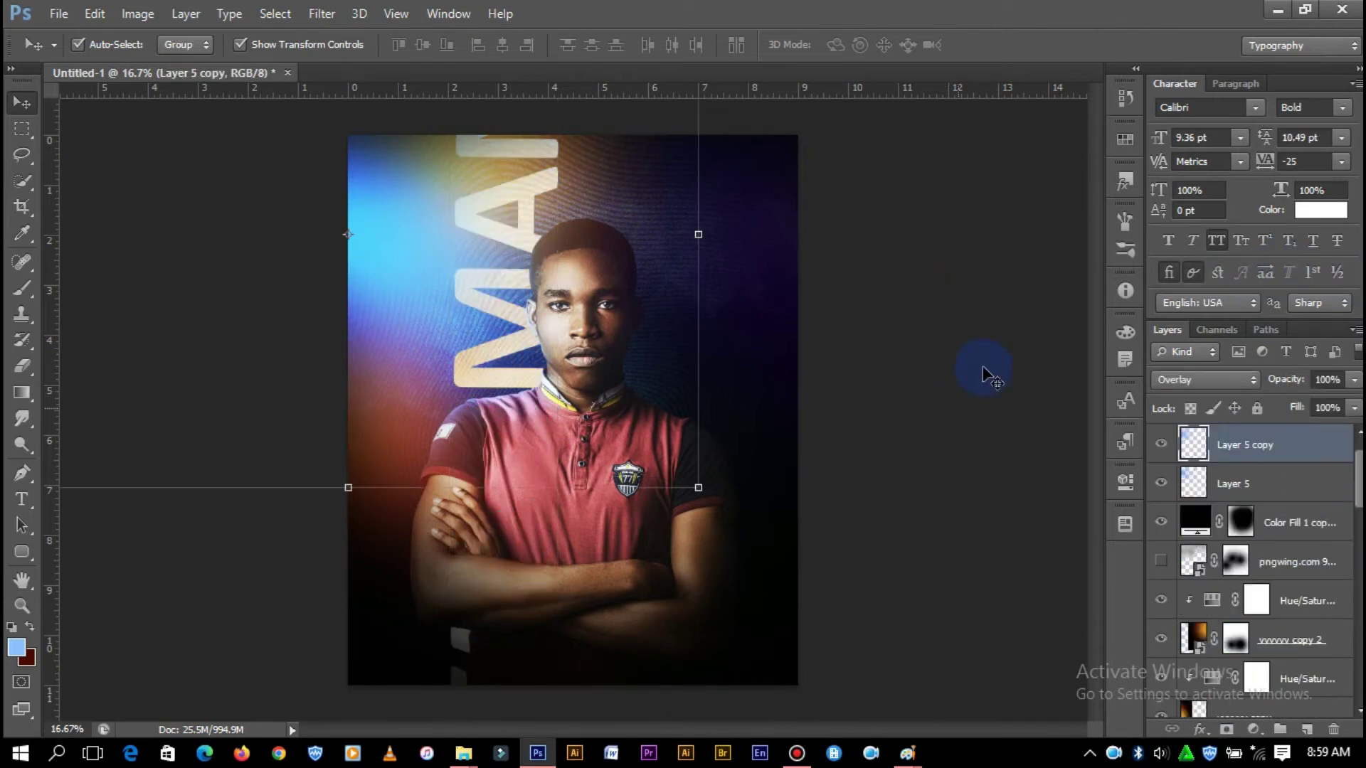
pyautogui.hotkey('ctrl', '+')
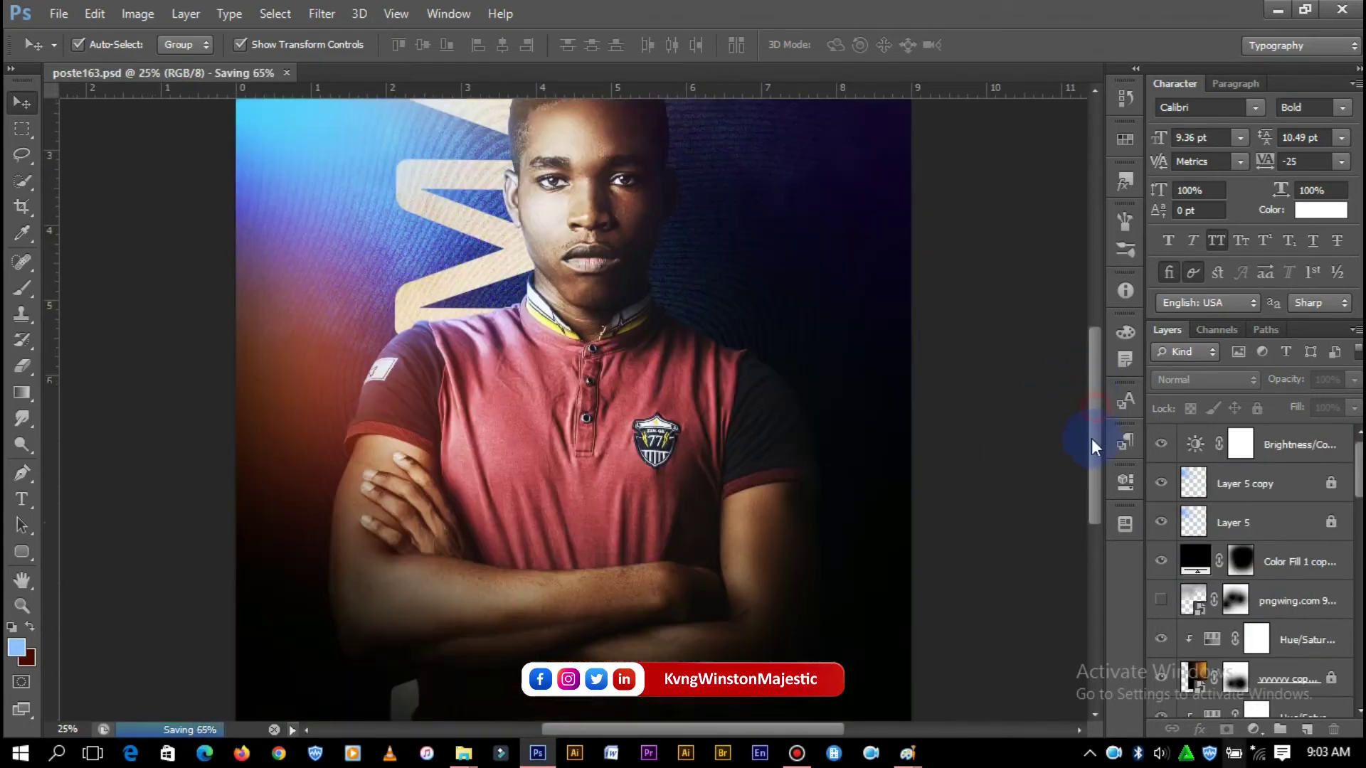
pyautogui.scroll(-3, 1091, 438)
pyautogui.click(22, 500)
pyautogui.click(544, 214)
pyautogui.click(846, 45)
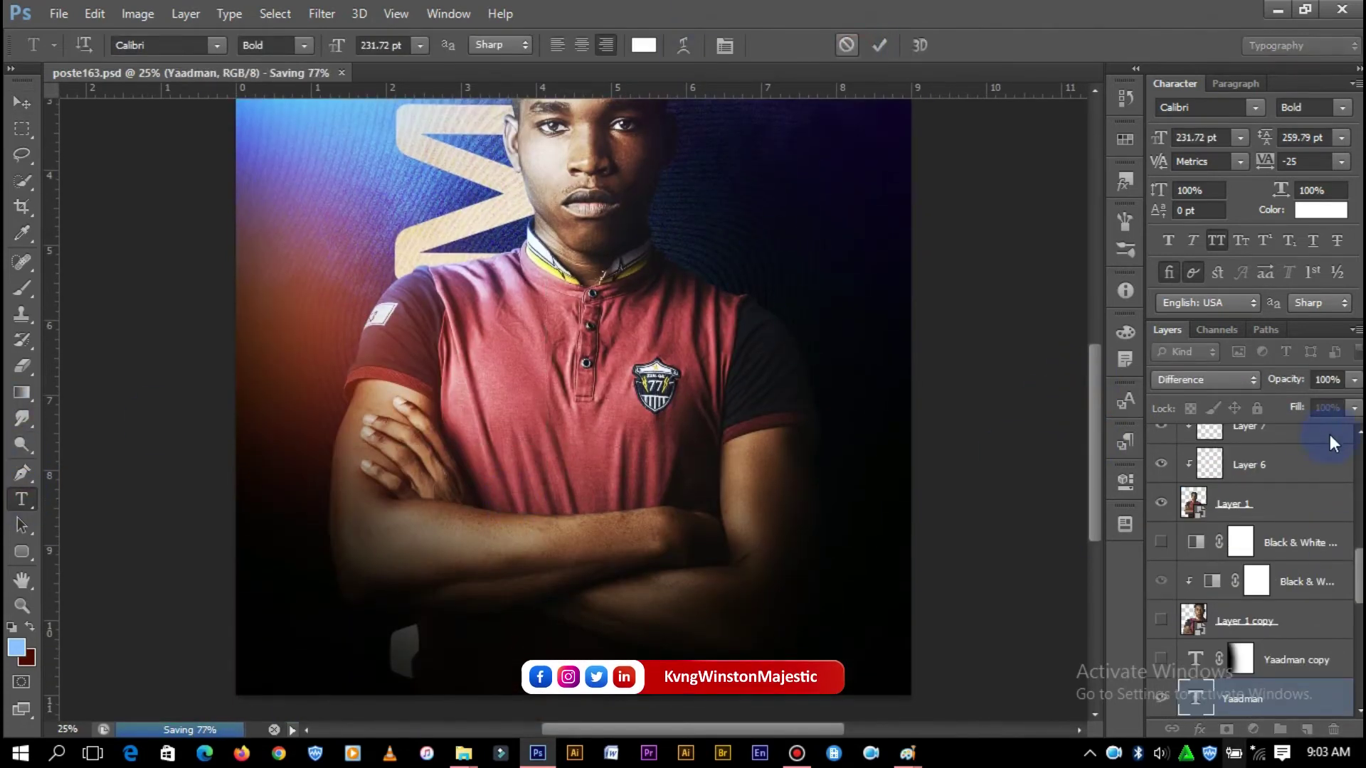
pyautogui.scroll(10, 1330, 434)
pyautogui.click(1295, 445)
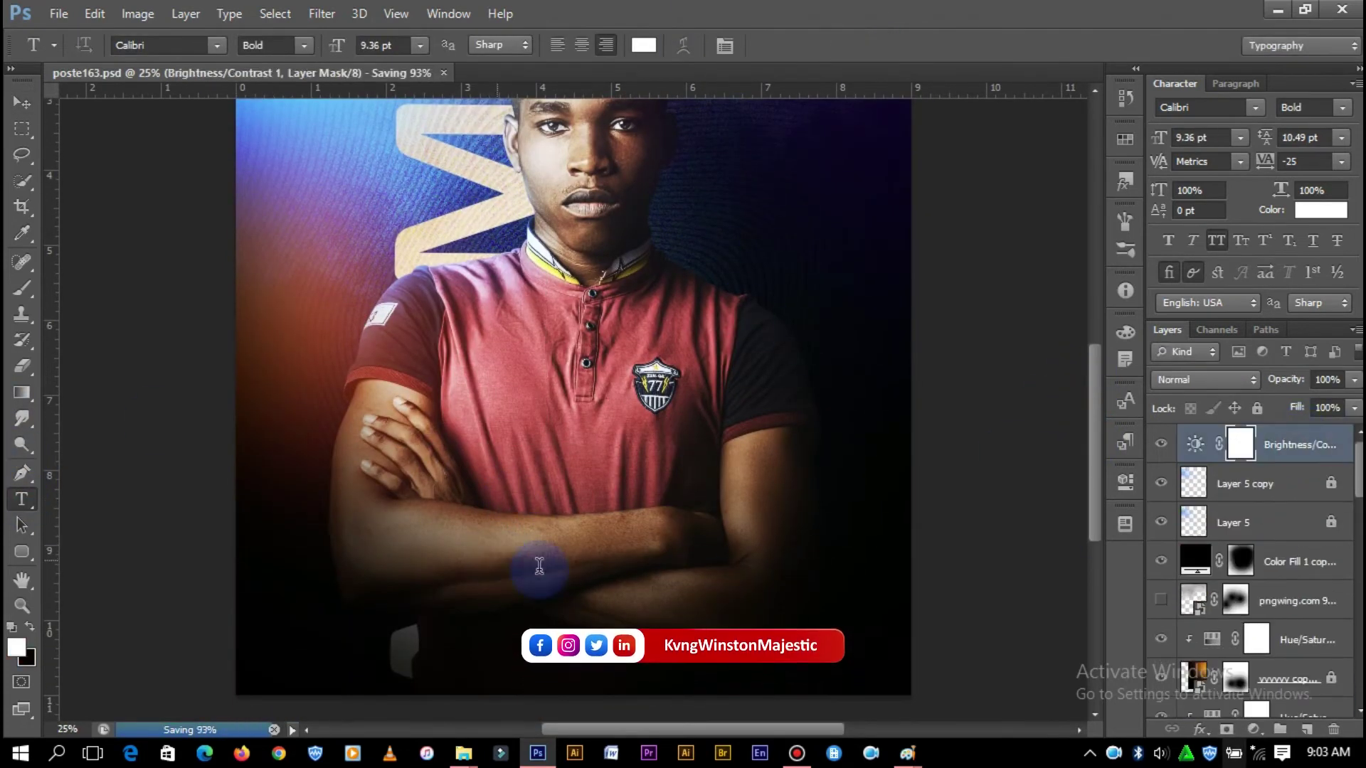
# - Add a large white Yaadman title across the man's folded arms near the bottom
pyautogui.click(710, 570)
pyautogui.write('YAADMAN')
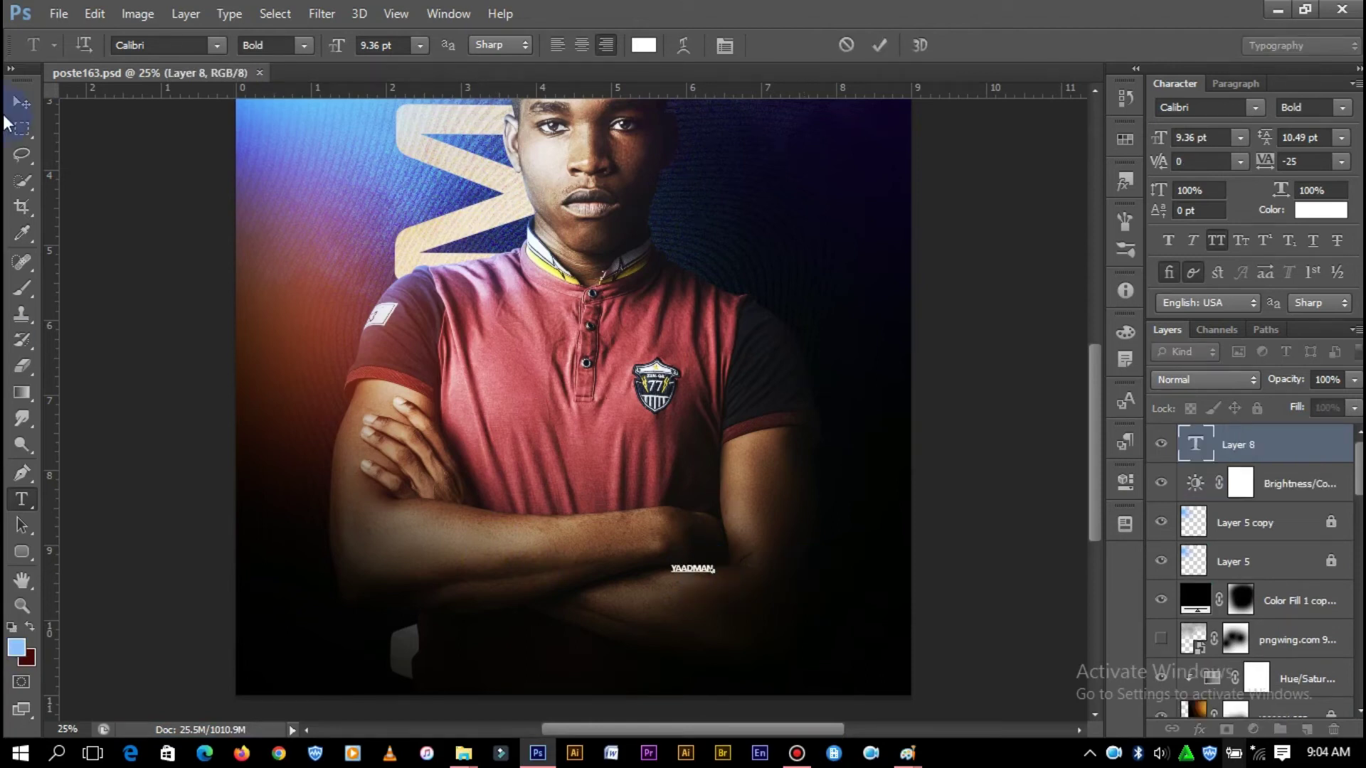
pyautogui.click(22, 101)
pyautogui.hotkey('ctrl', 't')
pyautogui.moveTo(715, 565)
pyautogui.mouseDown()
pyautogui.moveTo(826, 494)
pyautogui.moveTo(714, 553)
pyautogui.moveTo(642, 493)
pyautogui.mouseUp()
pyautogui.moveTo(720, 452); pyautogui.dragTo(774, 444)
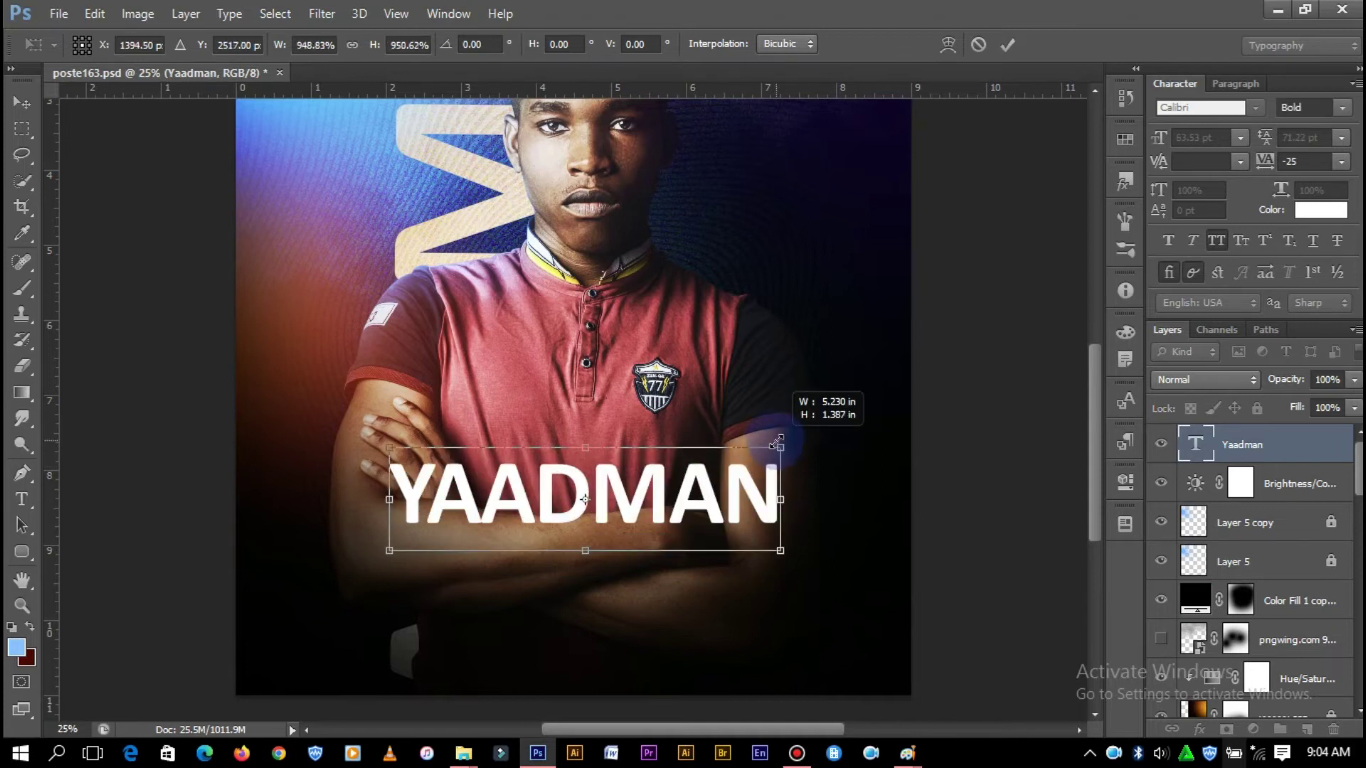
pyautogui.press('Return')
pyautogui.hotkey('ctrl', '-')
pyautogui.moveTo(621, 540); pyautogui.dragTo(623, 551)
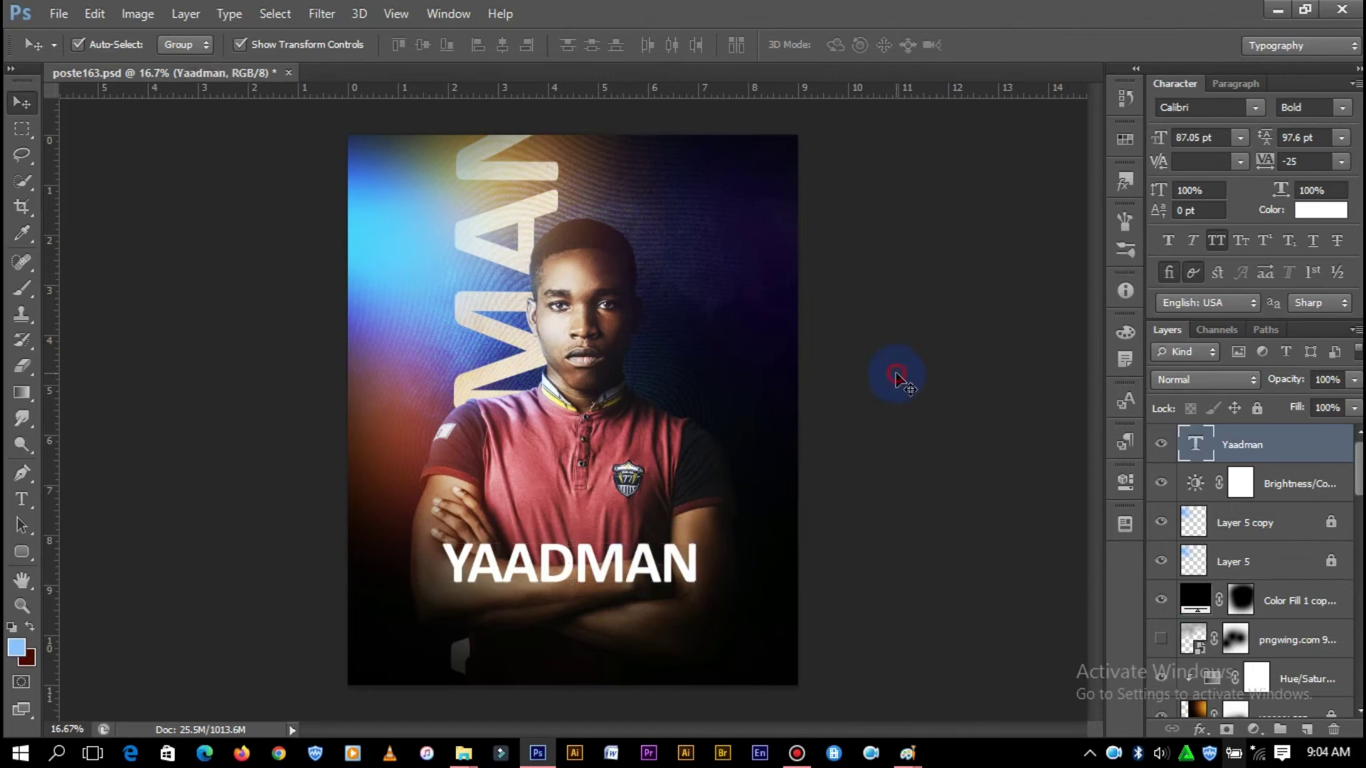
# - Lock all on the Color Fill 1 copy layer
pyautogui.click(623, 455)
pyautogui.scroll(5, 1245, 555)
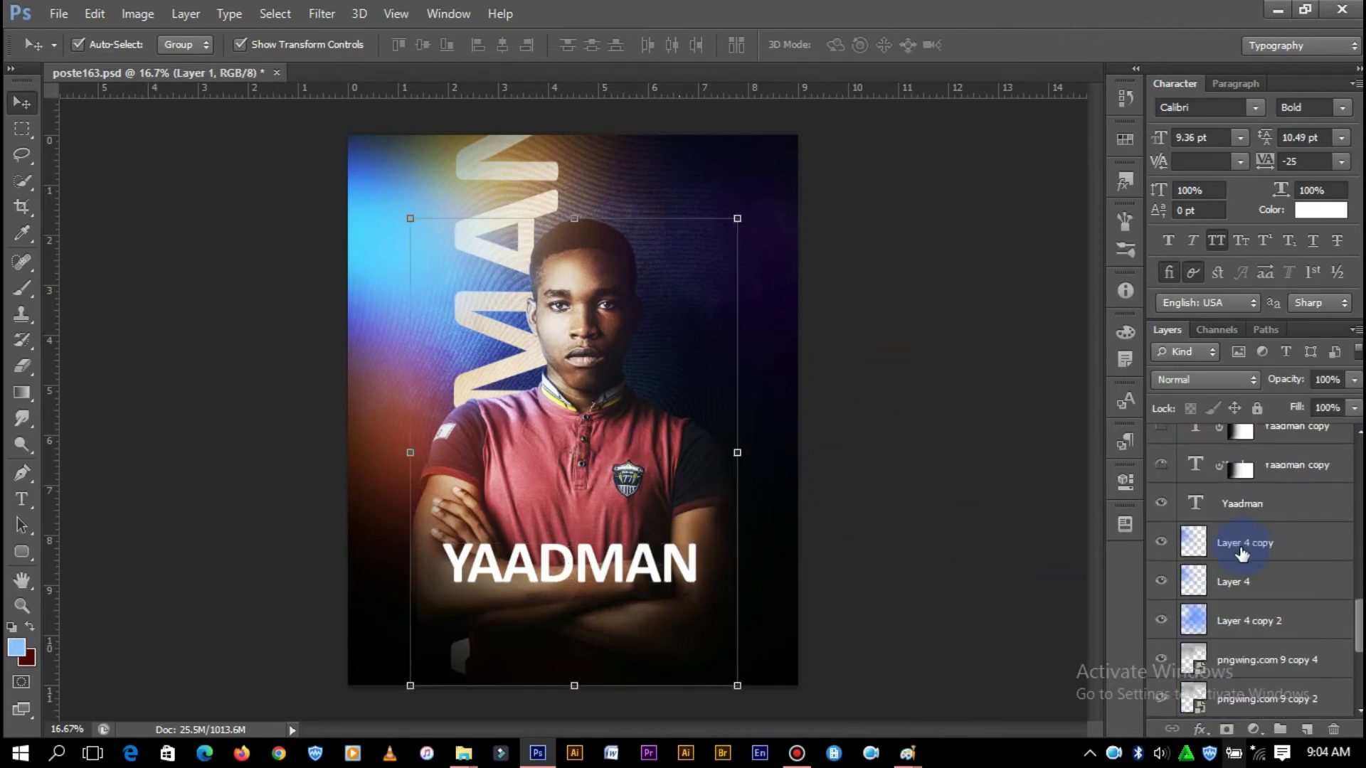
pyautogui.click(1280, 600)
pyautogui.click(1257, 408)
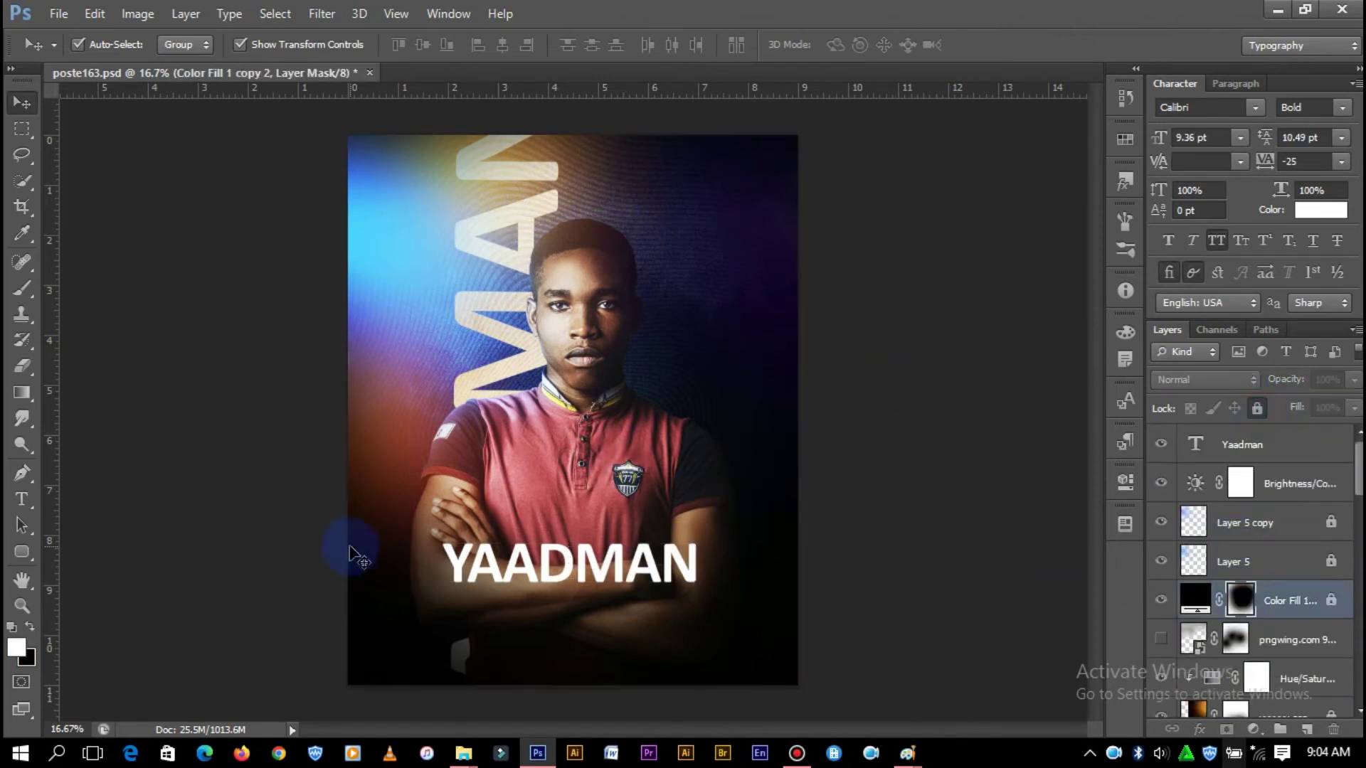
# - Paint the Color Fill mask's bottom dark with a large soft brush, touching up with the Eraser
pyautogui.click(17, 291)
pyautogui.rightClick(637, 505)
pyautogui.moveTo(534, 679)
pyautogui.mouseDown()
pyautogui.moveTo(705, 658)
pyautogui.moveTo(472, 609)
pyautogui.moveTo(707, 647)
pyautogui.moveTo(503, 579)
pyautogui.moveTo(455, 577)
pyautogui.moveTo(665, 625)
pyautogui.mouseUp()
pyautogui.press('e')
pyautogui.rightClick(779, 458)
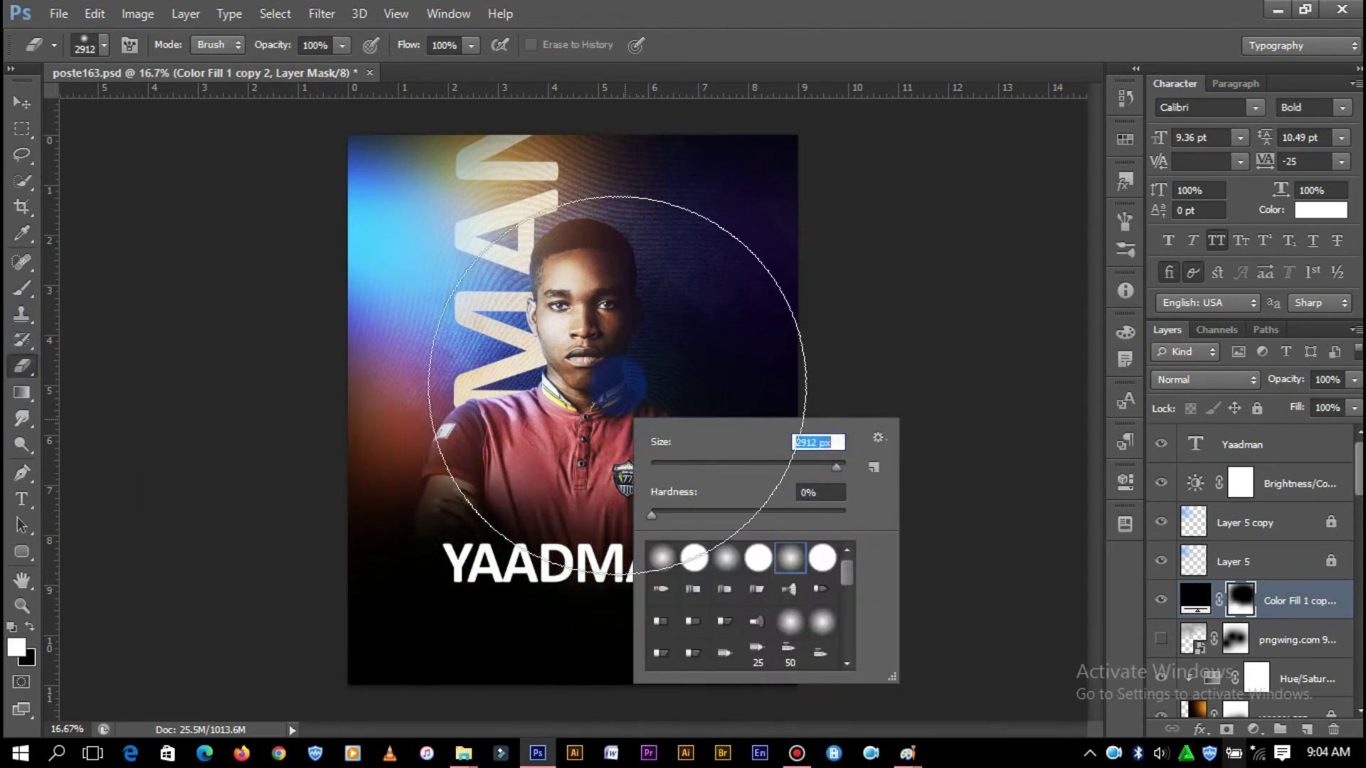
pyautogui.press('Return')
pyautogui.moveTo(441, 541); pyautogui.dragTo(656, 472)
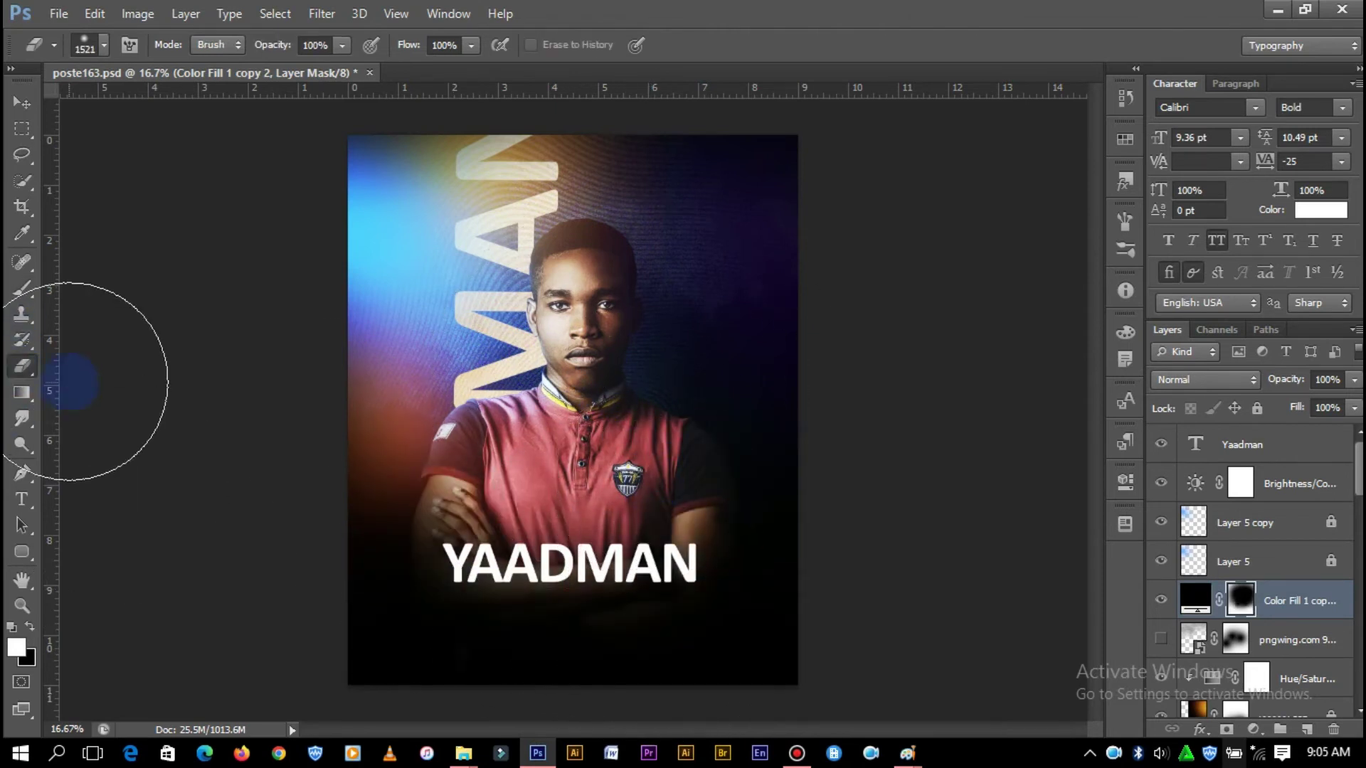
# - Raise the dark fill layer's Fill to about 90% and select the Yaadman title
pyautogui.press('v')
pyautogui.moveTo(1326, 430); pyautogui.dragTo(1343, 432)
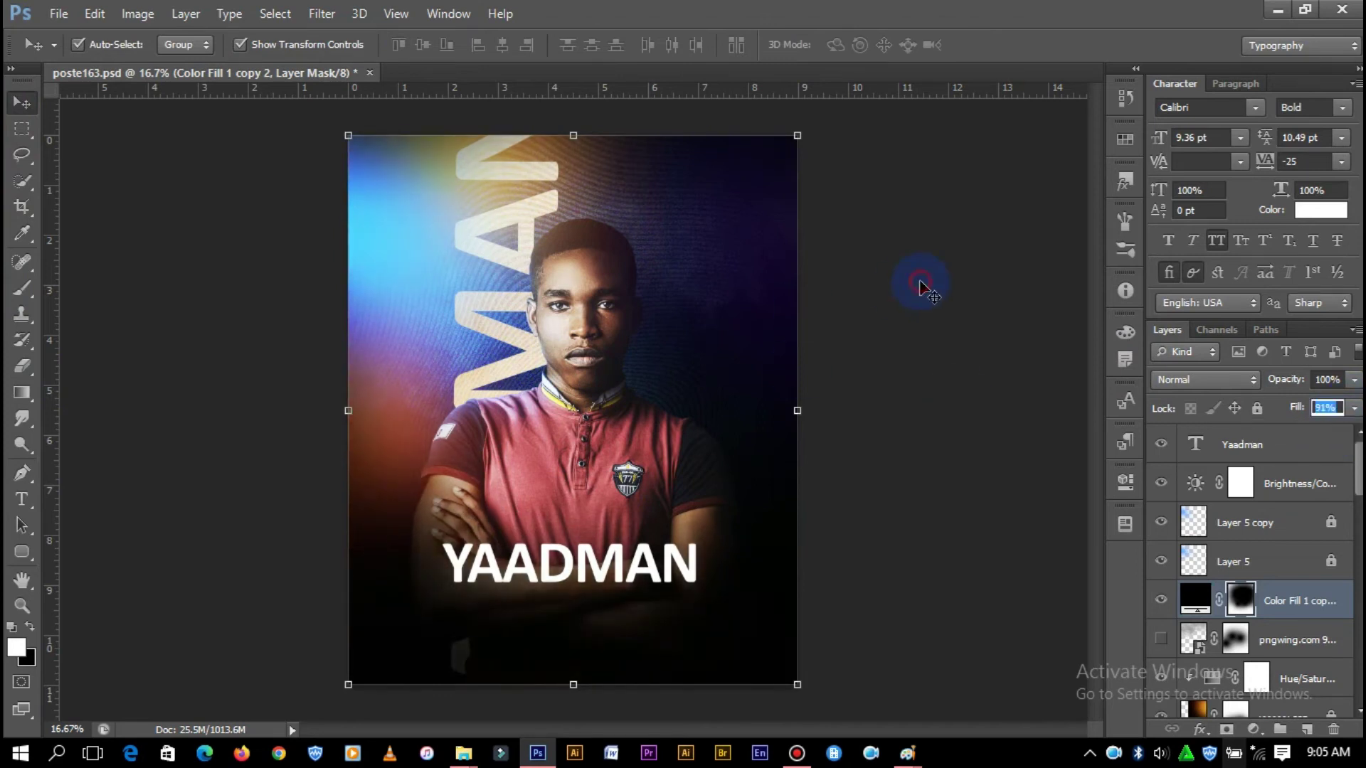
pyautogui.hotkey('ctrl', '+')
pyautogui.scroll(-2, 925, 390)
pyautogui.click(626, 509)
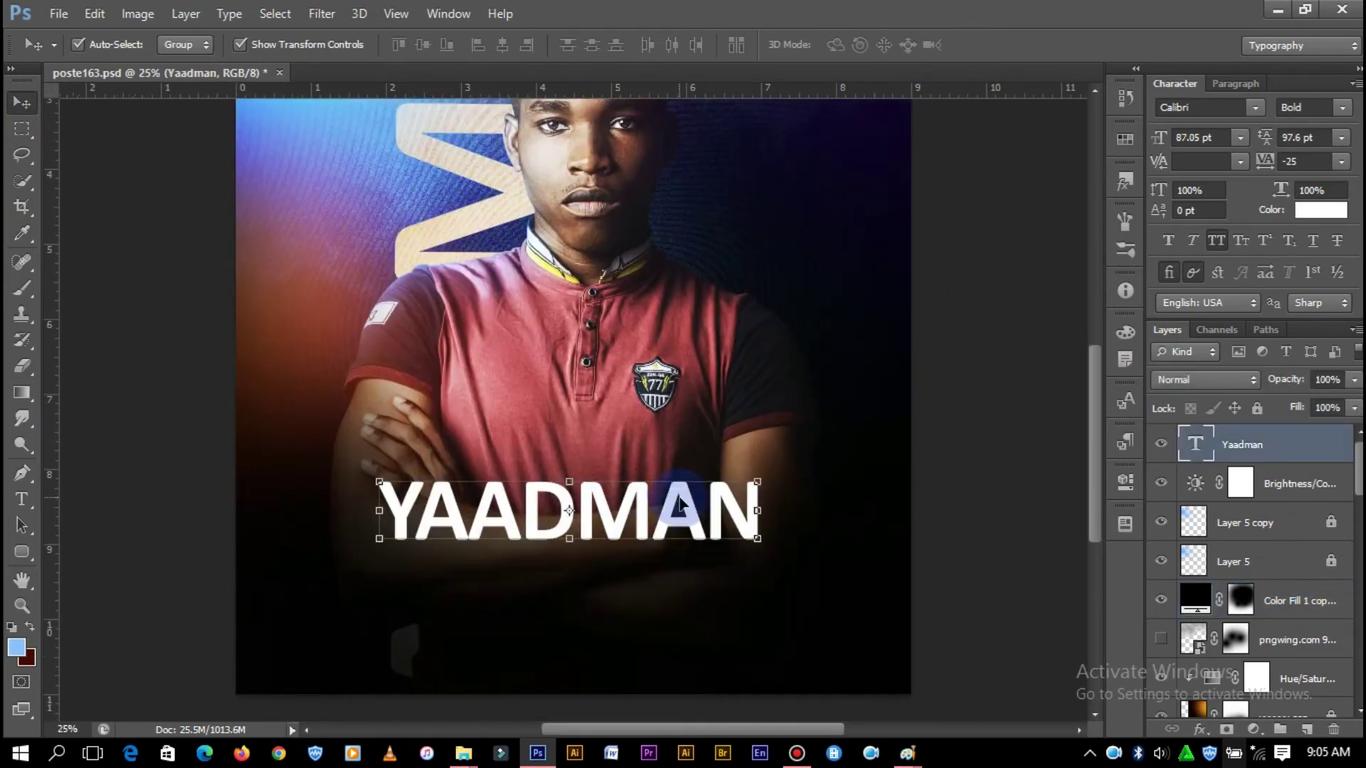
# - Nudge the title lower, turn off all caps, and respell it YaadMan
pyautogui.moveTo(679, 505); pyautogui.dragTo(679, 523)
pyautogui.click(1217, 240)
pyautogui.click(24, 528)
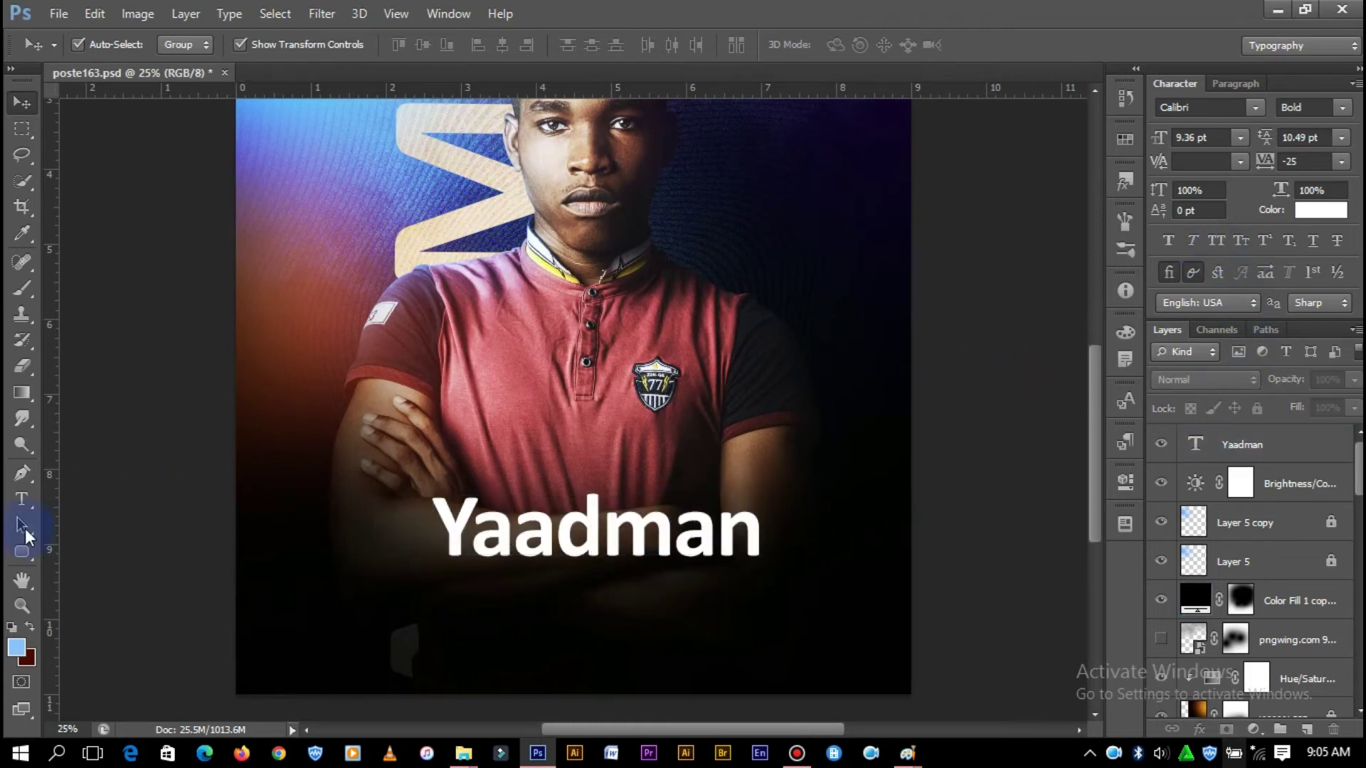
pyautogui.click(22, 499)
pyautogui.click(665, 526)
pyautogui.press('BackSpace')
pyautogui.write('M')
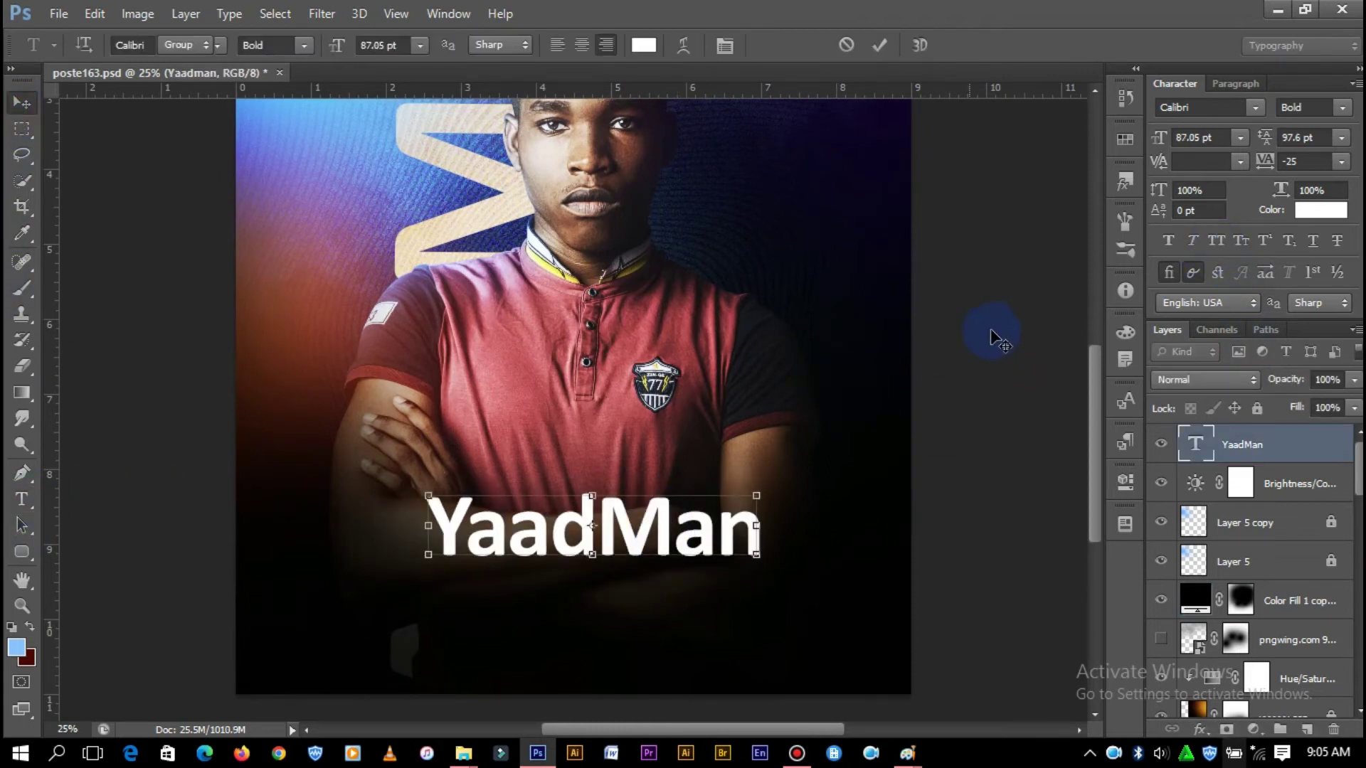
pyautogui.write('v')
pyautogui.scroll(1, 807, 512)
pyautogui.moveTo(657, 577)
pyautogui.mouseDown()
pyautogui.moveTo(633, 562)
pyautogui.moveTo(634, 630)
pyautogui.mouseUp()
# - Add an all-caps EVOLUTION text beneath YaadMan, shrunk to subtitle size
pyautogui.press('t')
pyautogui.moveTo(719, 632); pyautogui.dragTo(368, 596)
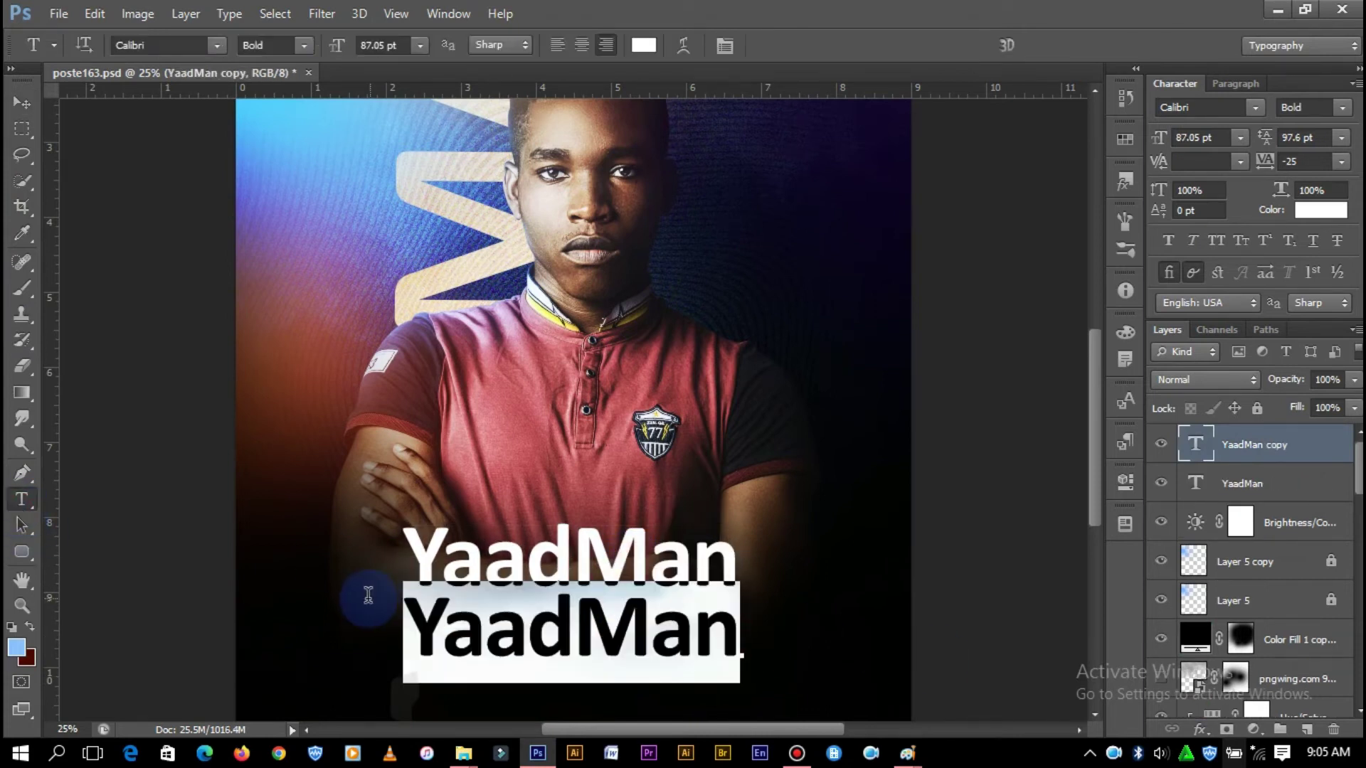
pyautogui.write('Evolution')
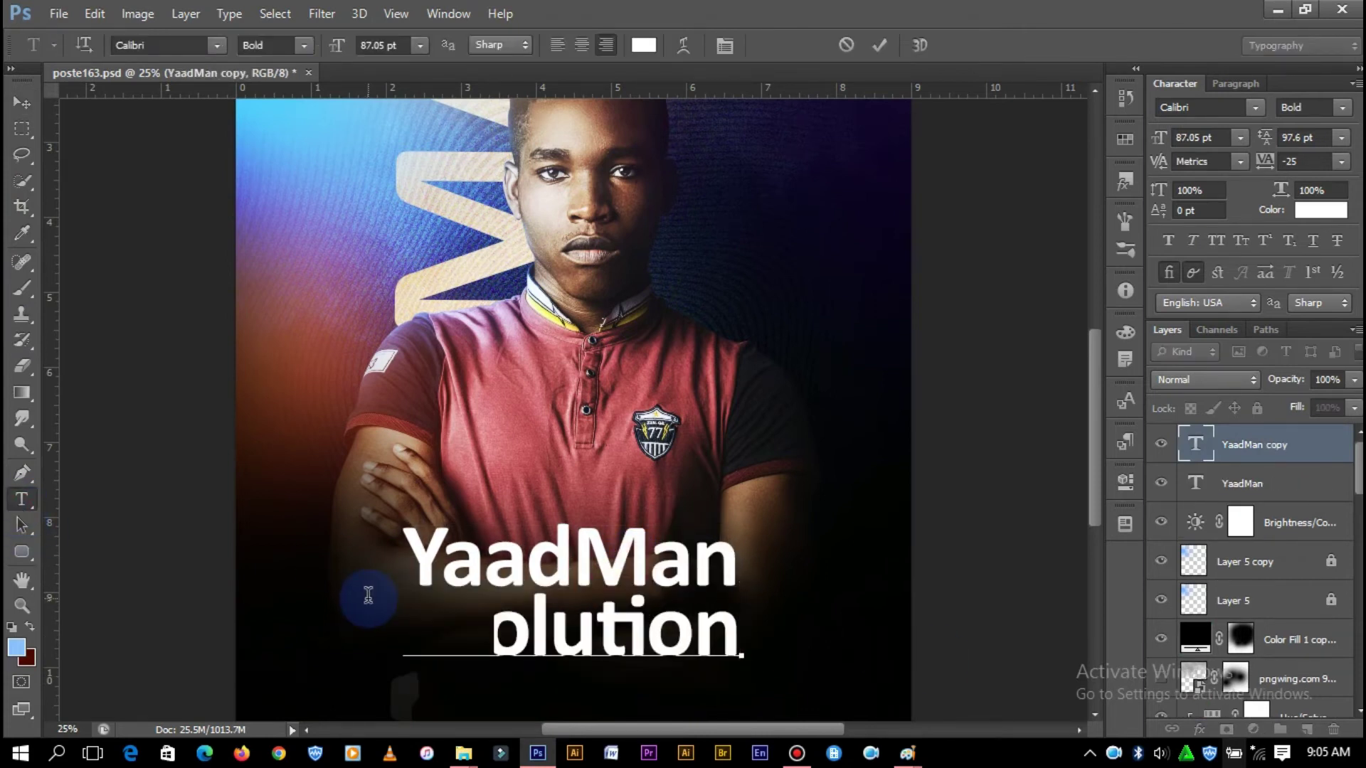
pyautogui.click(22, 102)
pyautogui.click(1216, 240)
pyautogui.hotkey('ctrl', 't')
pyautogui.moveTo(754, 577)
pyautogui.mouseDown()
pyautogui.moveTo(673, 598)
pyautogui.moveTo(700, 592)
pyautogui.mouseUp()
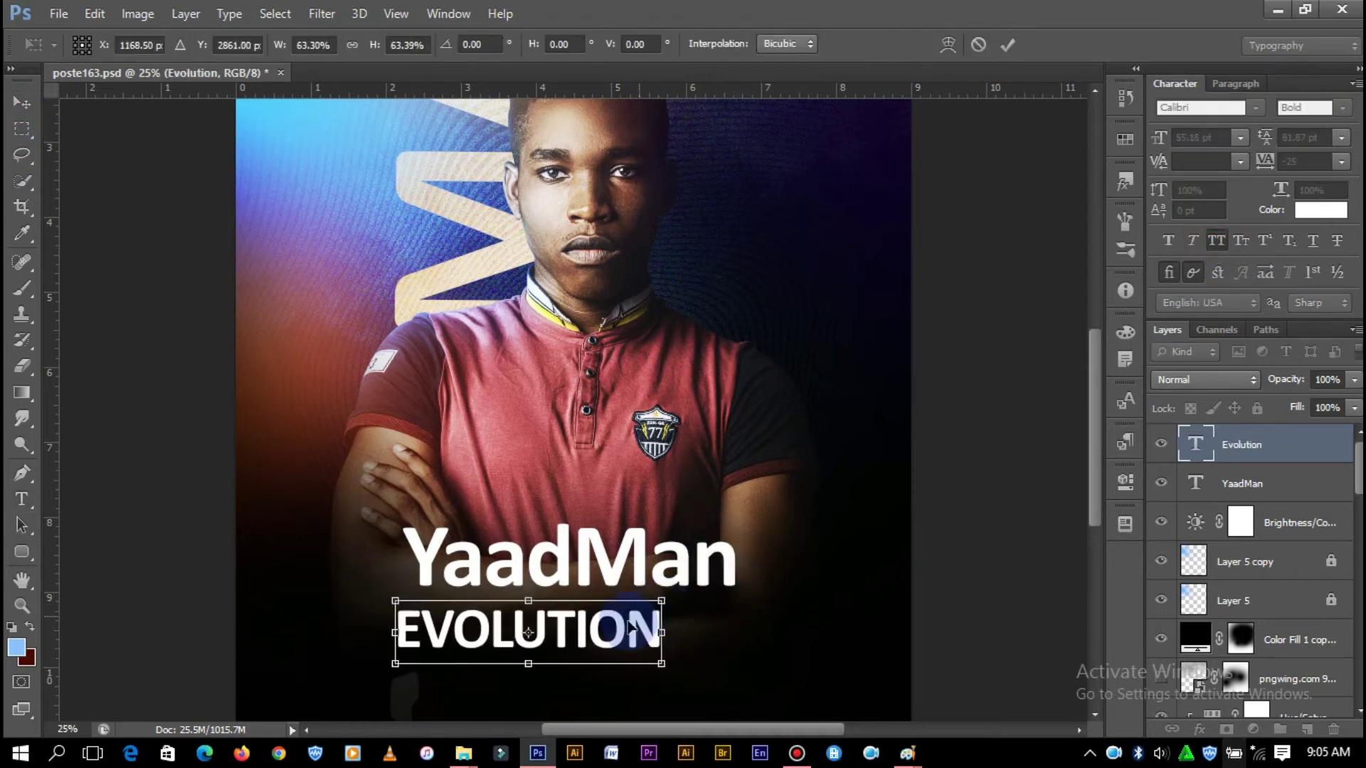
pyautogui.click(1008, 46)
# - Widen EVOLUTION's tracking to 255, resize it to fit under YaadMan, and zoom to 25%
pyautogui.moveTo(1265, 160); pyautogui.dragTo(1268, 171)
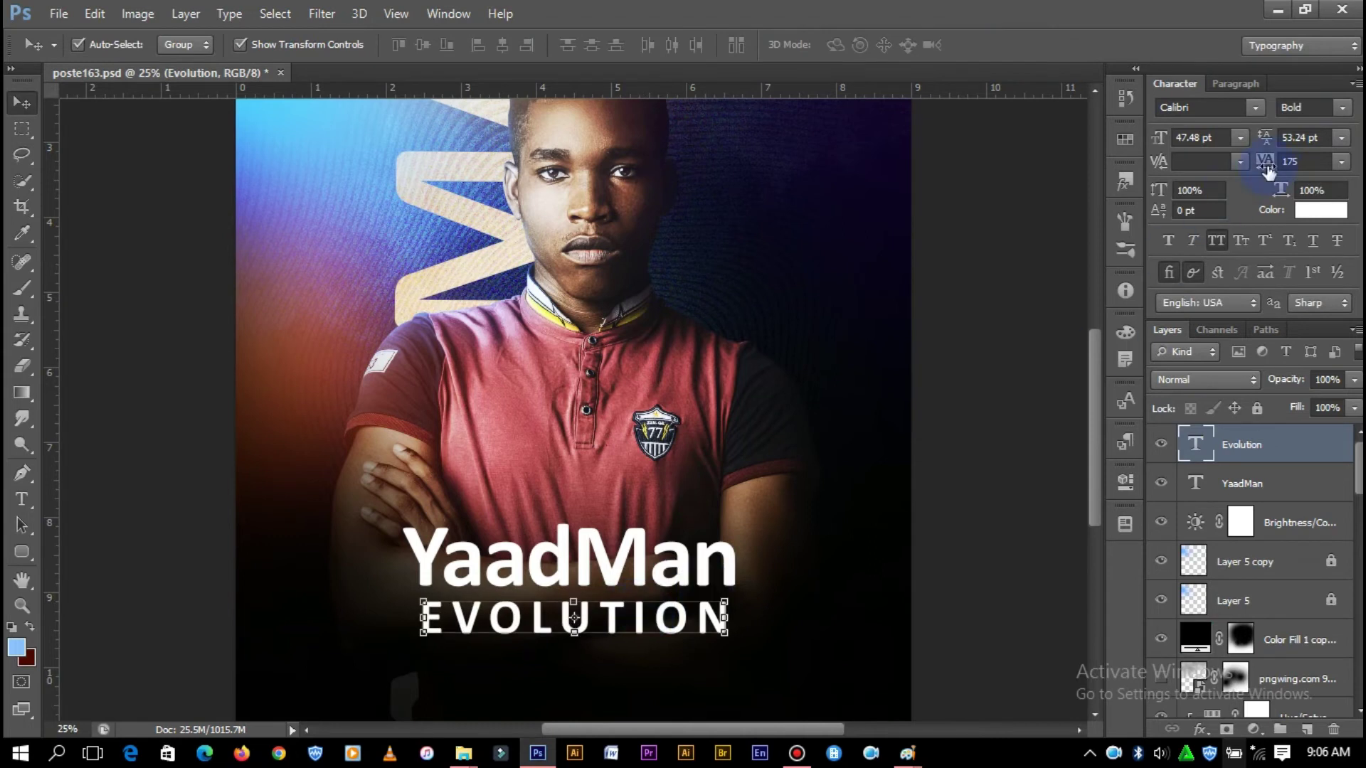
pyautogui.hotkey('ctrl', 't')
pyautogui.press('Return')
pyautogui.hotkey('ctrl', 't')
pyautogui.moveTo(753, 593); pyautogui.dragTo(748, 594)
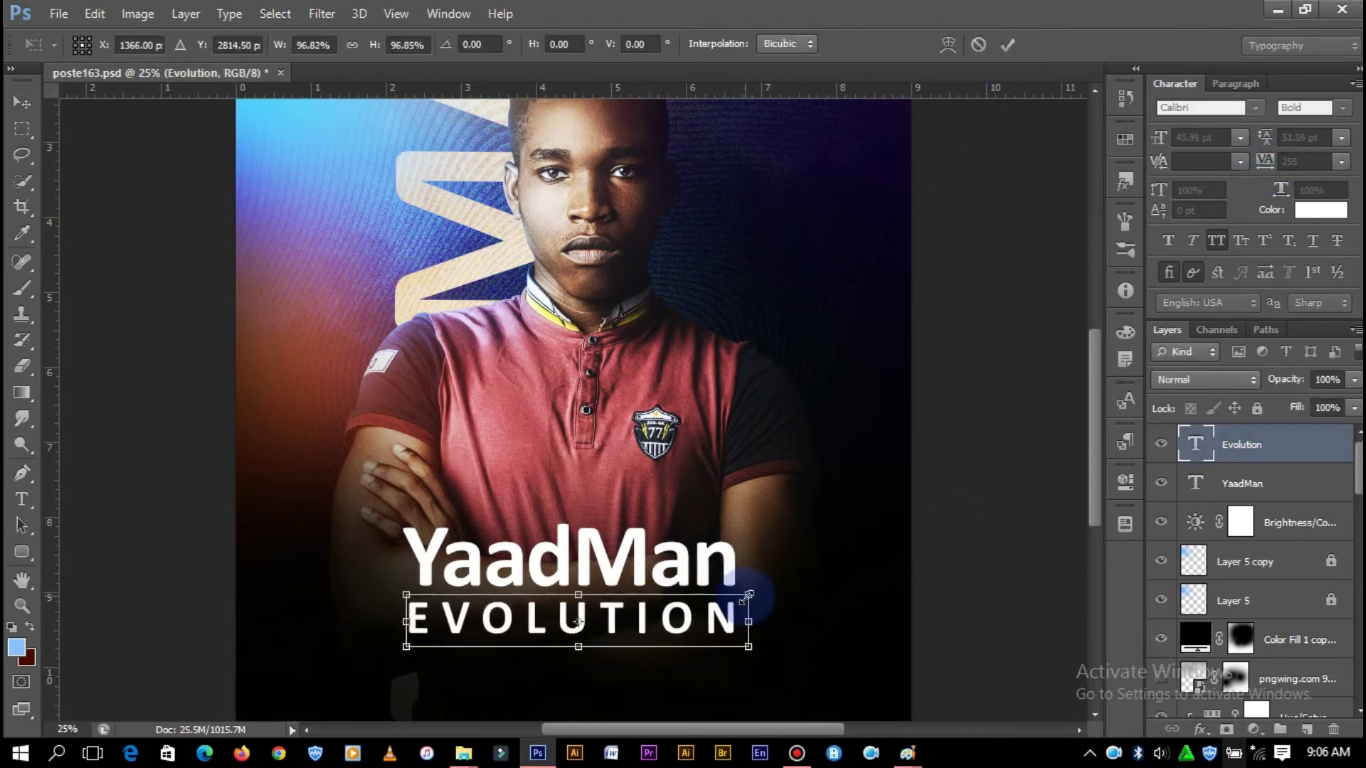
pyautogui.press('Return')
pyautogui.click(937, 467)
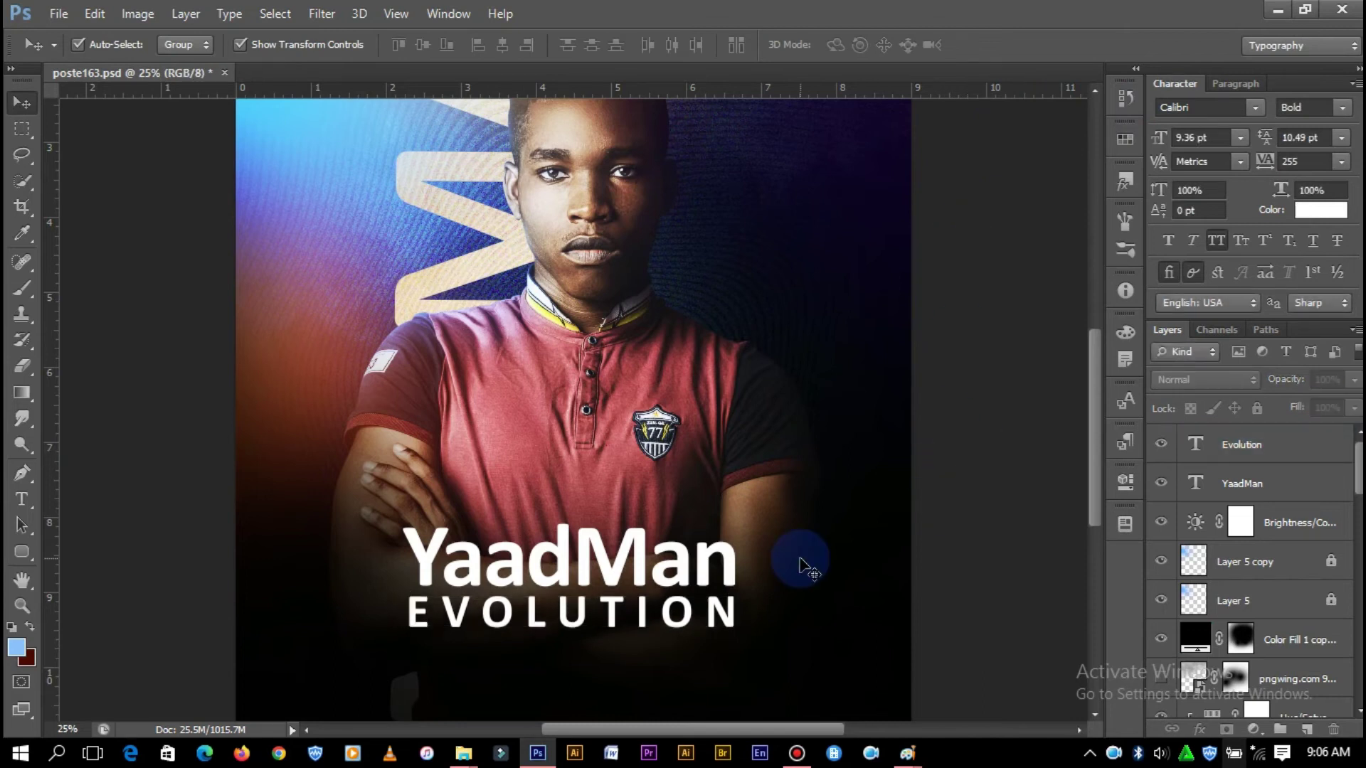
pyautogui.hotkey('ctrl', '-')
pyautogui.hotkey('ctrl', '+')
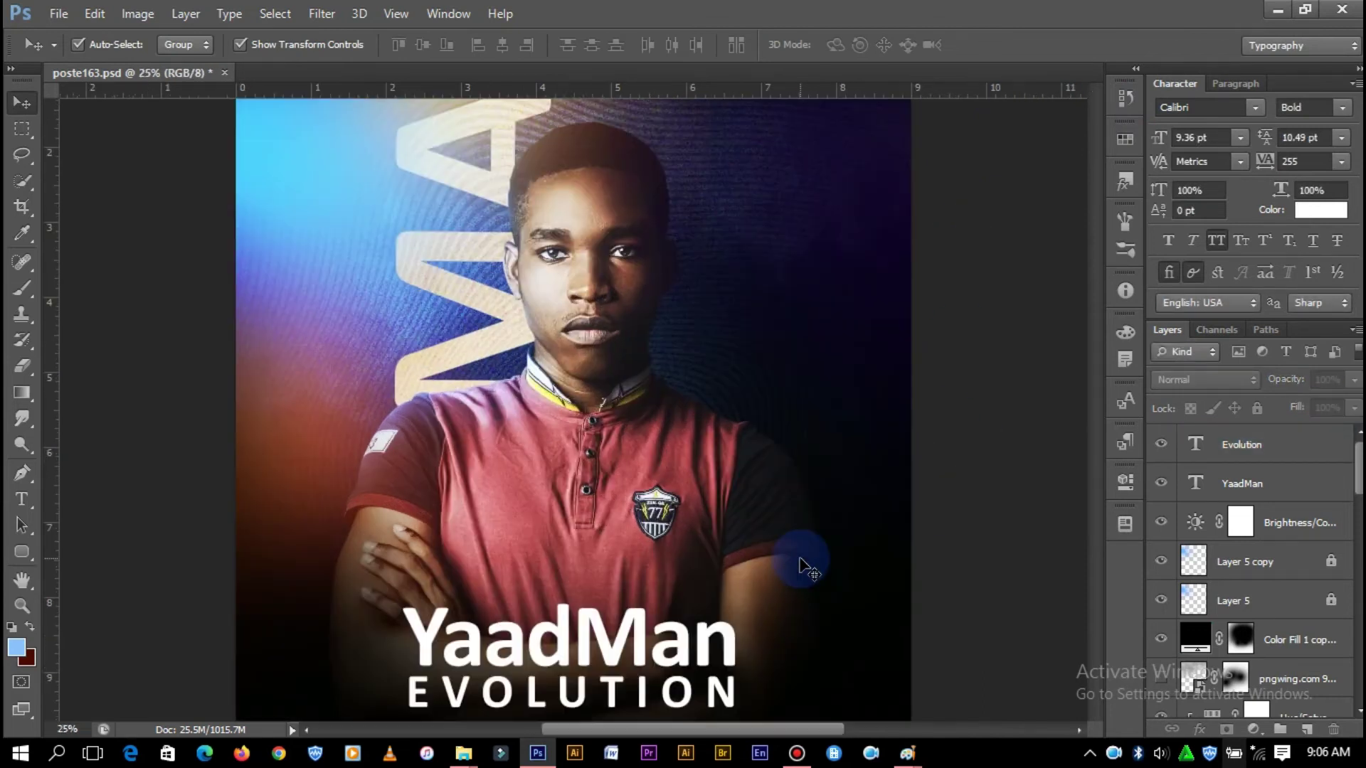
# - Add a Gradient Overlay to YaadMan using the light cyan-to-yellow preset
pyautogui.scroll(-1, 801, 558)
pyautogui.click(611, 540)
pyautogui.click(1200, 729)
pyautogui.click(1240, 655)
pyautogui.click(917, 538)
pyautogui.scroll(-1, 1050, 270)
pyautogui.scroll(-1, 1049, 270)
pyautogui.scroll(-2, 1049, 271)
pyautogui.scroll(-1, 1050, 271)
pyautogui.click(1048, 259)
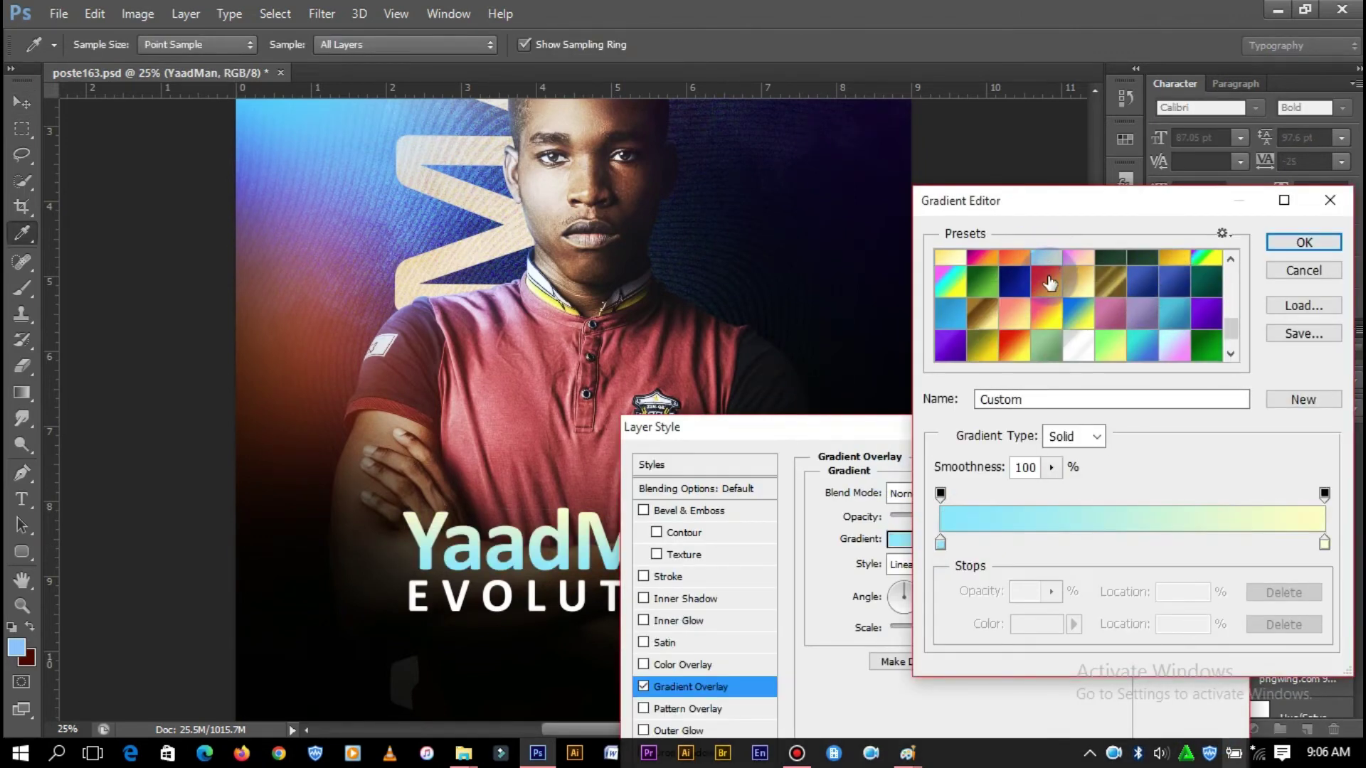
# - Set the gradient's left colour stop to a deep blue
pyautogui.click(938, 545)
pyautogui.doubleClick(939, 545)
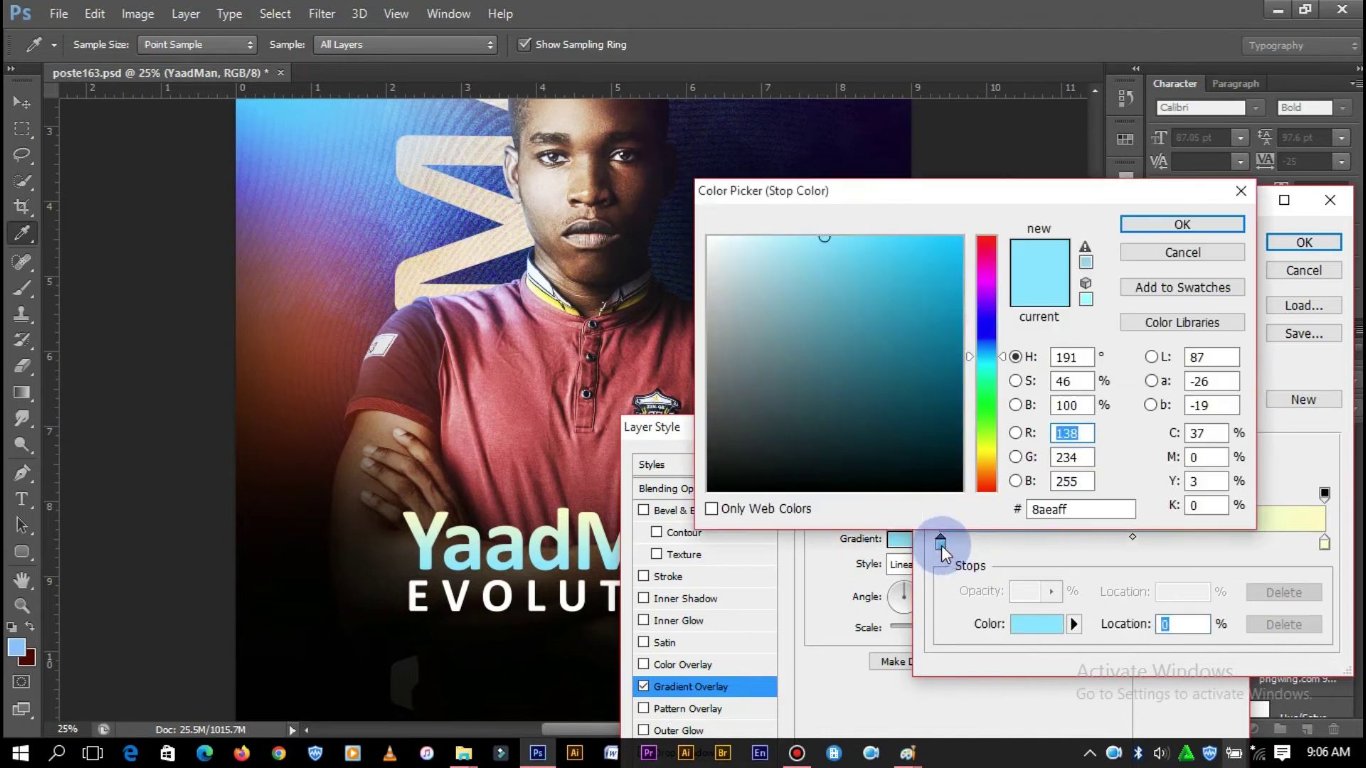
pyautogui.click(982, 346)
pyautogui.moveTo(908, 244); pyautogui.dragTo(883, 237)
pyautogui.click(988, 347)
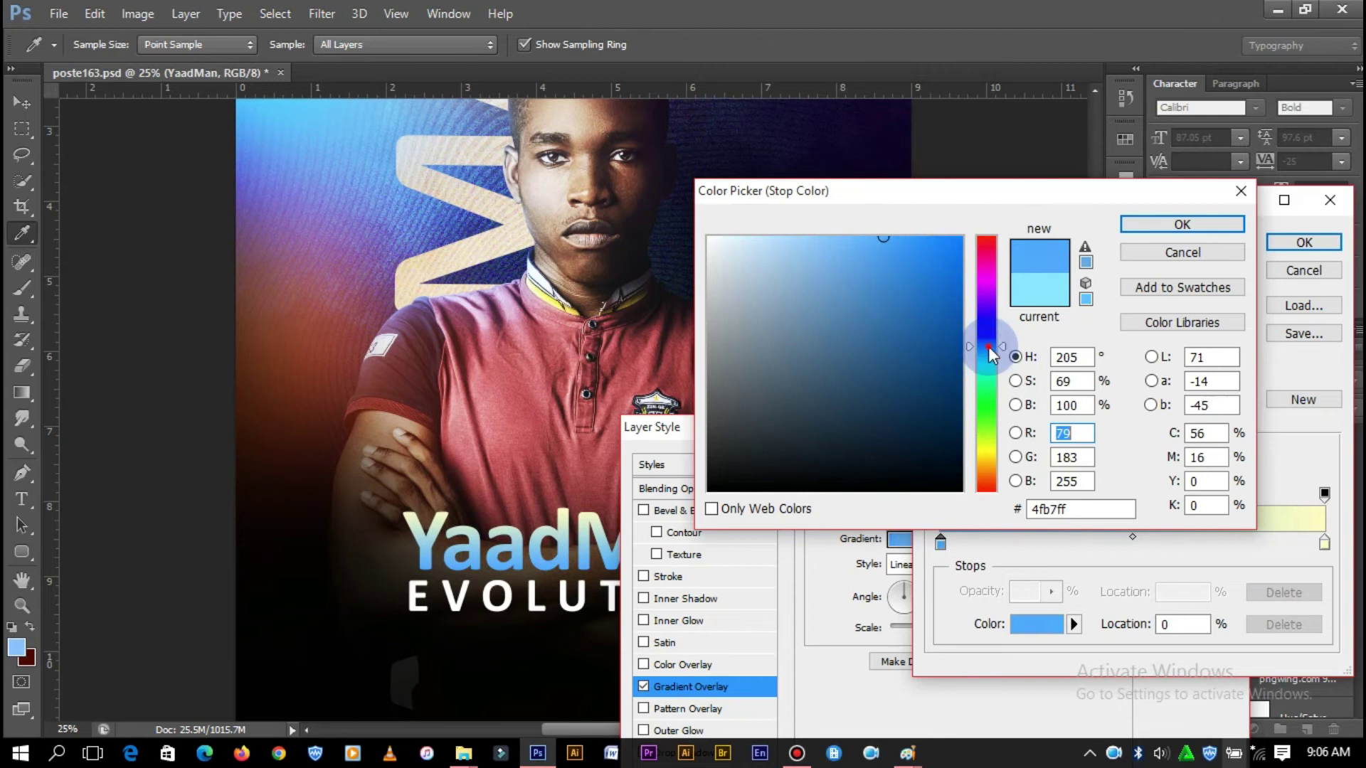
pyautogui.moveTo(988, 347); pyautogui.dragTo(990, 338)
pyautogui.click(1193, 221)
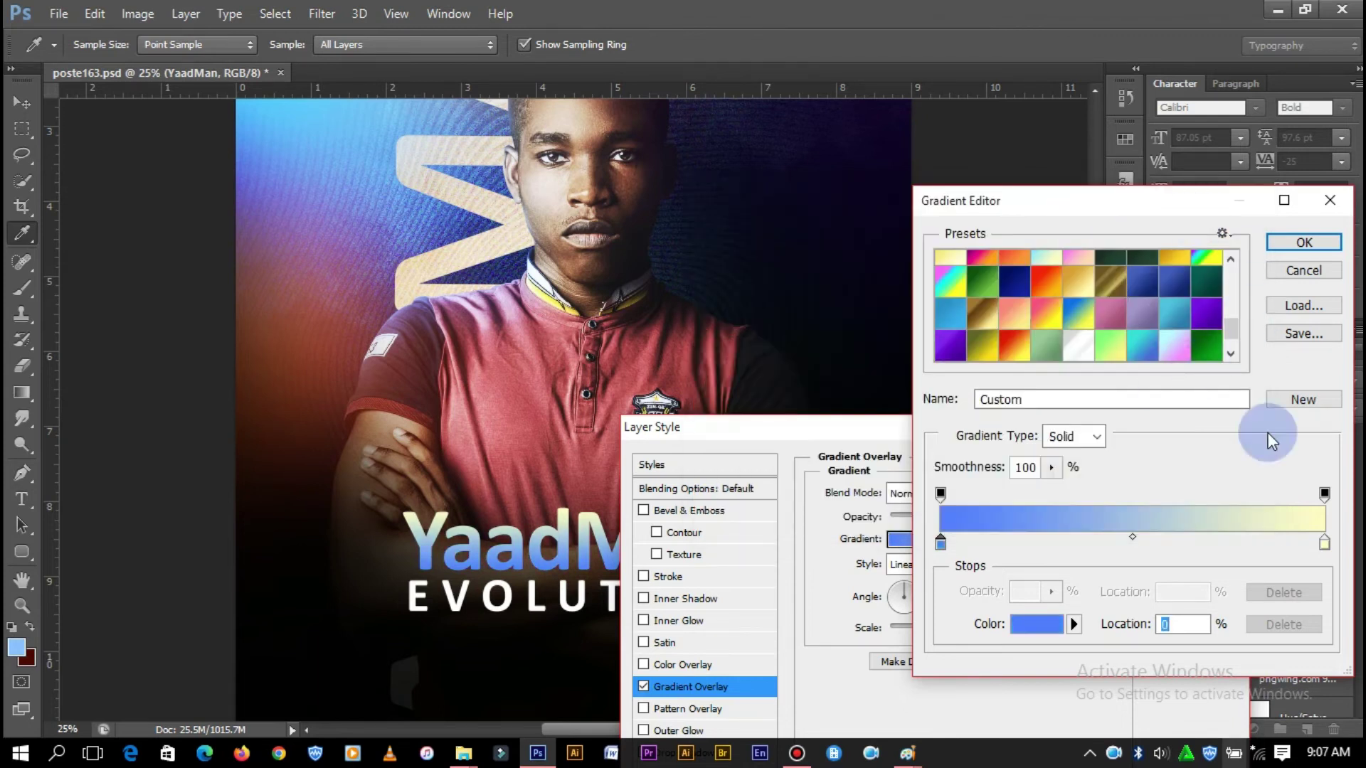
# - Change the gradient's right colour stop from yellow to light blue
pyautogui.doubleClick(1322, 545)
pyautogui.click(986, 350)
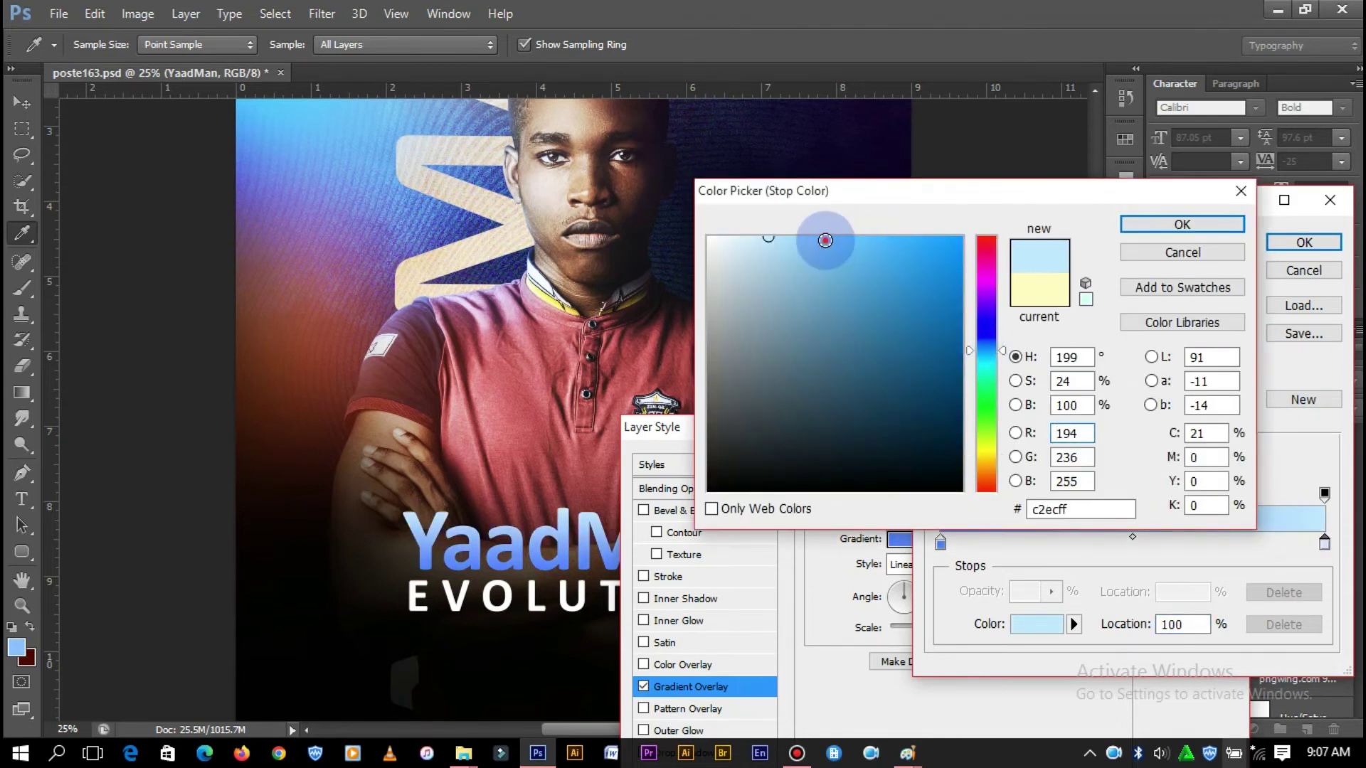
pyautogui.click(826, 240)
pyautogui.click(1174, 222)
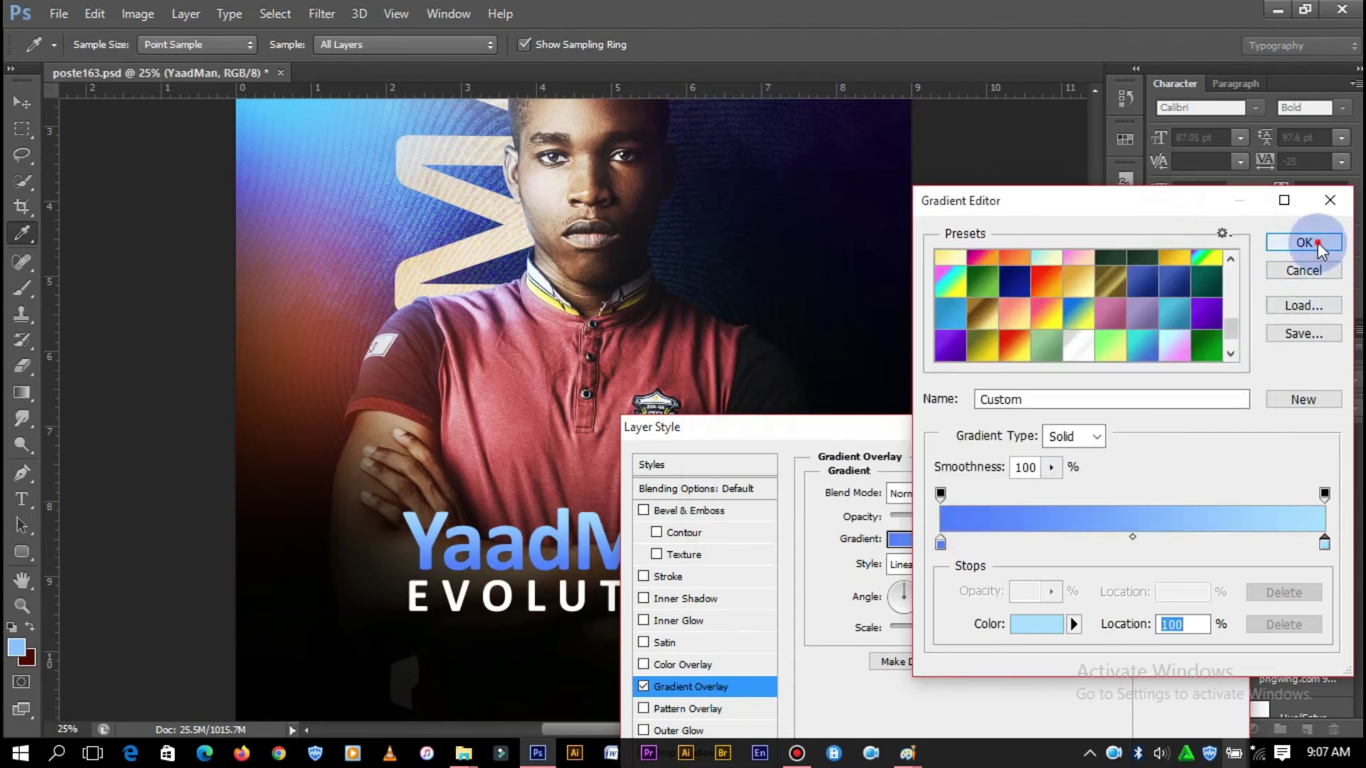
pyautogui.click(1309, 242)
# - Turn the gradient angle to point upward and apply the overlay
pyautogui.click(896, 596)
pyautogui.moveTo(896, 596); pyautogui.dragTo(902, 587)
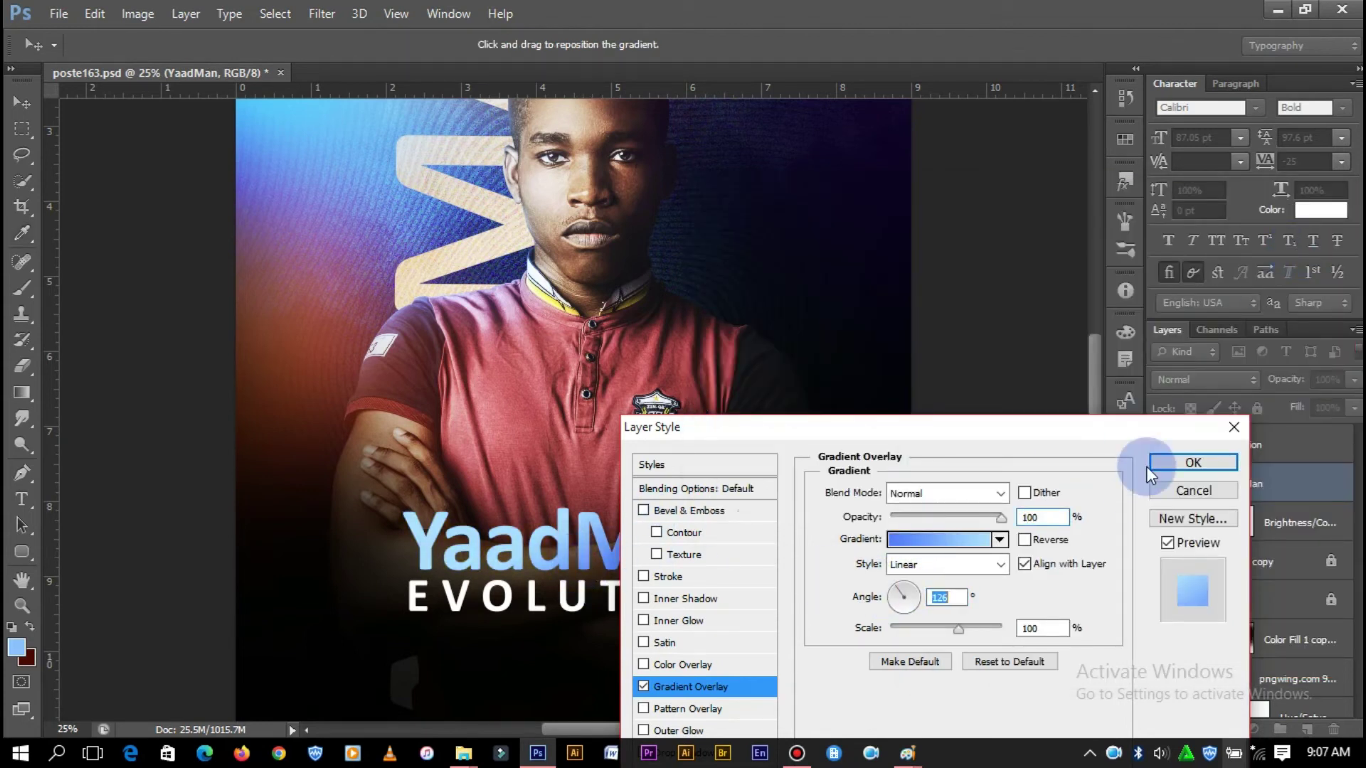
pyautogui.moveTo(1069, 426); pyautogui.dragTo(1239, 149)
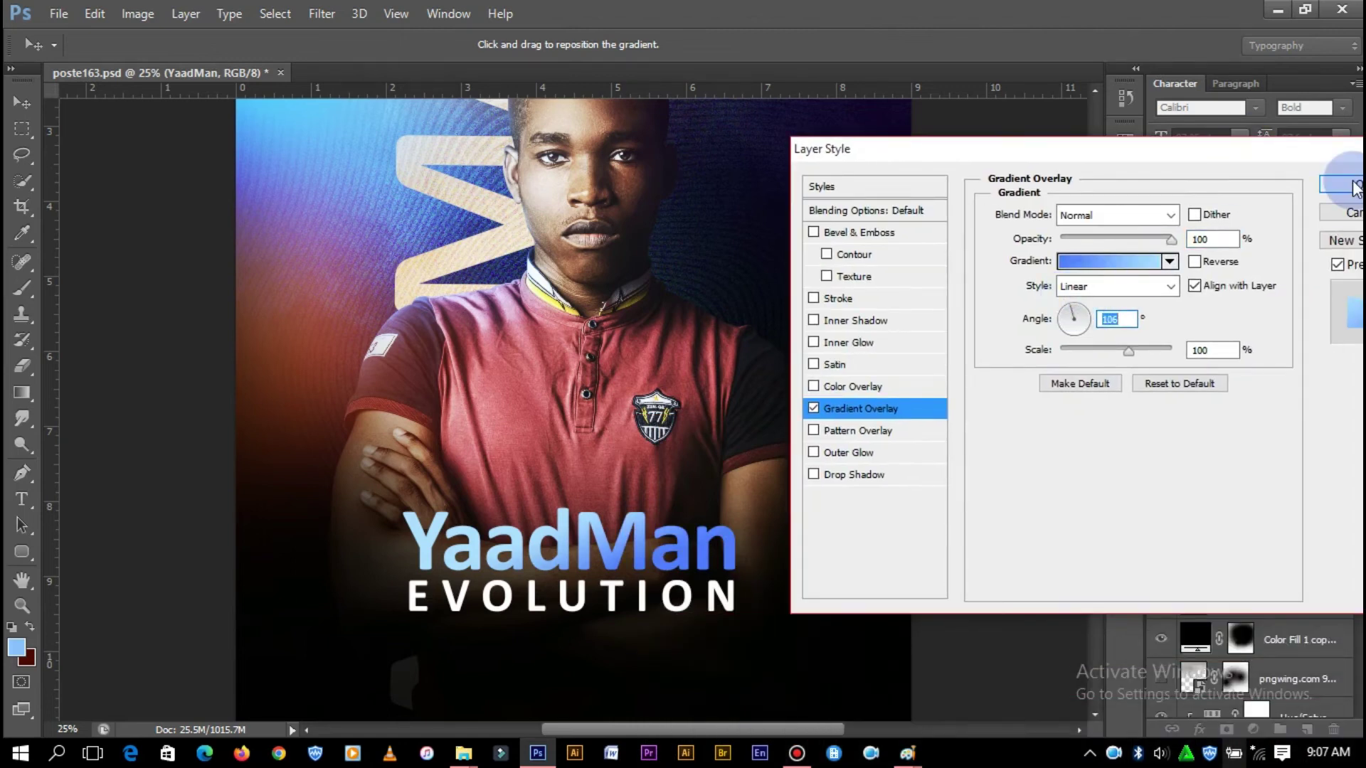
pyautogui.moveTo(1141, 151); pyautogui.dragTo(1058, 172)
pyautogui.click(1266, 204)
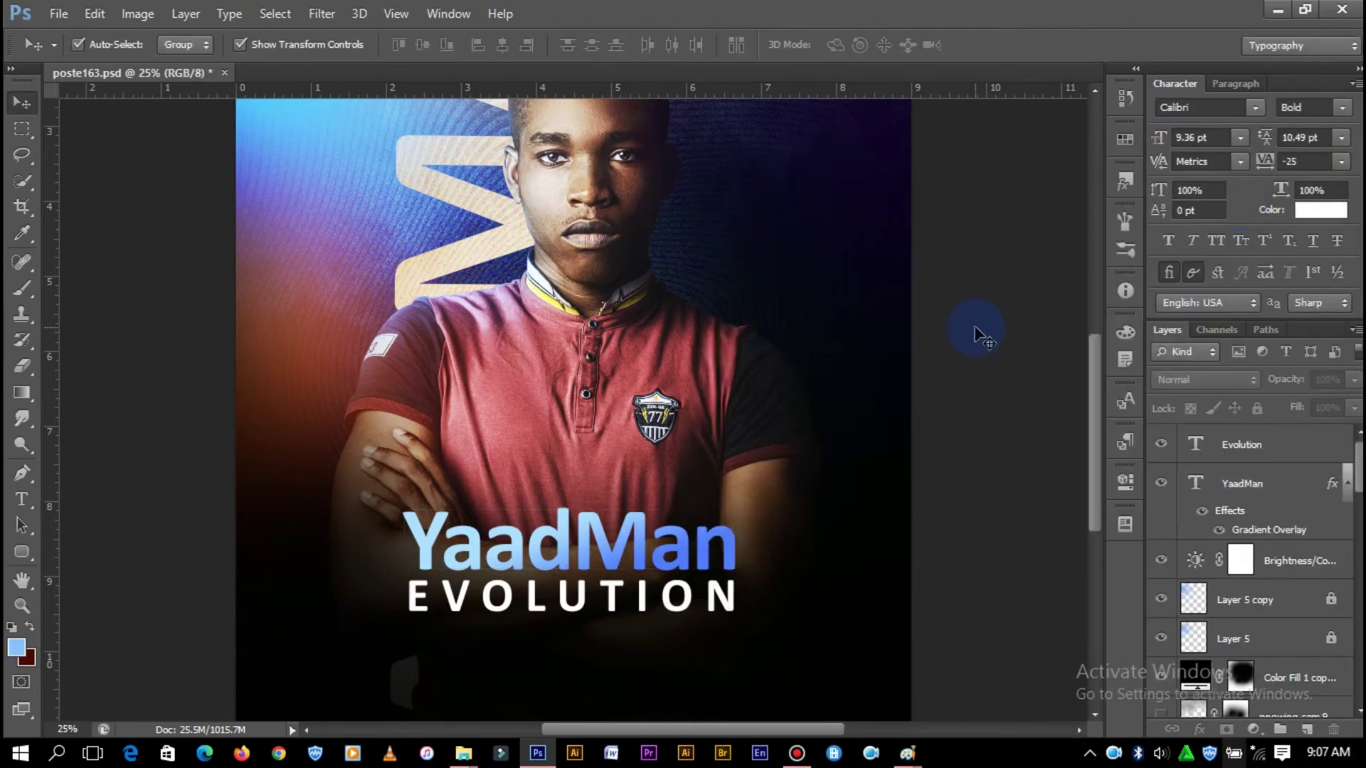
# - Copy YaadMan's gradient layer style and paste it onto the EVOLUTION layer
pyautogui.scroll(3, 978, 335)
pyautogui.scroll(-3, 978, 334)
pyautogui.click(619, 491)
pyautogui.rightClick(1252, 483)
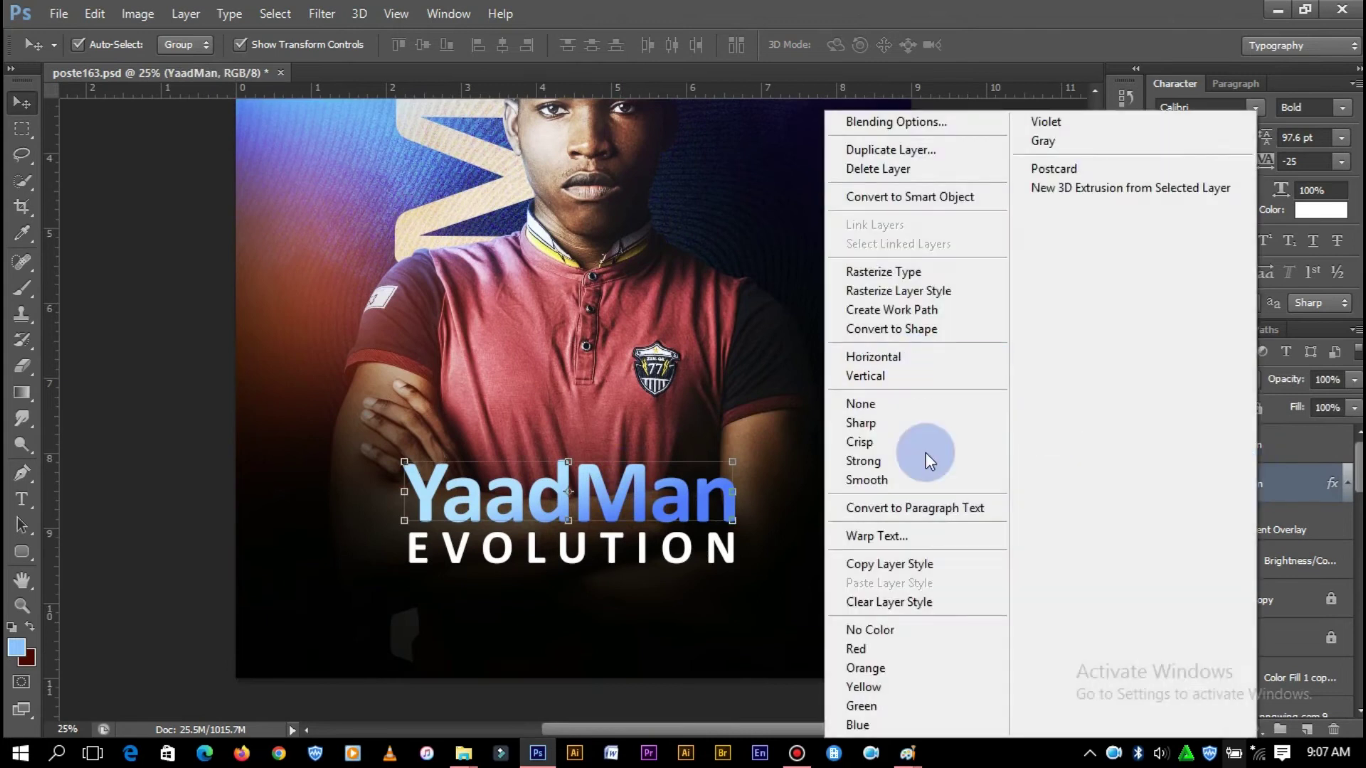
pyautogui.click(682, 548)
pyautogui.click(1289, 448)
pyautogui.rightClick(1289, 448)
pyautogui.click(951, 558)
pyautogui.click(654, 502)
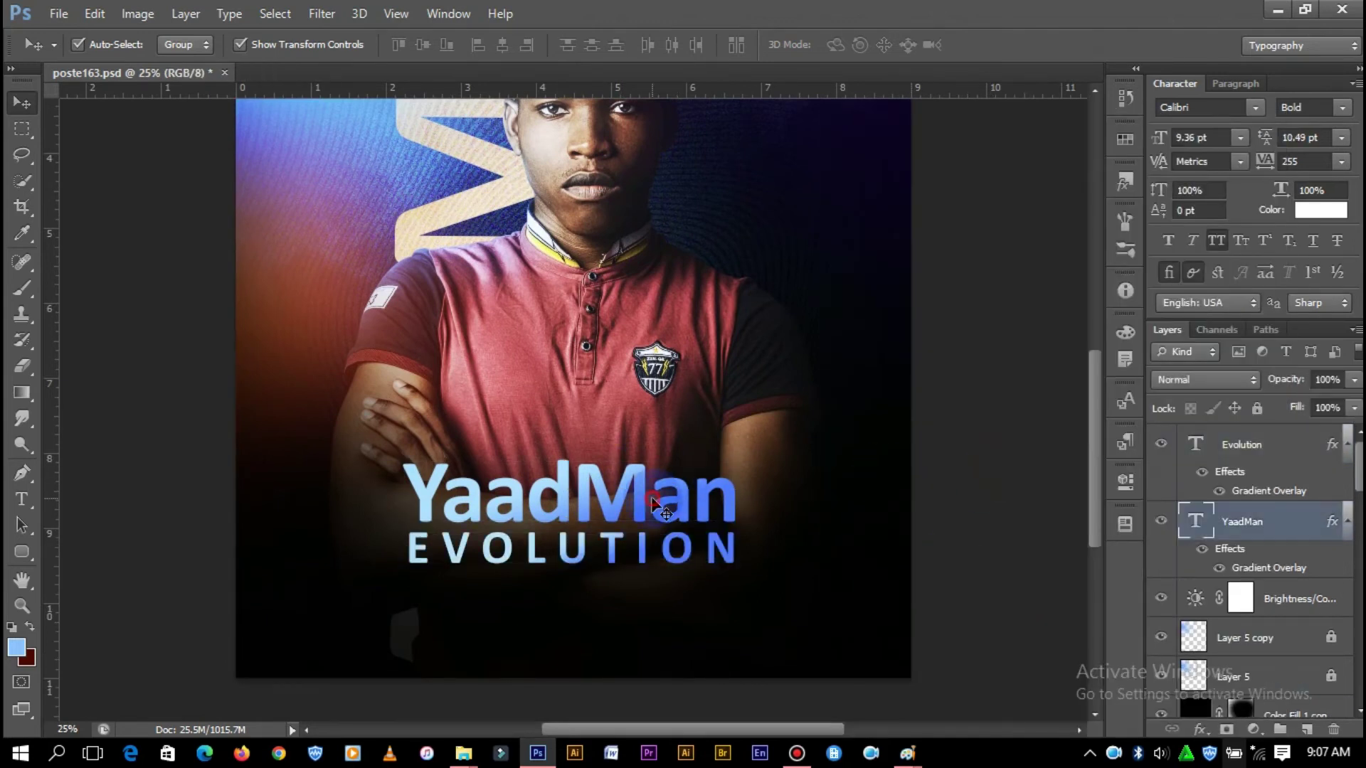
# - Hide YaadMan's gradient overlay so the title shows white
pyautogui.click(1202, 548)
pyautogui.click(1030, 448)
pyautogui.hotkey('ctrl', '-')
pyautogui.hotkey('ctrl', '+')
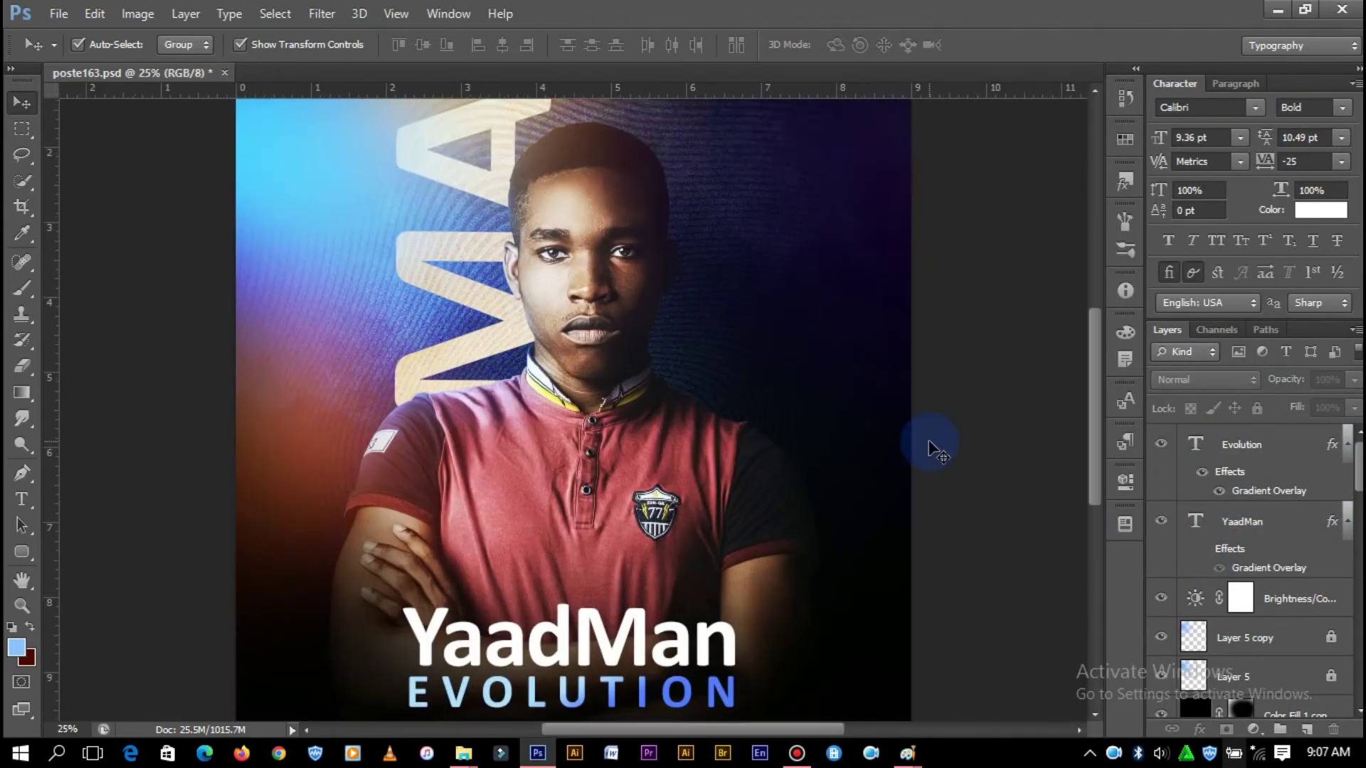
# - Scale the YaadMan and EVOLUTION titles down together to about 85%
pyautogui.click(656, 569)
pyautogui.keyDown('shift'); pyautogui.click(723, 513); pyautogui.keyUp('shift')
pyautogui.hotkey('ctrl', 't')
pyautogui.moveTo(734, 462); pyautogui.dragTo(703, 480)
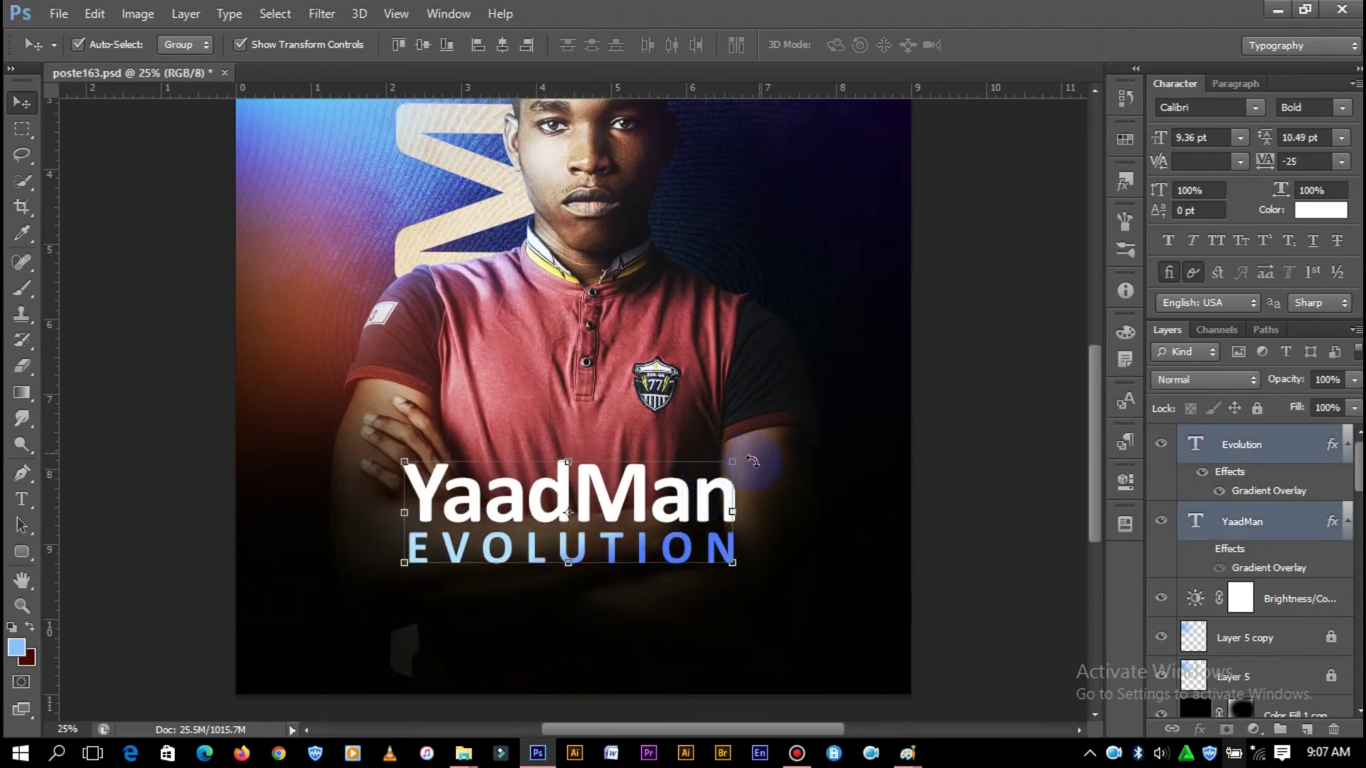
pyautogui.click(1007, 44)
pyautogui.hotkey('ctrl', '-')
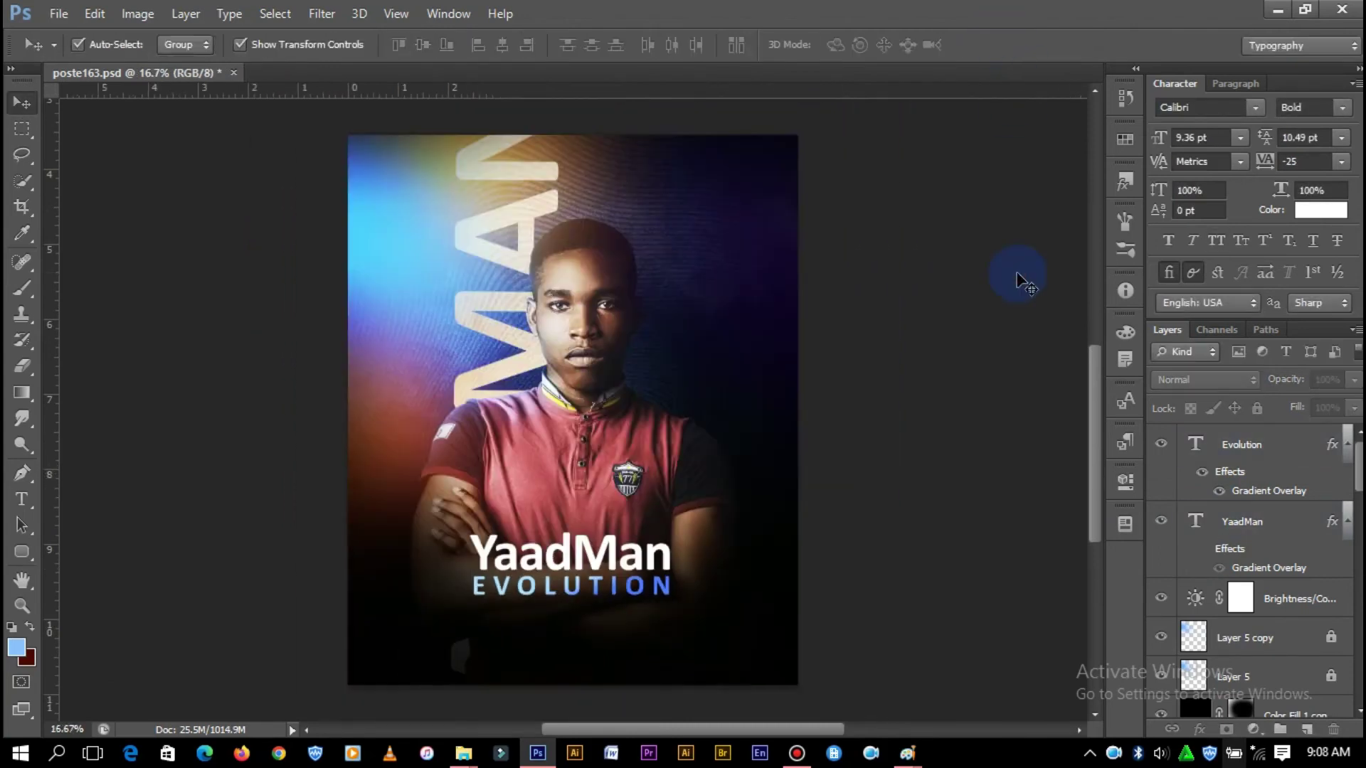
# - Shrink both titles further and move them to the poster's lower left
pyautogui.click(669, 583)
pyautogui.keyDown('shift'); pyautogui.click(626, 555); pyautogui.keyUp('shift')
pyautogui.hotkey('ctrl', 't')
pyautogui.moveTo(469, 533)
pyautogui.mouseDown()
pyautogui.moveTo(558, 541)
pyautogui.moveTo(619, 605)
pyautogui.moveTo(544, 606)
pyautogui.mouseUp()
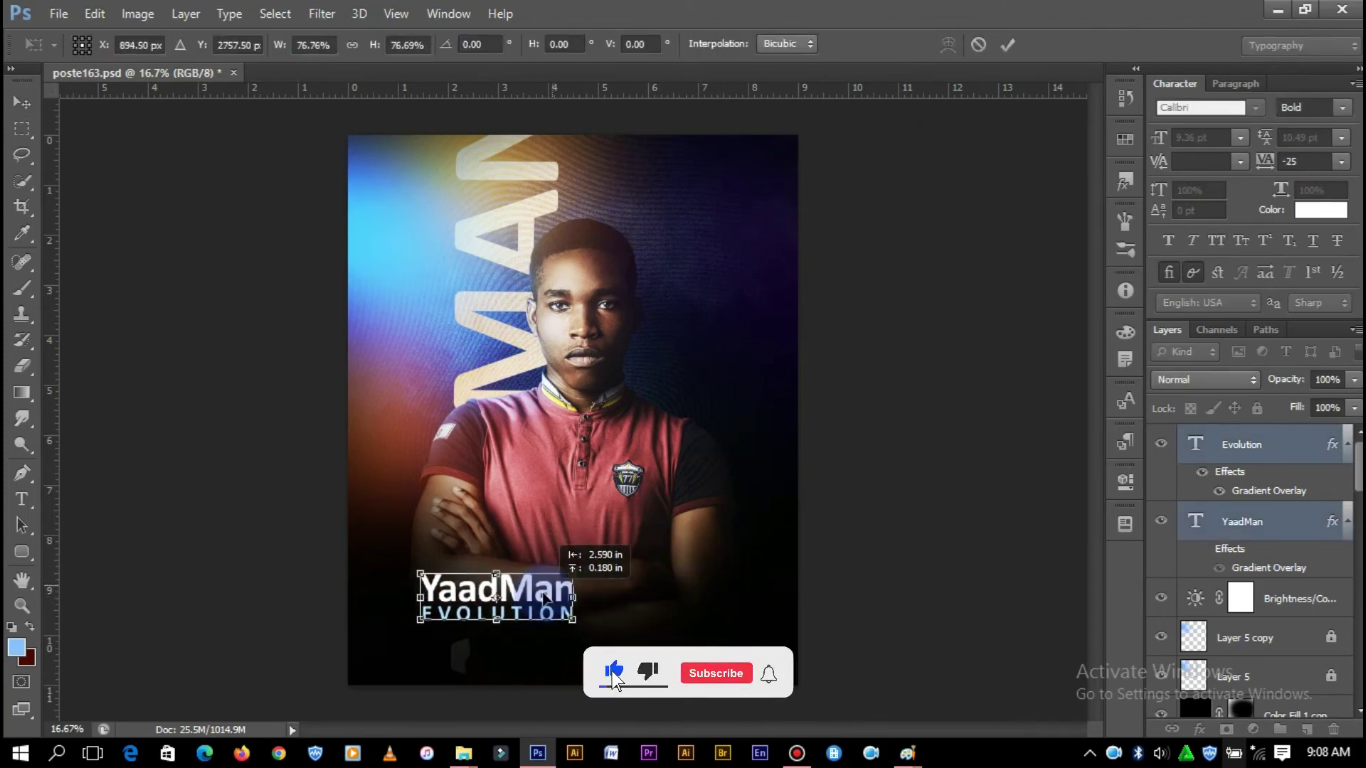
pyautogui.click(1010, 44)
pyautogui.click(903, 395)
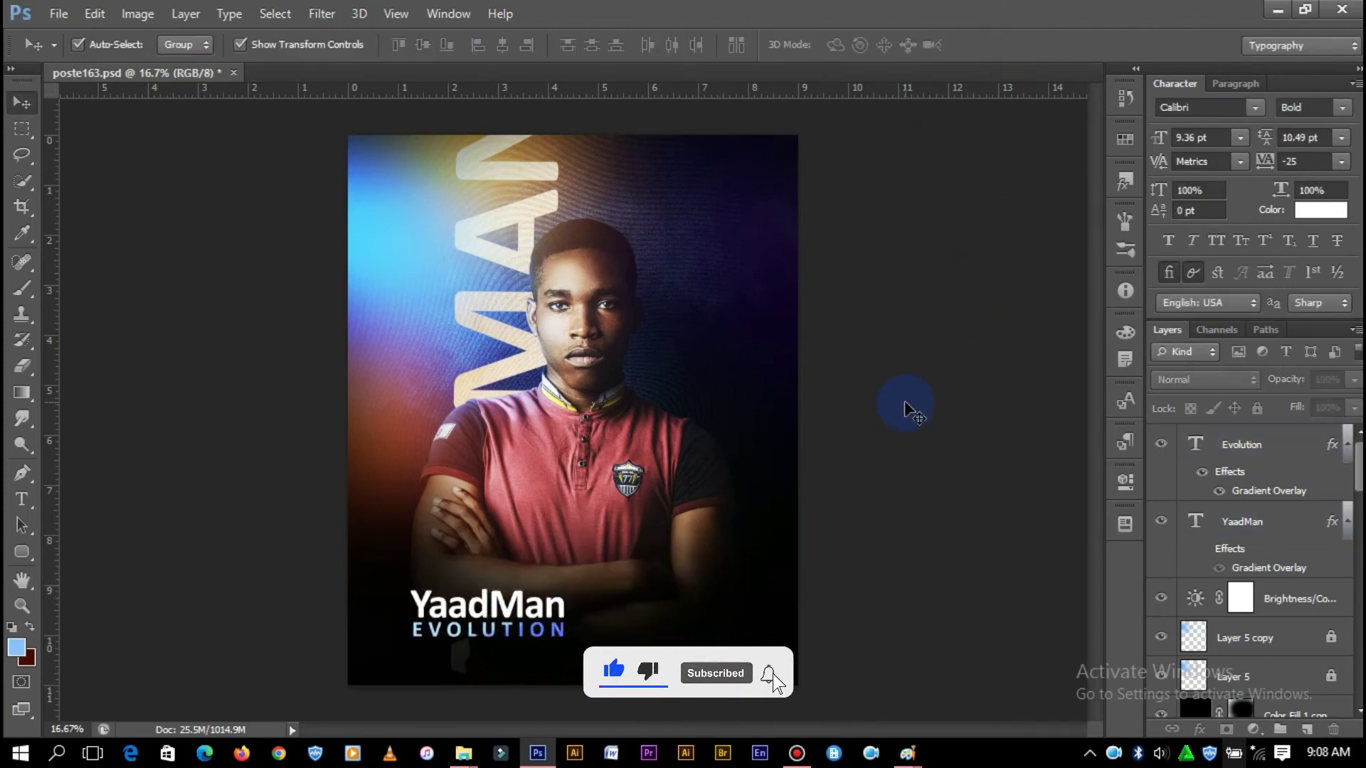
# - Open the other poster file, 4.psd
pyautogui.hotkey('ctrl', '+')
pyautogui.moveTo(1095, 442); pyautogui.dragTo(1094, 424)
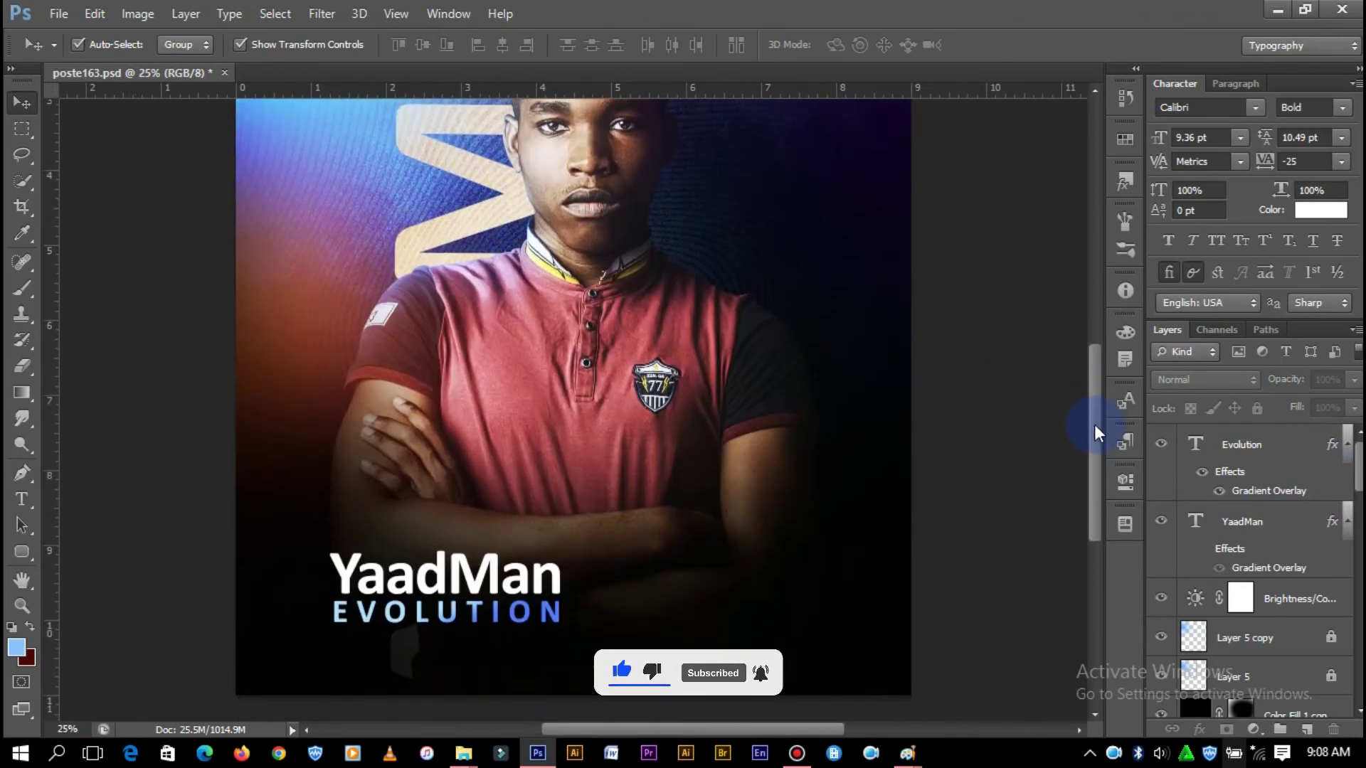
pyautogui.click(59, 14)
pyautogui.click(43, 51)
pyautogui.click(908, 334)
pyautogui.click(1274, 599)
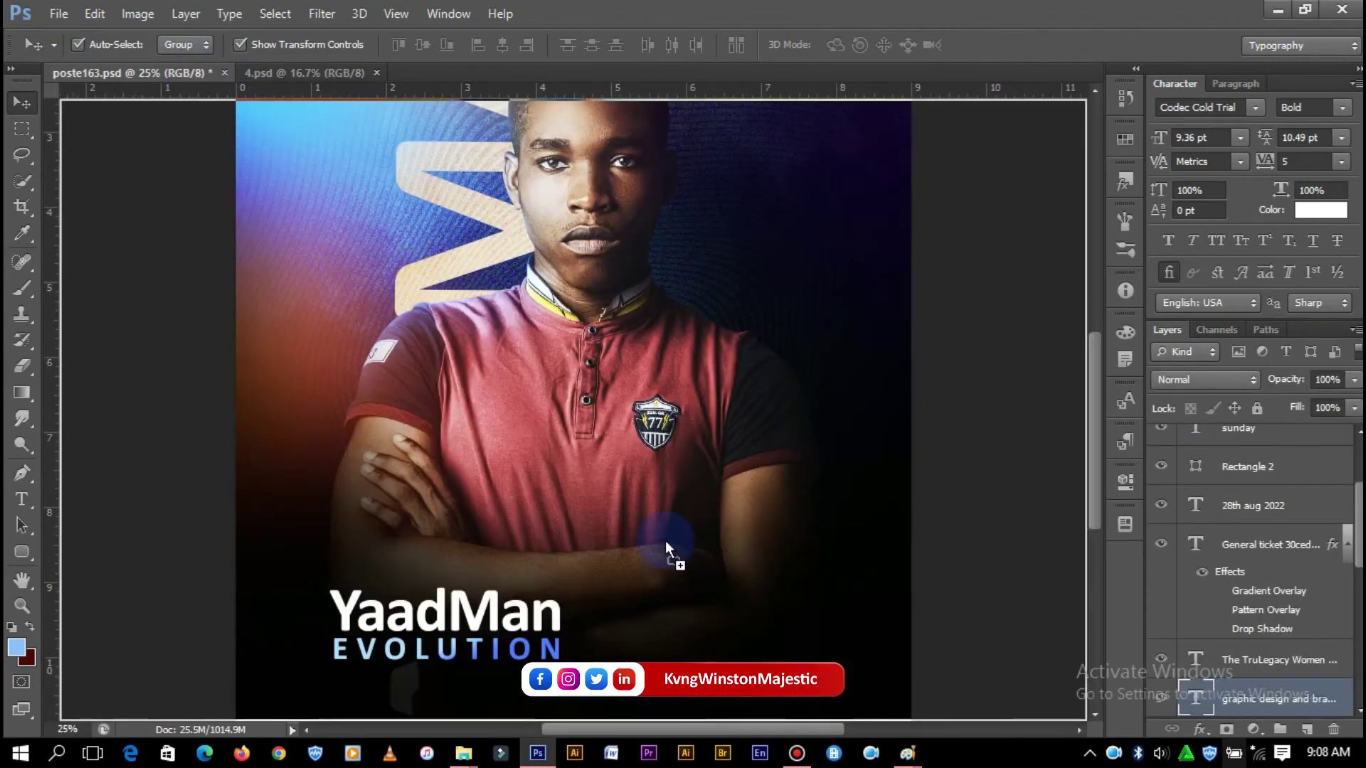
# - Copy the two-line tagline from 4.psd onto the poster's lower right, beside the YaadMan title
pyautogui.moveTo(631, 647); pyautogui.dragTo(801, 656)
pyautogui.click(1239, 86)
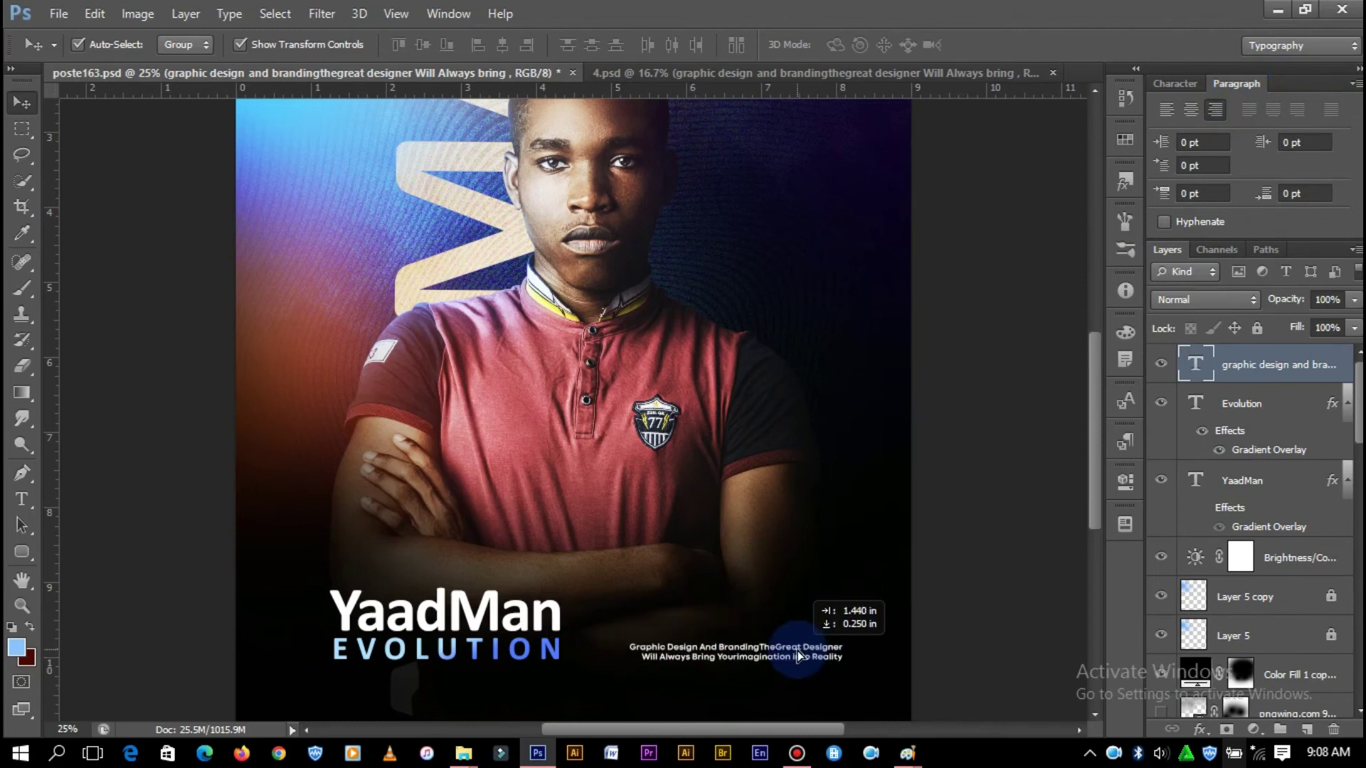
pyautogui.scroll(-2, 961, 558)
pyautogui.moveTo(781, 605); pyautogui.dragTo(767, 606)
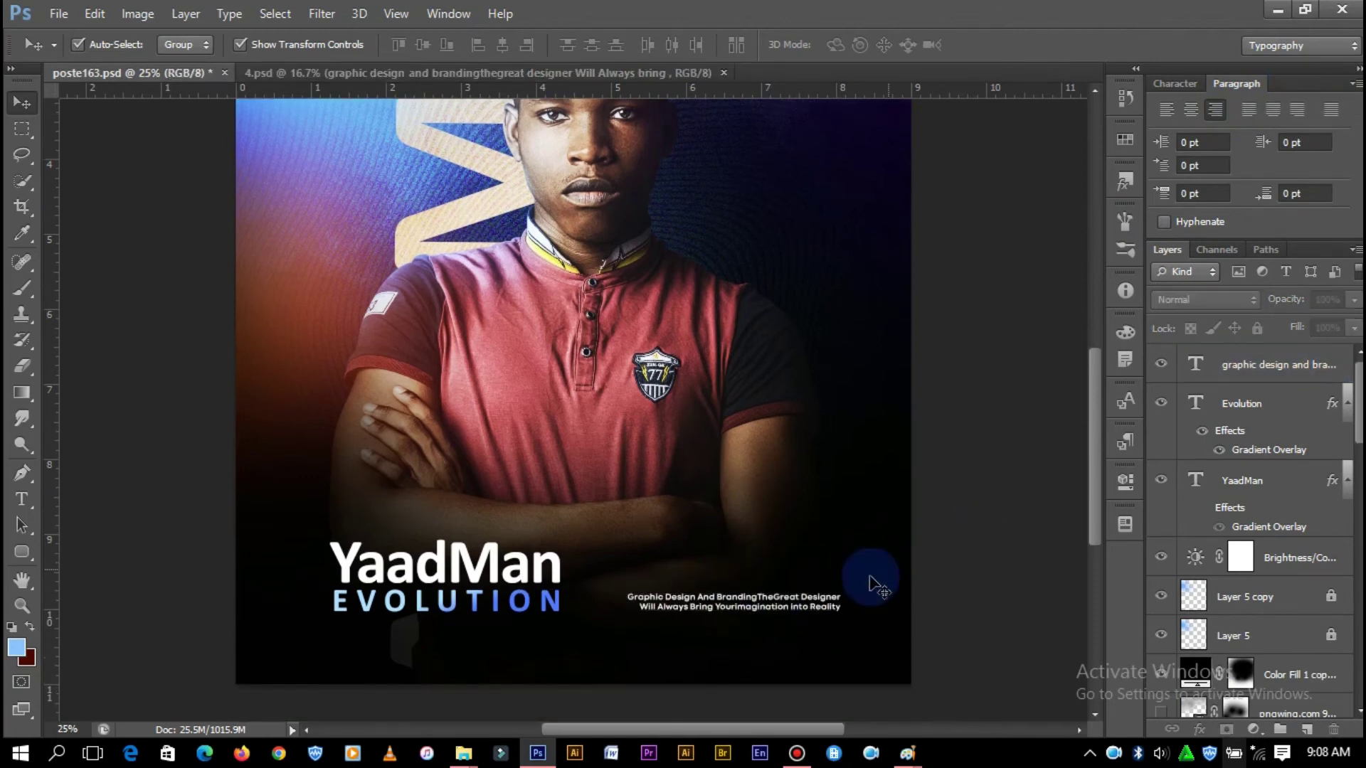
pyautogui.scroll(1, 1006, 488)
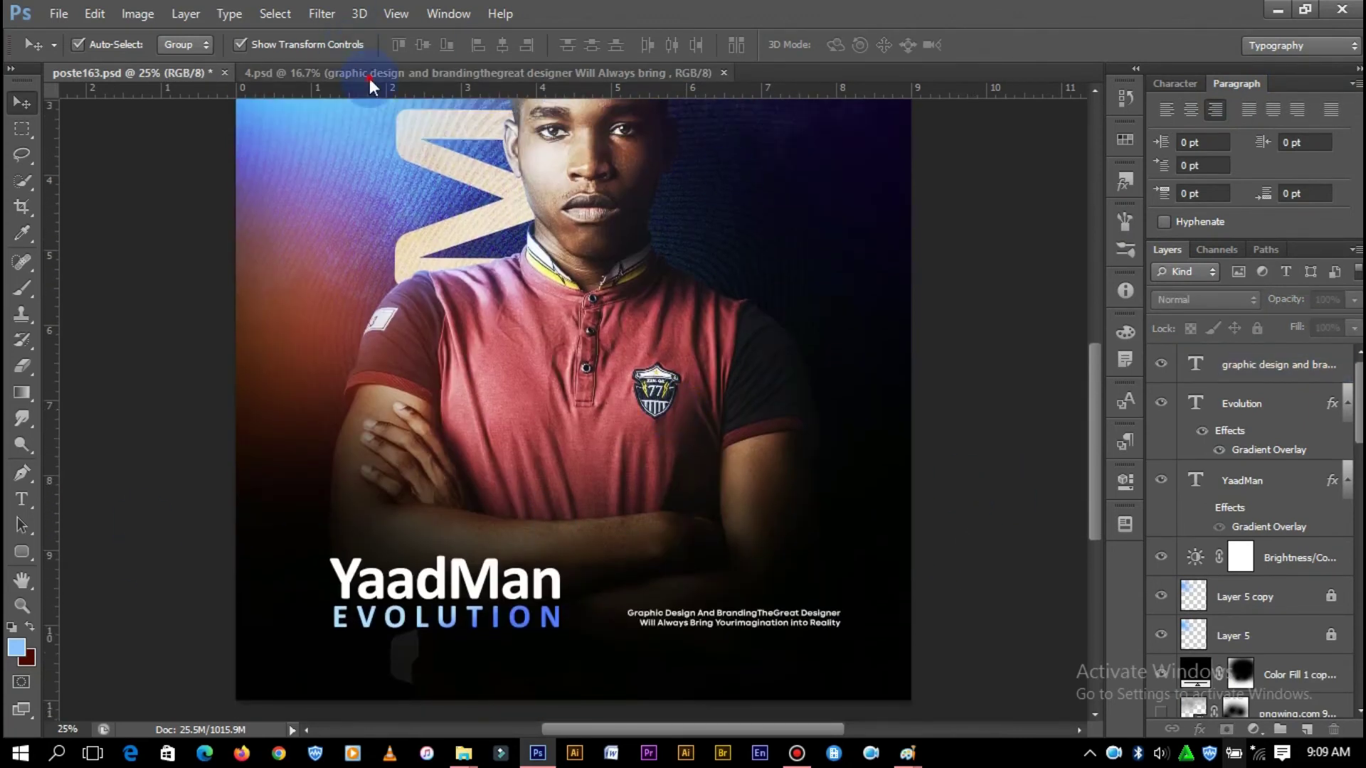
pyautogui.click(370, 77)
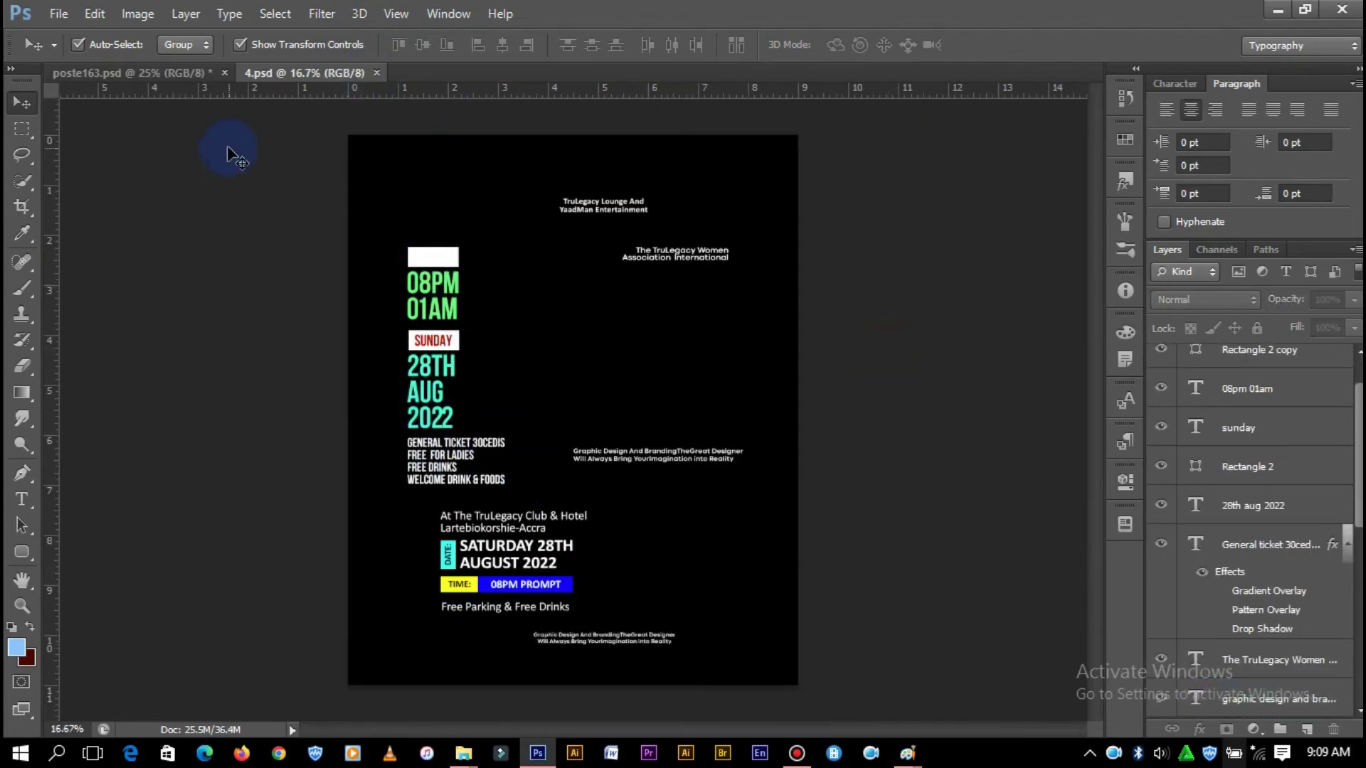
pyautogui.click(141, 78)
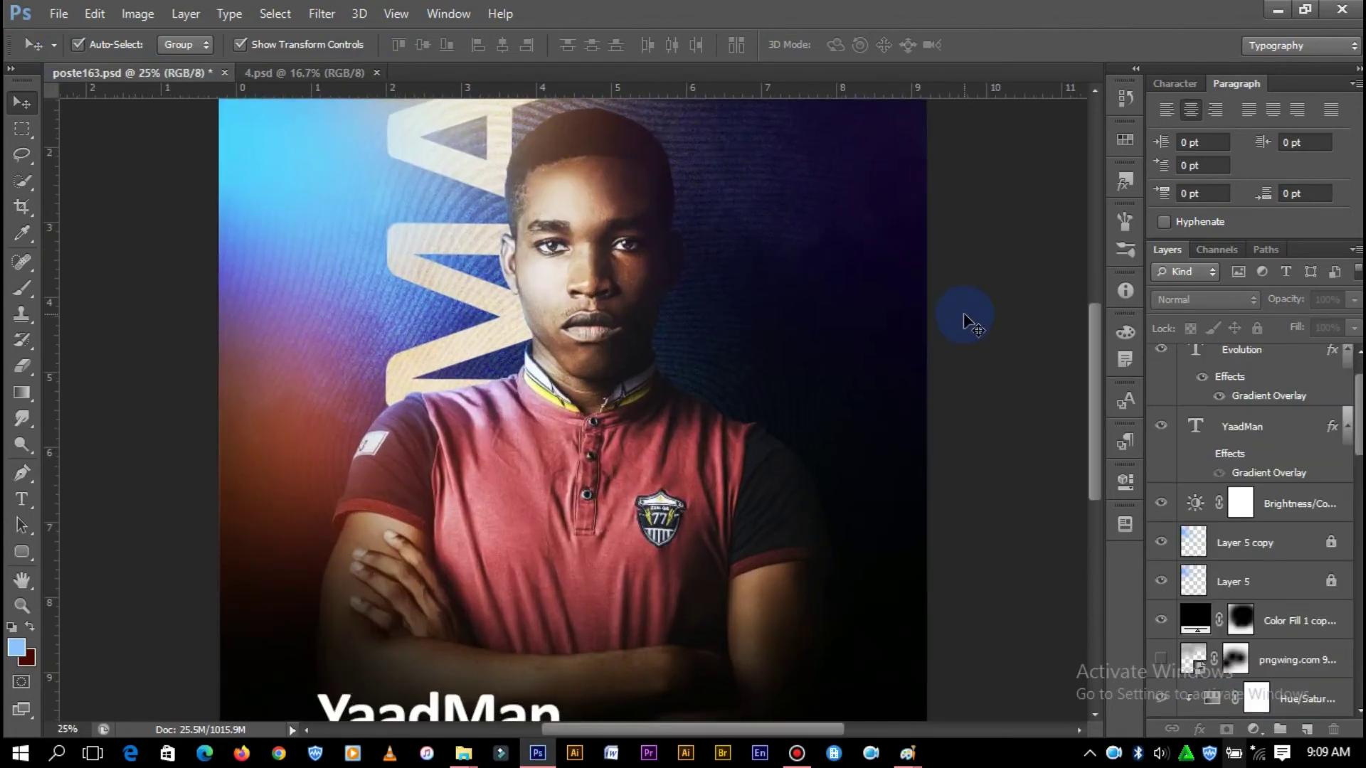
# - Hide the gradient overlay on EVOLUTION and turn YaadMan's gradient overlay back on
pyautogui.scroll(-10, 1095, 376)
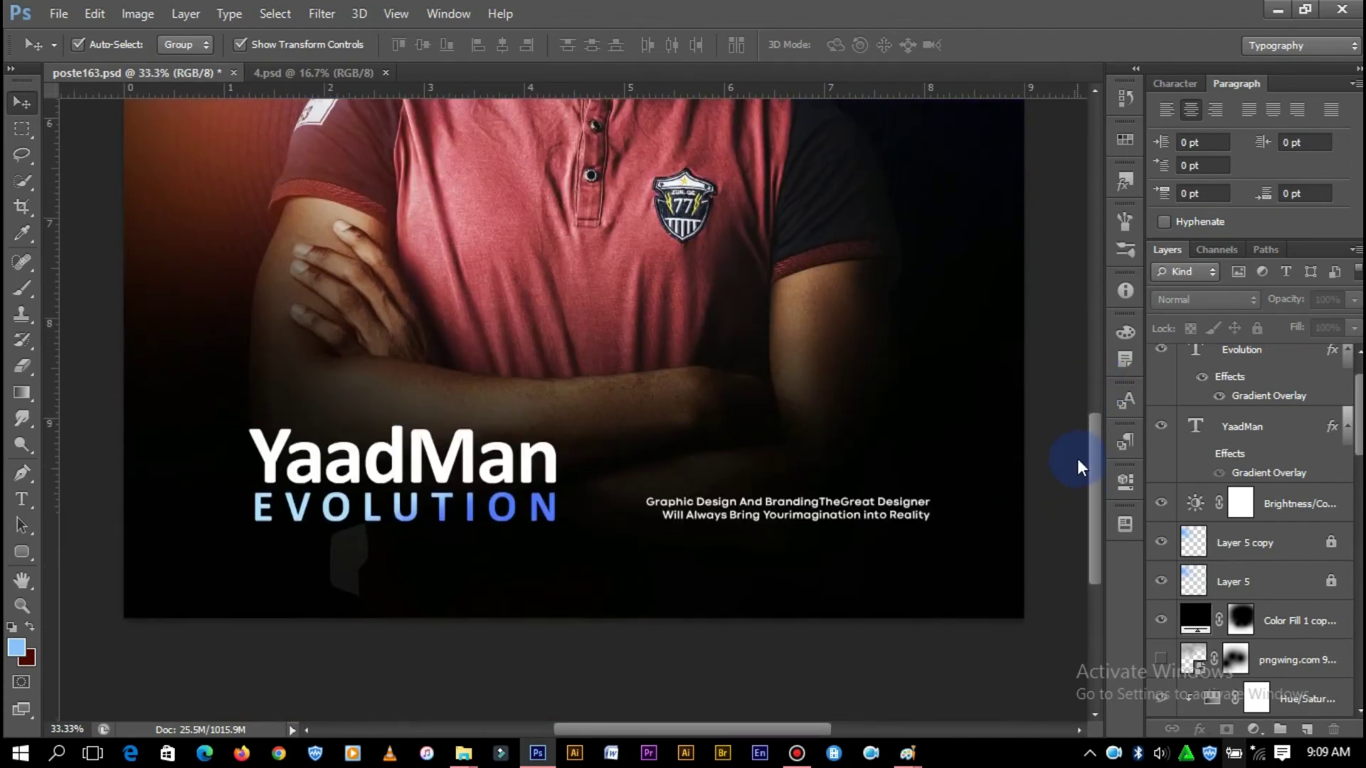
pyautogui.hotkey('ctrl', '+')
pyautogui.click(476, 608)
pyautogui.rightClick(1242, 365)
pyautogui.click(908, 562)
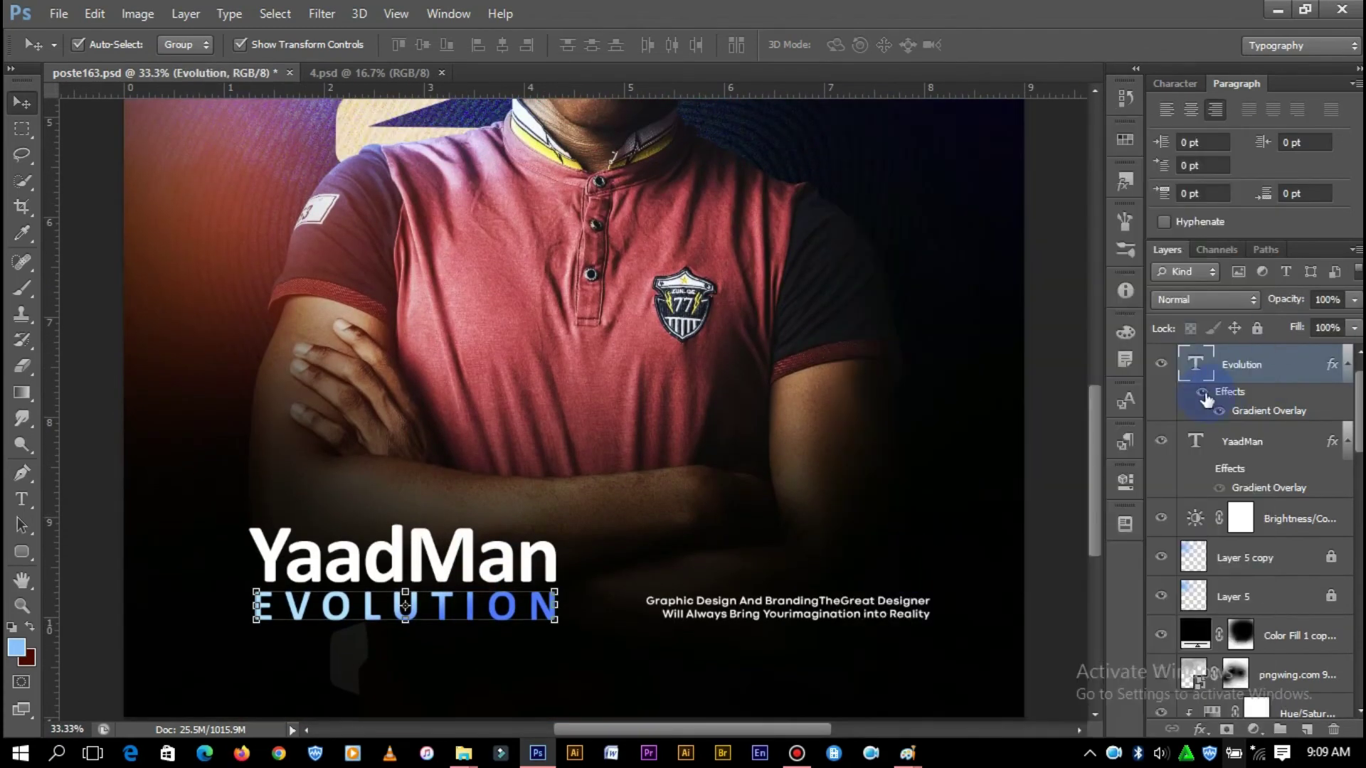
pyautogui.click(1201, 469)
pyautogui.click(1070, 420)
pyautogui.scroll(5, 1094, 451)
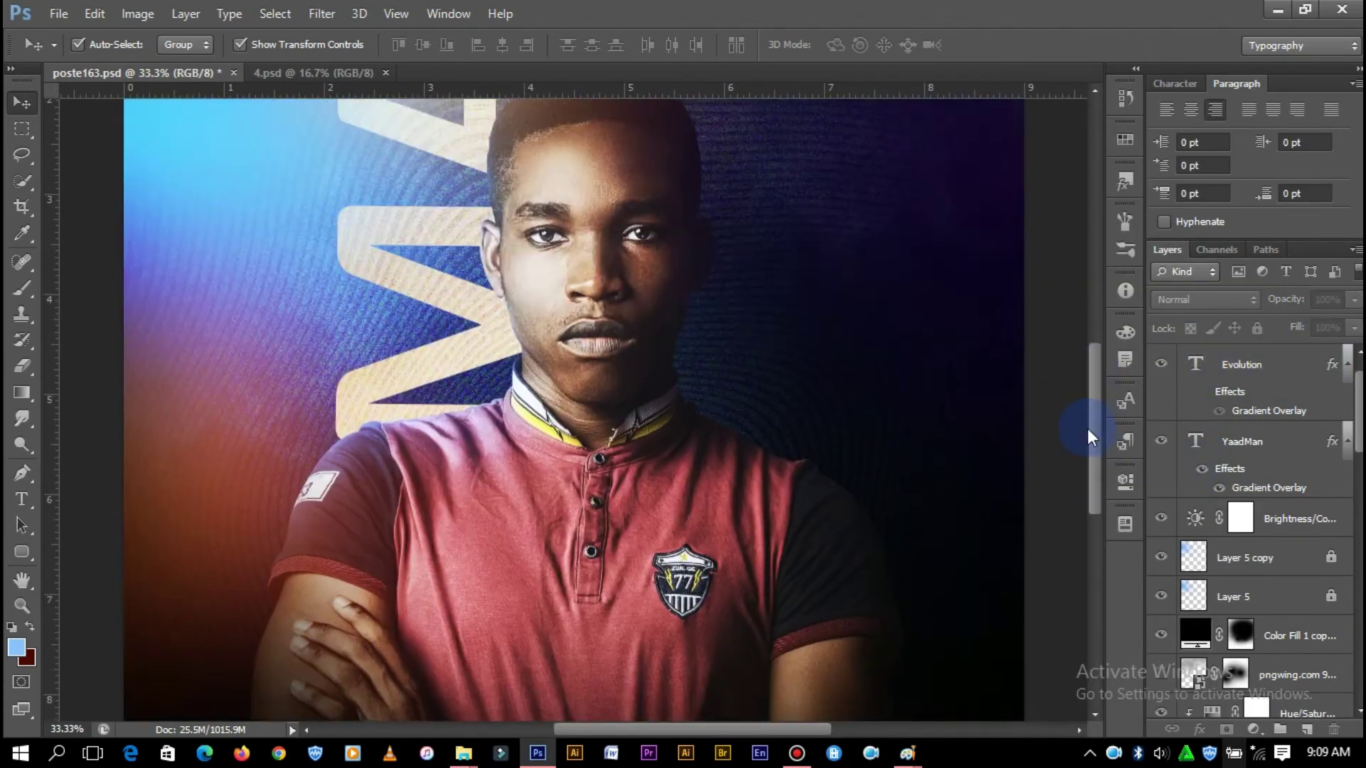
pyautogui.hotkey('ctrl', '-')
pyautogui.hotkey('ctrl', '+')
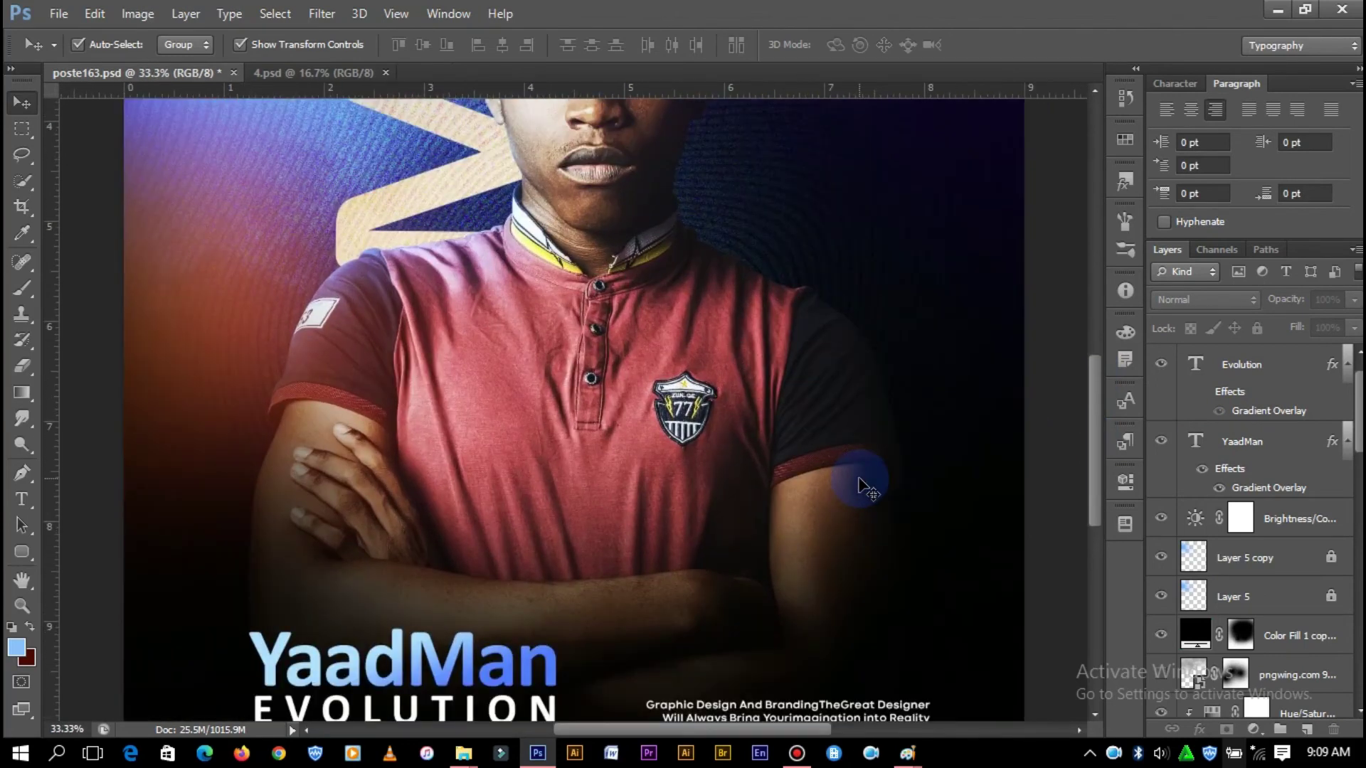
pyautogui.scroll(-5, 1087, 510)
# - Draw a rounded-rectangle pill above the tagline with a thin white outline
pyautogui.press('u')
pyautogui.moveTo(683, 486); pyautogui.dragTo(1053, 541)
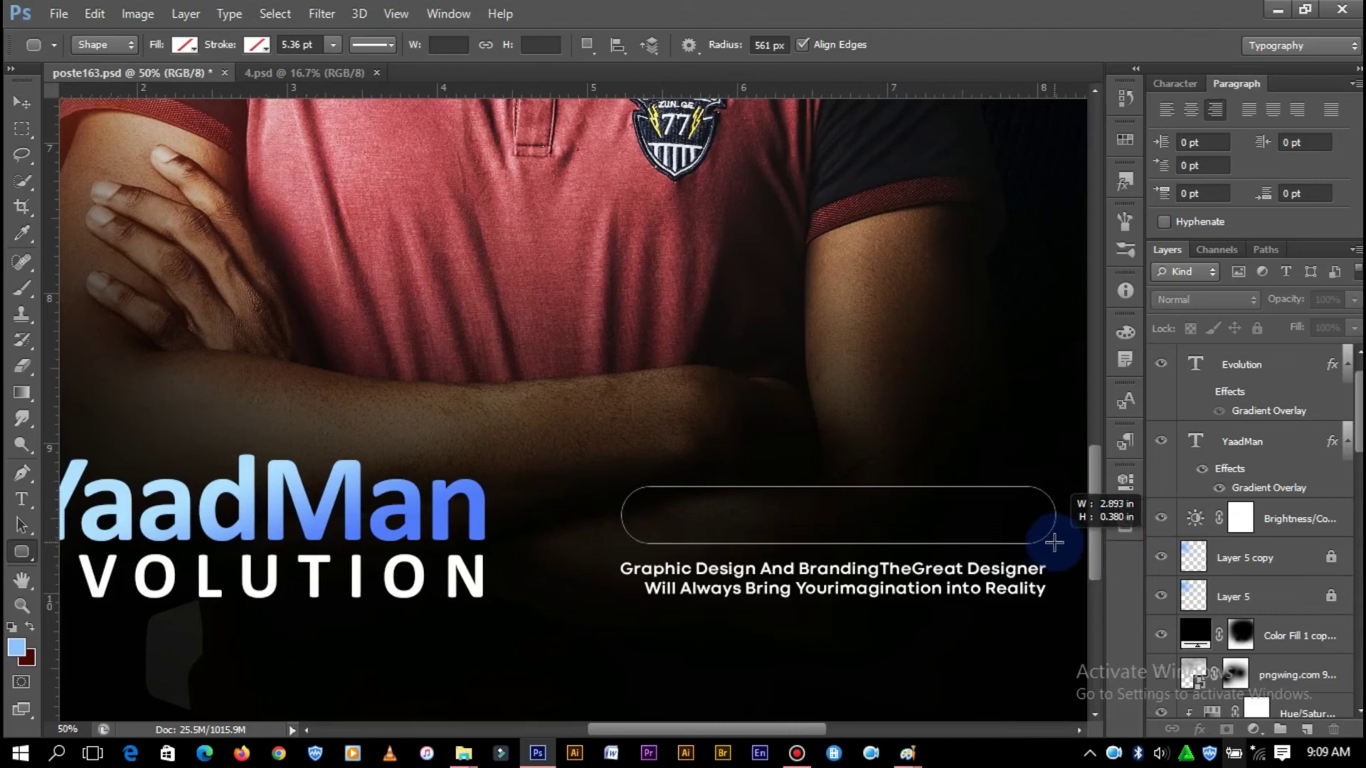
pyautogui.click(256, 45)
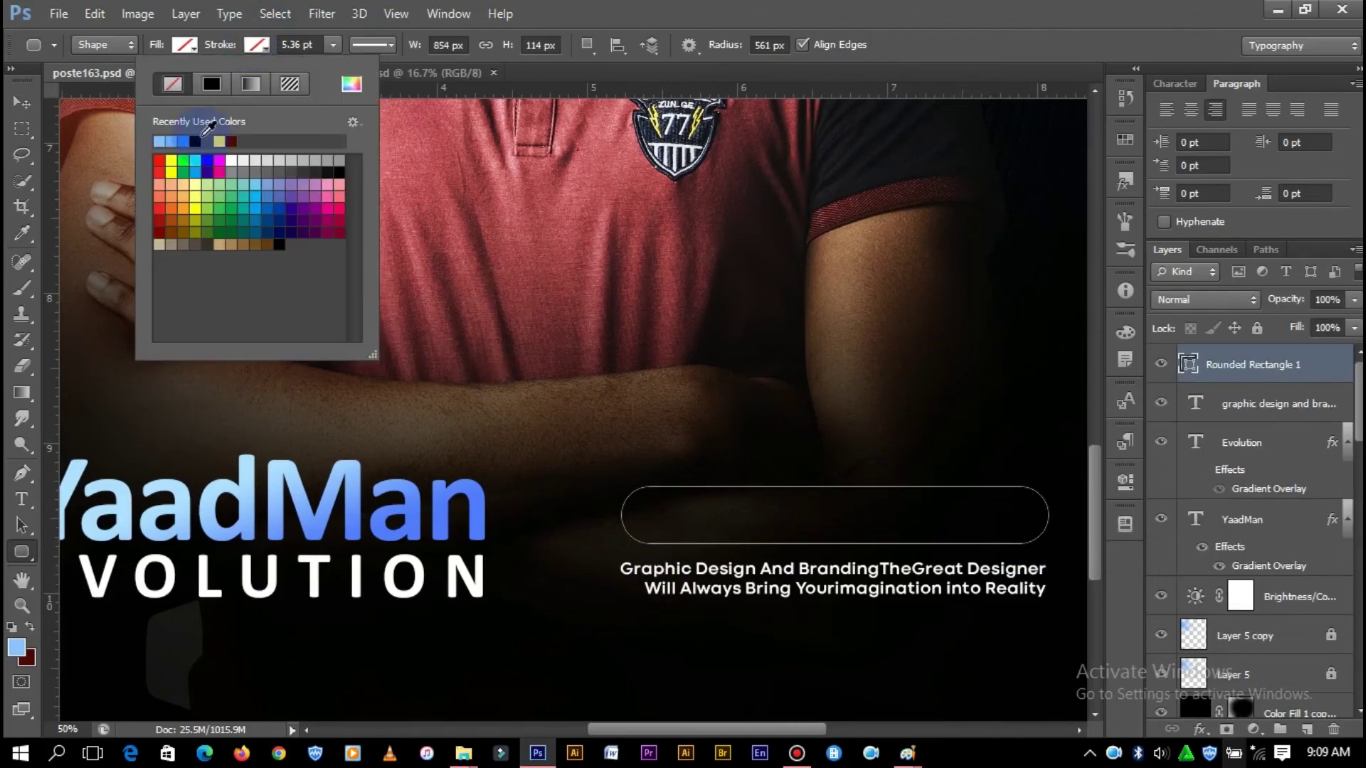
pyautogui.click(229, 162)
pyautogui.moveTo(332, 45); pyautogui.dragTo(329, 66)
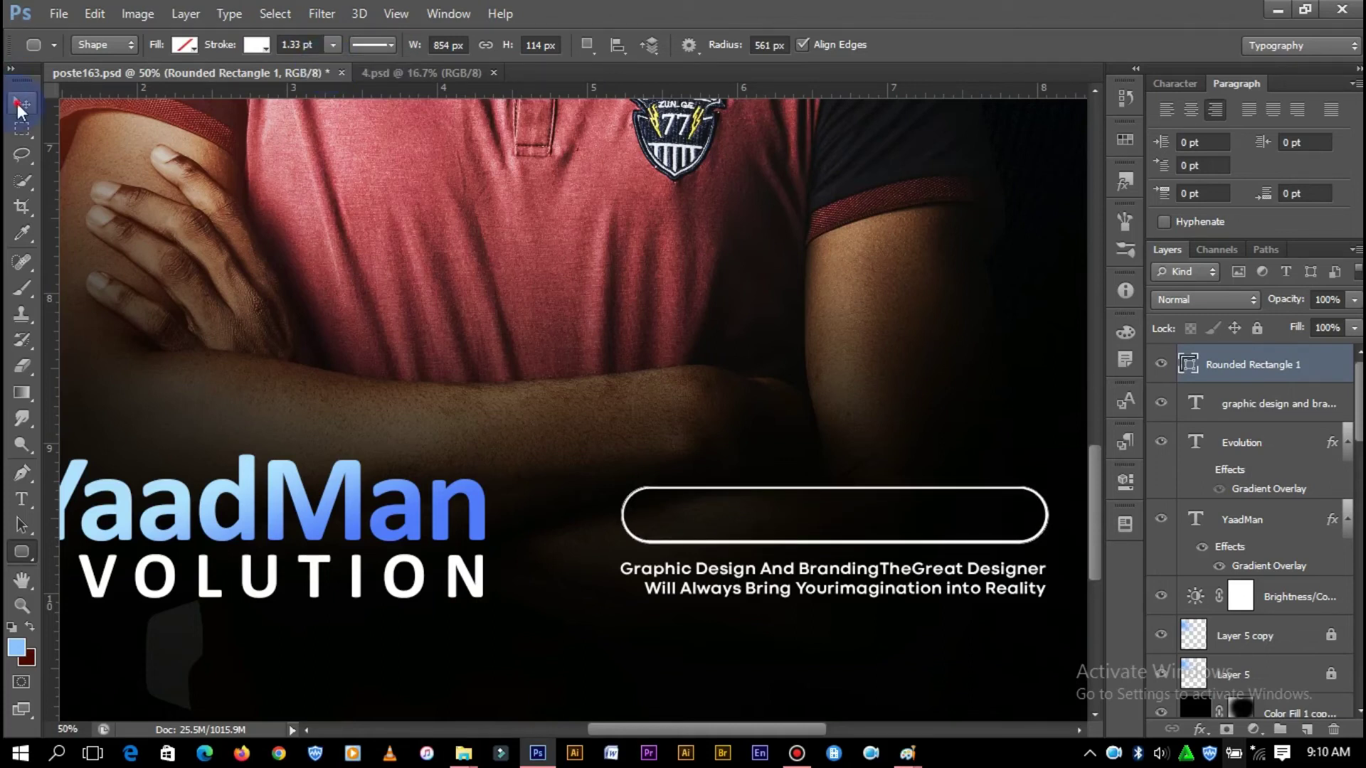
# - Paste the copied blue gradient layer style onto the pill shape
pyautogui.press('v')
pyautogui.rightClick(1252, 365)
pyautogui.click(904, 426)
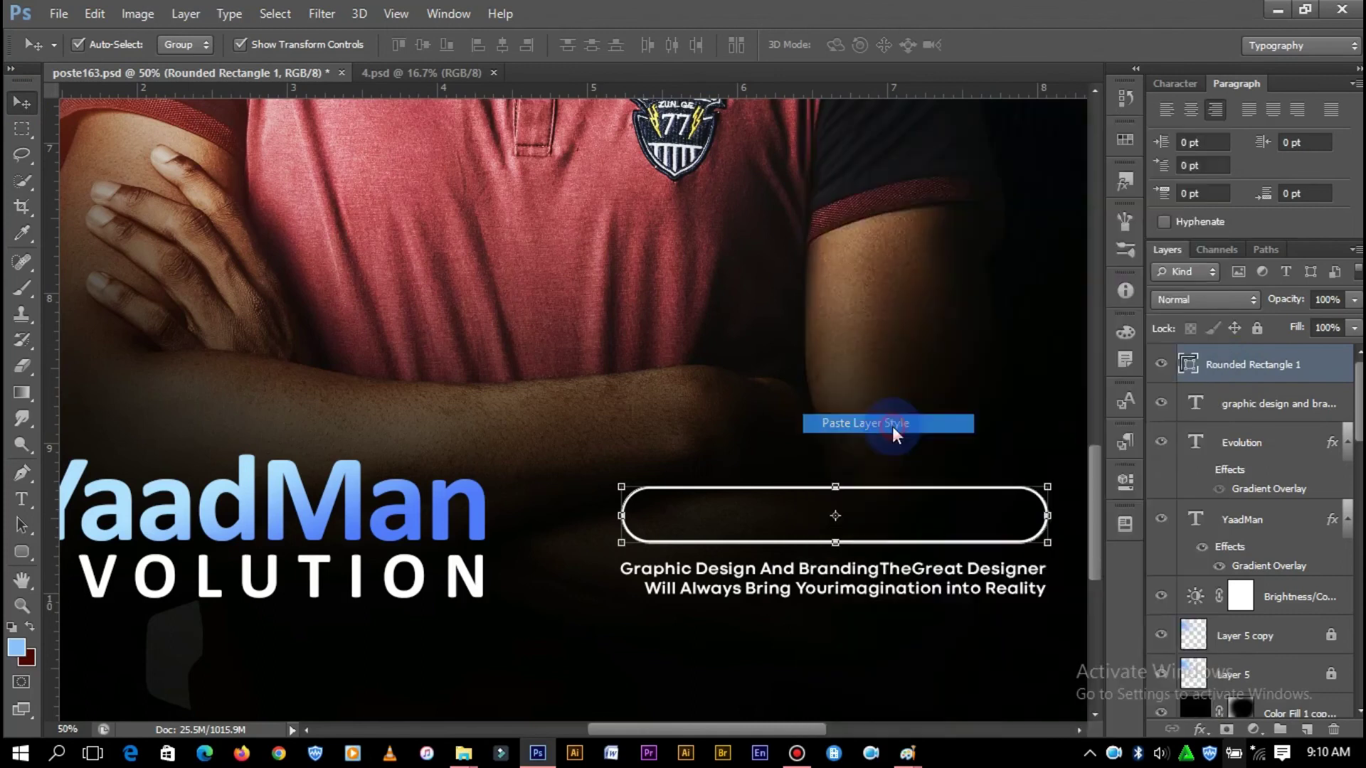
pyautogui.click(367, 591)
# - Duplicate the EVOLUTION text above the pill and set its tracking to -10
pyautogui.moveTo(488, 570); pyautogui.dragTo(872, 377)
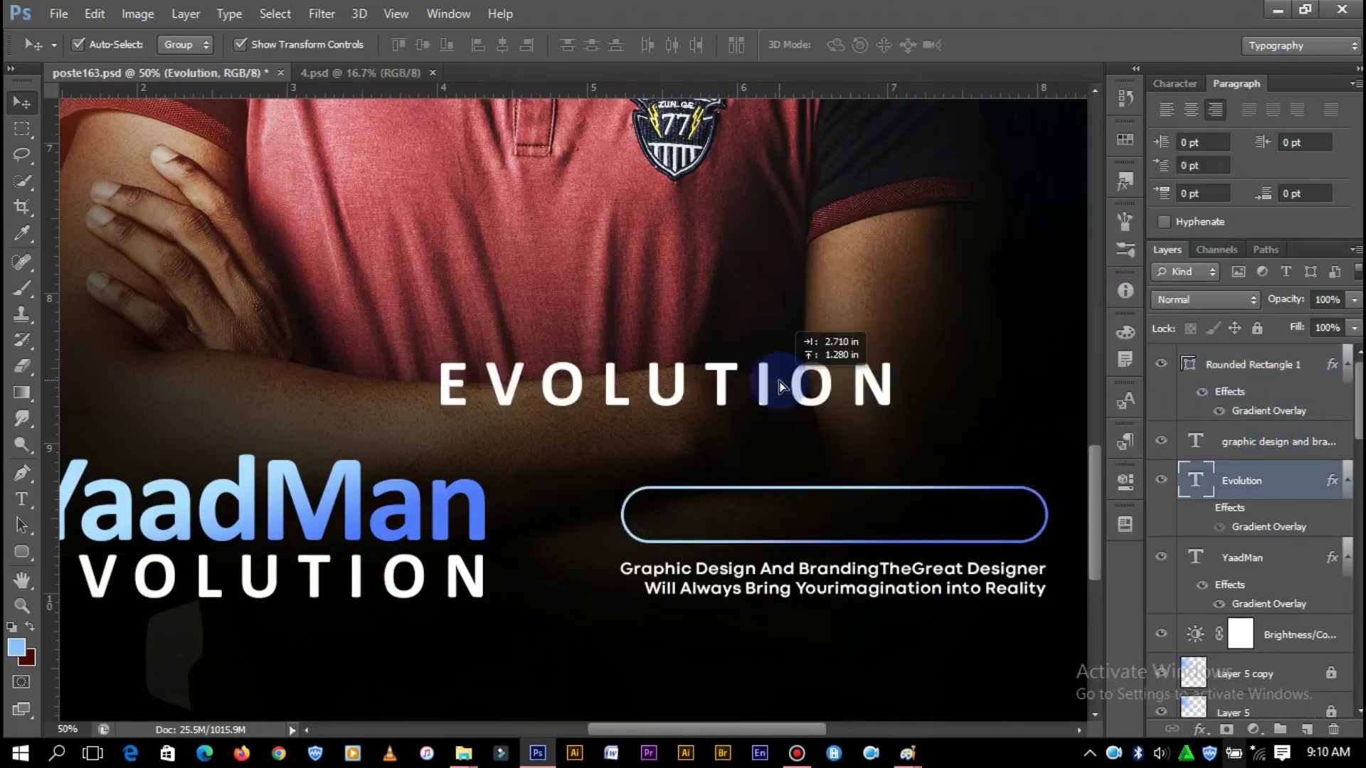
pyautogui.click(1175, 83)
pyautogui.click(1304, 161)
pyautogui.click(1341, 162)
pyautogui.click(1309, 273)
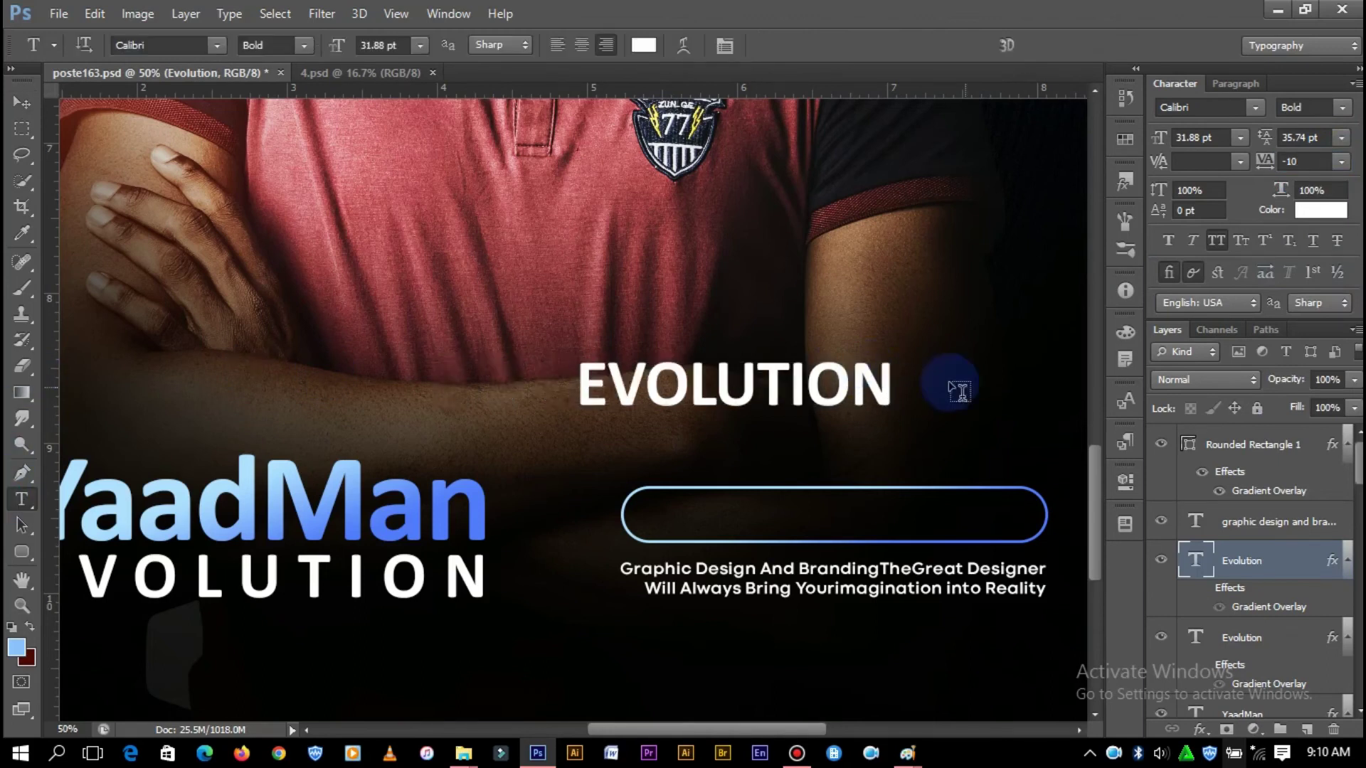
# - Retype the copy as MAKE.BELIEVE.JOINTHEBRAND and scale it to fit inside the pill
pyautogui.moveTo(960, 391); pyautogui.dragTo(456, 369)
pyautogui.write('MAKE.BELIEVE')
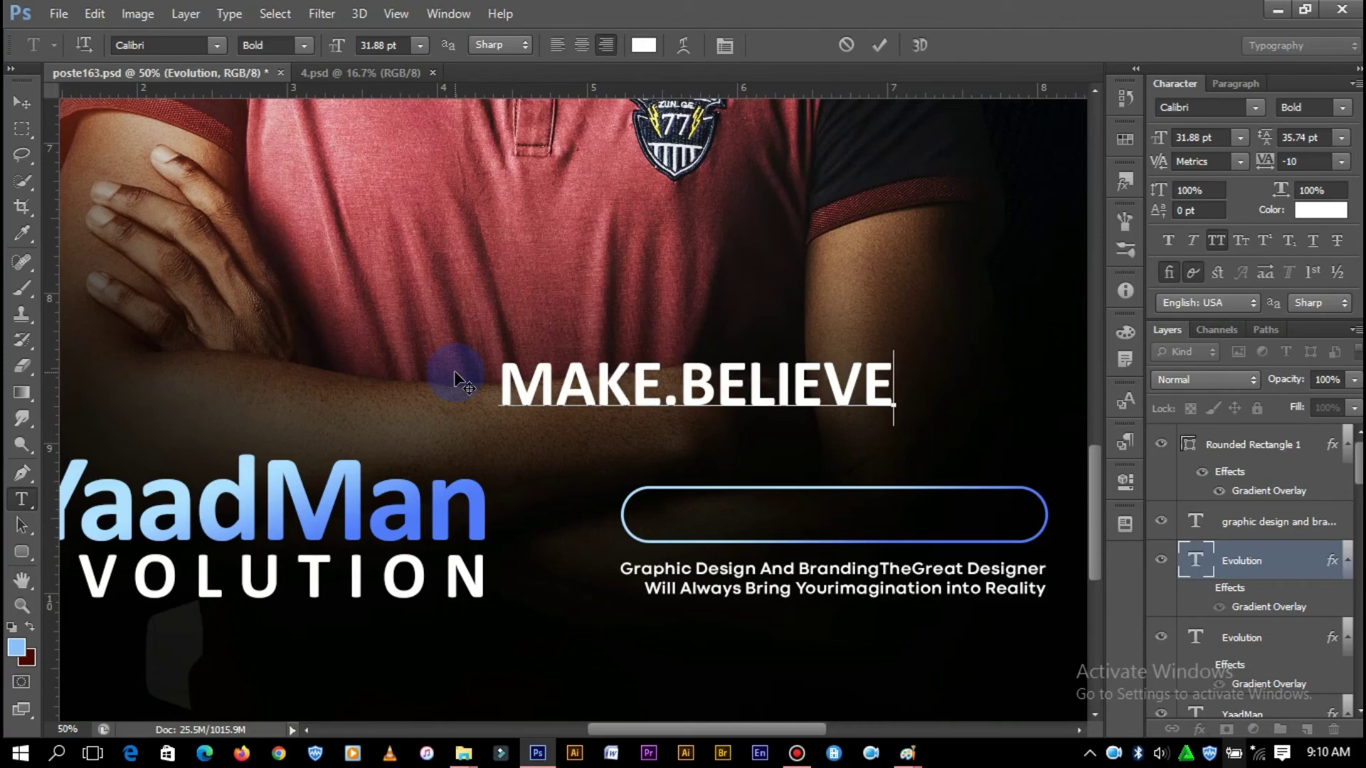
pyautogui.write('.JOINTHEBRAND')
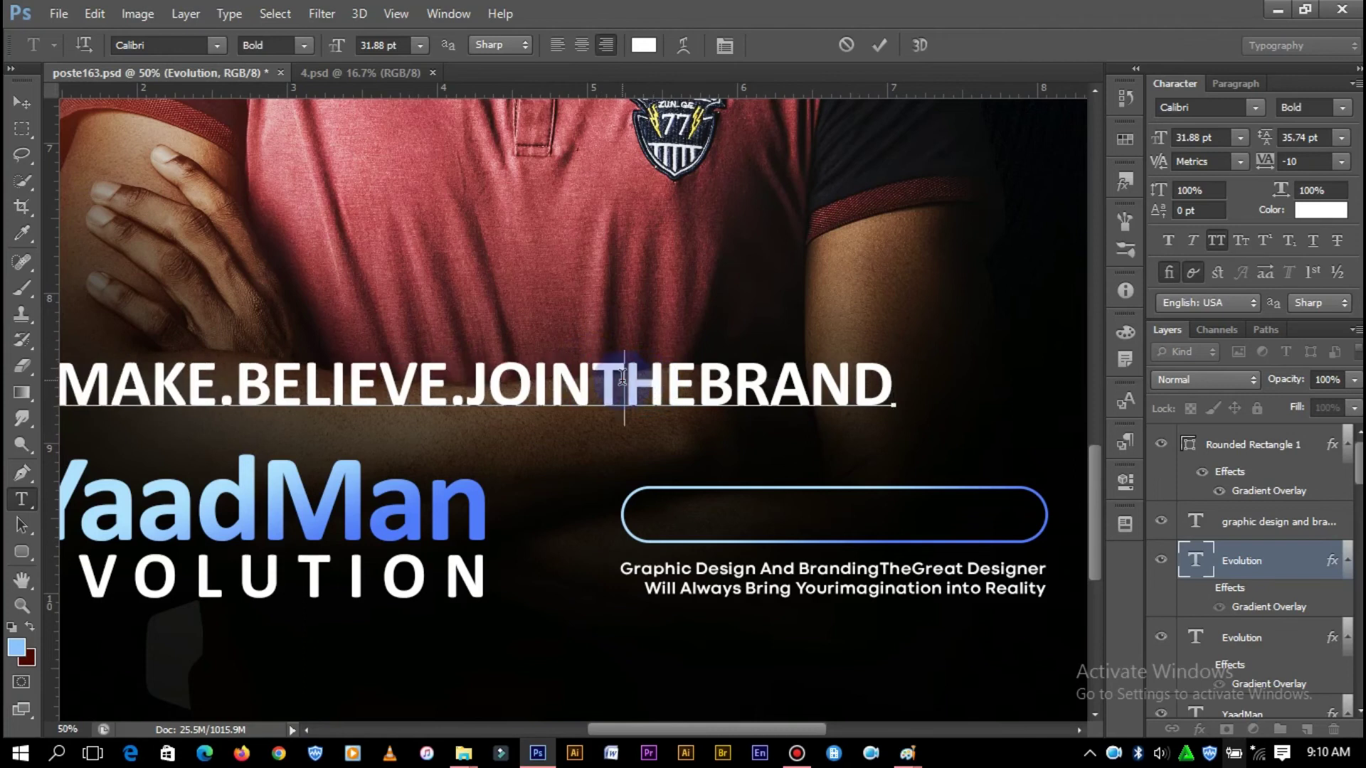
pyautogui.click(28, 105)
pyautogui.hotkey('ctrl', 't')
pyautogui.moveTo(890, 404)
pyautogui.mouseDown()
pyautogui.moveTo(655, 396)
pyautogui.moveTo(944, 530)
pyautogui.moveTo(977, 522)
pyautogui.mouseUp()
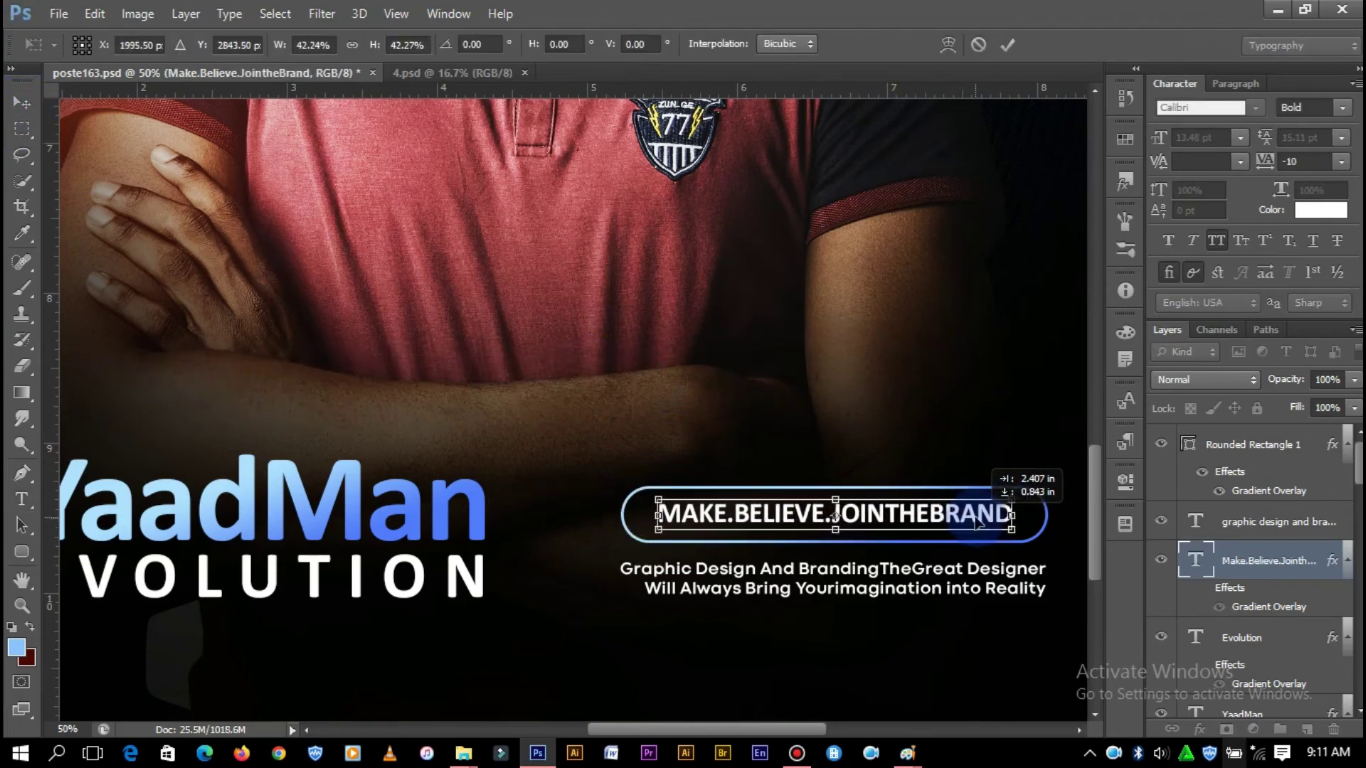
pyautogui.click(1008, 45)
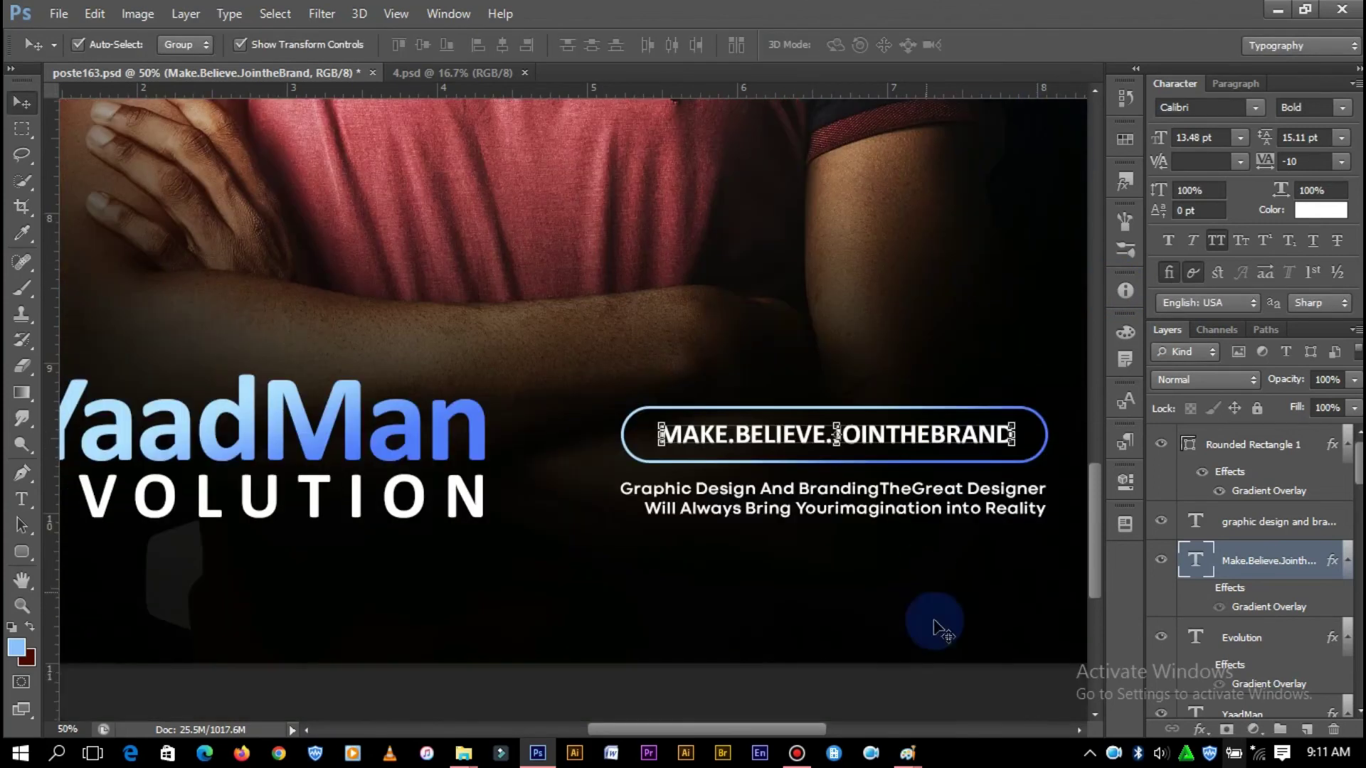
pyautogui.click(930, 624)
pyautogui.hotkey('ctrl', '-')
# - Duplicate the pill, rotate it -90° upright, and place it at the top beside the man's head
pyautogui.hotkey('ctrl', '-')
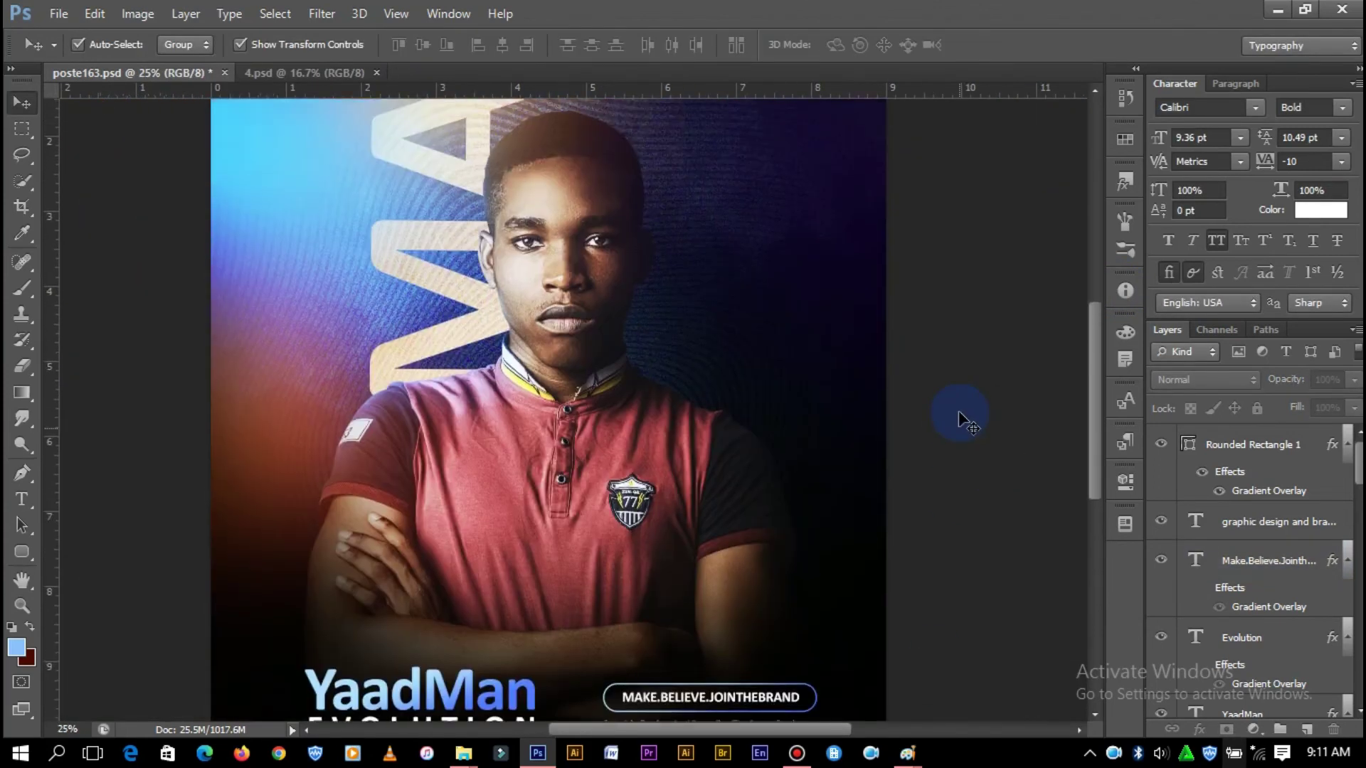
pyautogui.hotkey('ctrl', '-')
pyautogui.moveTo(756, 603)
pyautogui.mouseDown()
pyautogui.moveTo(778, 372)
pyautogui.moveTo(1028, 280)
pyautogui.moveTo(668, 180)
pyautogui.moveTo(640, 207)
pyautogui.mouseUp()
pyautogui.hotkey('ctrl', 't')
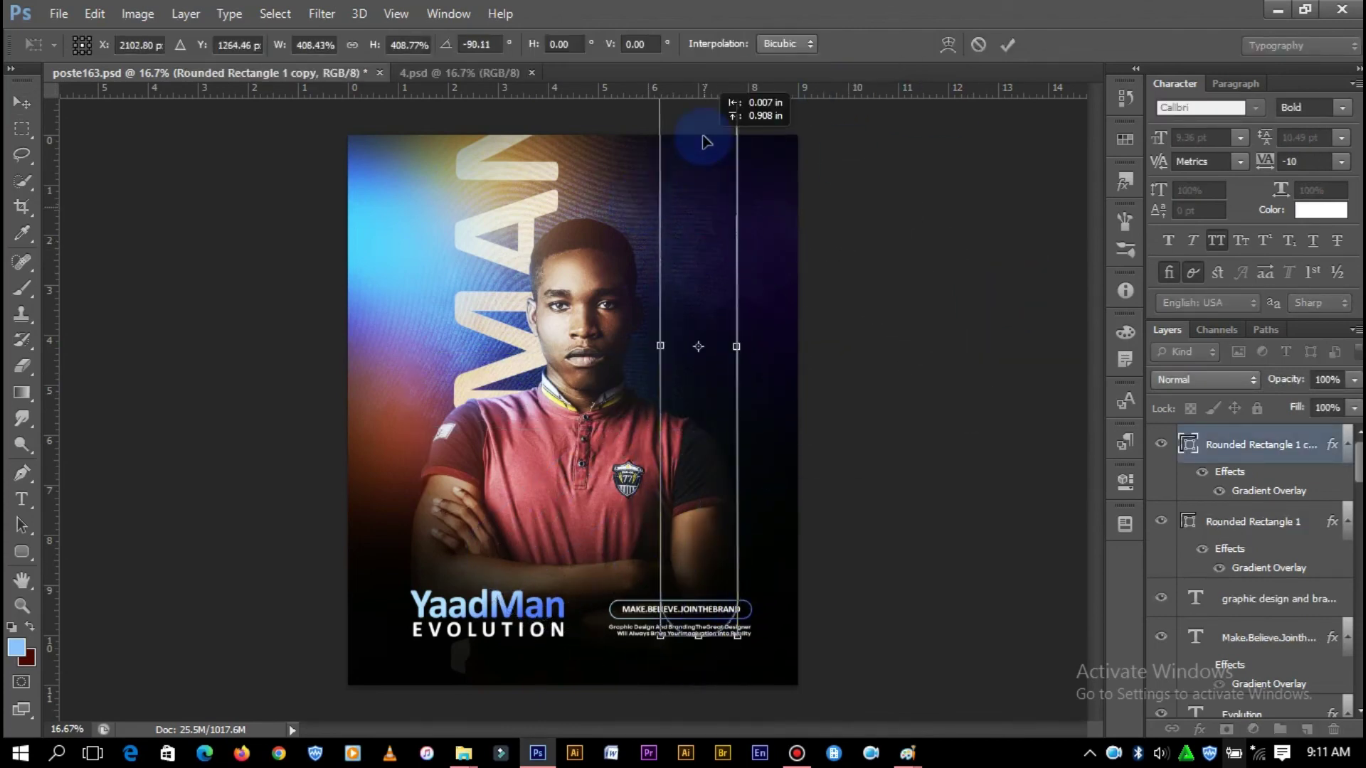
pyautogui.moveTo(761, 245)
pyautogui.mouseDown()
pyautogui.moveTo(756, 397)
pyautogui.moveTo(785, 459)
pyautogui.mouseUp()
pyautogui.click(1008, 44)
pyautogui.moveTo(710, 390); pyautogui.dragTo(694, 410)
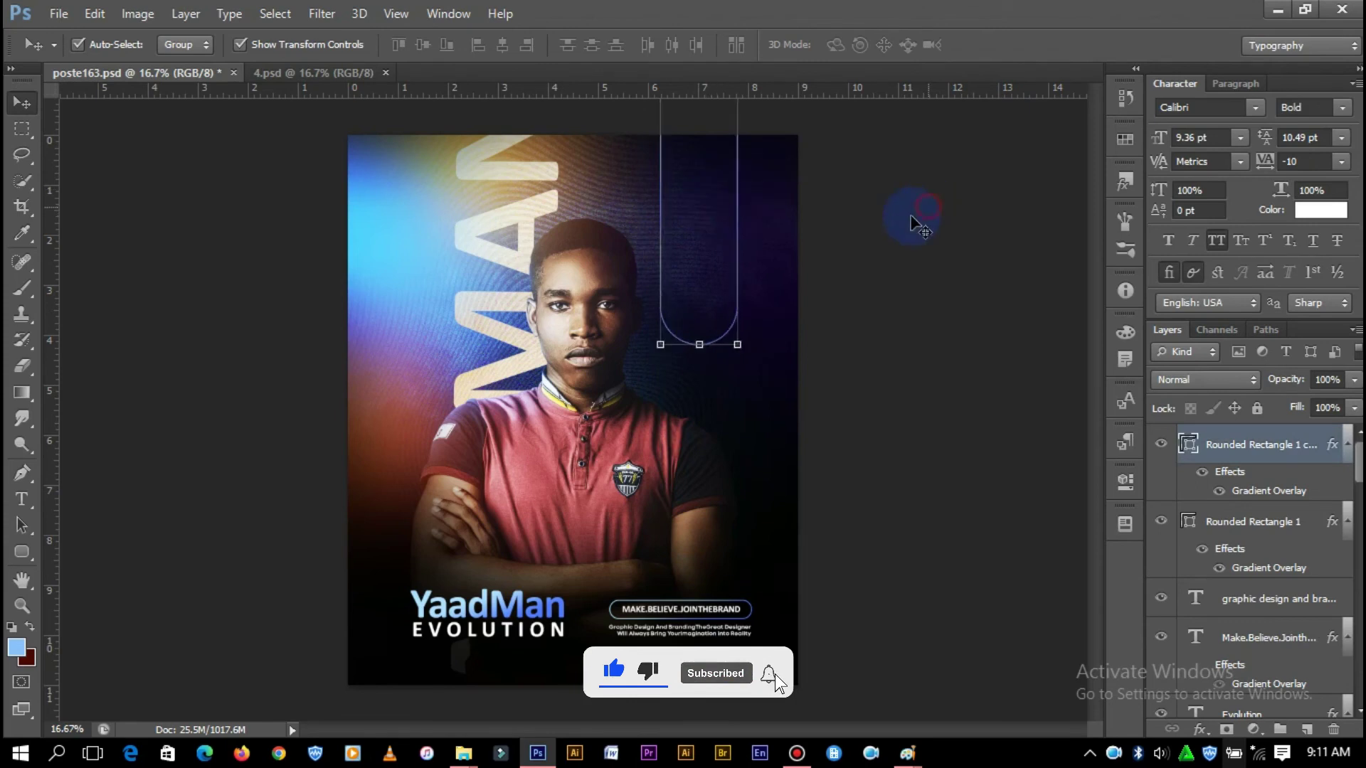
pyautogui.click(912, 225)
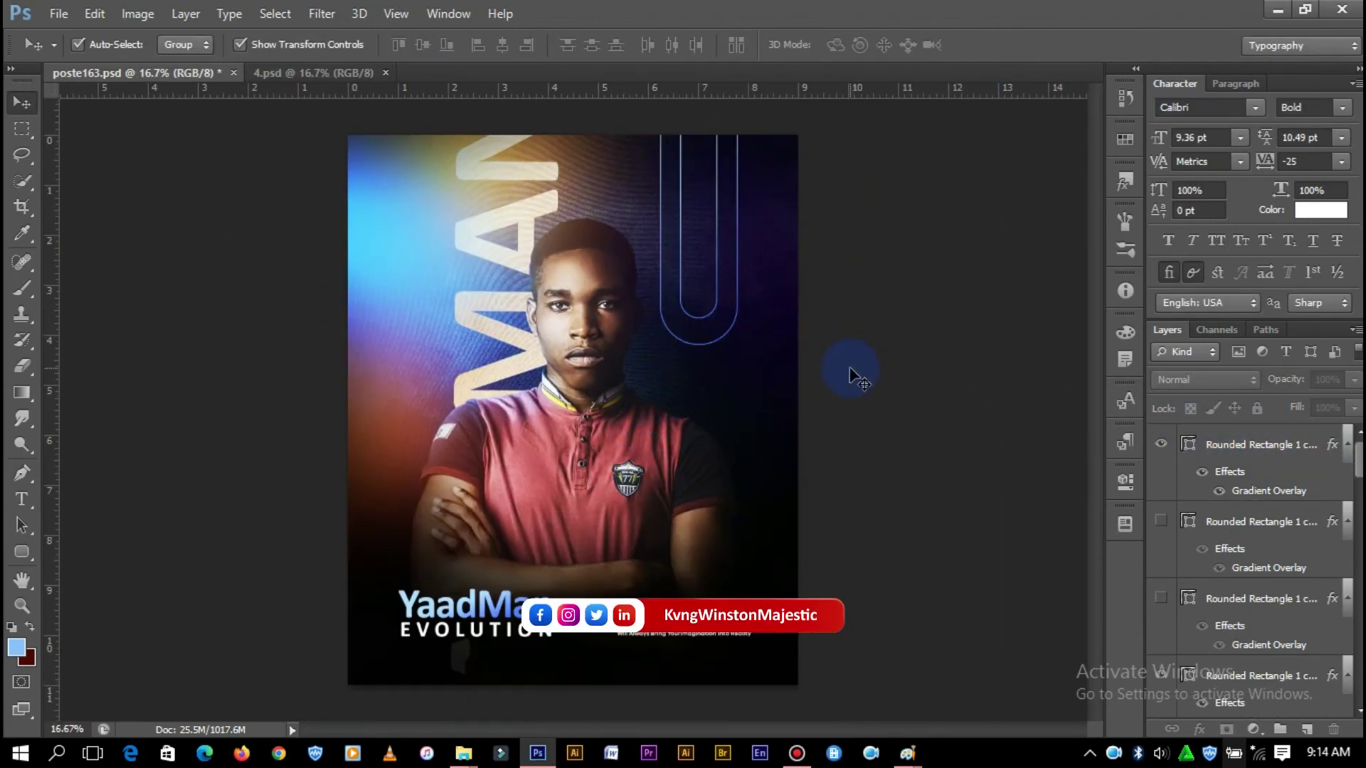
pyautogui.hotkey('ctrl', '+')
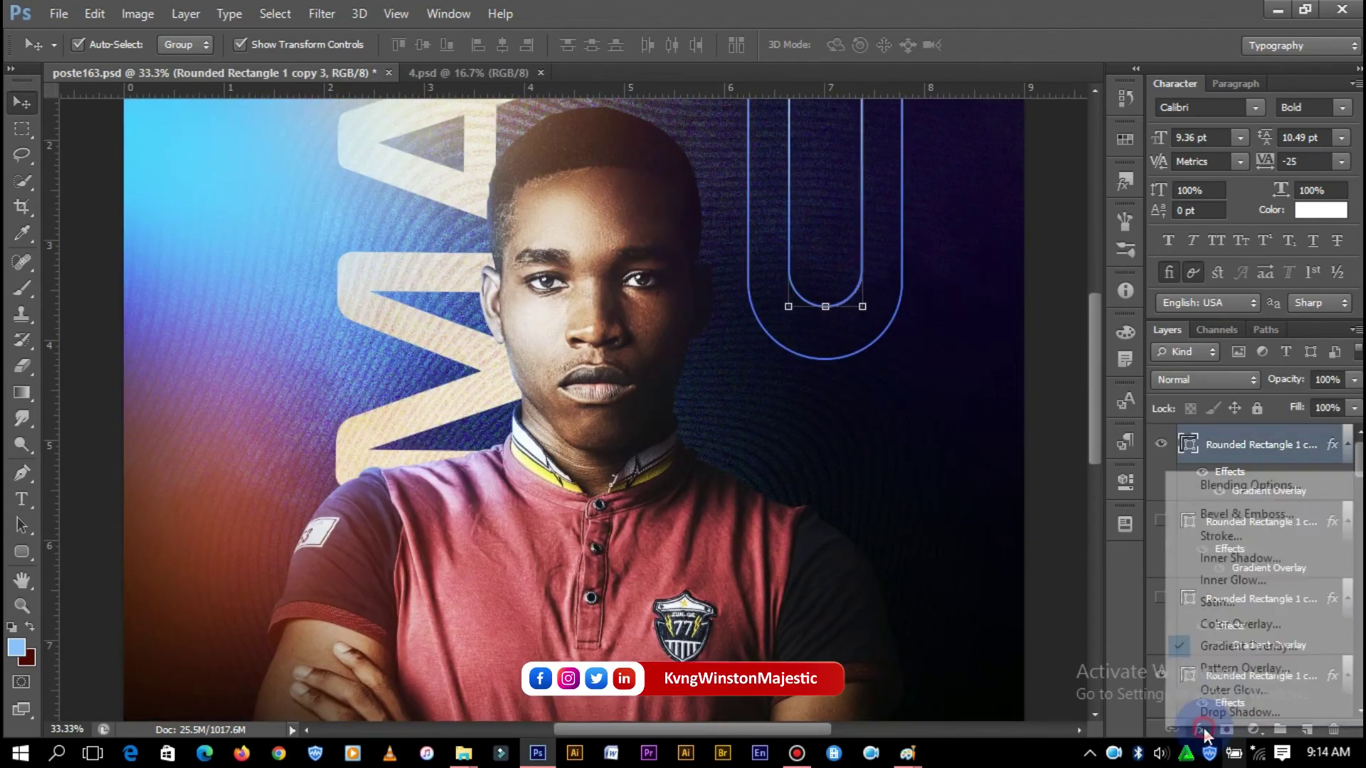
# - Change the inner U outline's gradient overlay to orange
pyautogui.doubleClick(1268, 491)
pyautogui.click(1048, 284)
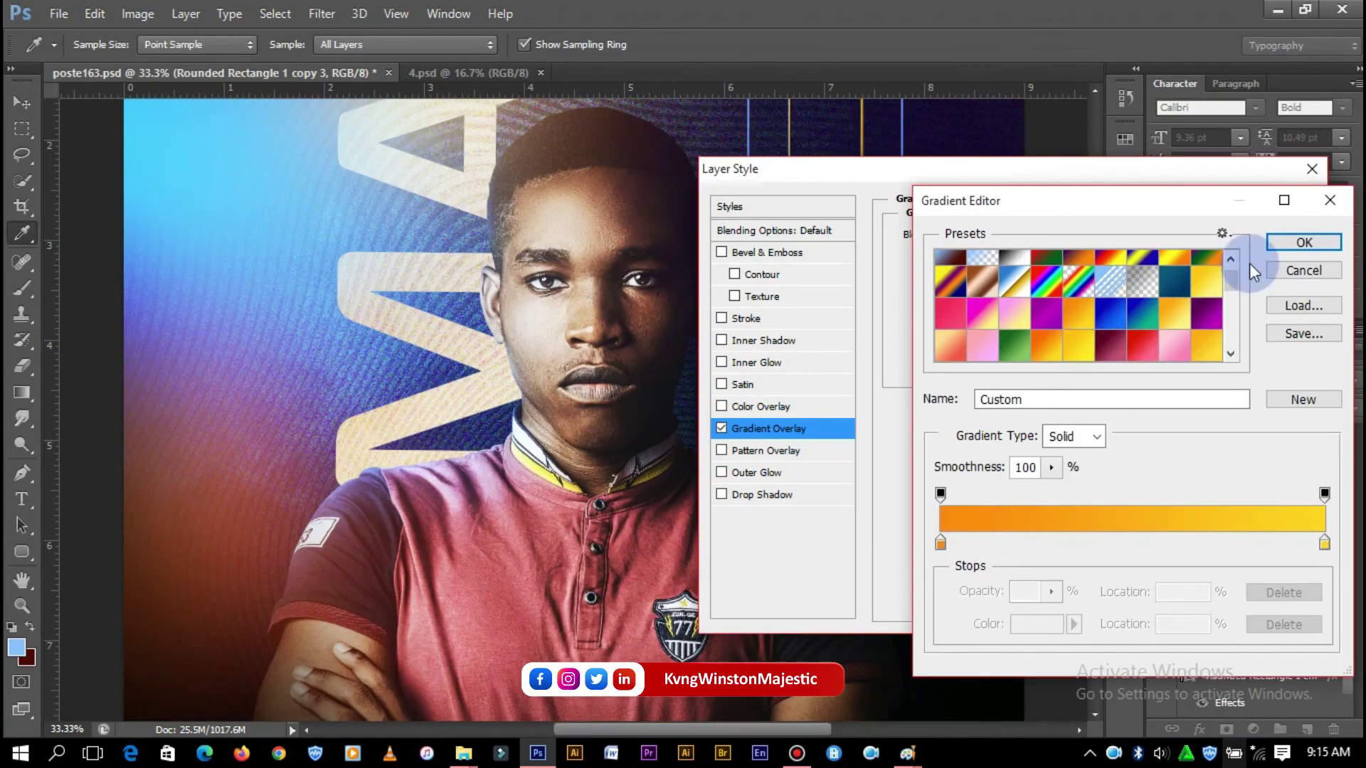
pyautogui.click(1304, 243)
pyautogui.moveTo(1131, 183); pyautogui.dragTo(686, 496)
pyautogui.click(808, 521)
pyautogui.press('v')
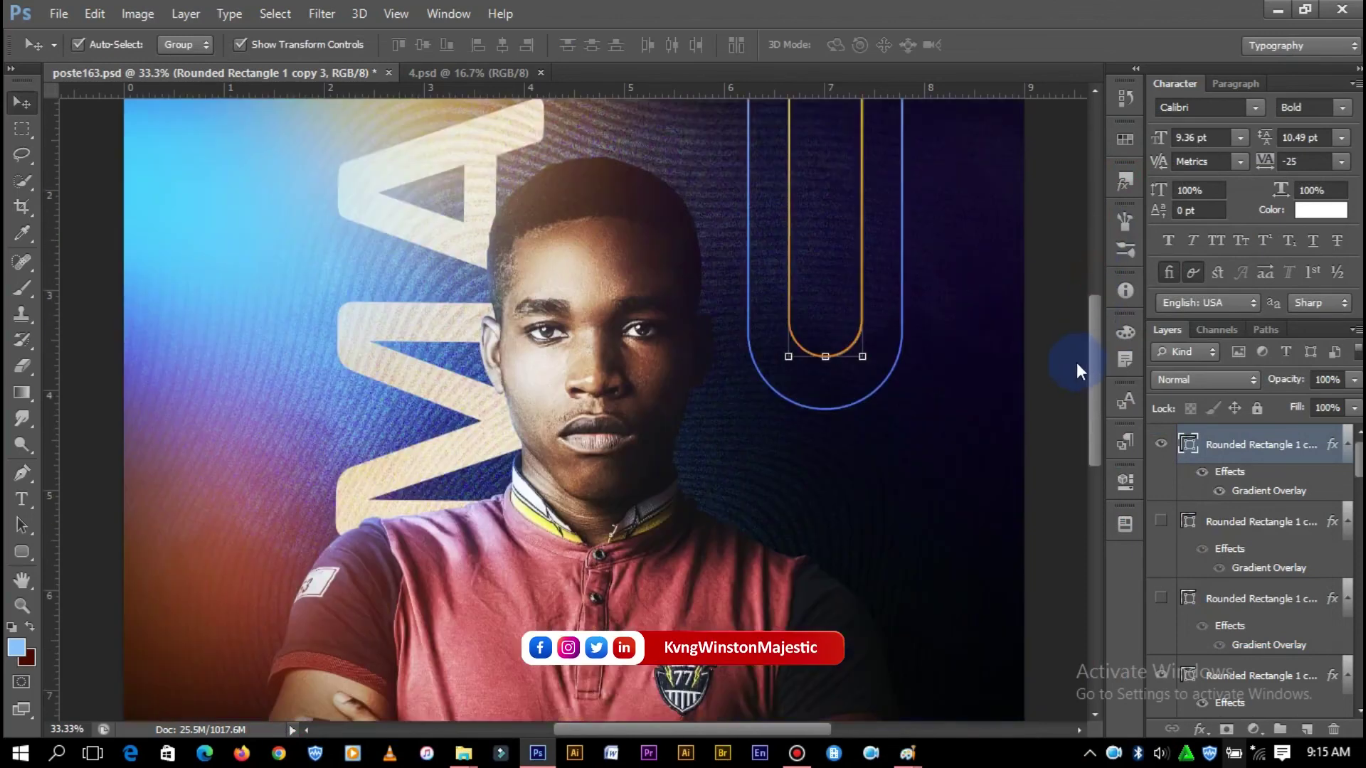
pyautogui.hotkey('ctrl', '-')
# - Paste the orange gradient style onto the MAKE.BELIEVE.JOINTHEBRAND pill
pyautogui.moveTo(1229, 471)
pyautogui.mouseDown()
pyautogui.moveTo(946, 406)
pyautogui.moveTo(939, 427)
pyautogui.mouseUp()
pyautogui.rightClick(1252, 676)
pyautogui.click(974, 342)
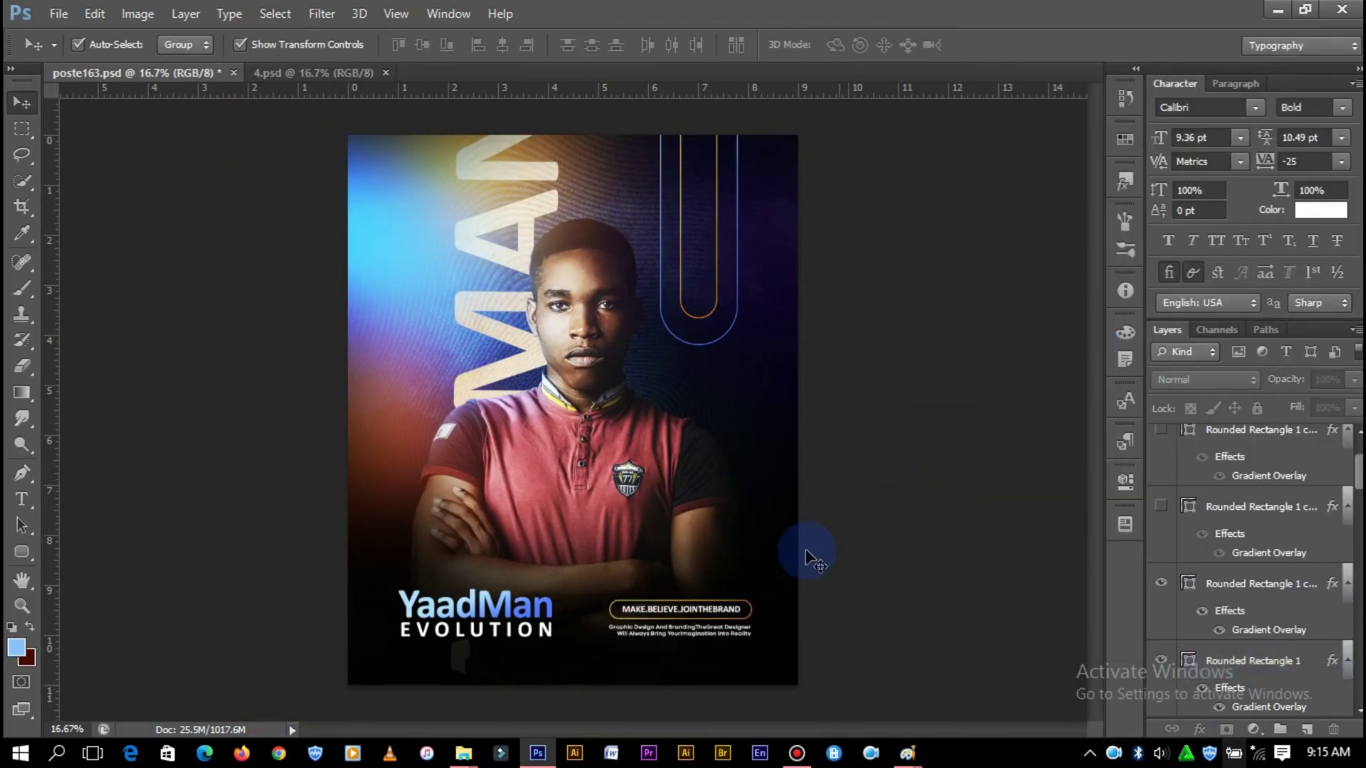
pyautogui.click(1017, 512)
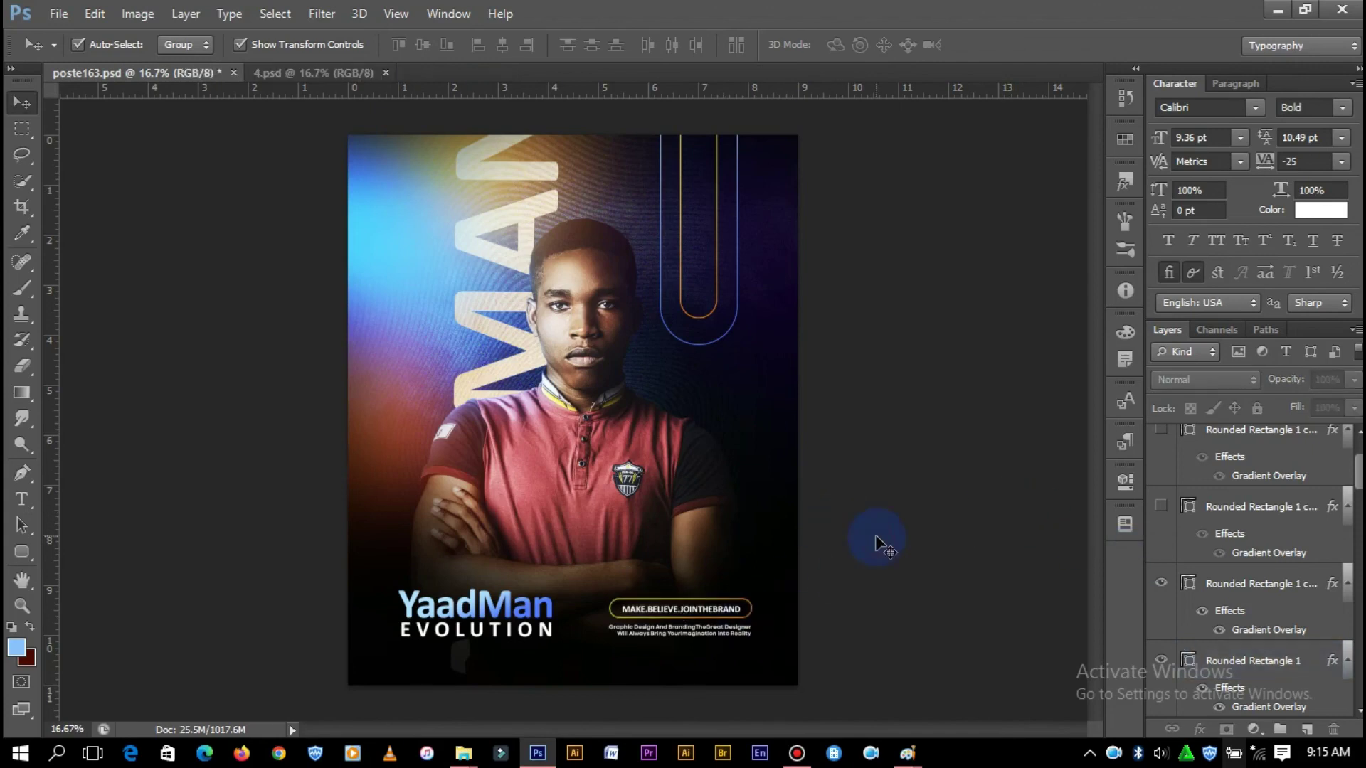
pyautogui.hotkey('ctrl', '+')
pyautogui.scroll(-5, 846, 488)
pyautogui.scroll(-1, 847, 488)
pyautogui.click(924, 530)
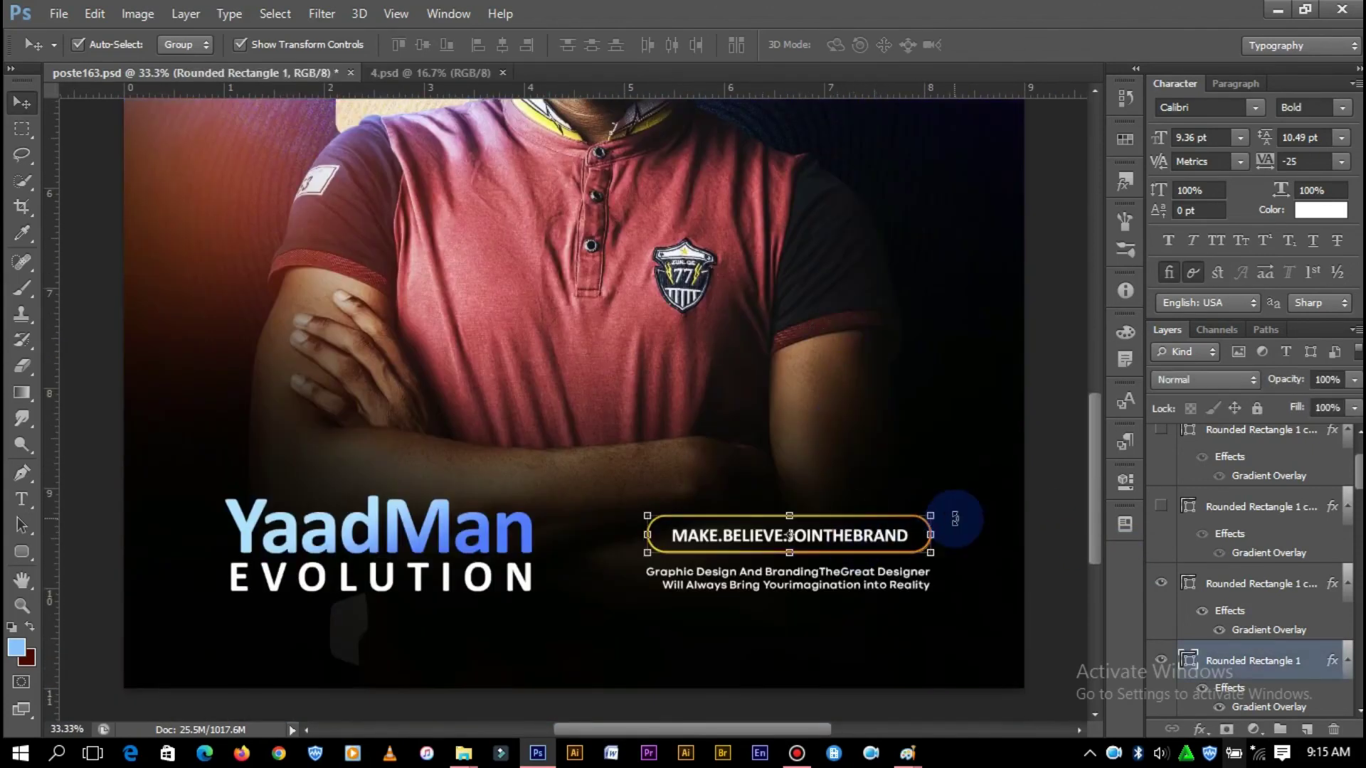
pyautogui.click(955, 507)
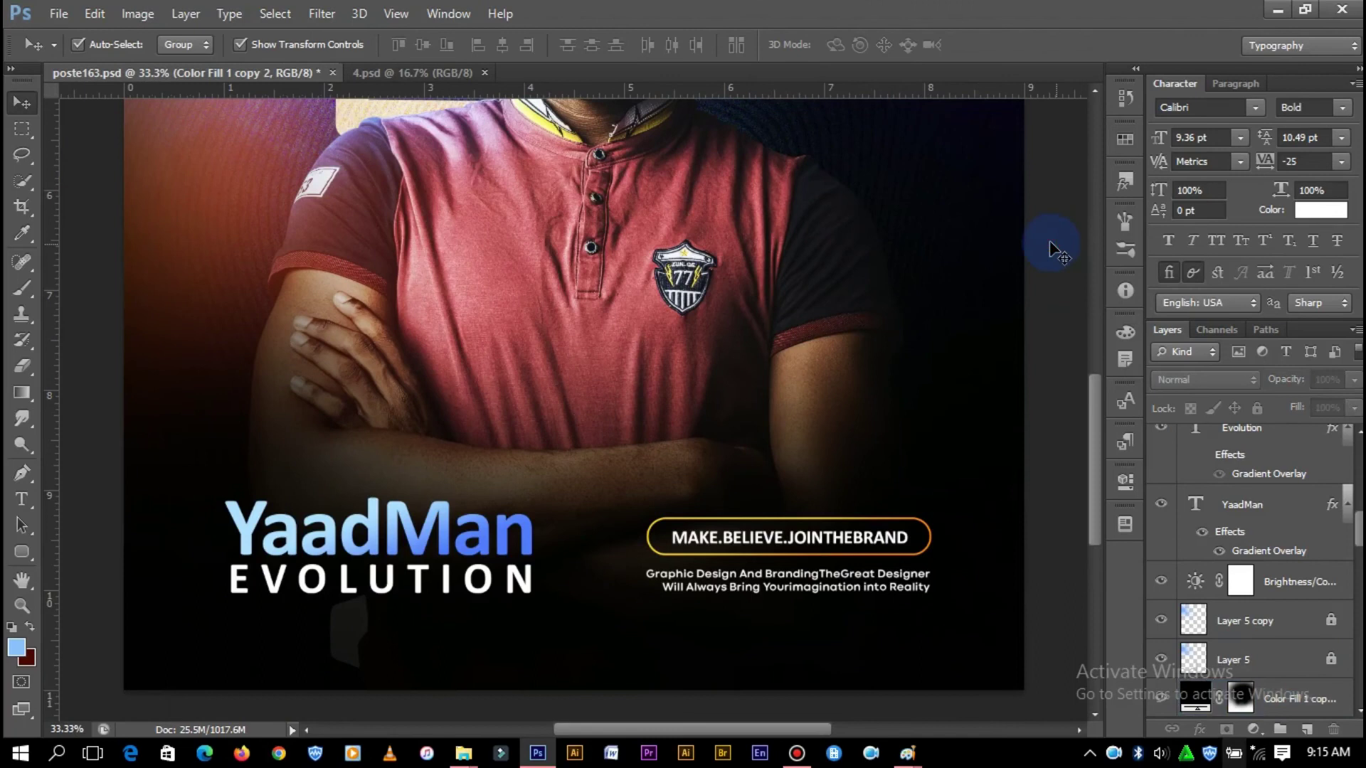
pyautogui.scroll(5, 1056, 249)
pyautogui.hotkey('ctrl', '-')
pyautogui.hotkey('ctrl', '-')
pyautogui.hotkey('ctrl', '-')
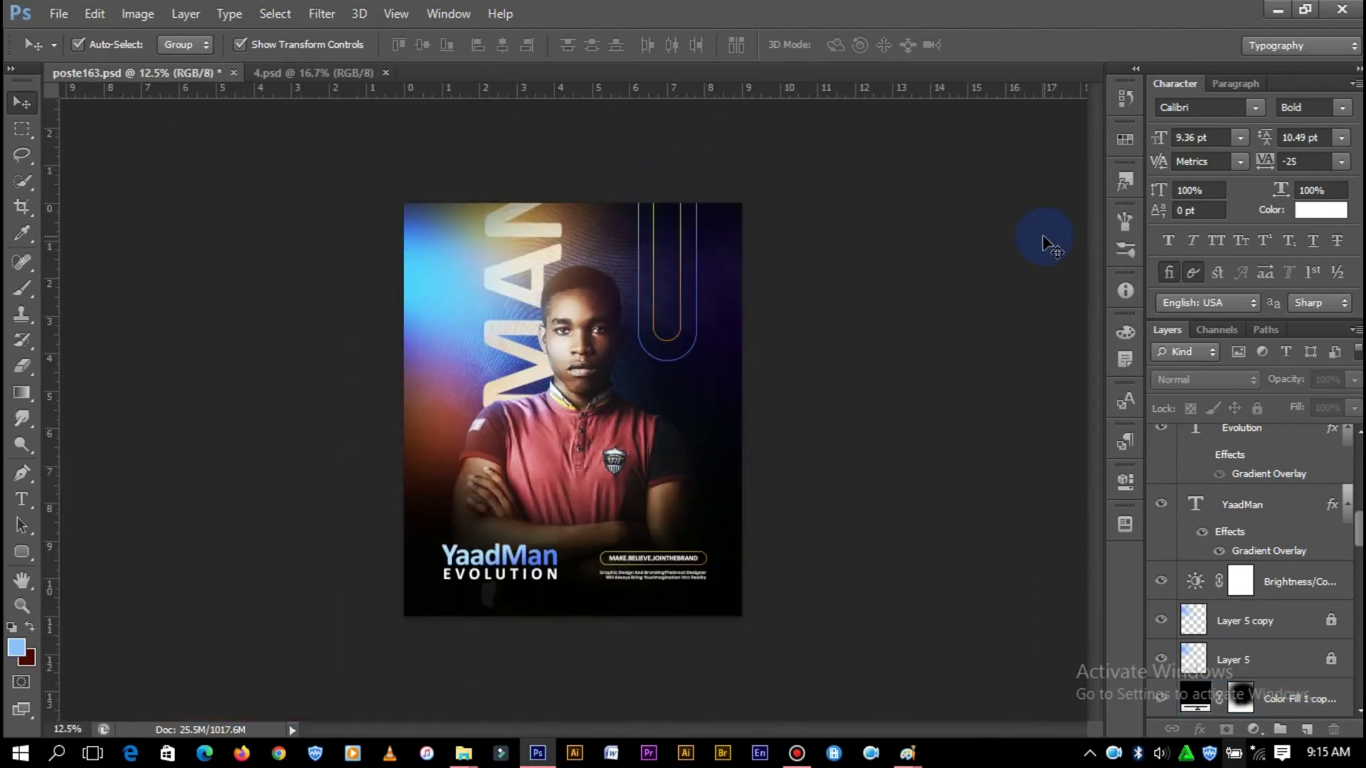
# - Enlarge another U outline copy so it surrounds the blue U
pyautogui.click(676, 317)
pyautogui.moveTo(680, 340); pyautogui.dragTo(733, 431)
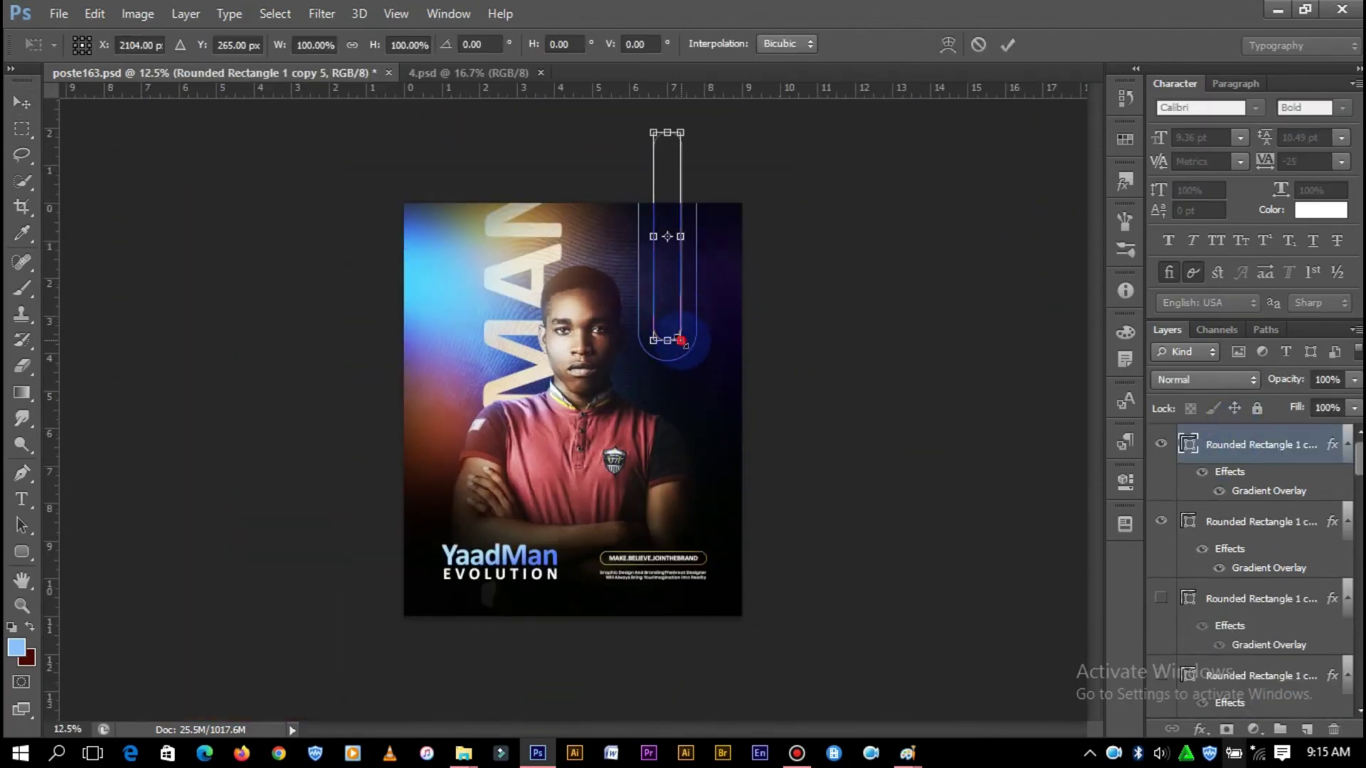
pyautogui.press('Return')
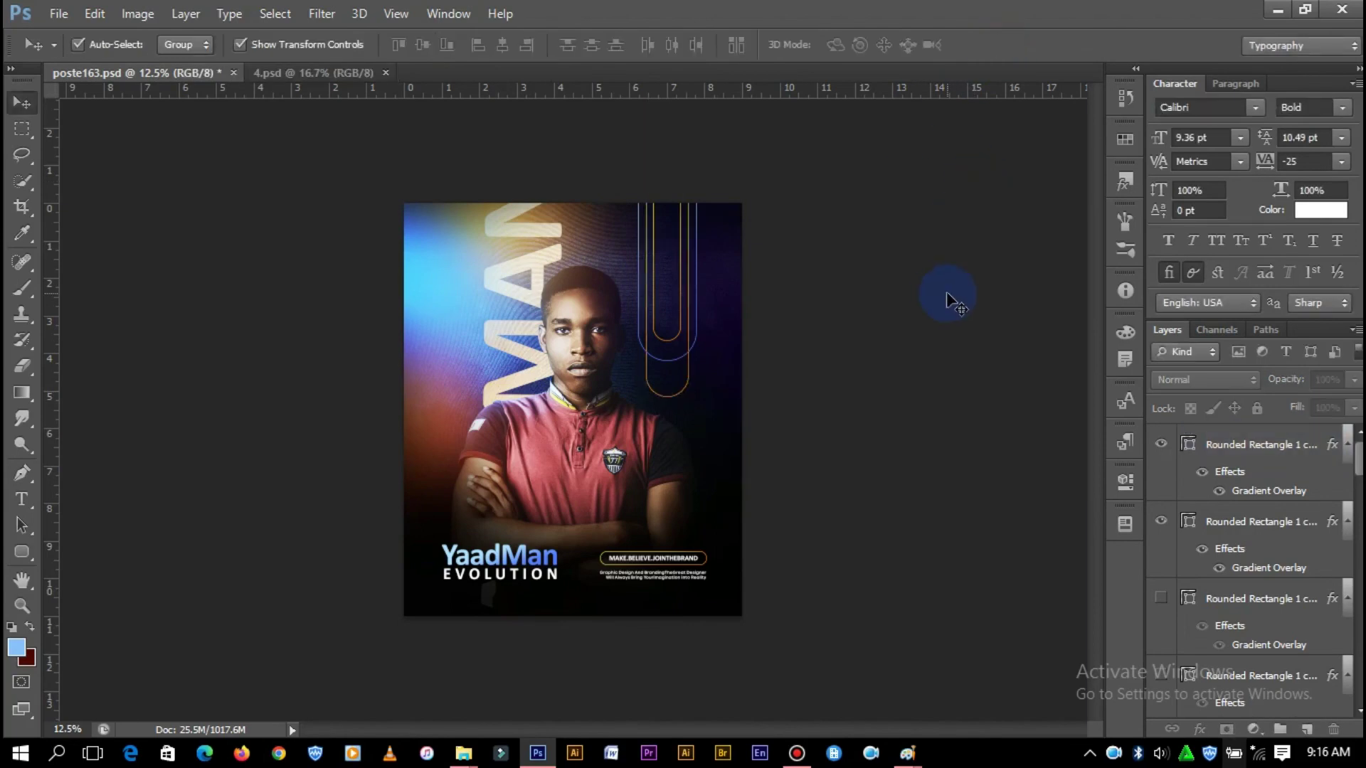
pyautogui.hotkey('ctrl', '+')
pyautogui.hotkey('ctrl', '+')
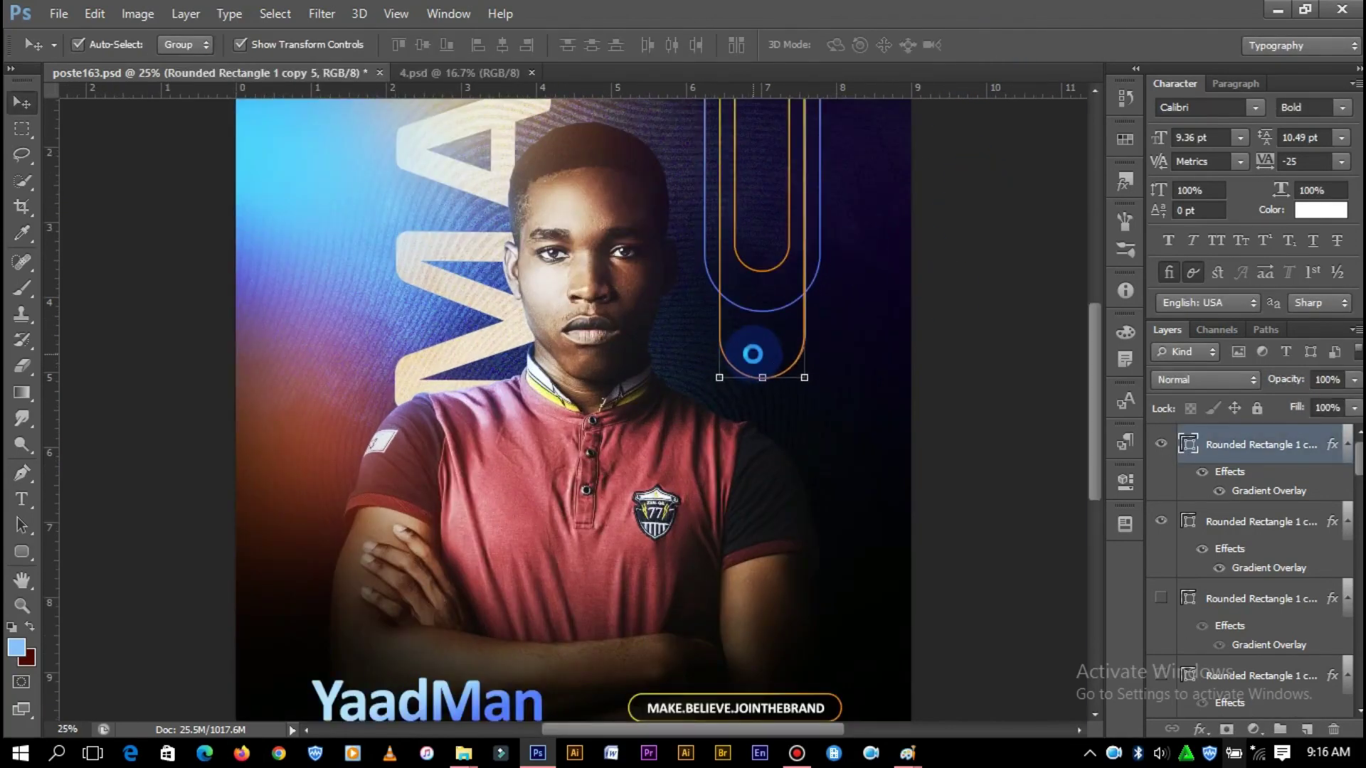
pyautogui.click(908, 201)
pyautogui.hotkey('ctrl', '-')
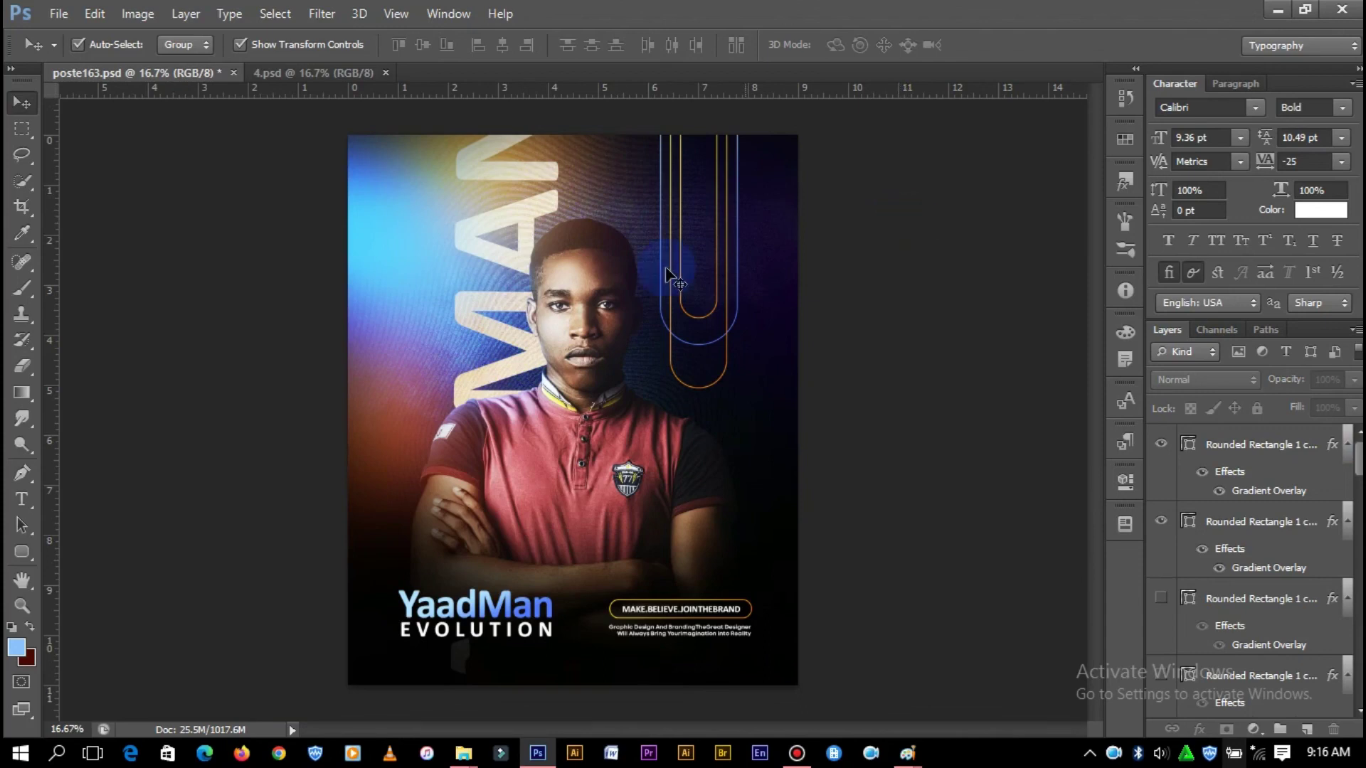
pyautogui.hotkey('ctrl', '+')
pyautogui.hotkey('ctrl', '+')
pyautogui.hotkey('ctrl', '+')
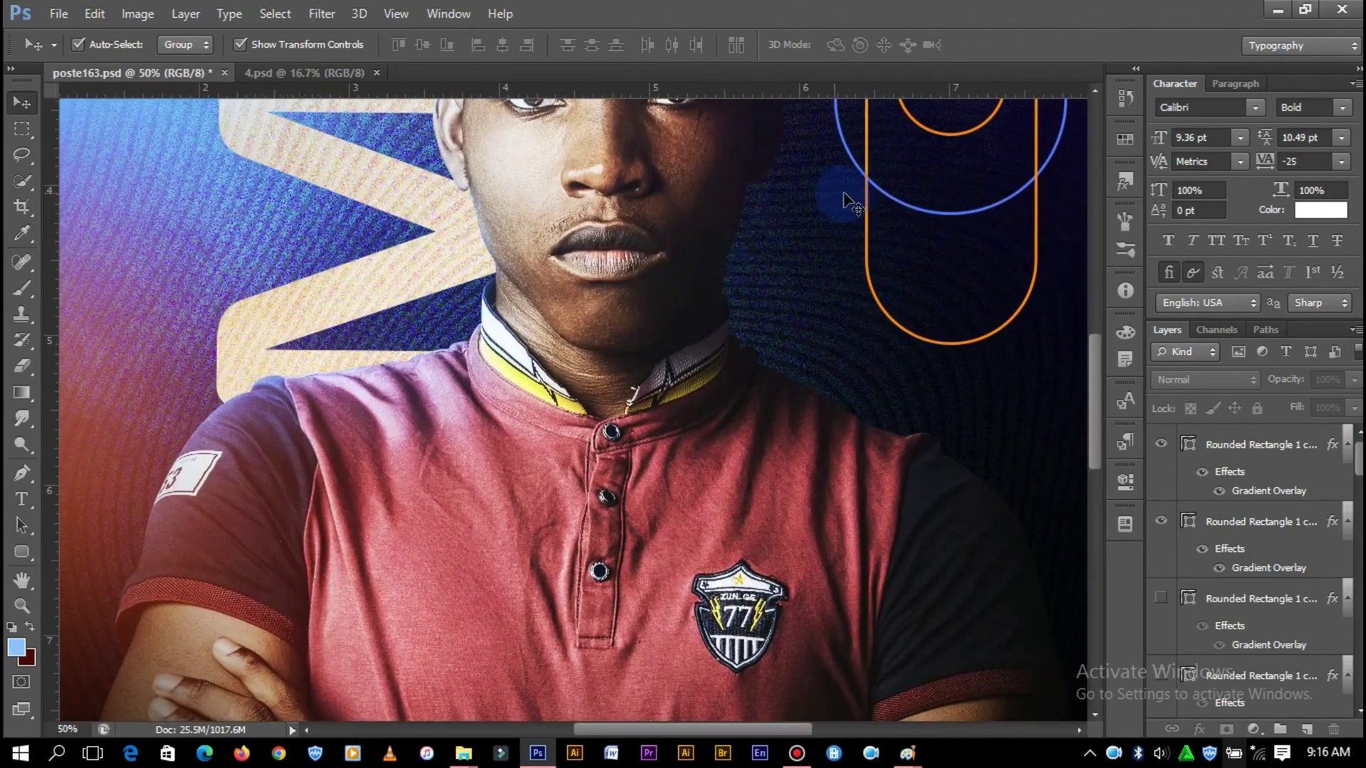
# - Pan around the zoomed-in poster to inspect its details, then zoom out a step
pyautogui.scroll(-5, 1094, 437)
pyautogui.scroll(2, 1089, 462)
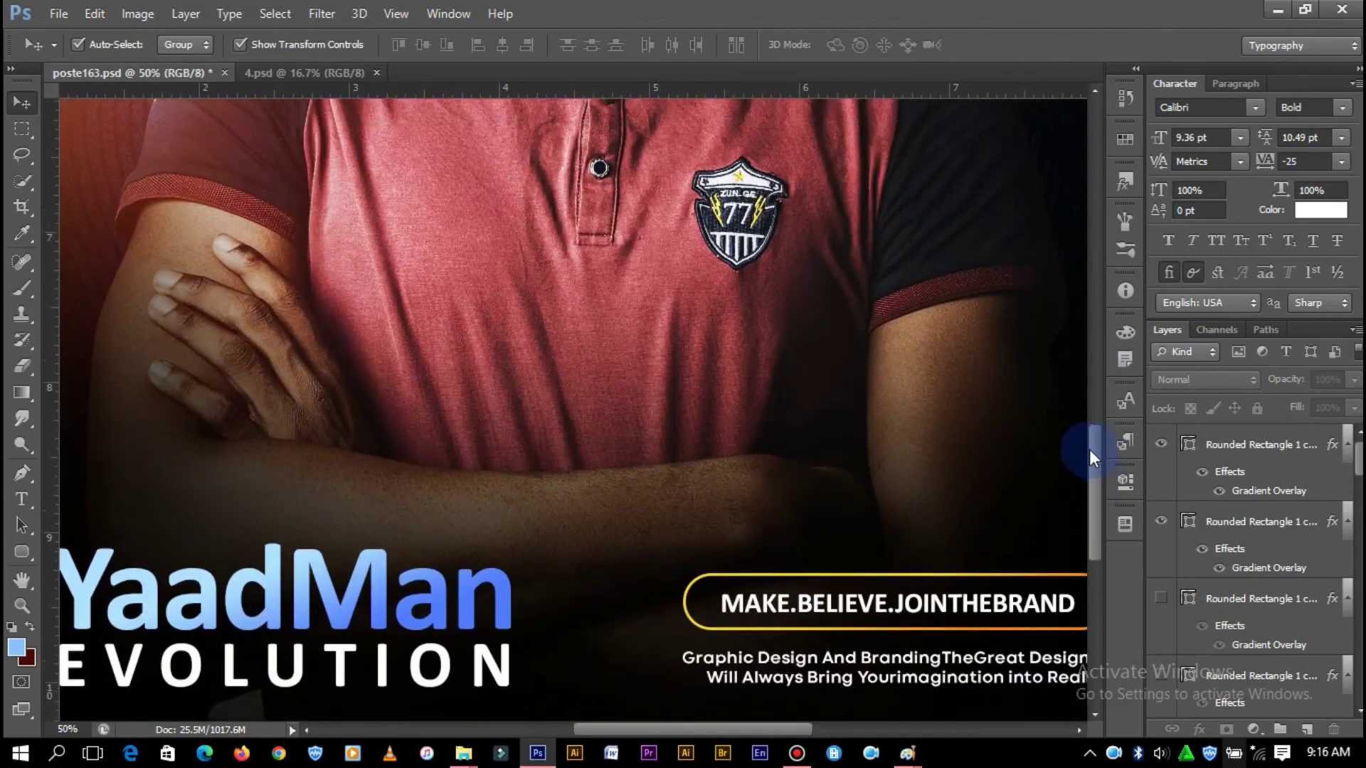
pyautogui.scroll(2, 1088, 413)
pyautogui.moveTo(1089, 387)
pyautogui.mouseDown()
pyautogui.moveTo(1084, 245)
pyautogui.moveTo(1045, 500)
pyautogui.mouseUp()
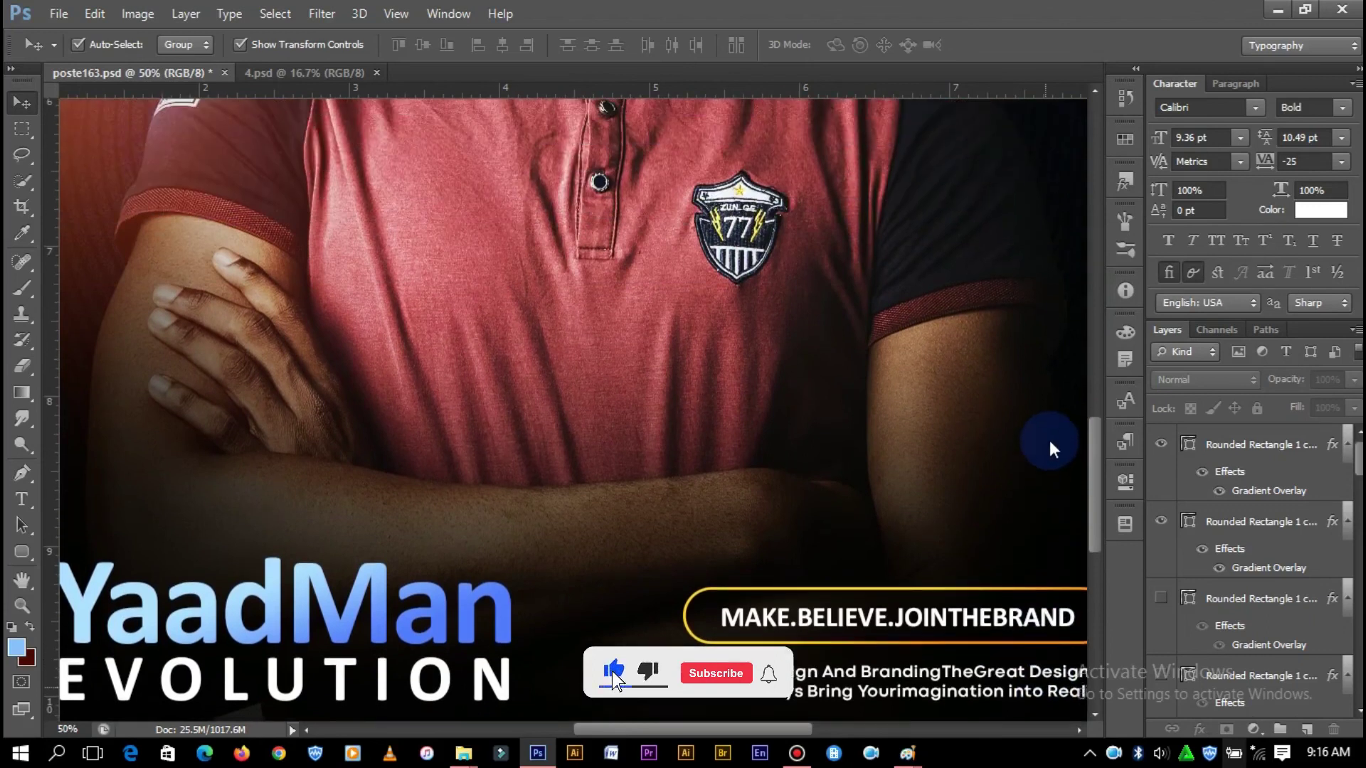
pyautogui.moveTo(1045, 498)
pyautogui.mouseDown()
pyautogui.moveTo(1068, 267)
pyautogui.moveTo(1090, 416)
pyautogui.moveTo(1097, 250)
pyautogui.moveTo(1085, 410)
pyautogui.mouseUp()
pyautogui.hotkey('ctrl', '-')
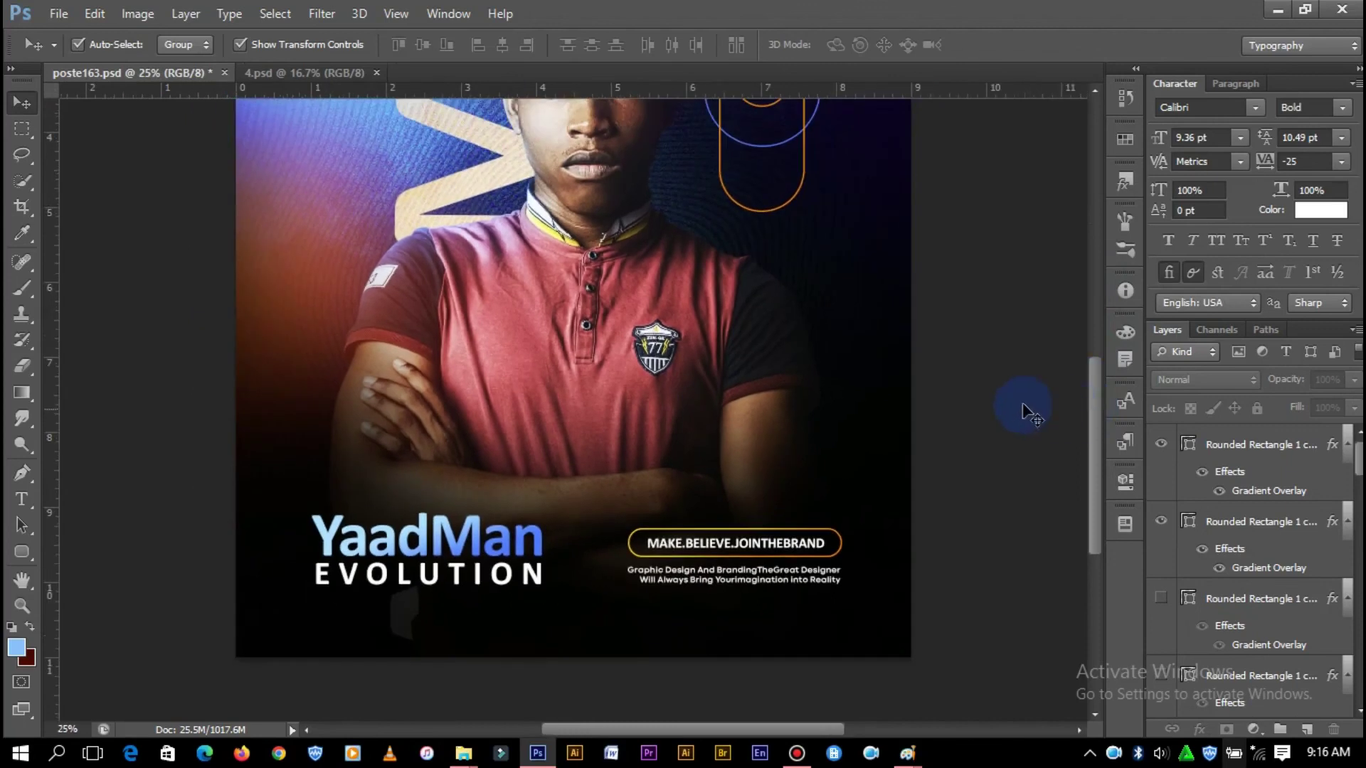
# - Scroll over the whole finished poster, then bring up the Bandicam recorder window
pyautogui.scroll(2, 1022, 403)
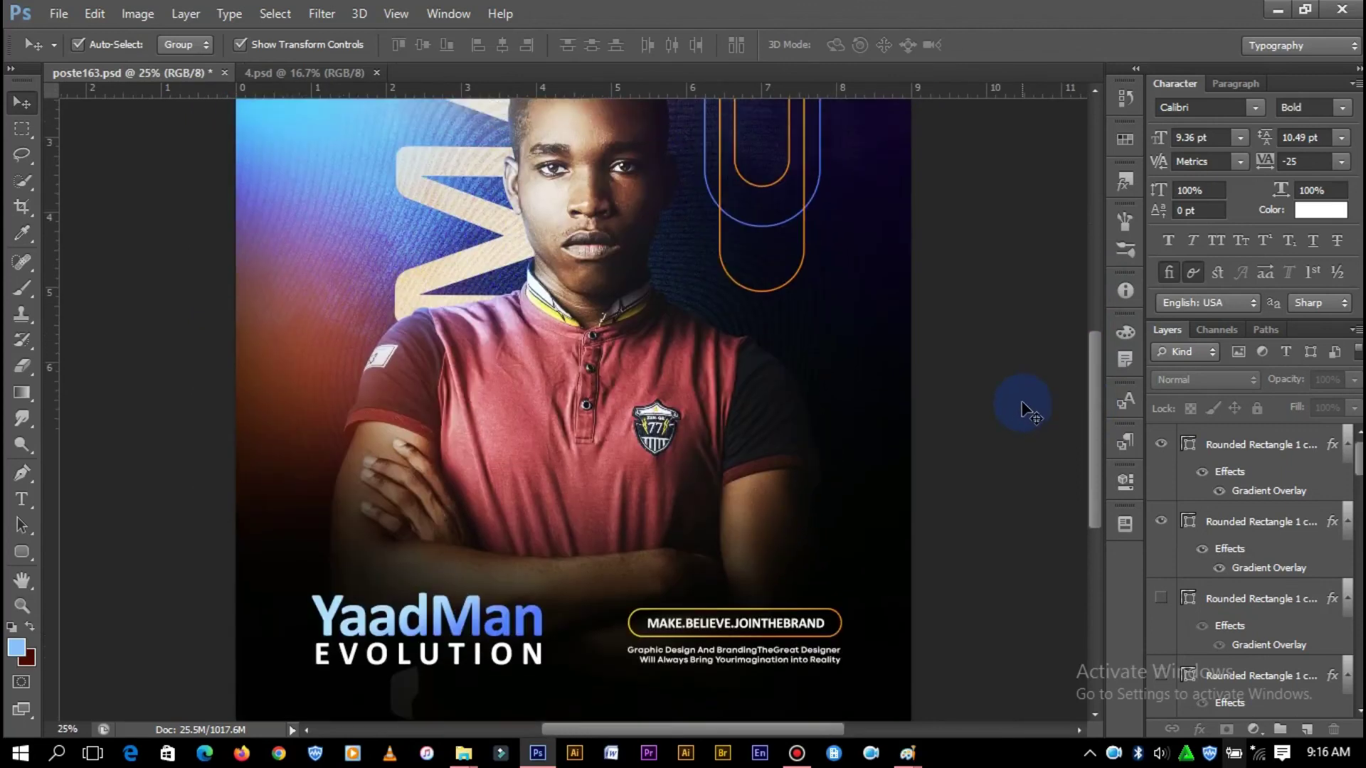
pyautogui.scroll(1, 1023, 402)
pyautogui.scroll(1, 1022, 400)
pyautogui.scroll(2, 1021, 398)
pyautogui.scroll(-1, 1022, 403)
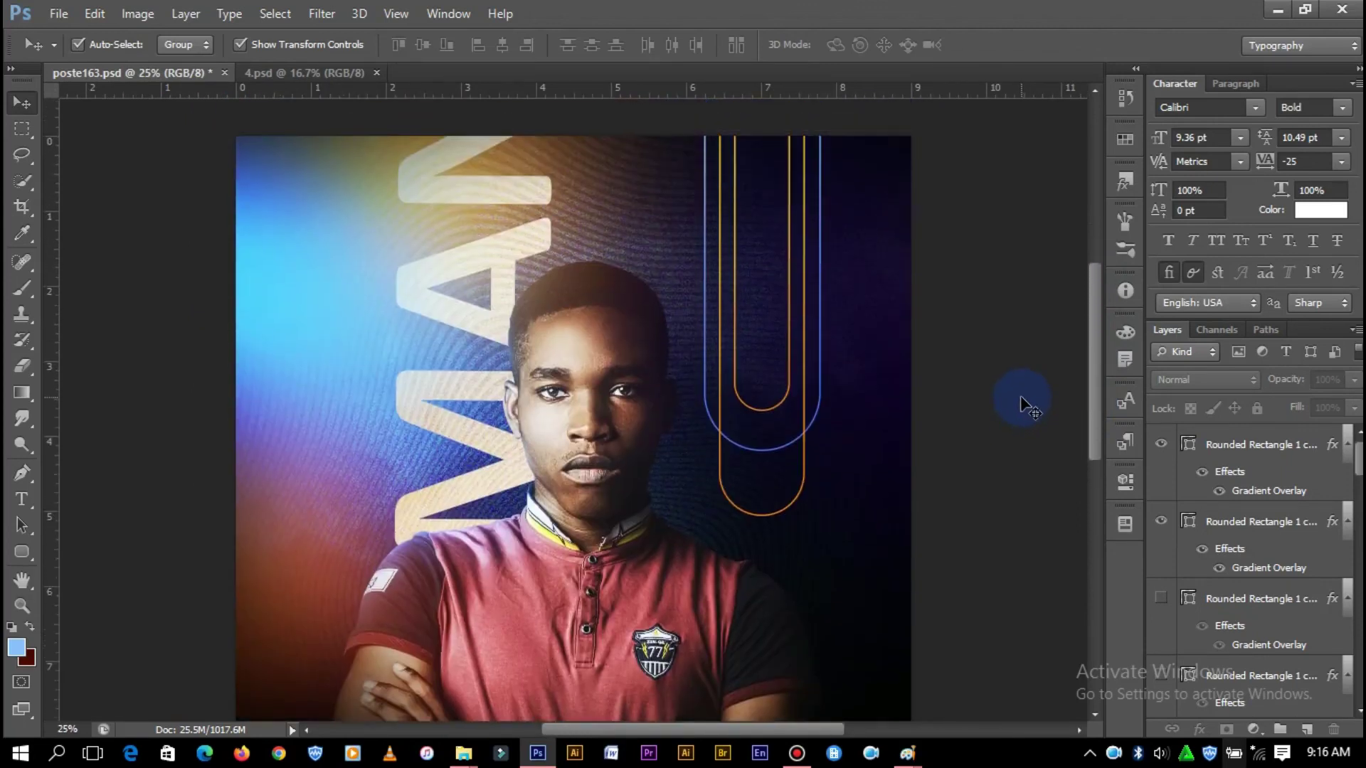
pyautogui.scroll(-1, 1022, 402)
pyautogui.scroll(-2, 1023, 402)
pyautogui.scroll(-2, 1022, 400)
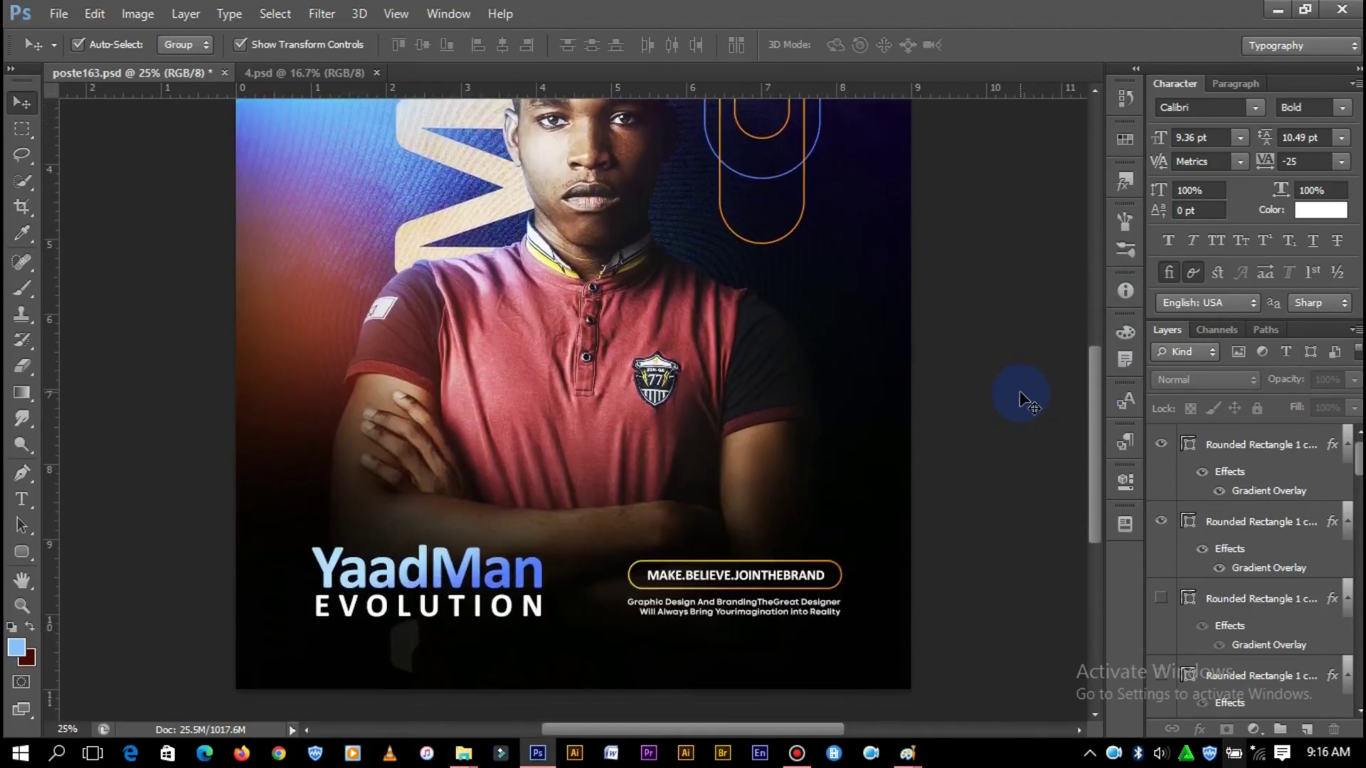
pyautogui.scroll(1, 1022, 399)
pyautogui.scroll(1, 1023, 395)
pyautogui.scroll(1, 1022, 393)
pyautogui.scroll(-1, 1022, 391)
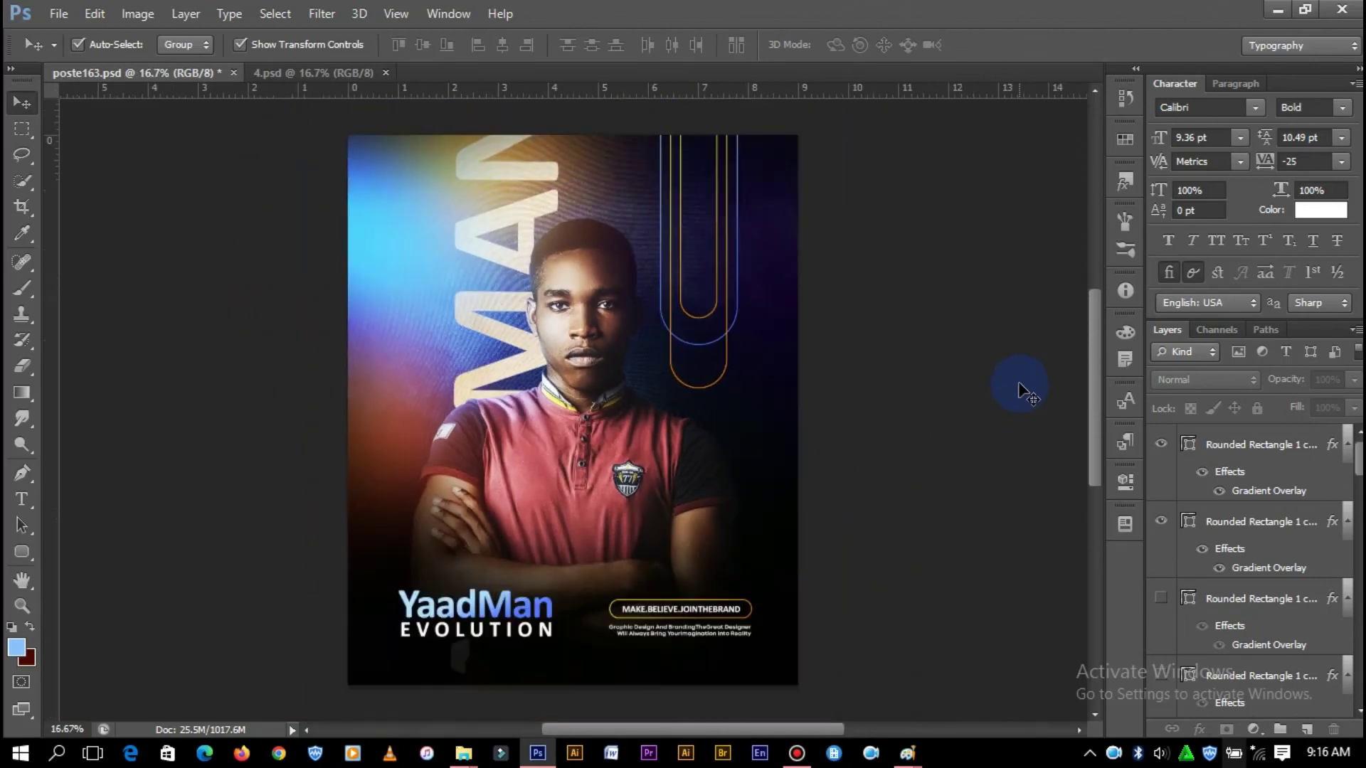
pyautogui.click(794, 756)
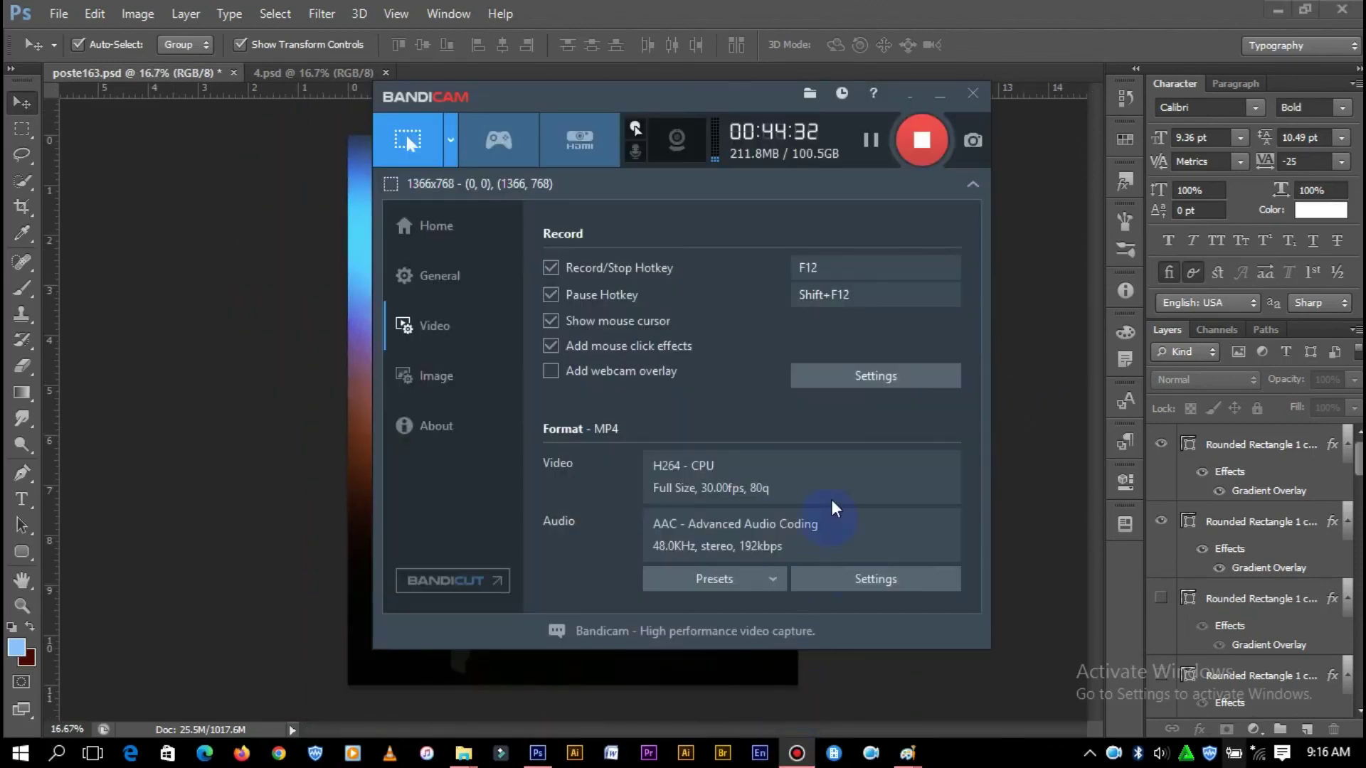